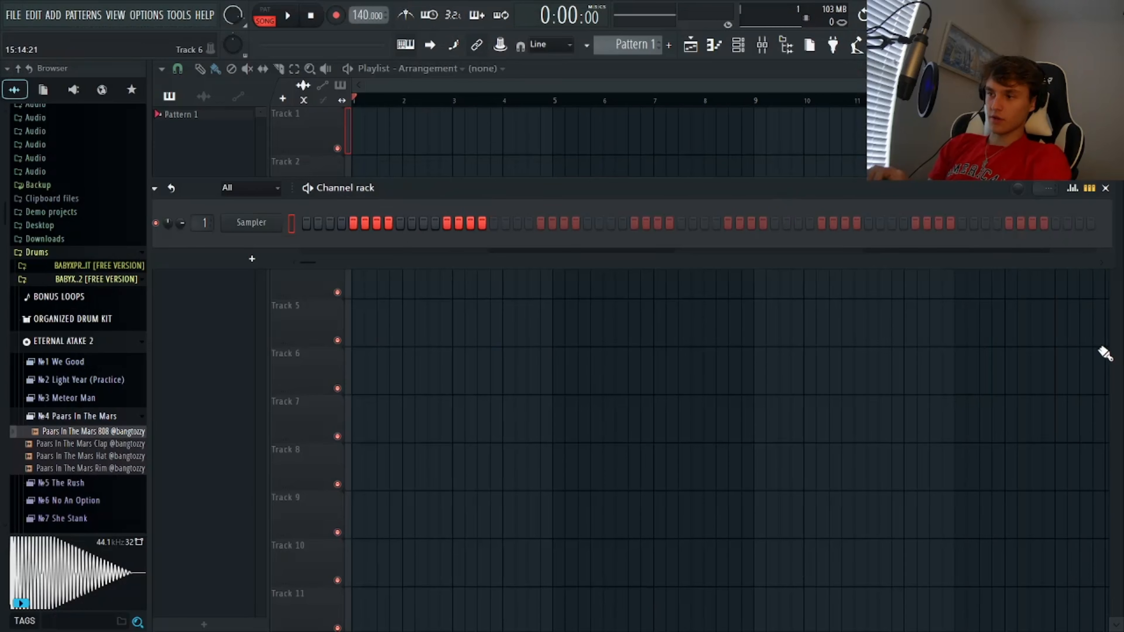
Narrow and reposition the channel rack over the playlist, and set the project tempo to 115 BPM.
{"action": "left_click_drag", "start_coordinate": [1112, 269], "coordinate": [1081, 257]}
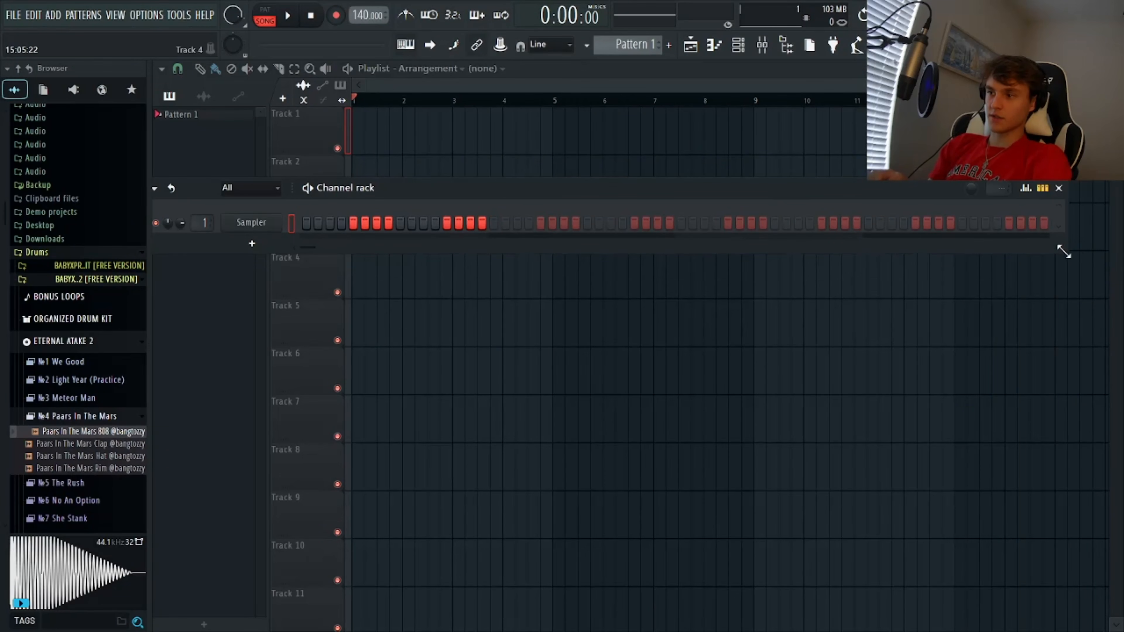
{"action": "left_click_drag", "start_coordinate": [585, 185], "coordinate": [663, 186]}
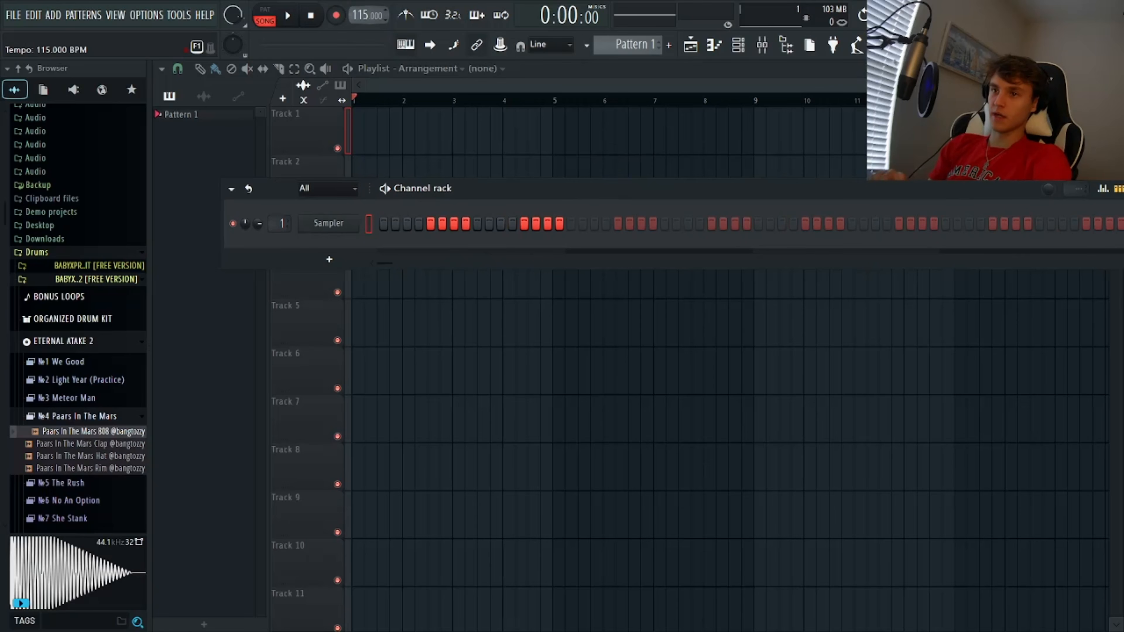
{"action": "left_click_drag", "start_coordinate": [536, 198], "coordinate": [487, 219]}
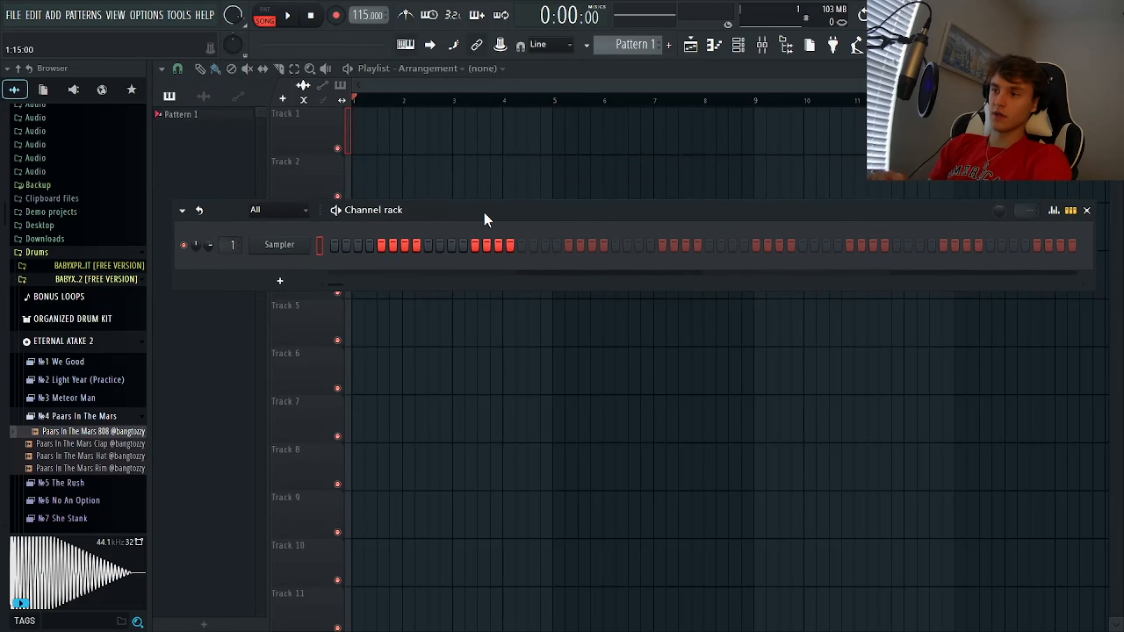
Replace the Sampler channel's instrument with the Twin 3 synth.
{"action": "right_click", "coordinate": [280, 248]}
{"action": "mouse_move", "coordinate": [343, 363]}
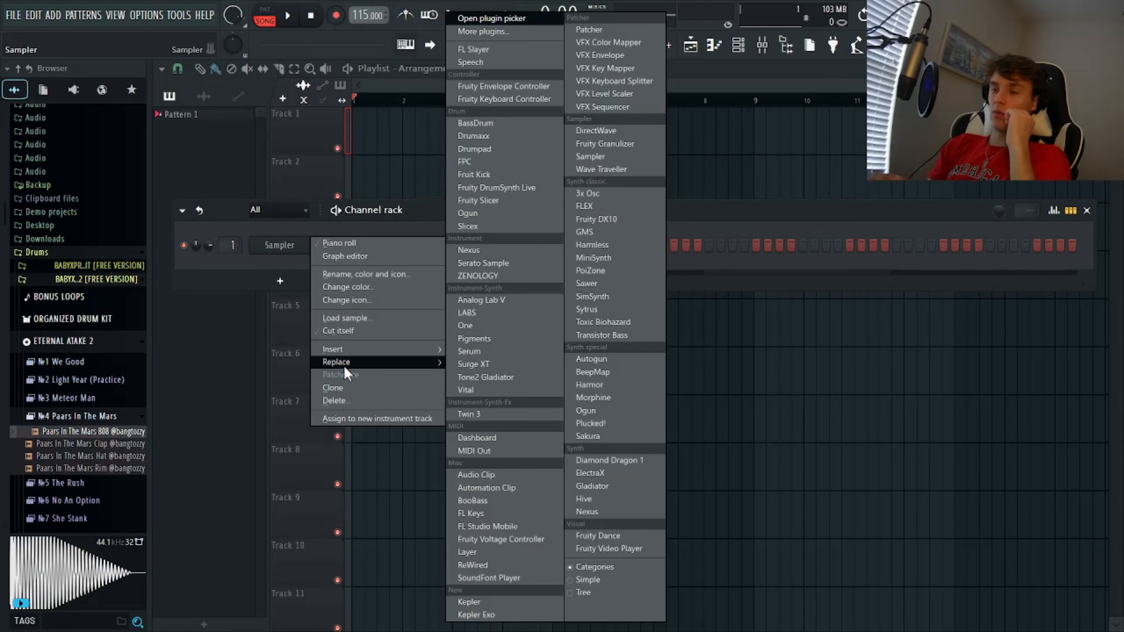
{"action": "left_click", "coordinate": [510, 418]}
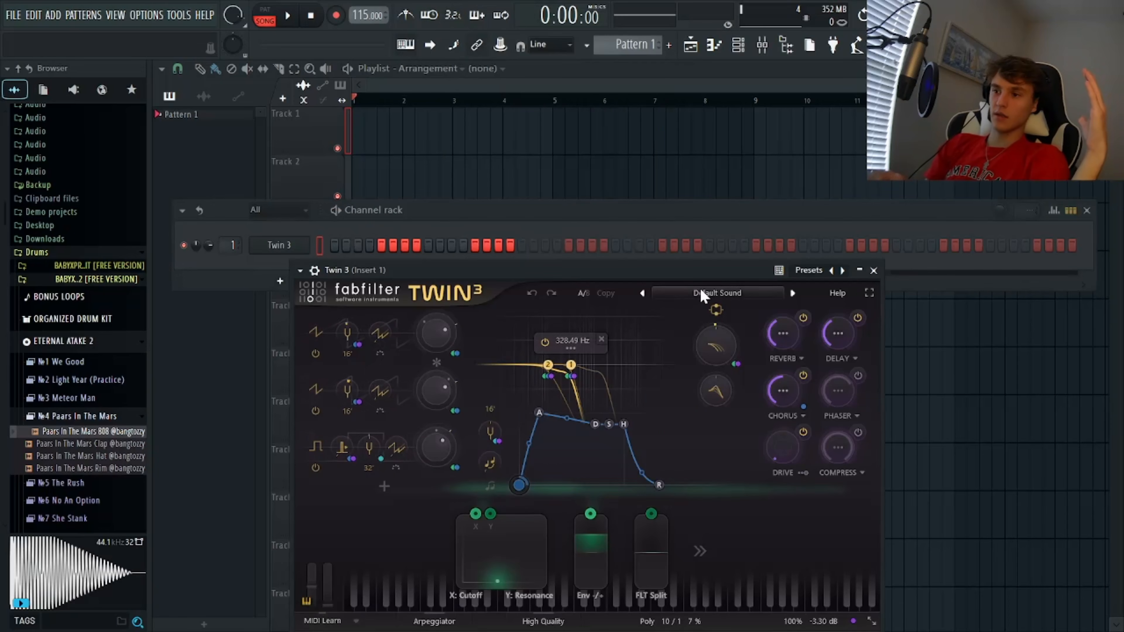
Audition Twin 3's bass presets and load Body Check.
{"action": "left_click", "coordinate": [701, 296]}
{"action": "mouse_move", "coordinate": [575, 412]}
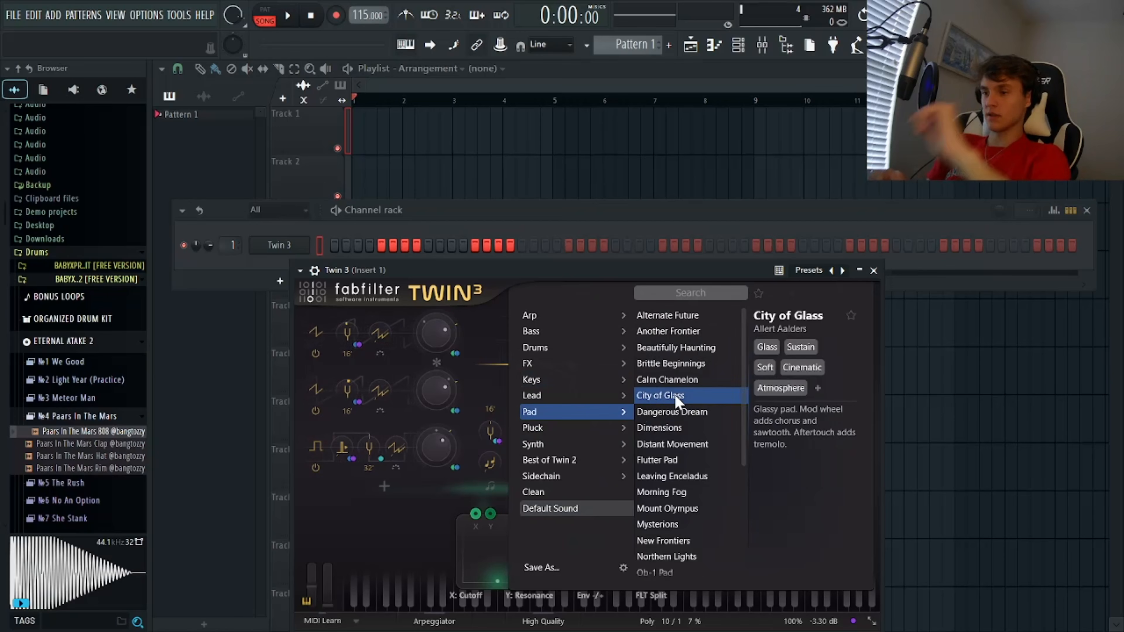
{"action": "left_click", "coordinate": [681, 363]}
{"action": "left_click", "coordinate": [679, 349]}
{"action": "left_click", "coordinate": [679, 380]}
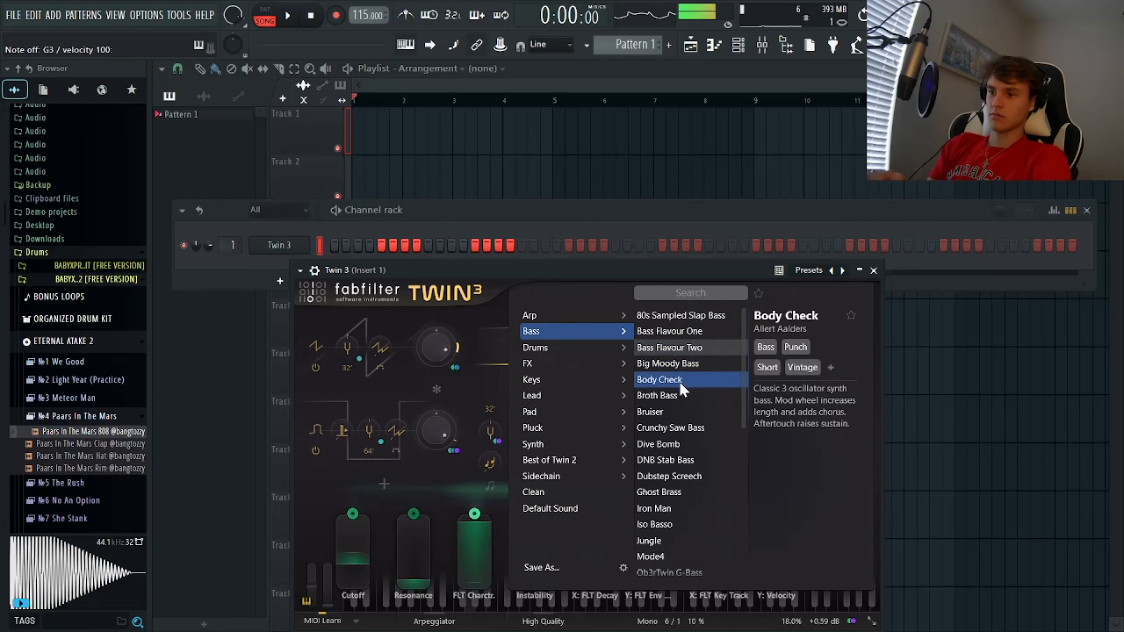
{"action": "left_click", "coordinate": [682, 396]}
{"action": "left_click", "coordinate": [690, 381]}
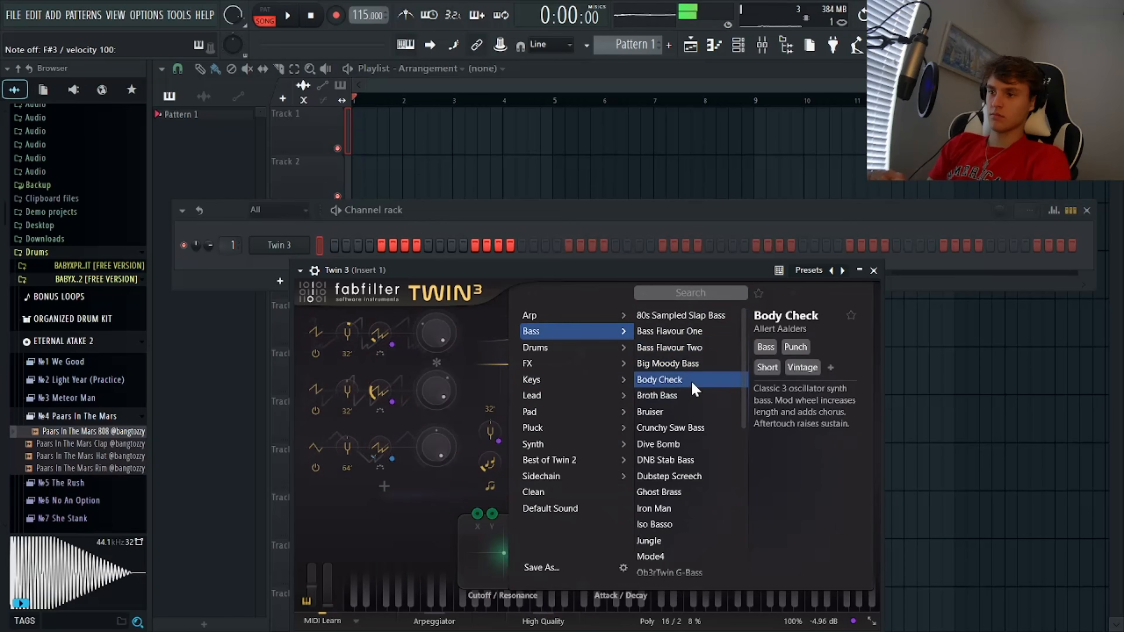
Close Twin 3's interface and fill bar 1 of its piano roll with alternating short E4 and E5 notes.
{"action": "left_click", "coordinate": [875, 271]}
{"action": "key", "text": "F7"}
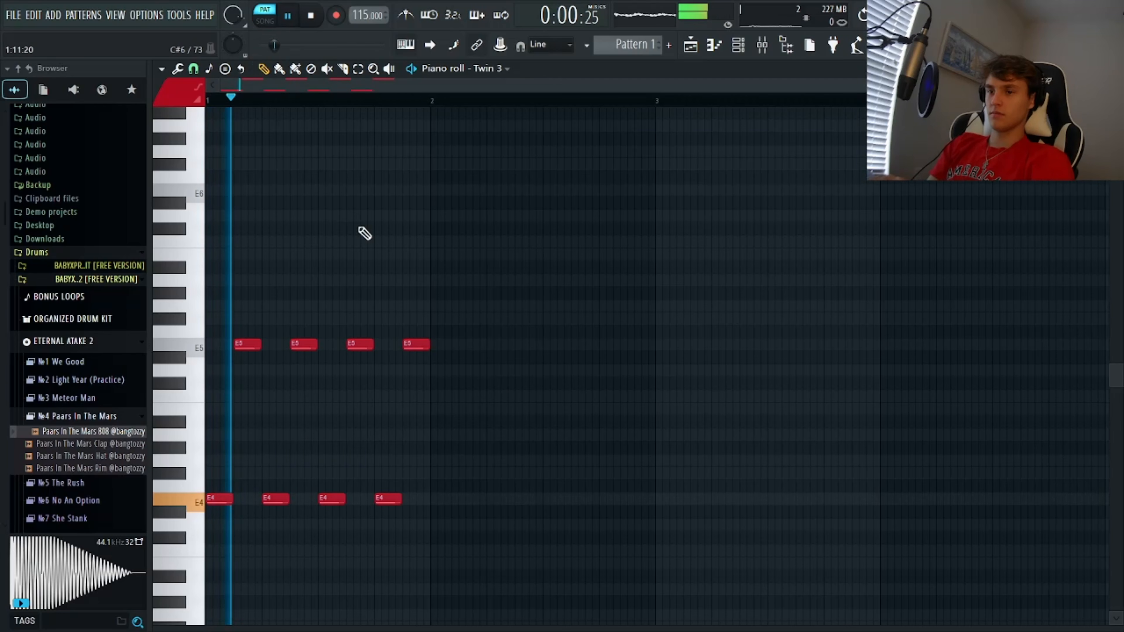
{"action": "scroll", "coordinate": [603, 486], "scroll_direction": "down", "scroll_amount": 1}
Copy the bar 1 note pattern into bar 2 and lower it to alternating A3 and A4 during playback.
{"action": "key", "text": "space"}
{"action": "scroll", "coordinate": [495, 327], "scroll_direction": "down", "scroll_amount": 1}
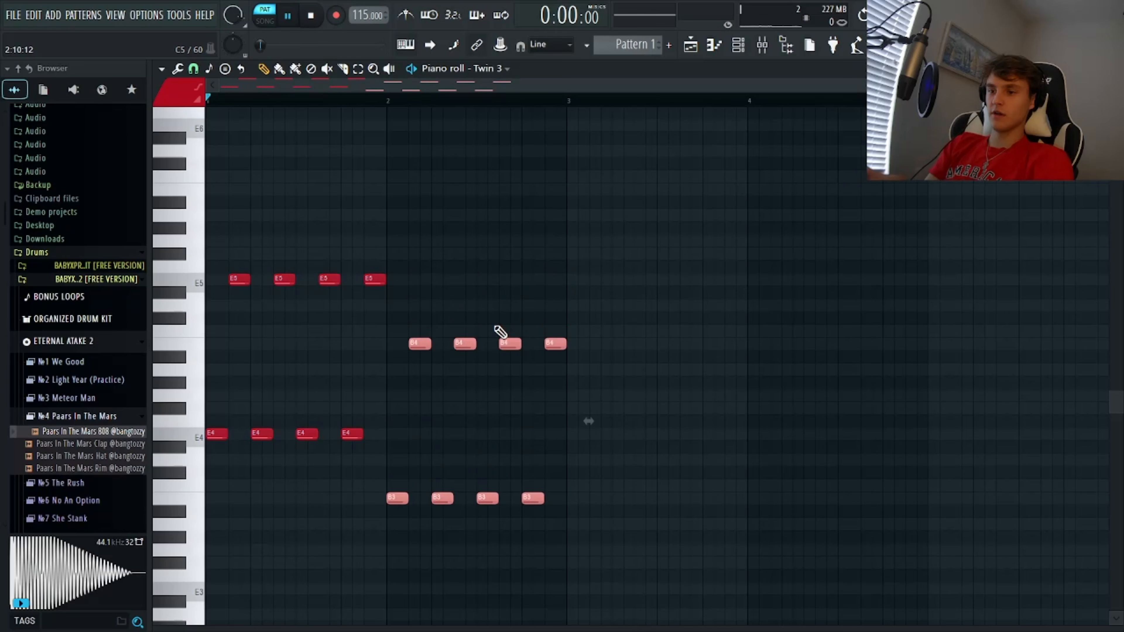
{"action": "key", "text": "space"}
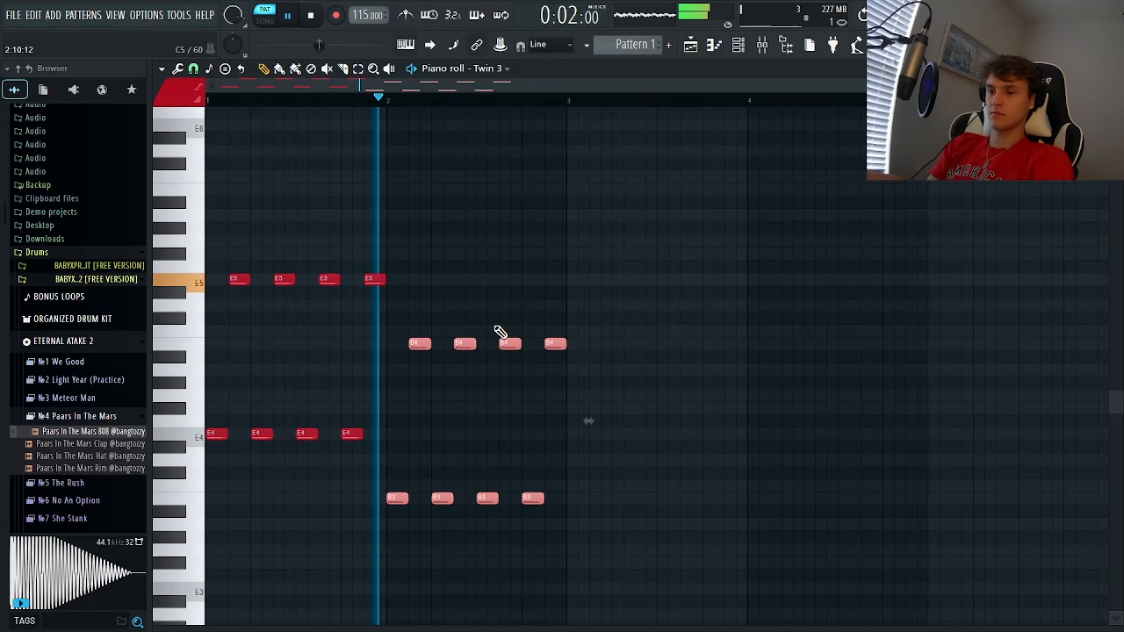
{"action": "key", "text": "shift+Down"}
{"action": "key", "text": "shift+Down"}
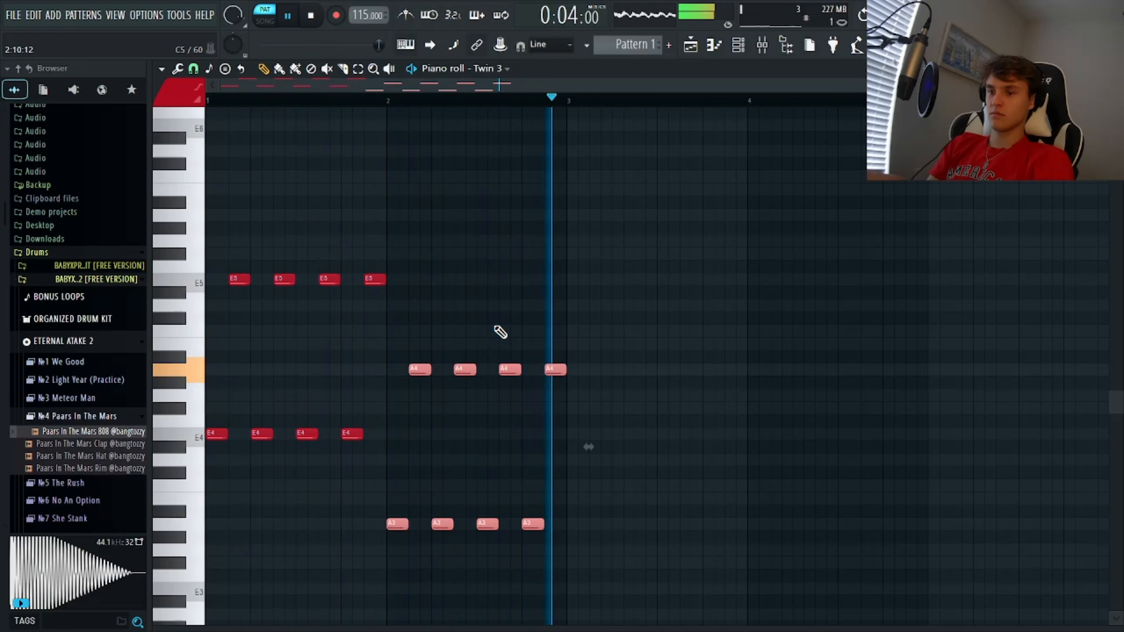
{"action": "left_click", "coordinate": [496, 307], "text": "ctrl"}
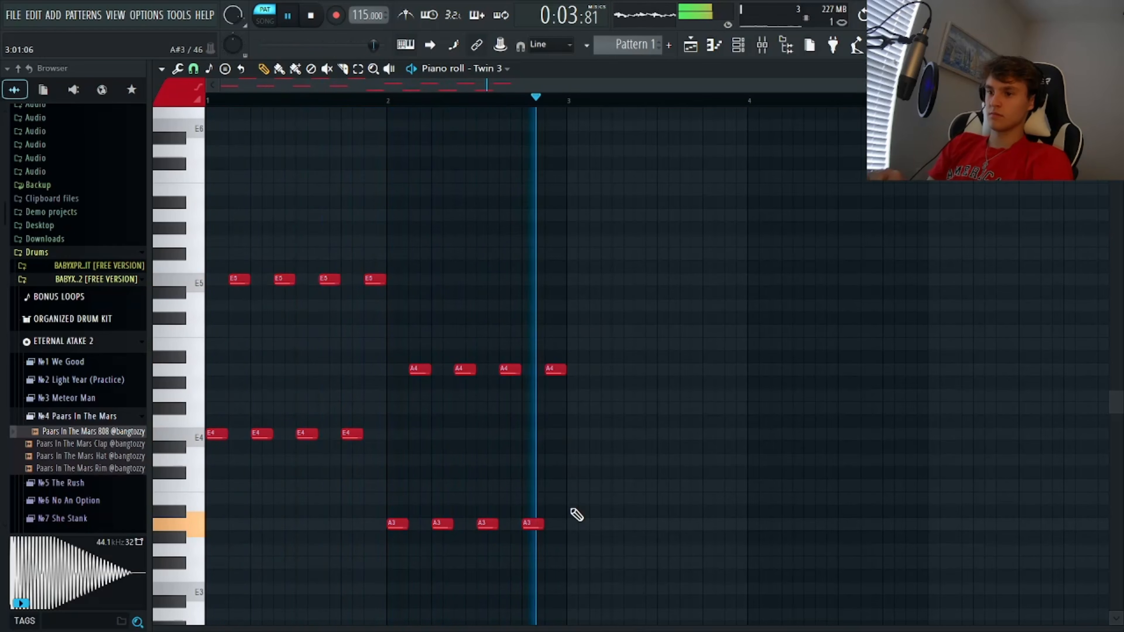
Paste the two-bar pattern into bars 3 and 4 and raise it to A4/A5 and D4/D5.
{"action": "key", "text": "ctrl+v"}
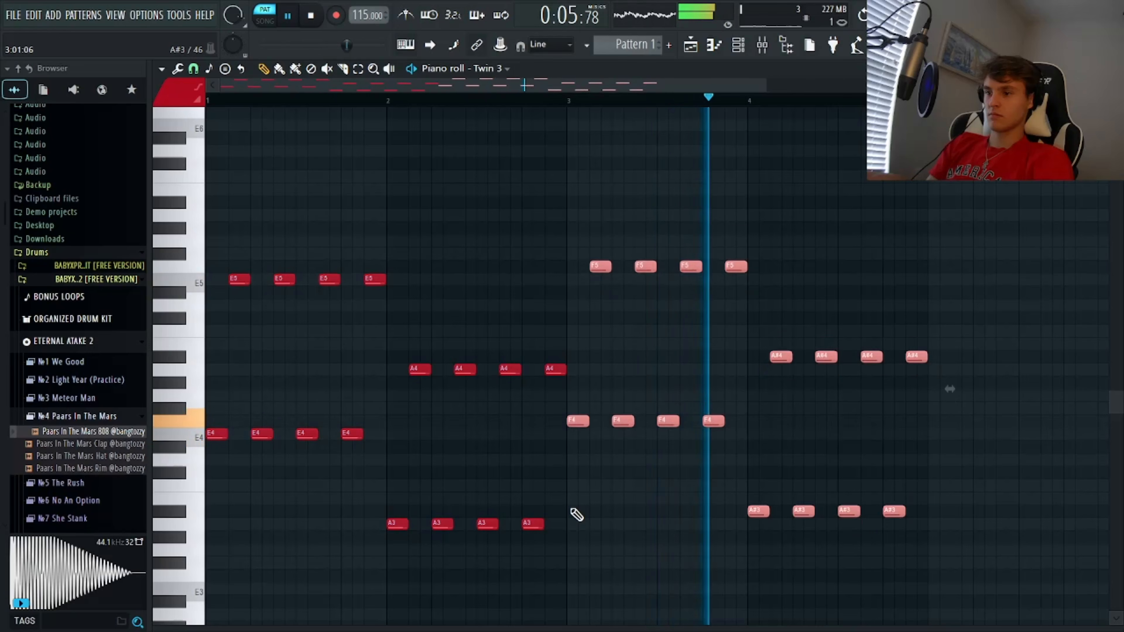
{"action": "key", "text": "shift+Up"}
{"action": "key", "text": "shift+Up"}
{"action": "key", "text": "shift+Up"}
{"action": "key", "text": "shift+Up"}
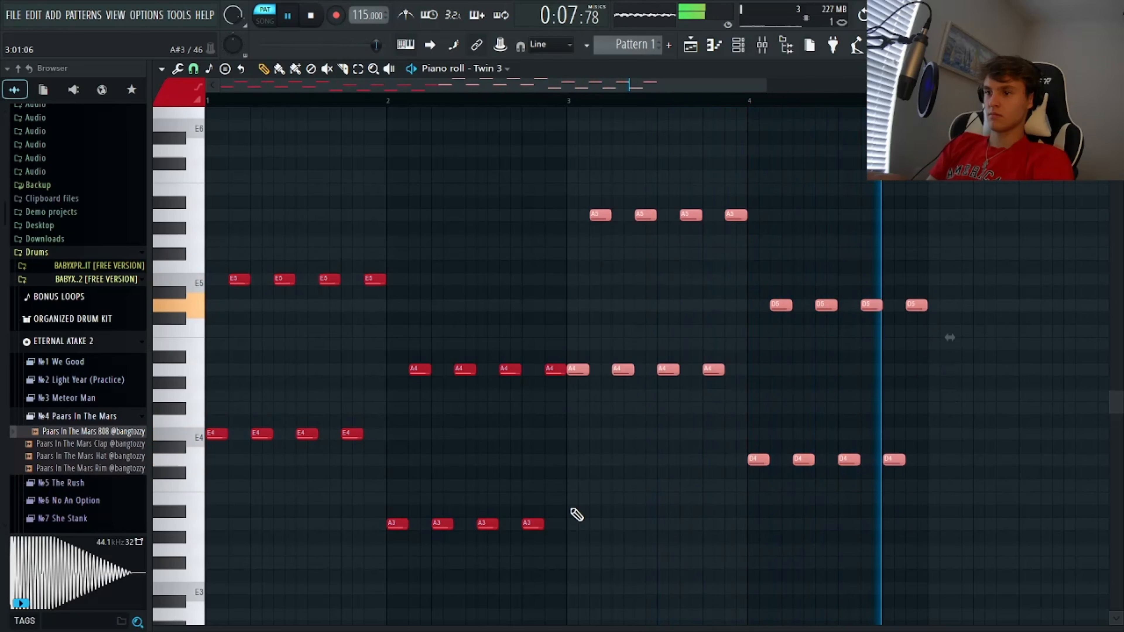
Lower the notes in bars 3 and 4 to C4/C5 and F3/F4.
{"action": "left_click_drag", "start_coordinate": [584, 529], "coordinate": [811, 223]}
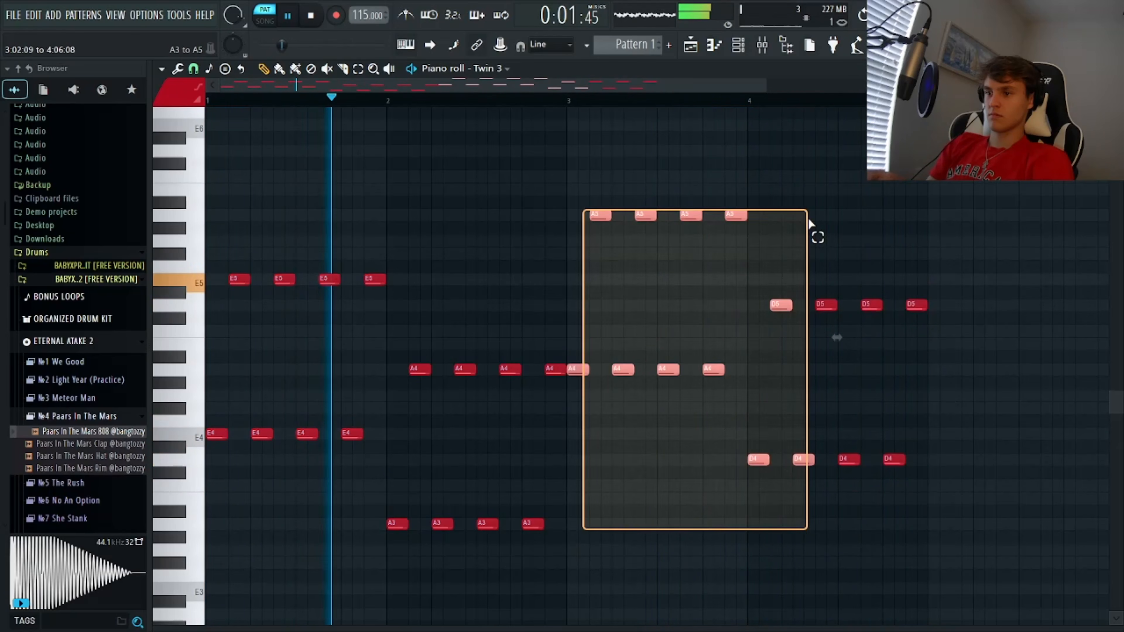
{"action": "key", "text": "ctrl+Down"}
{"action": "key", "text": "shift+Up"}
{"action": "key", "text": "shift+Up"}
{"action": "key", "text": "shift+Up"}
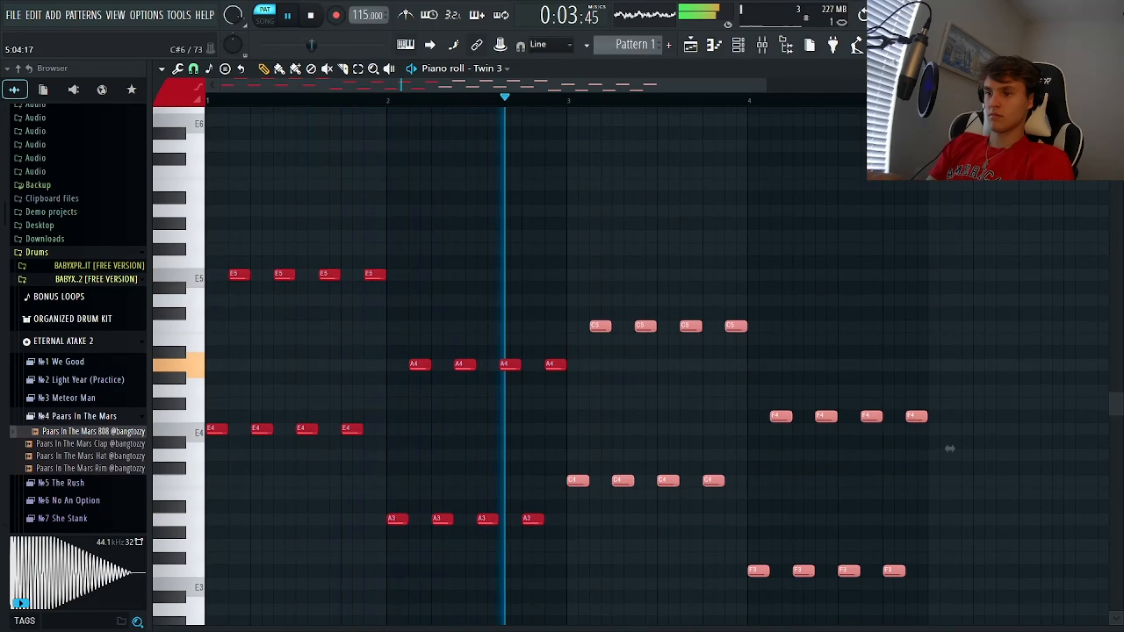
Select only the bar 4 notes and raise them to alternating B3 and B4.
{"action": "left_click_drag", "start_coordinate": [744, 617], "coordinate": [1069, 337]}
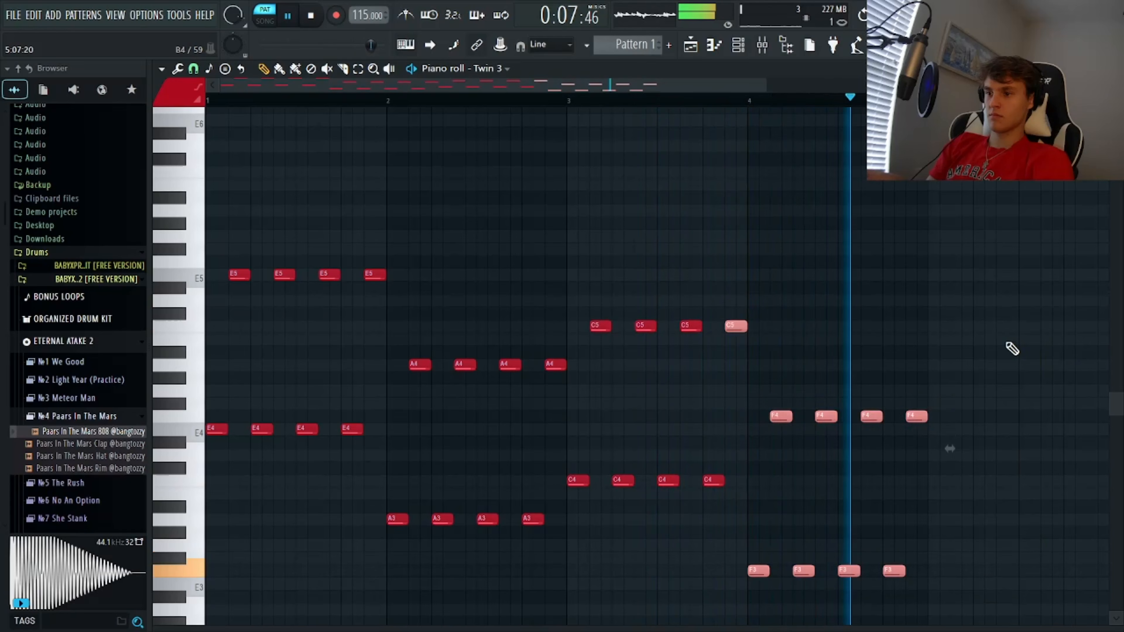
{"action": "left_click_drag", "start_coordinate": [966, 401], "coordinate": [766, 614]}
{"action": "key", "text": "shift+Up"}
{"action": "key", "text": "shift+Up"}
{"action": "key", "text": "shift+Up"}
{"action": "key", "text": "shift+Up"}
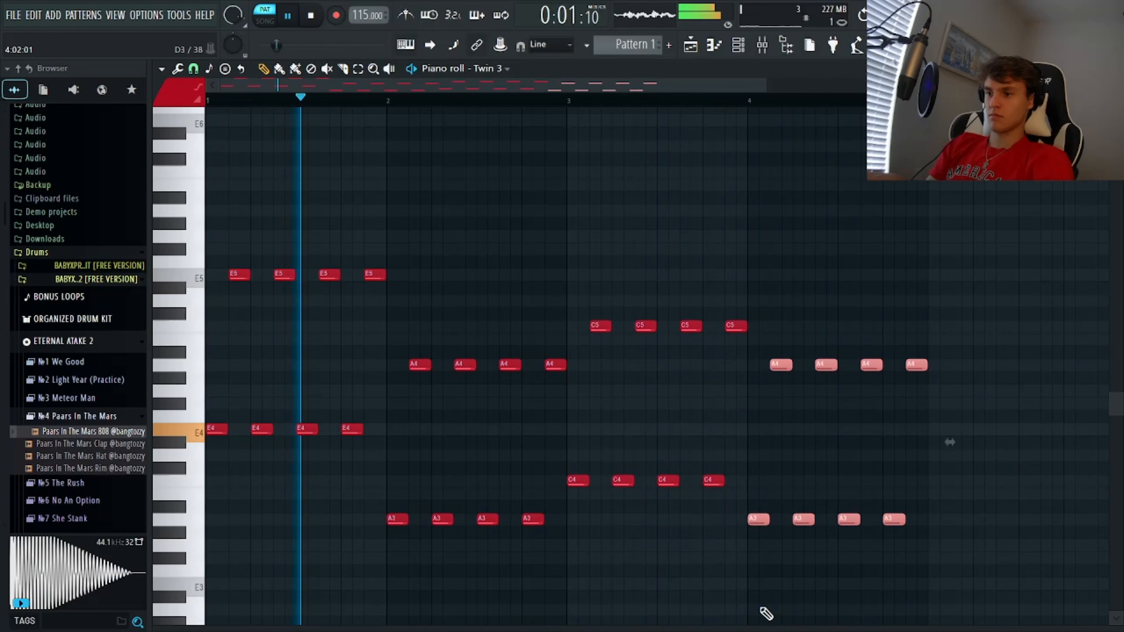
{"action": "key", "text": "shift+Up"}
{"action": "key", "text": "shift+Up"}
{"action": "left_click", "coordinate": [808, 477]}
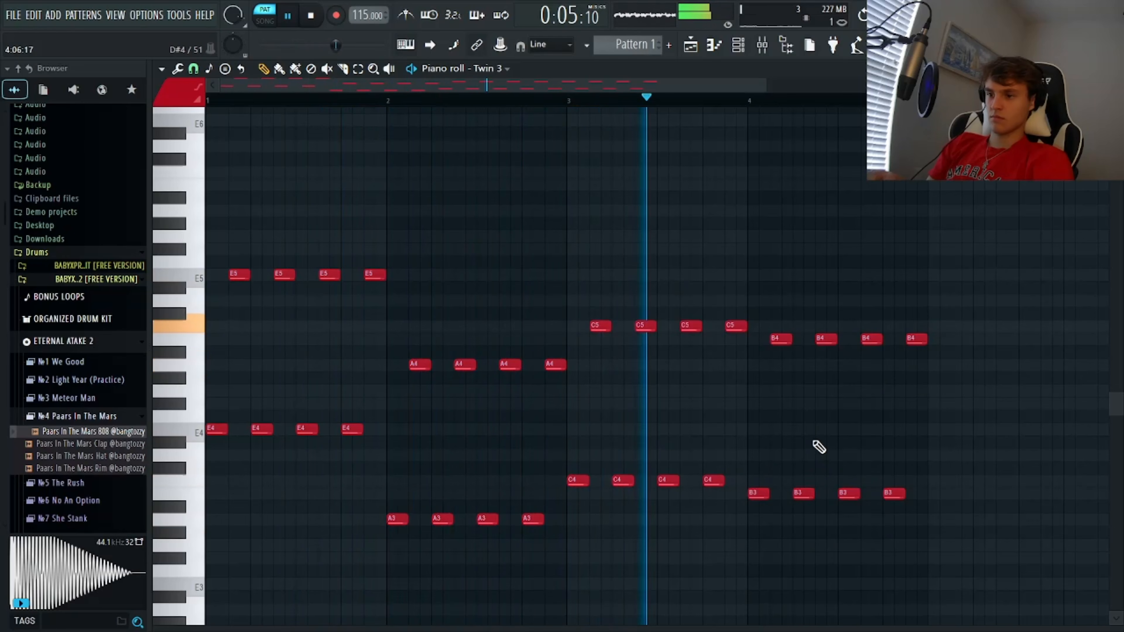
Lower the bar 2 notes by two semitones and transpose the whole pattern up to A#4, C#4, F#4 and F4 across bars 1 to 4.
{"action": "left_click_drag", "start_coordinate": [565, 321], "coordinate": [402, 539]}
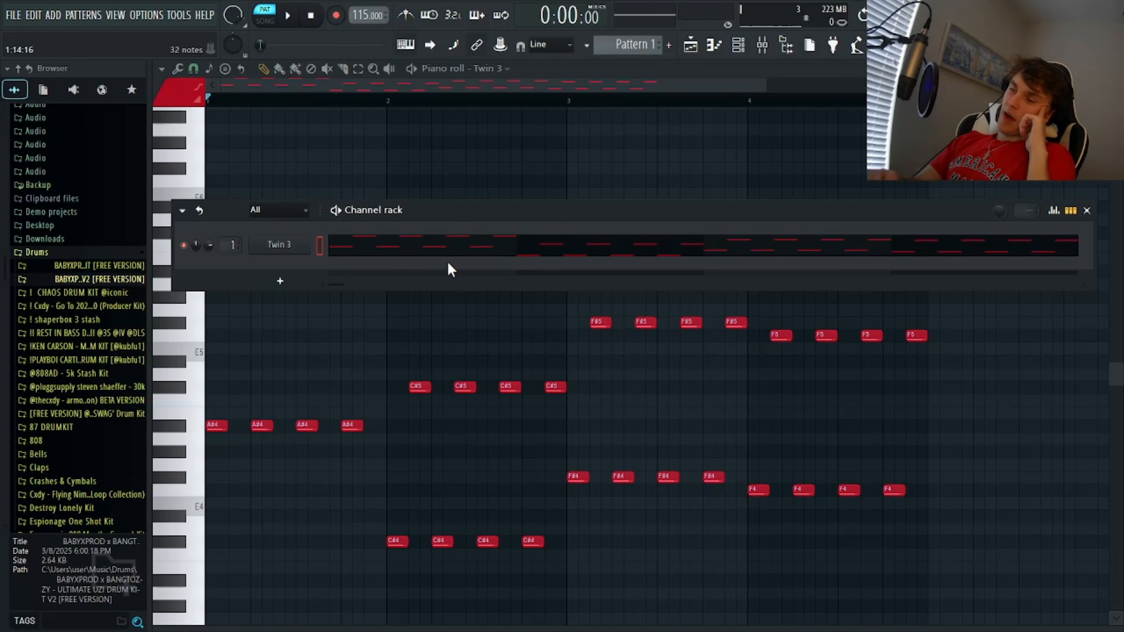
Add a Serum channel, load the Keys - Jupey preset from Synthpop Sounds, and close its interface.
{"action": "left_click", "coordinate": [293, 281]}
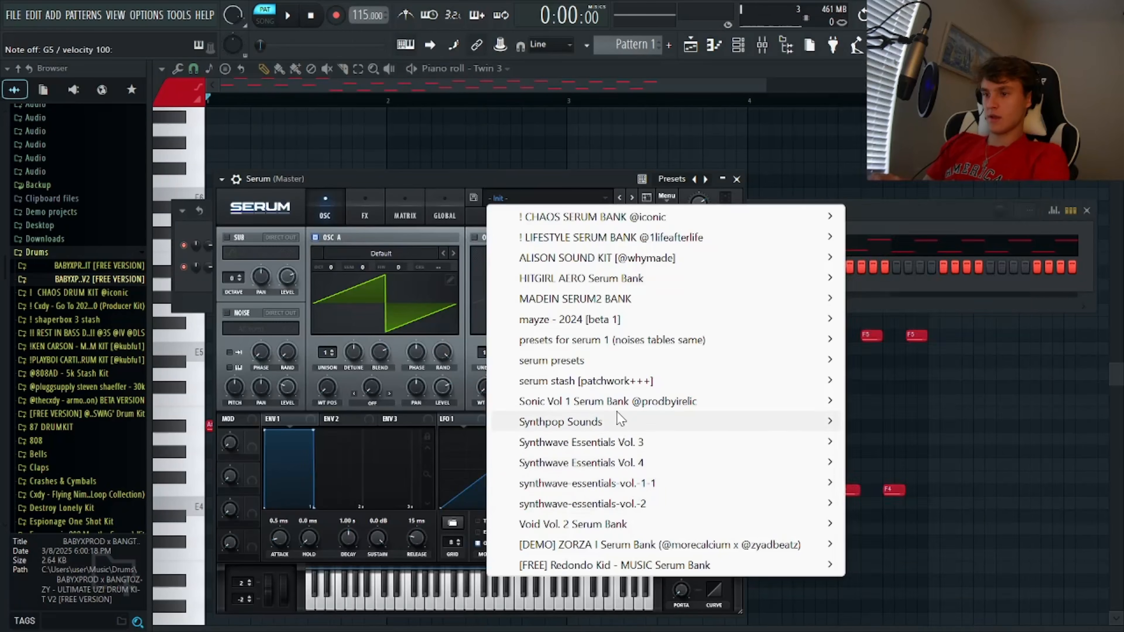
{"action": "mouse_move", "coordinate": [620, 422]}
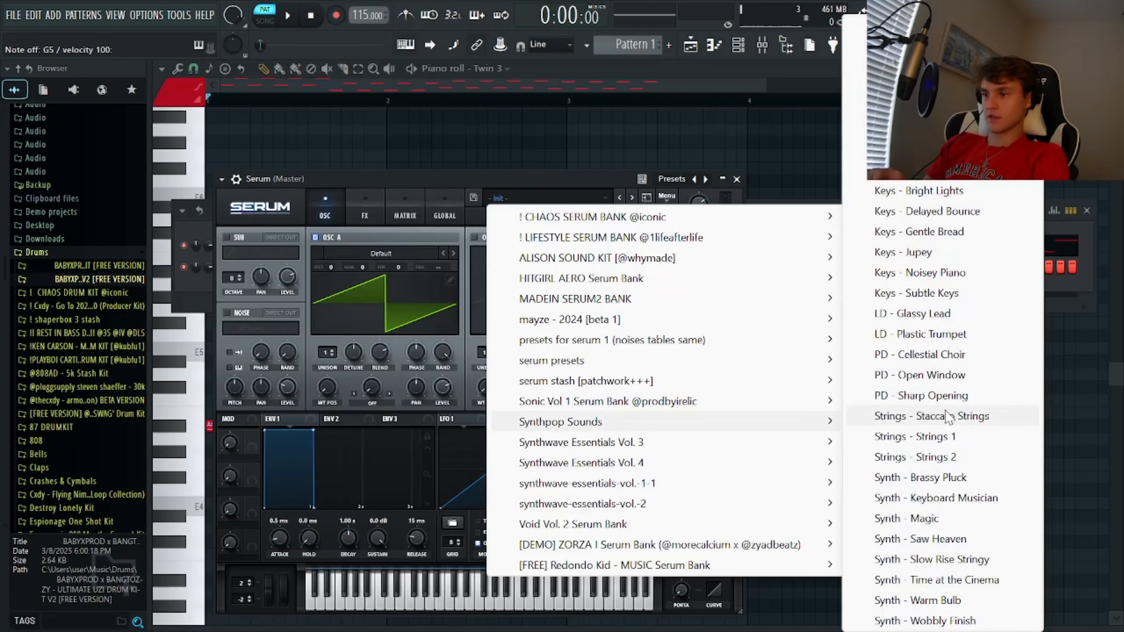
{"action": "left_click", "coordinate": [916, 252]}
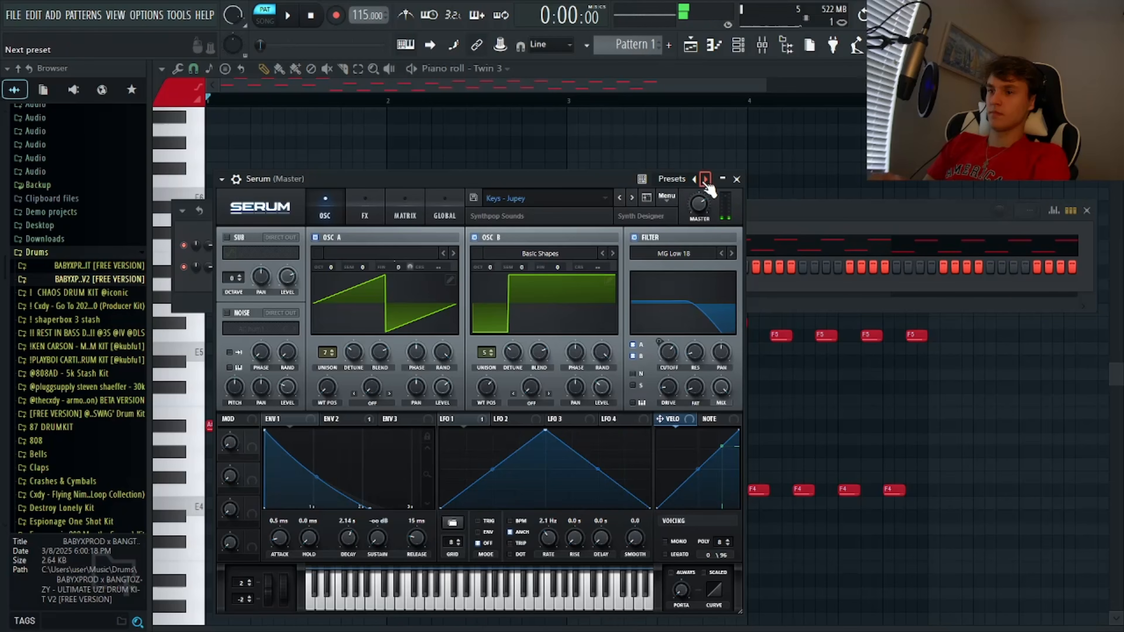
{"action": "left_click", "coordinate": [738, 179]}
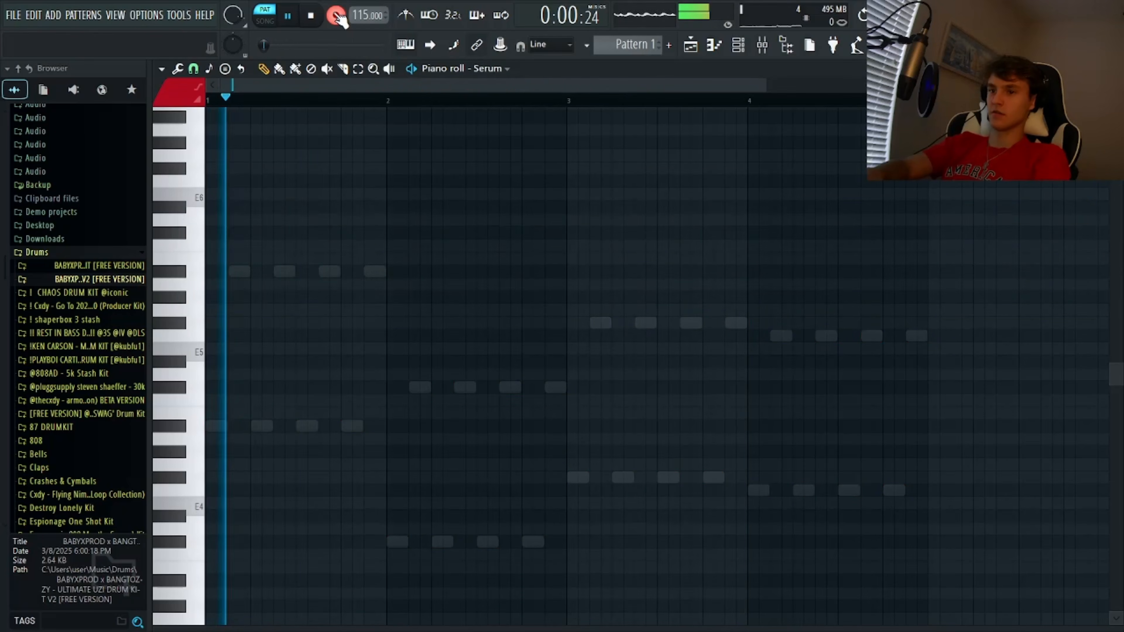
Record three two-note chords for Serum in bar 1: C#6/D#6, F#5/G#5, and C#6/D#6 again.
{"action": "key", "text": "2"}
{"action": "key", "text": "3"}
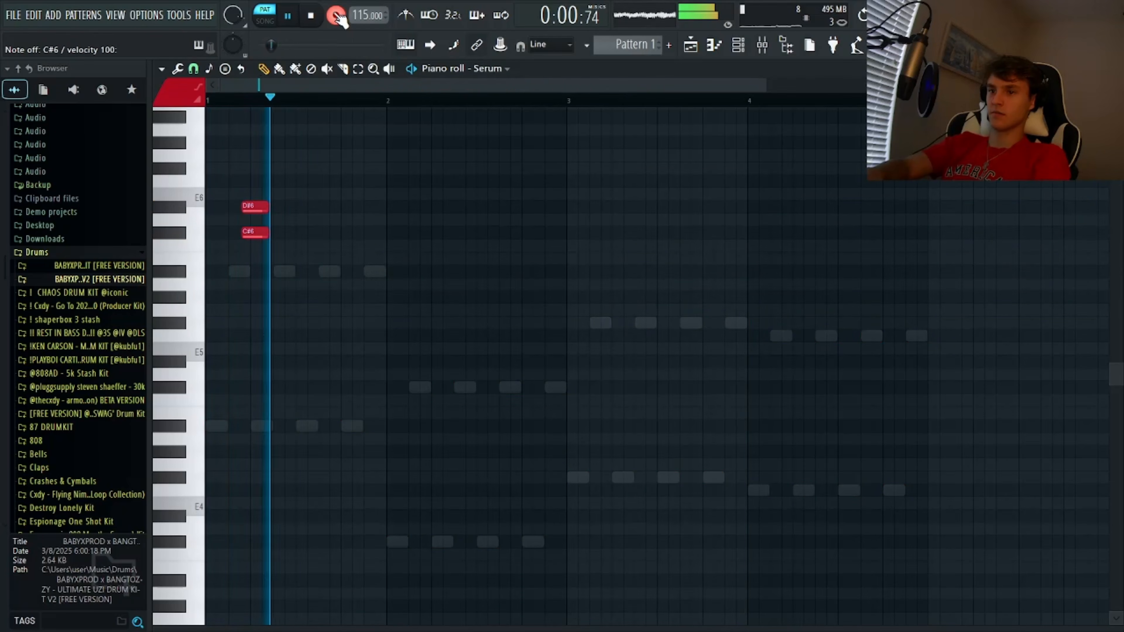
{"action": "key", "text": "g"}
{"action": "key", "text": "h"}
{"action": "key", "text": "2"}
{"action": "key", "text": "3"}
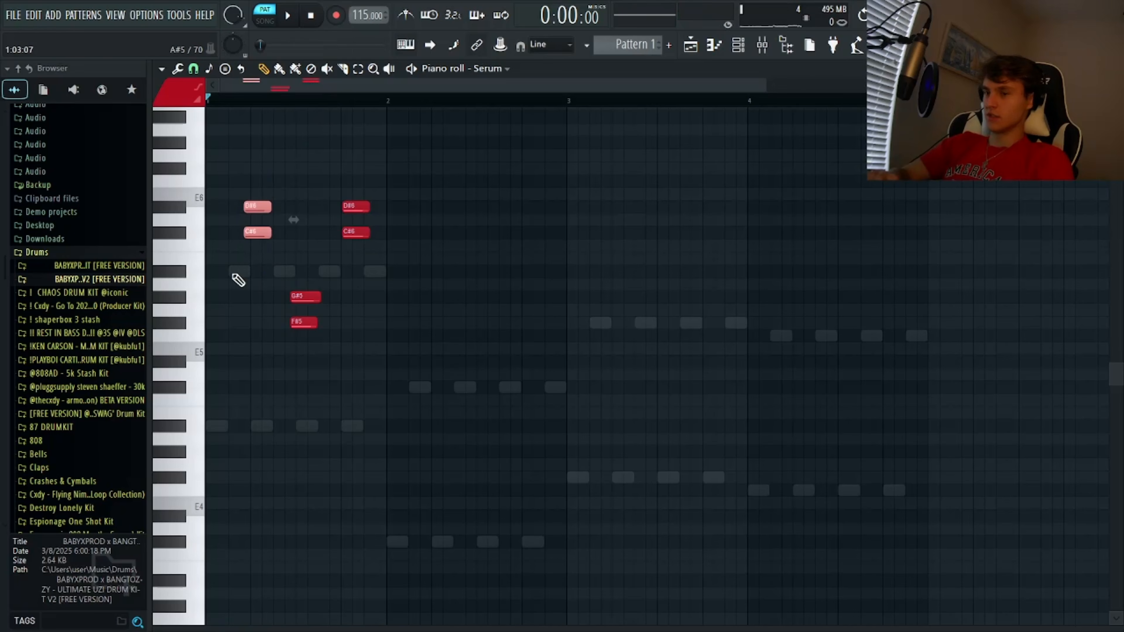
Align the recorded chords with beats 2, 3 and 4 of bar 1, and lower the last chord's bottom note to A#5.
{"action": "scroll", "coordinate": [238, 280], "scroll_direction": "up", "scroll_amount": 3}
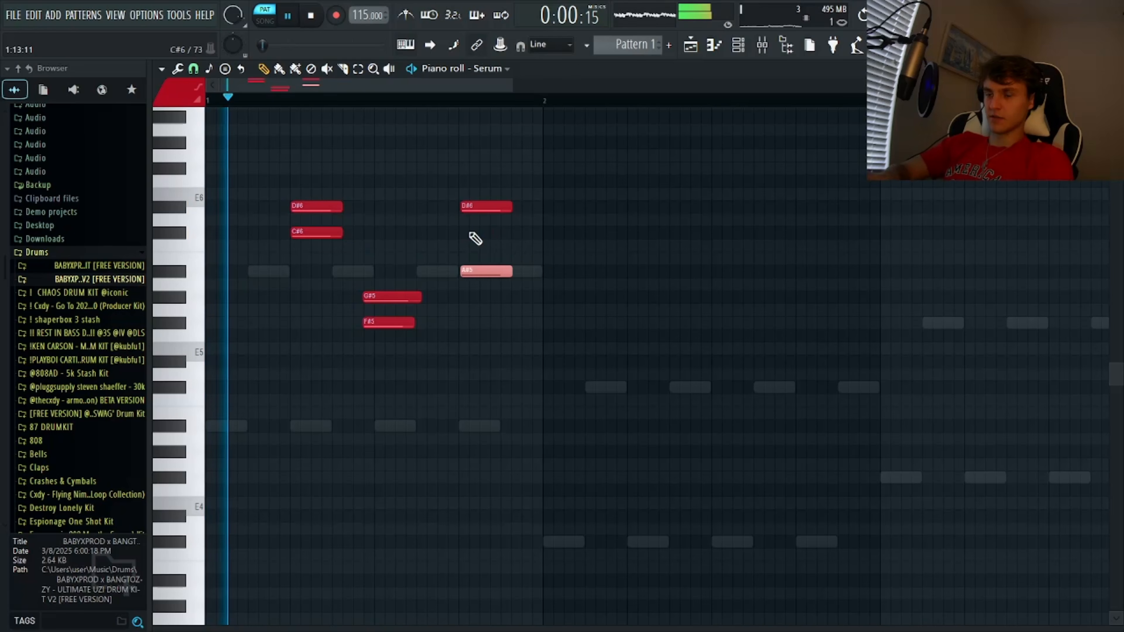
{"action": "scroll", "coordinate": [476, 239], "scroll_direction": "down", "scroll_amount": 2}
{"action": "left_click_drag", "start_coordinate": [258, 405], "coordinate": [353, 291]}
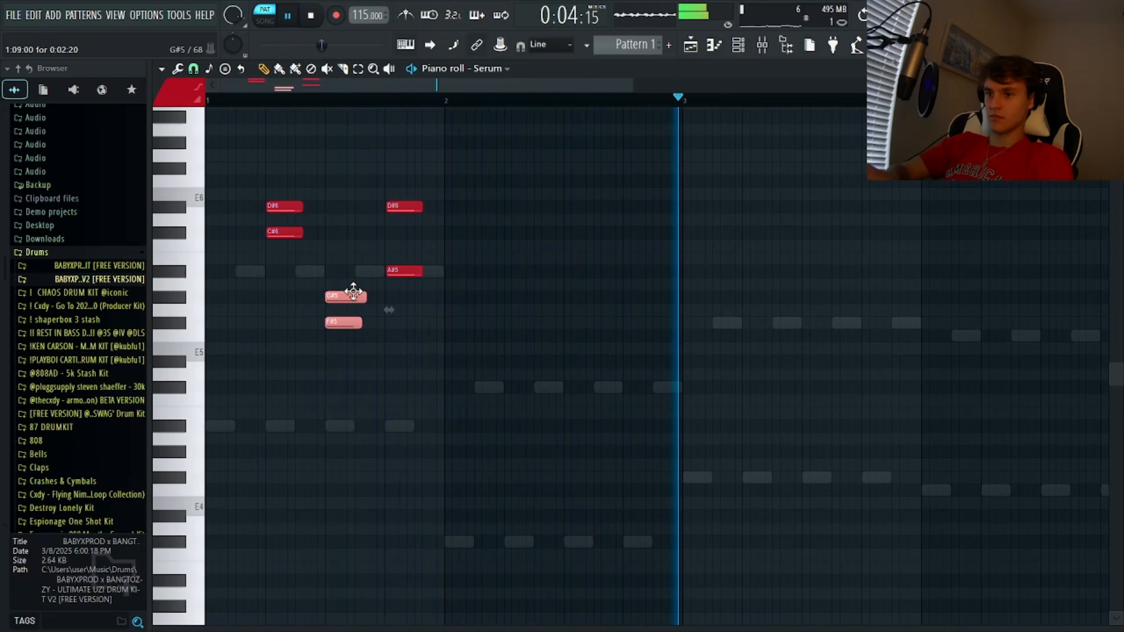
{"action": "left_click", "coordinate": [416, 270]}
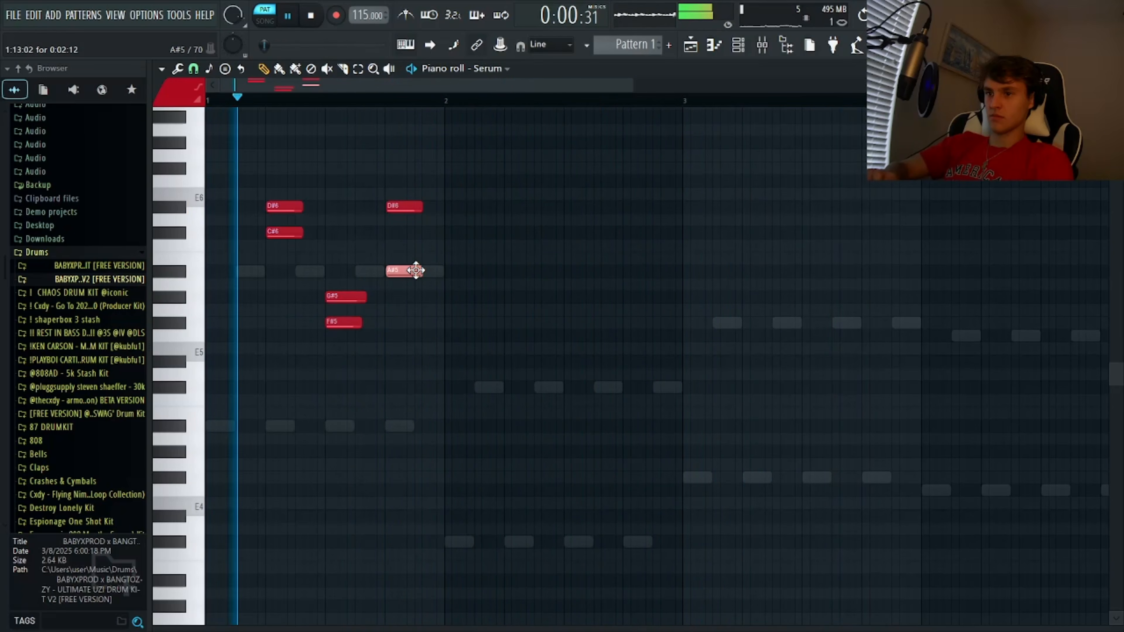
Duplicate the three-chord phrase and shift the copy so it lines up with the same beats in bar 2.
{"action": "key", "text": "ctrl+b"}
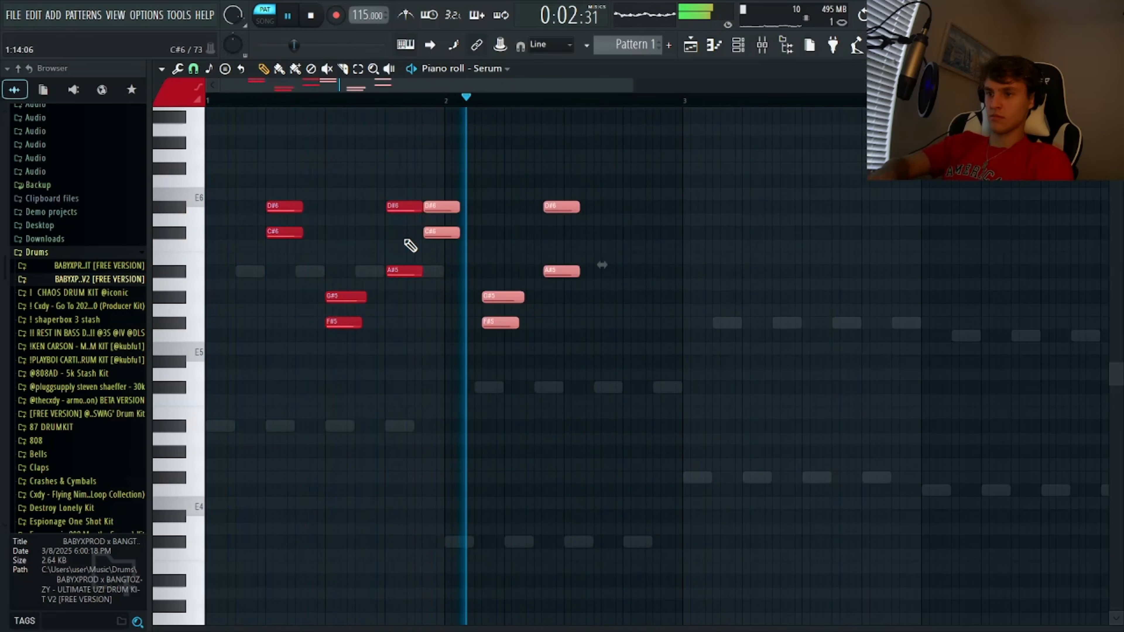
{"action": "key", "text": "shift+Right"}
{"action": "key", "text": "shift+Right"}
{"action": "key", "text": "shift+Right"}
{"action": "key", "text": "shift+Right"}
{"action": "key", "text": "shift+Right"}
{"action": "key", "text": "shift+Right"}
{"action": "key", "text": "shift+Right"}
{"action": "key", "text": "shift+Right"}
{"action": "key", "text": "shift+Right"}
{"action": "key", "text": "shift+Right"}
{"action": "key", "text": "shift+Right"}
Add a short A#4 note near beat 4 of bar 1 and raise it two octaves to A#6.
{"action": "left_click", "coordinate": [392, 426]}
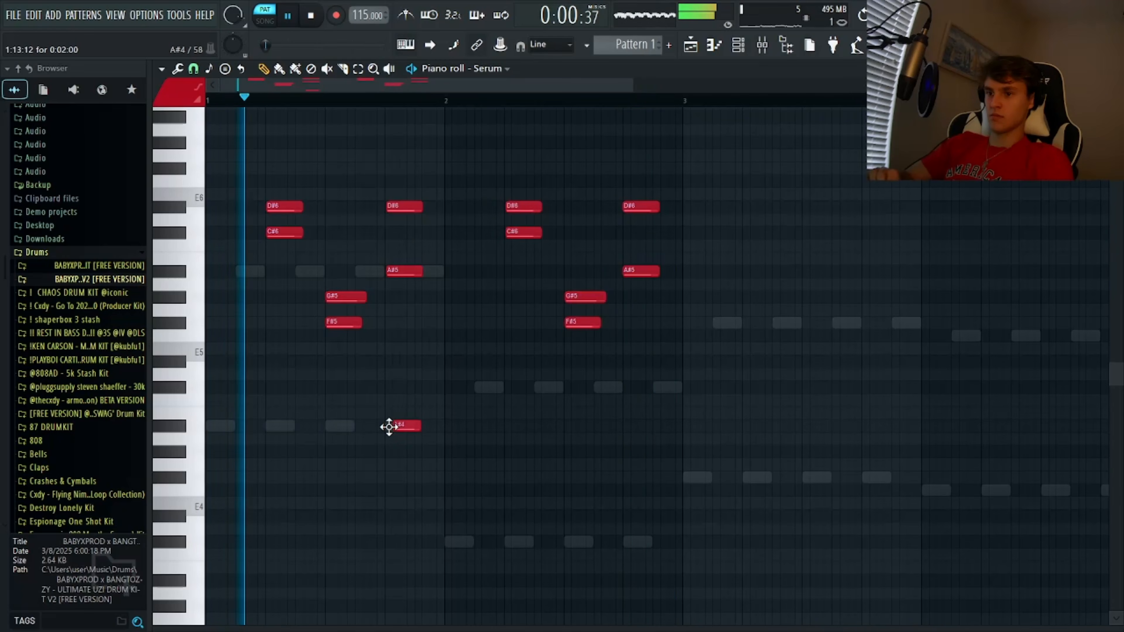
{"action": "left_click_drag", "start_coordinate": [390, 431], "coordinate": [430, 406]}
{"action": "key", "text": "ctrl+Up"}
{"action": "key", "text": "ctrl+Up"}
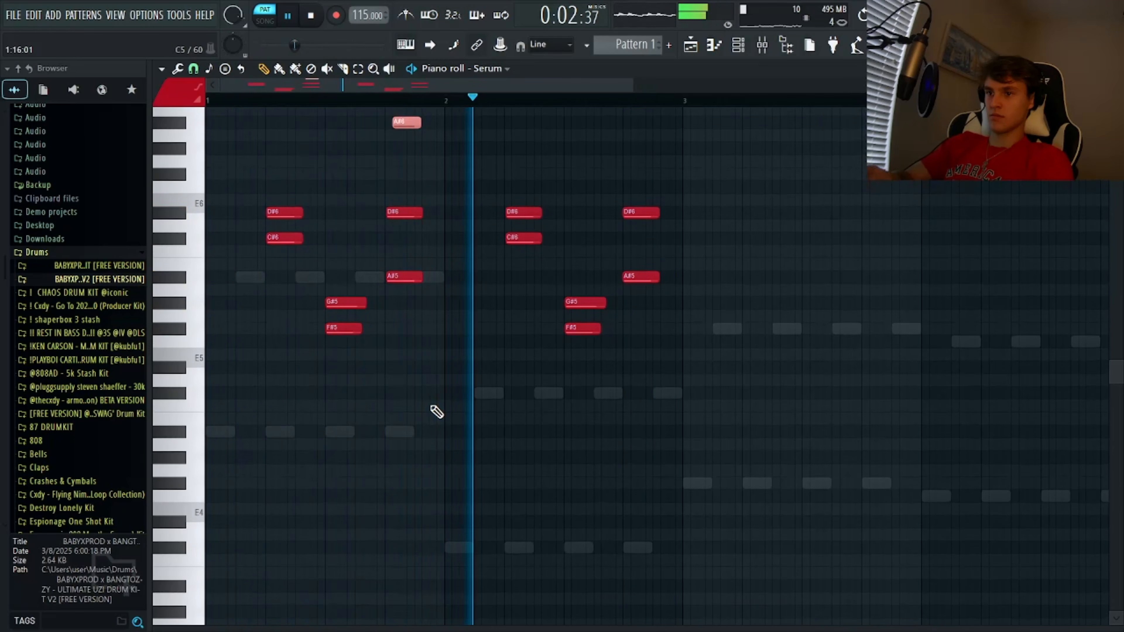
Move the added high note back to the start of bar 1's last chord and lower it to F6.
{"action": "key", "text": "shift+Left"}
{"action": "key", "text": "shift+Down"}
{"action": "key", "text": "shift+Down"}
{"action": "key", "text": "shift+Down"}
{"action": "key", "text": "s"}
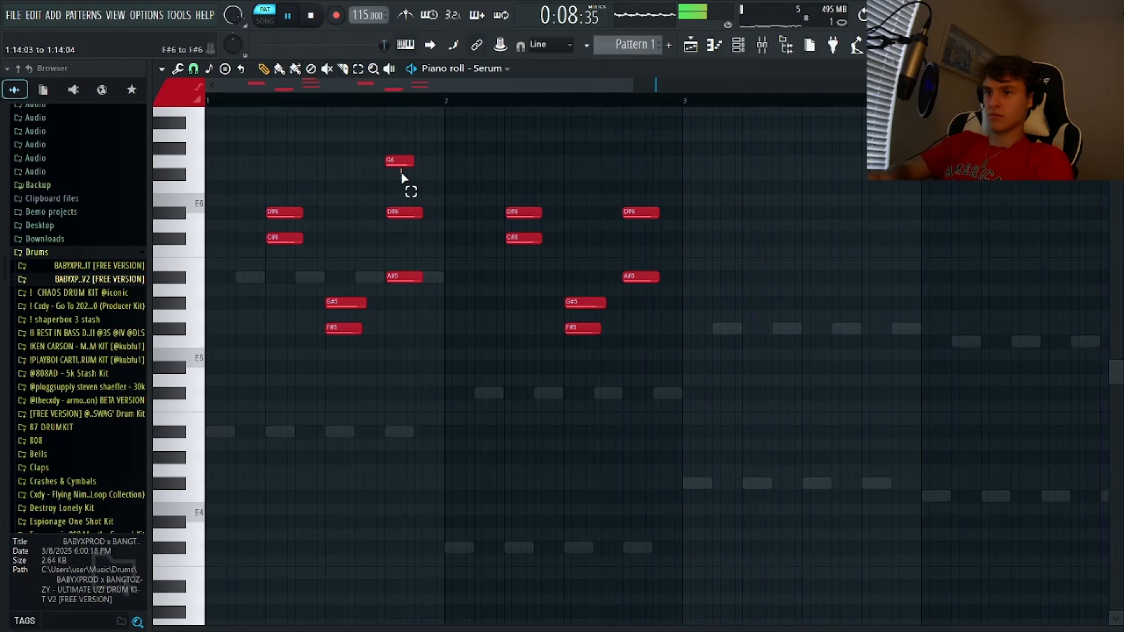
{"action": "key", "text": "shift+Down"}
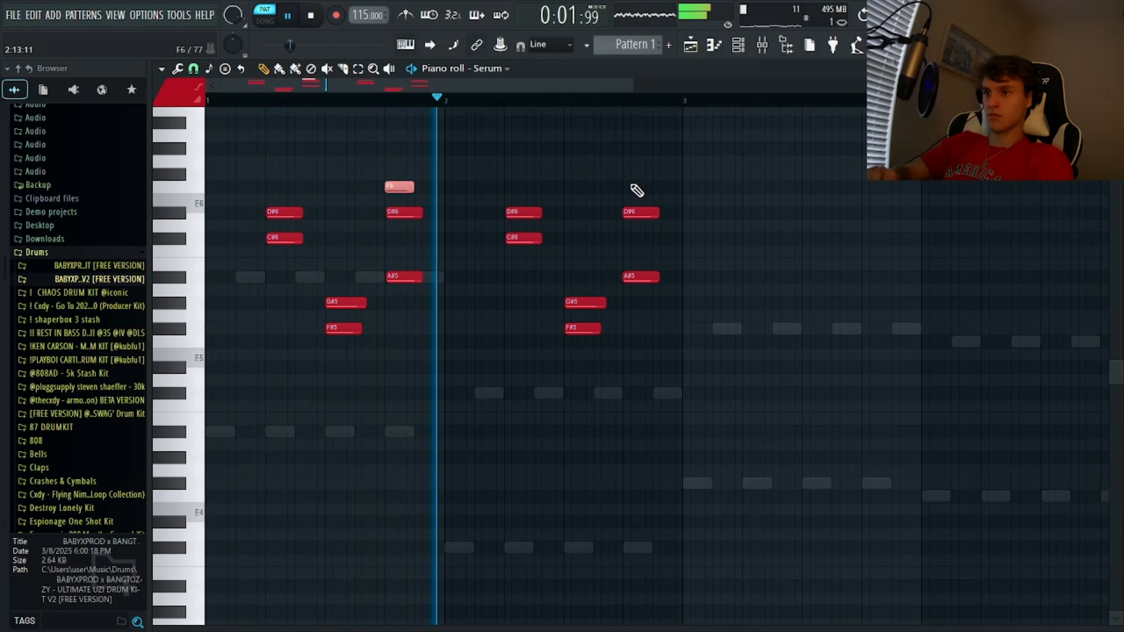
{"action": "left_click_drag", "start_coordinate": [626, 276], "coordinate": [376, 279]}
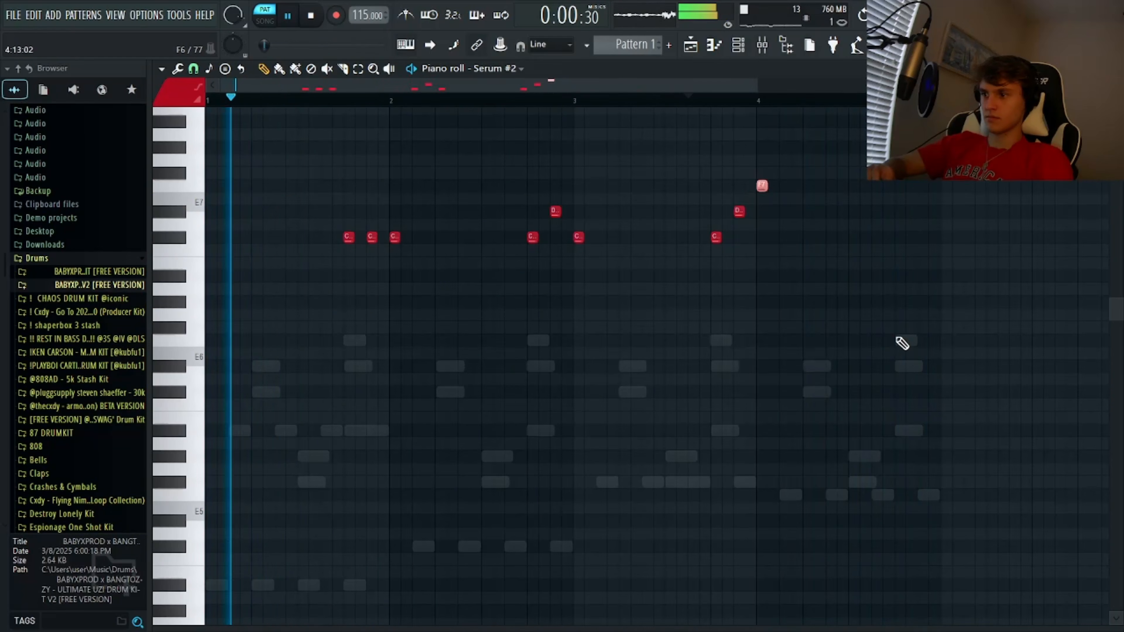
Add a descending run of short F#7, D#7 and C#7 notes at the end of bar 4 in the Serum #2 part.
{"action": "left_click", "coordinate": [900, 340]}
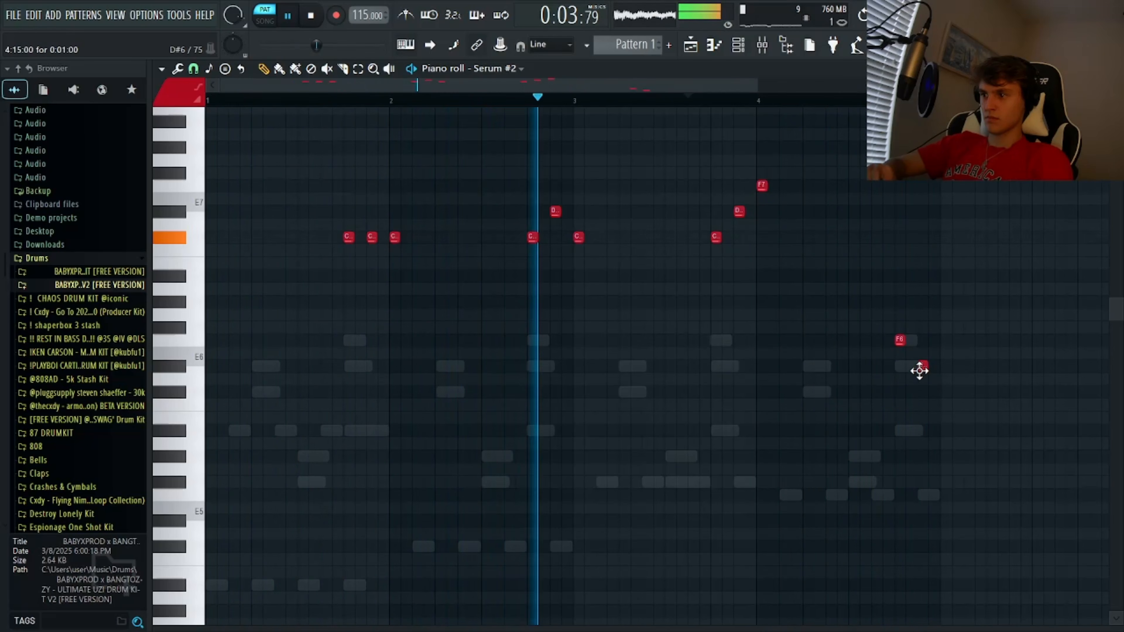
{"action": "left_click", "coordinate": [920, 364]}
{"action": "left_click_drag", "start_coordinate": [899, 340], "coordinate": [879, 338]}
{"action": "left_click", "coordinate": [901, 392]}
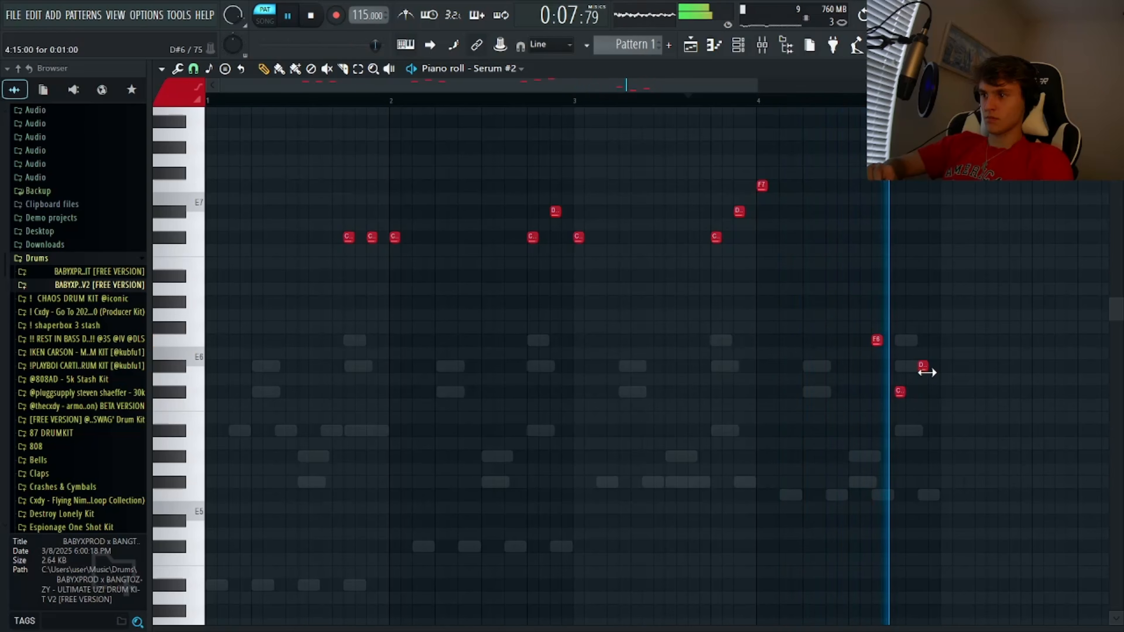
{"action": "key", "text": "ctrl+Up"}
{"action": "scroll", "coordinate": [766, 492], "scroll_direction": "up", "scroll_amount": 2}
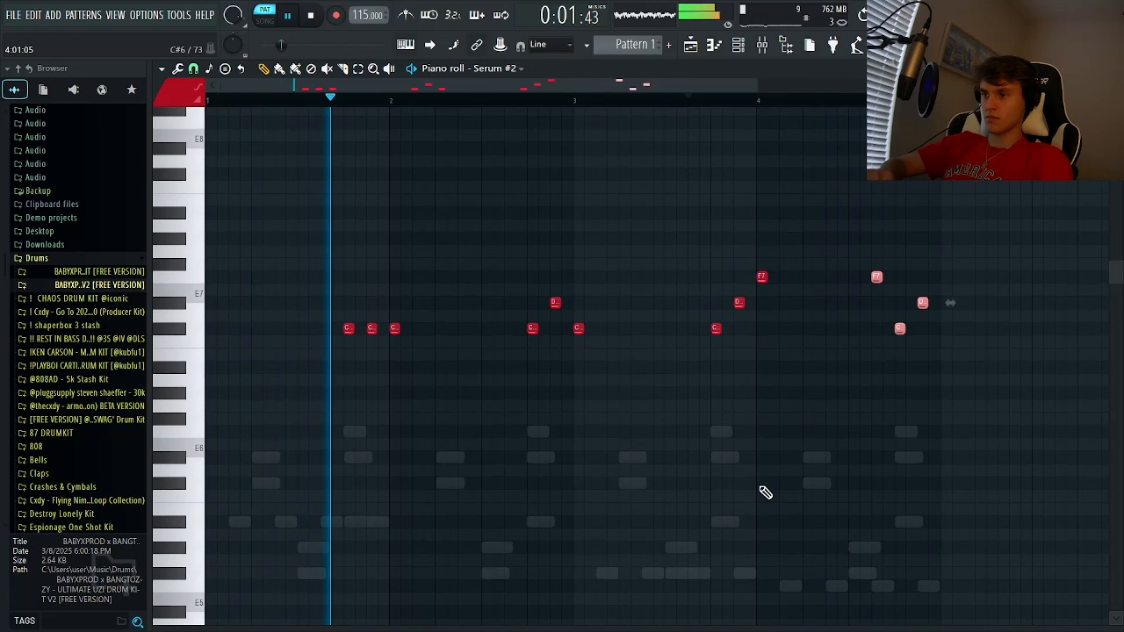
{"action": "left_click", "coordinate": [923, 330], "text": "ctrl"}
{"action": "left_click_drag", "start_coordinate": [921, 304], "coordinate": [921, 330]}
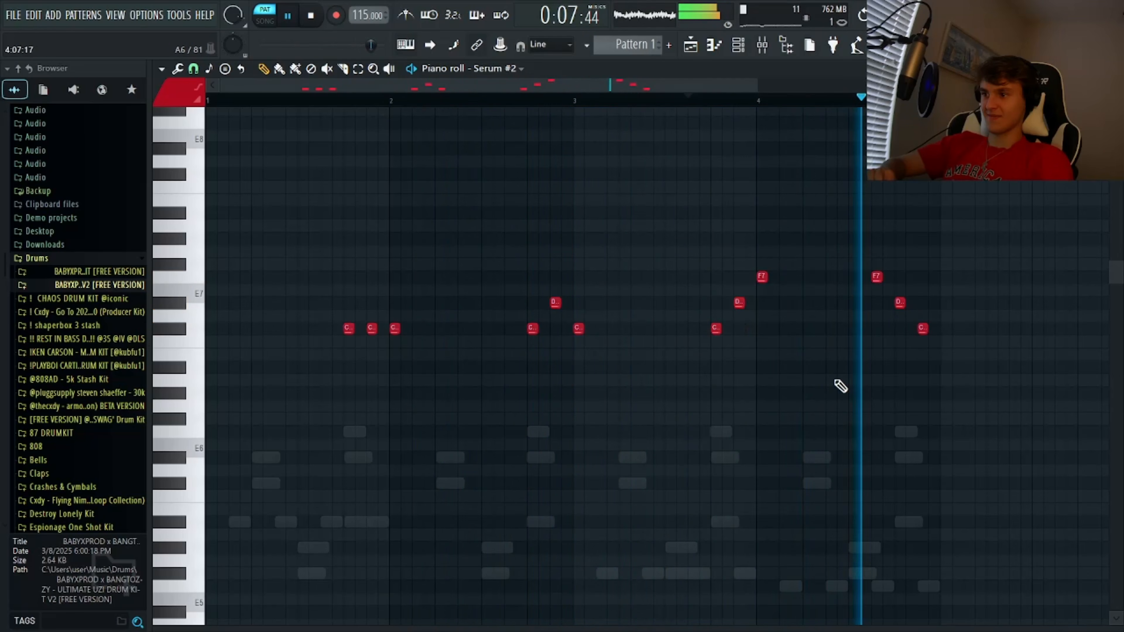
{"action": "left_click_drag", "start_coordinate": [841, 385], "coordinate": [982, 399]}
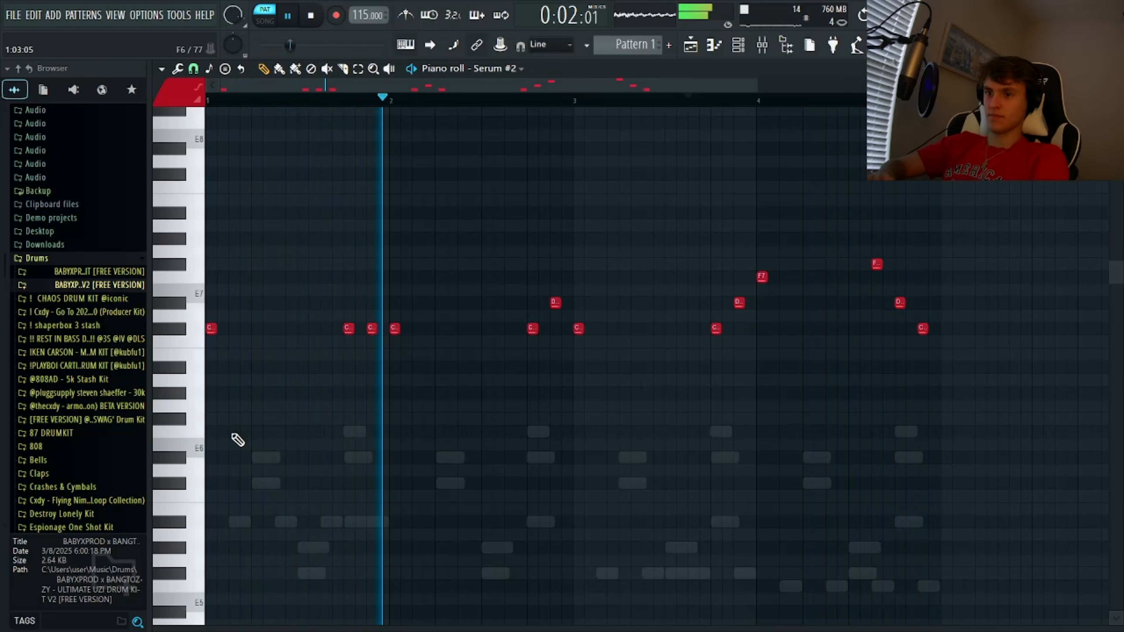
Add four short F6 notes across bar 1 below the high melody.
{"action": "left_click", "coordinate": [234, 431]}
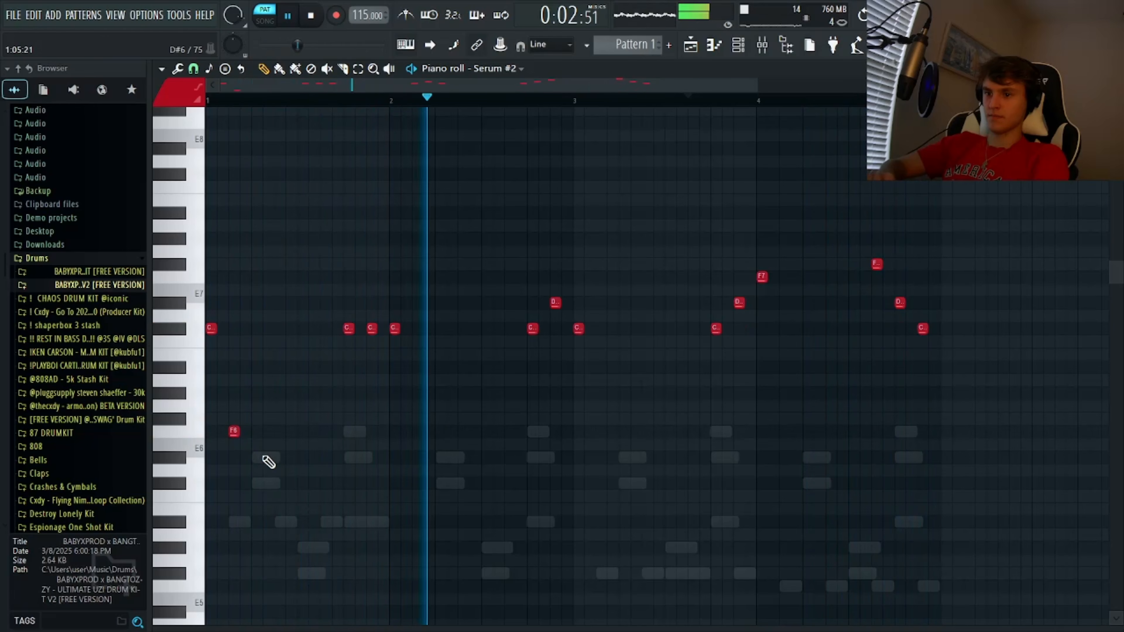
{"action": "left_click", "coordinate": [280, 431]}
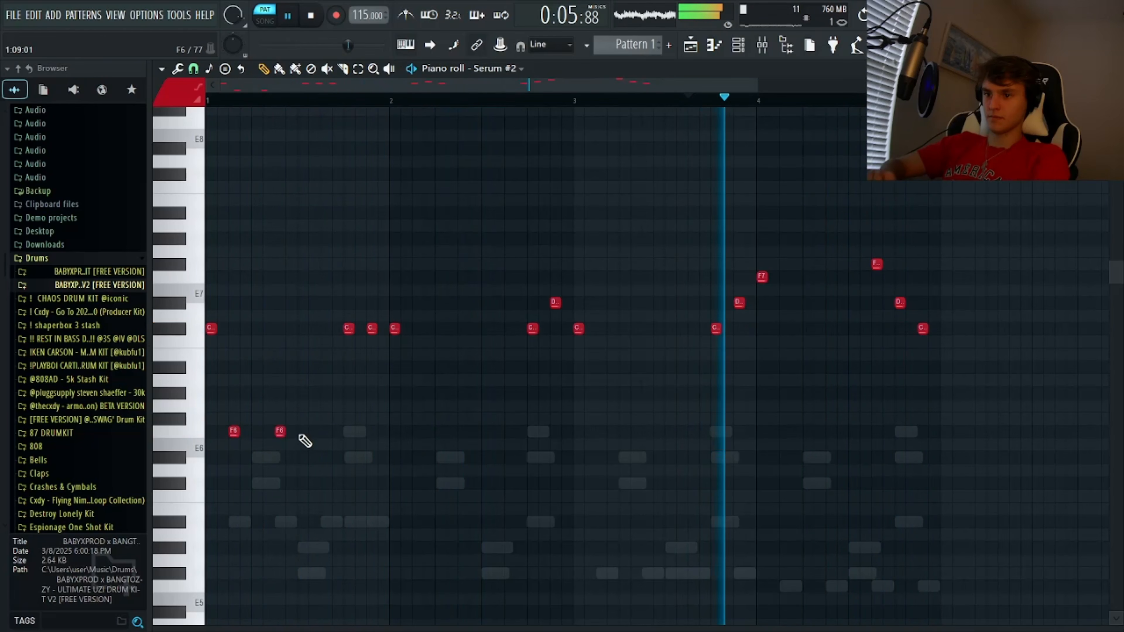
{"action": "left_click", "coordinate": [303, 431]}
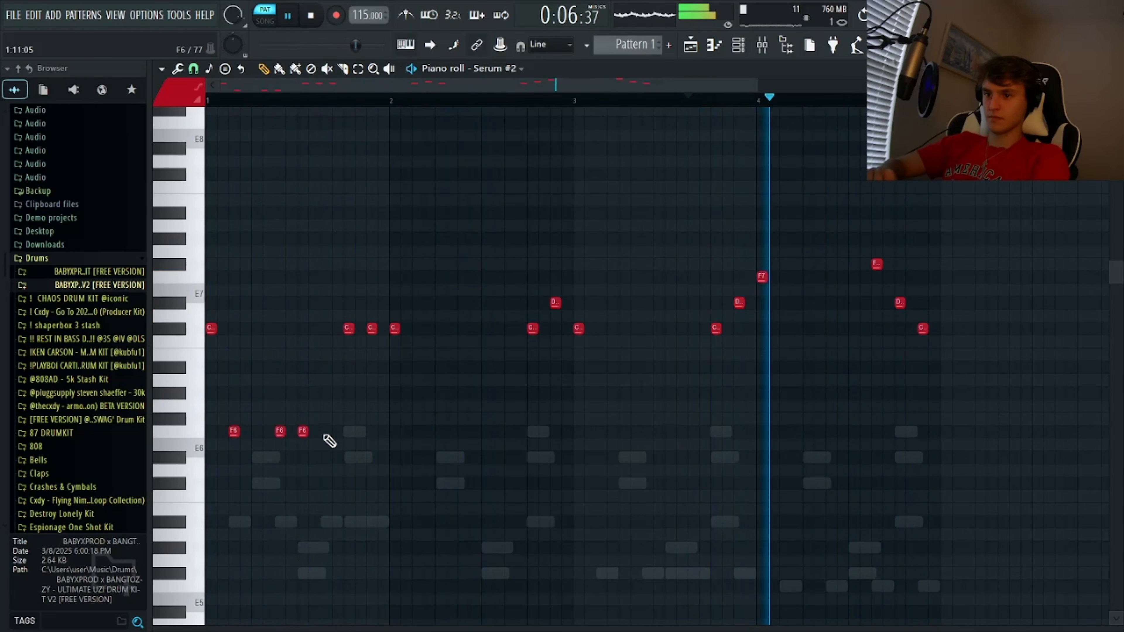
{"action": "left_click", "coordinate": [331, 431]}
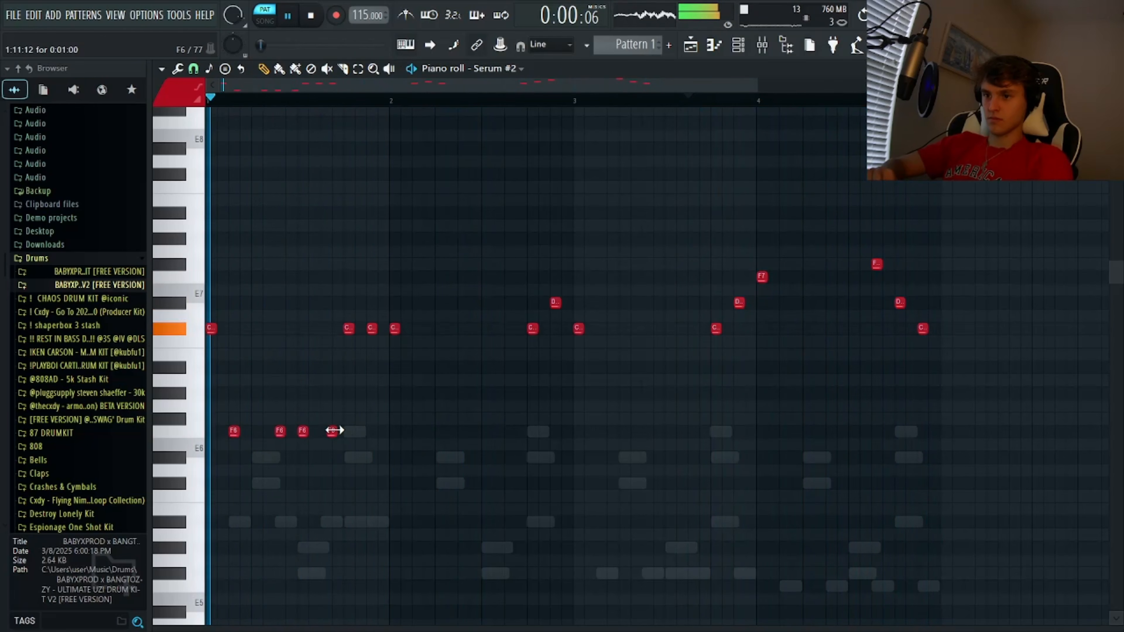
Duplicate bar 1's four F6 notes and place the copy at the same positions in bar 2.
{"action": "left_click_drag", "start_coordinate": [381, 389], "coordinate": [128, 545]}
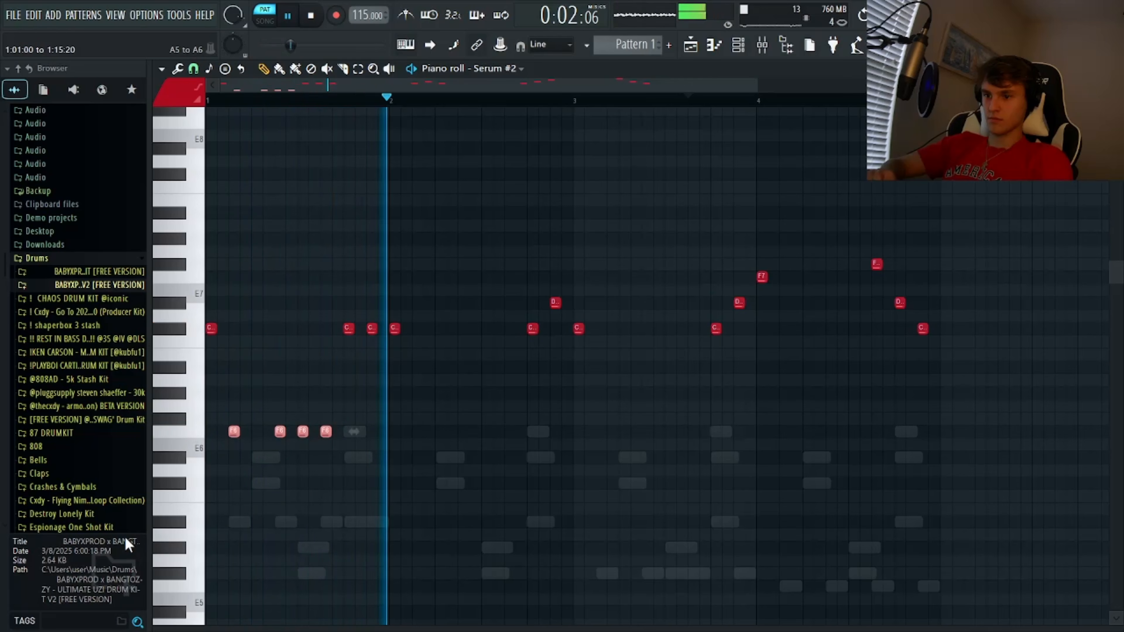
{"action": "key", "text": "ctrl+b"}
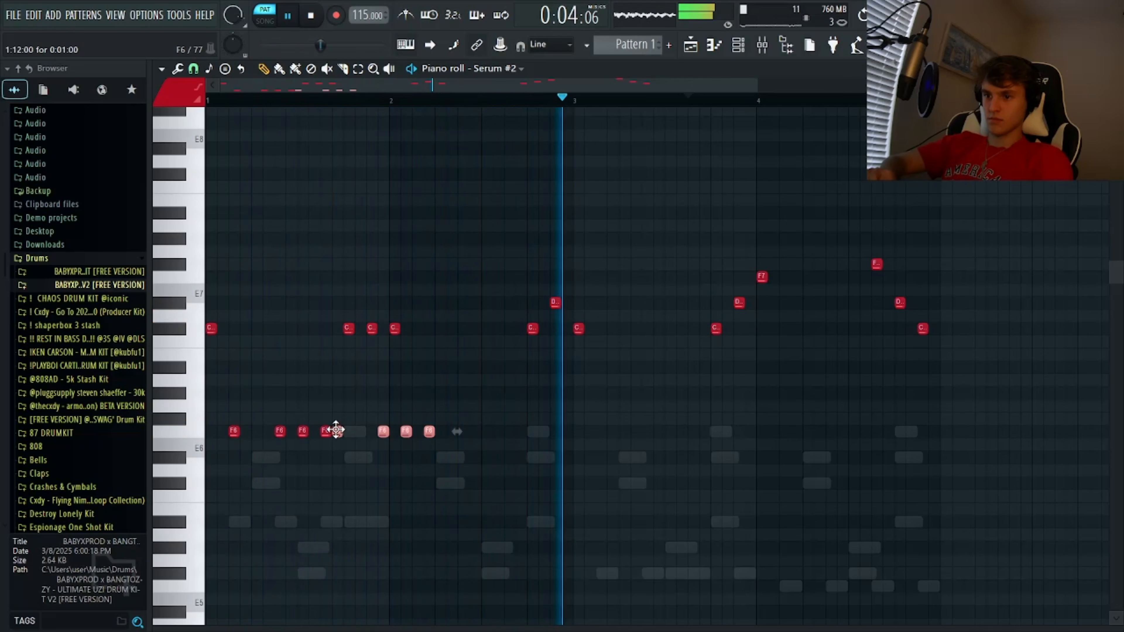
{"action": "left_click_drag", "start_coordinate": [335, 430], "coordinate": [419, 433]}
Duplicate the F6 notes of bars 1 and 2 and shift the copy to the matching positions in bars 3 and 4.
{"action": "left_click_drag", "start_coordinate": [635, 349], "coordinate": [122, 509]}
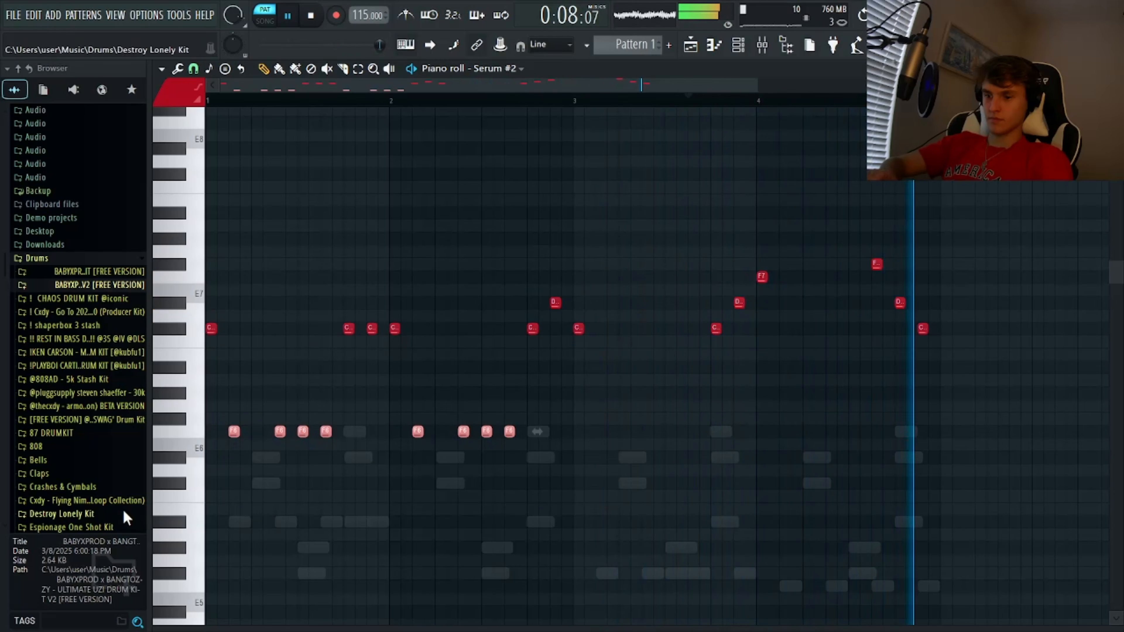
{"action": "key", "text": "ctrl+b"}
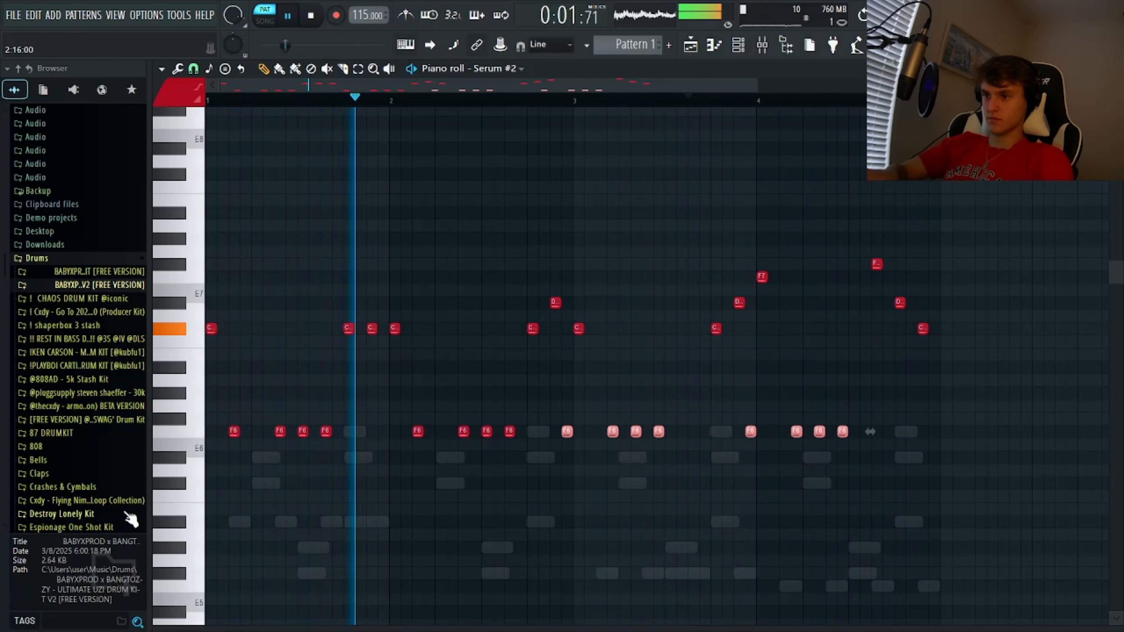
{"action": "key", "text": "shift+Right"}
{"action": "key", "text": "shift+Right"}
{"action": "key", "text": "shift+Right"}
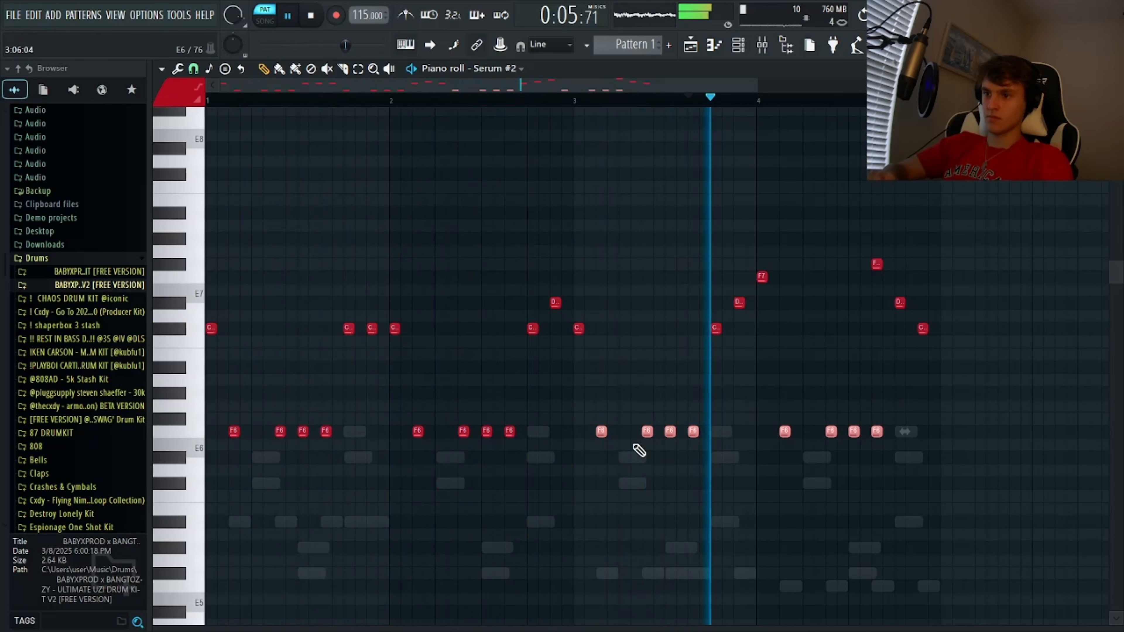
Try lowering bar 2's four F6 notes by octaves to F4 and below.
{"action": "left_click_drag", "start_coordinate": [391, 424], "coordinate": [525, 443]}
{"action": "key", "text": "ctrl+Down"}
{"action": "key", "text": "ctrl+Down"}
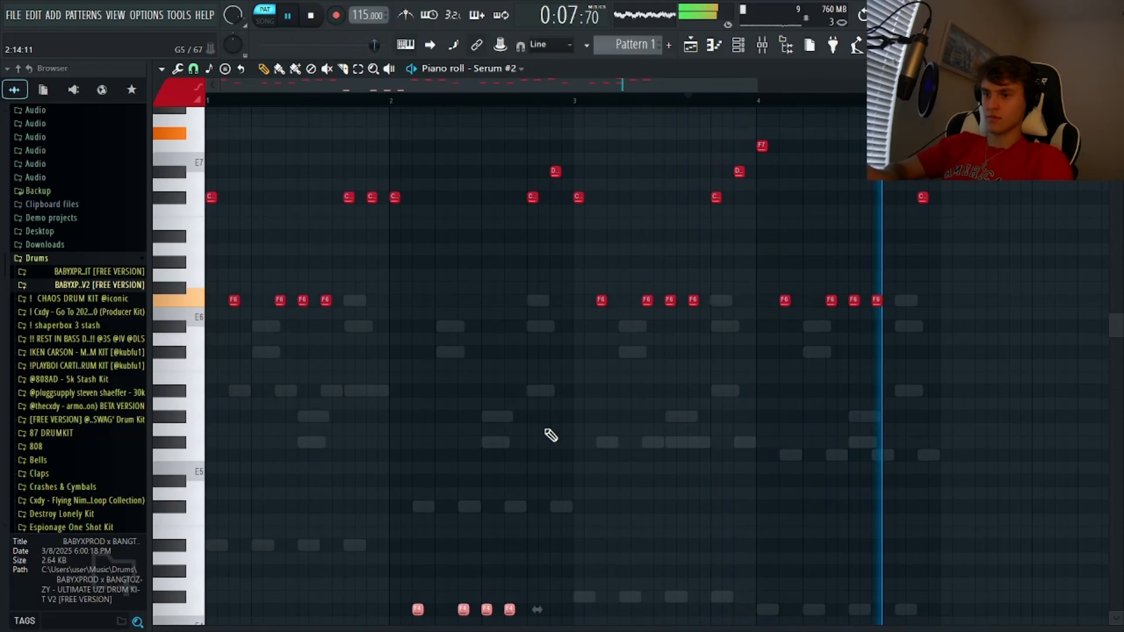
{"action": "key", "text": "ctrl+Down"}
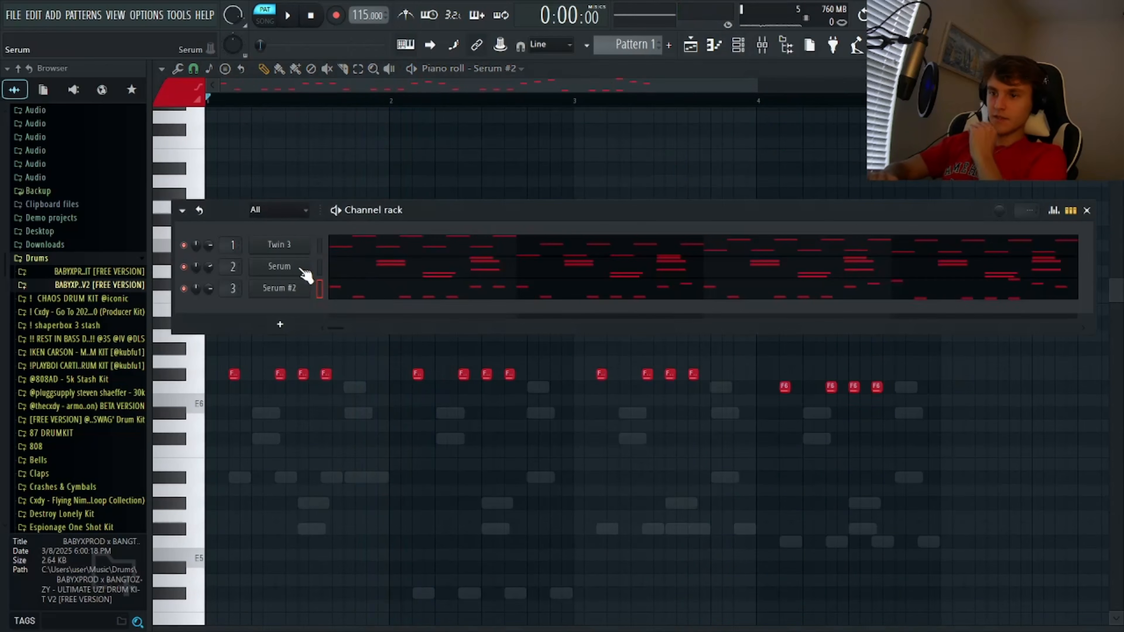
Audition Serum presets during playback and load Synth - Time at the Cinema from the Synthpop Sounds bank.
{"action": "left_click", "coordinate": [291, 290]}
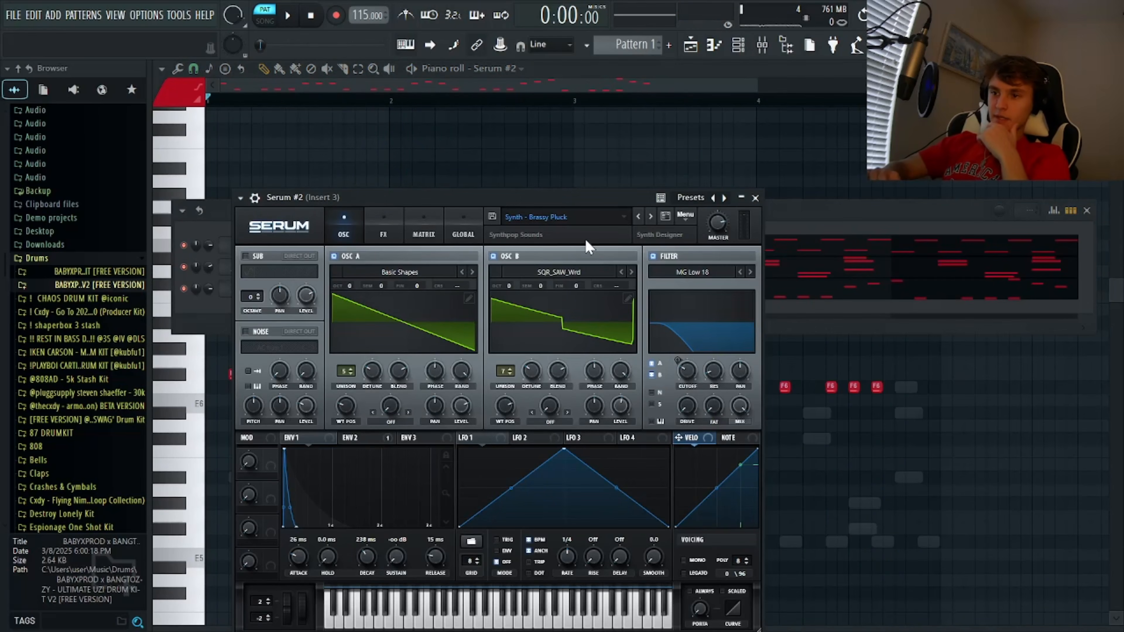
{"action": "left_click", "coordinate": [651, 216]}
{"action": "key", "text": "space"}
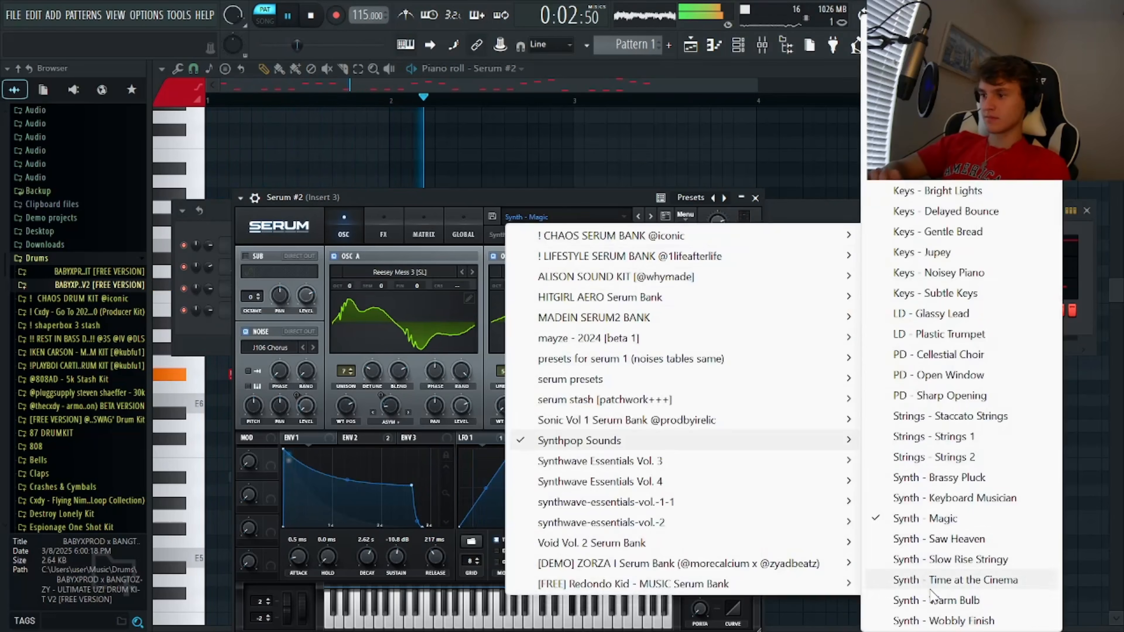
{"action": "left_click", "coordinate": [965, 578]}
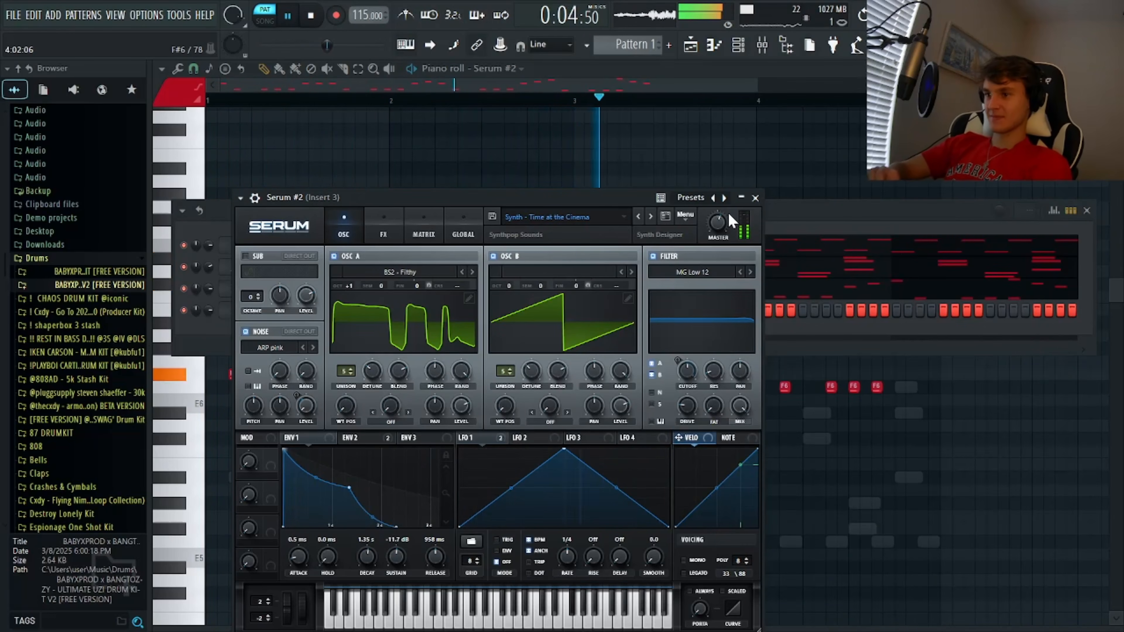
{"action": "left_click", "coordinate": [756, 198]}
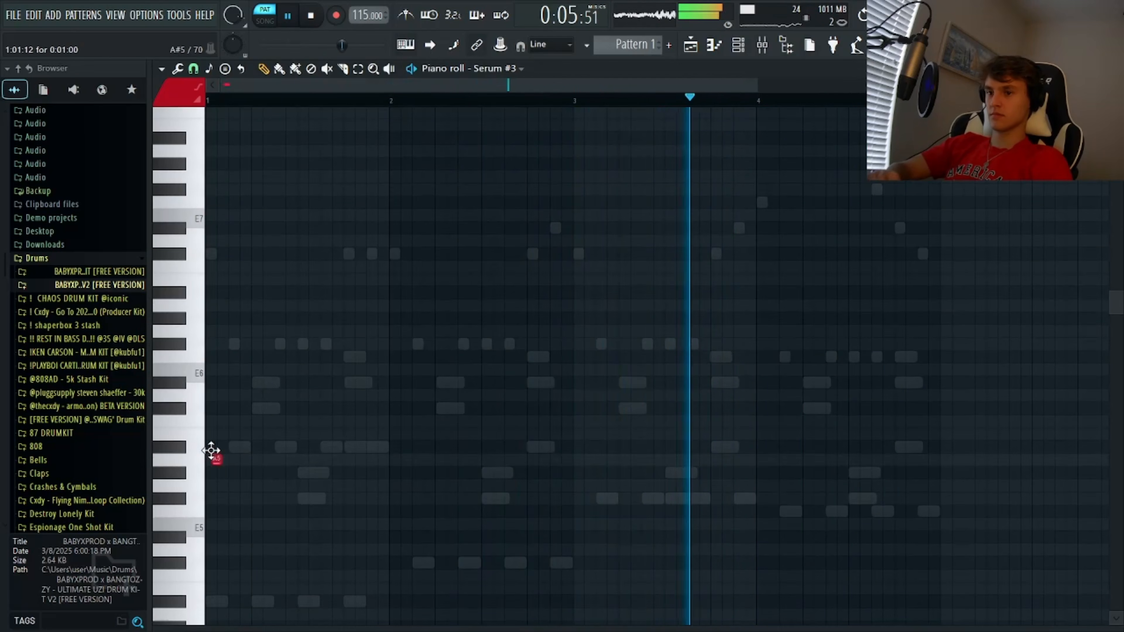
Write the Serum #3 melody for bar 1 with A#5, C#6, A#5 and D#6 notes, each slightly shorter than a beat.
{"action": "mouse_move", "coordinate": [212, 455]}
{"action": "left_mouse_down"}
{"action": "mouse_move", "coordinate": [211, 446]}
{"action": "mouse_move", "coordinate": [293, 460]}
{"action": "mouse_move", "coordinate": [252, 461]}
{"action": "left_mouse_up"}
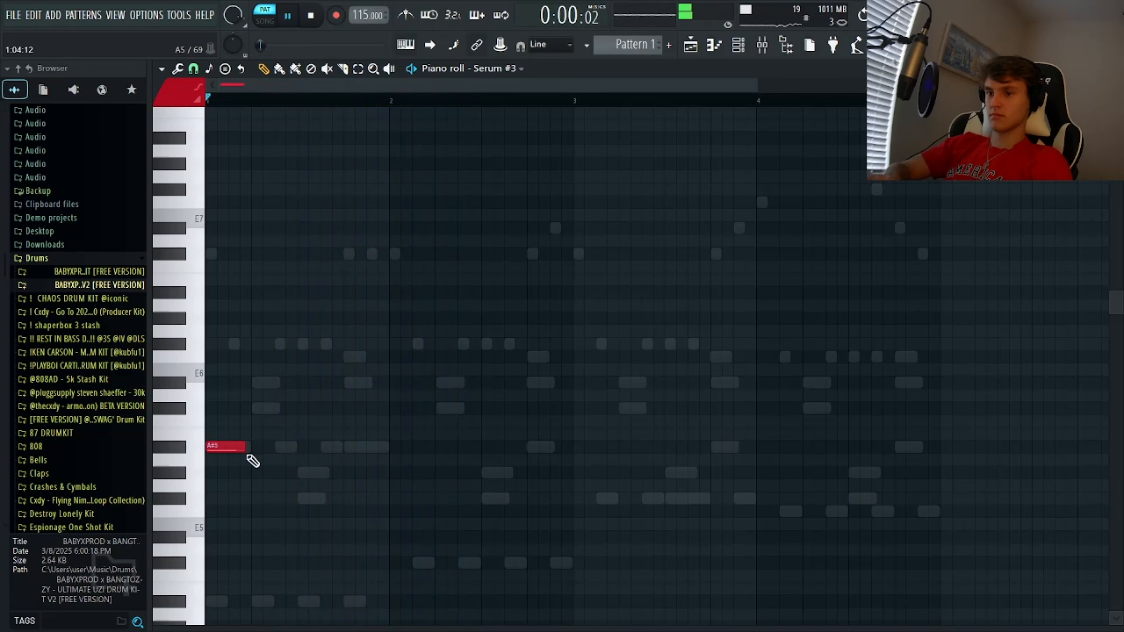
{"action": "left_click", "coordinate": [277, 407]}
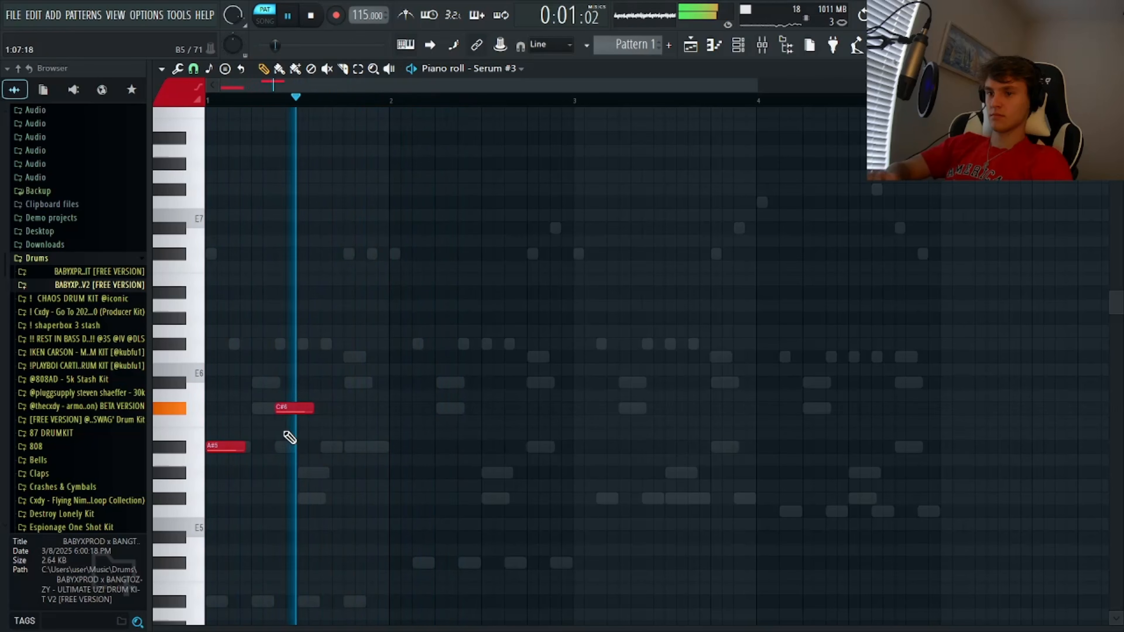
{"action": "left_click", "coordinate": [305, 446]}
{"action": "key", "text": "space"}
{"action": "left_click", "coordinate": [347, 382]}
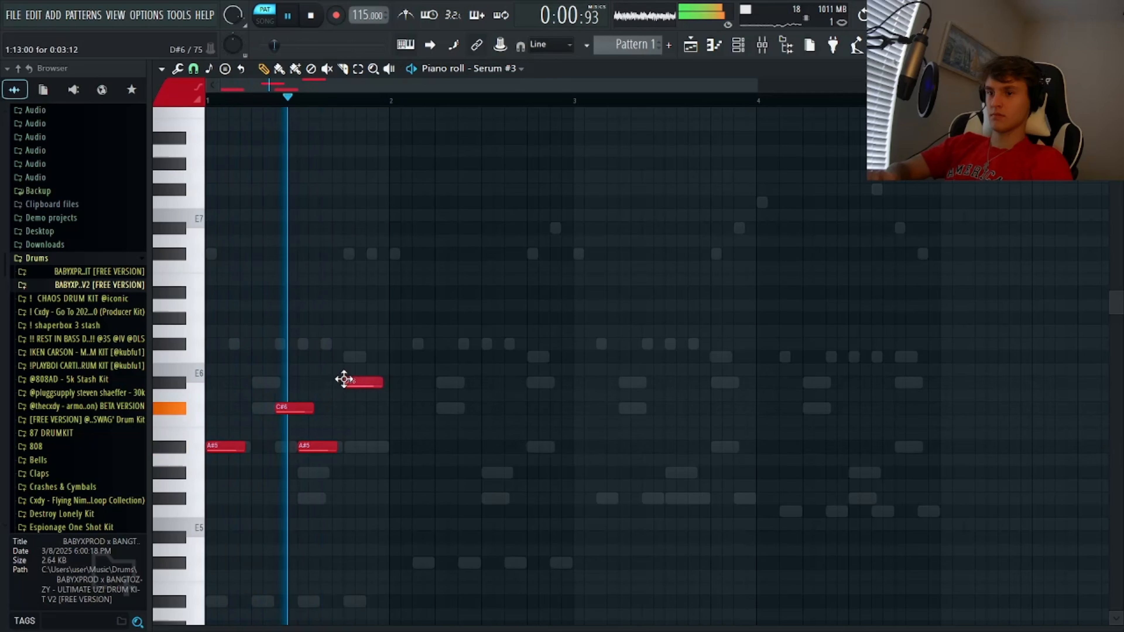
Place a note at the start of bar 2, tune it to G#6, and remove the trial D#6 beside it.
{"action": "left_click", "coordinate": [420, 344]}
{"action": "left_click", "coordinate": [436, 381]}
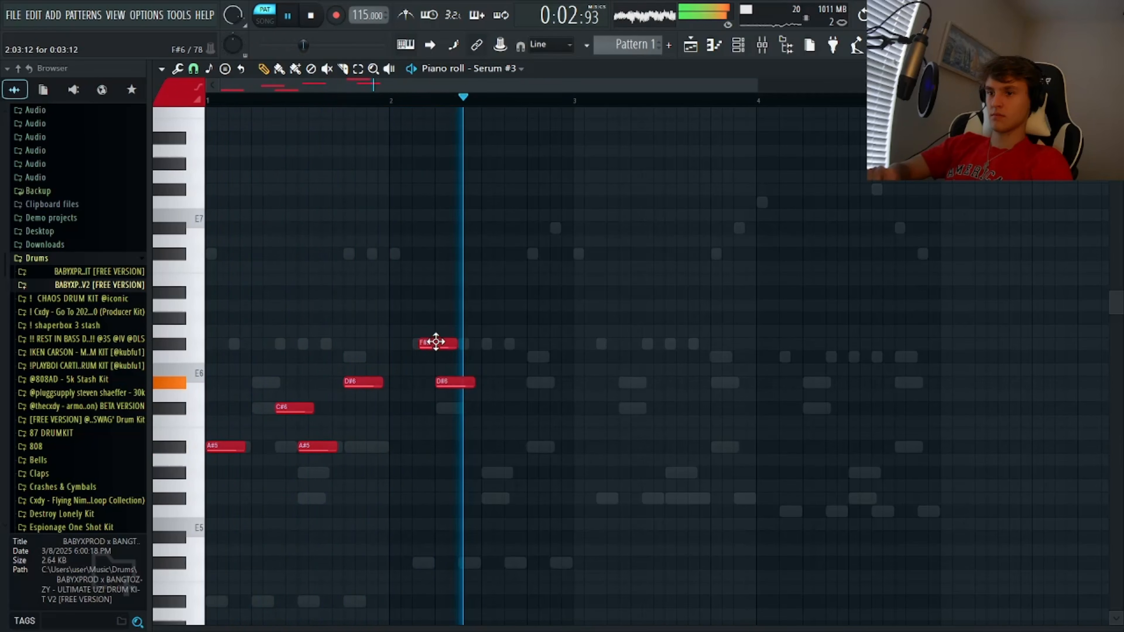
{"action": "left_click_drag", "start_coordinate": [431, 341], "coordinate": [408, 305]}
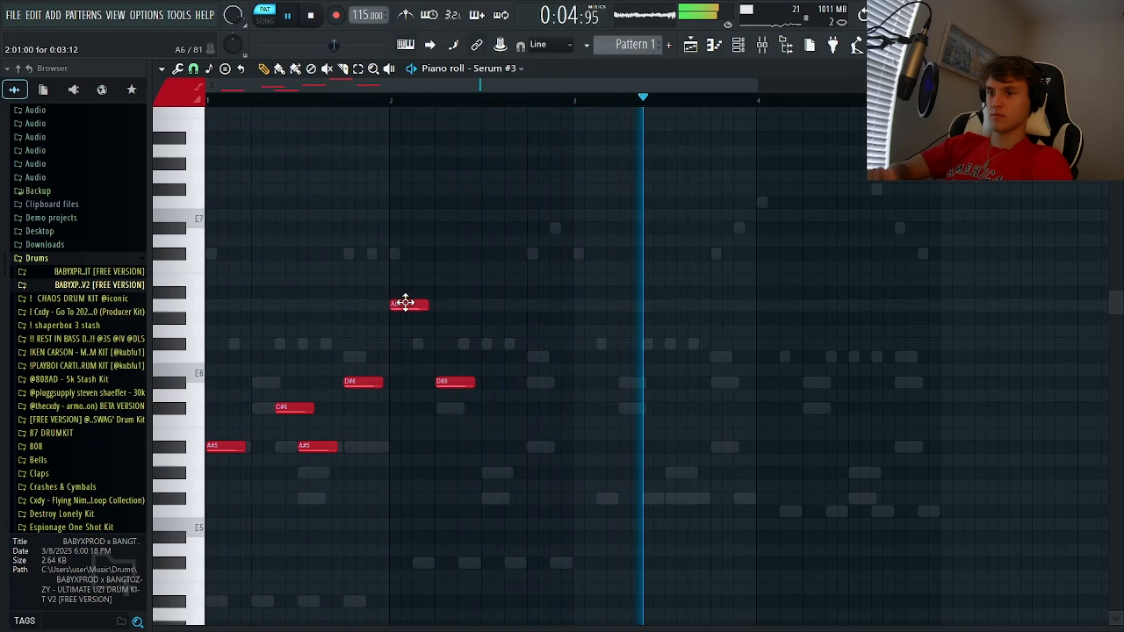
{"action": "right_click", "coordinate": [455, 382]}
{"action": "left_click_drag", "start_coordinate": [485, 343], "coordinate": [398, 295]}
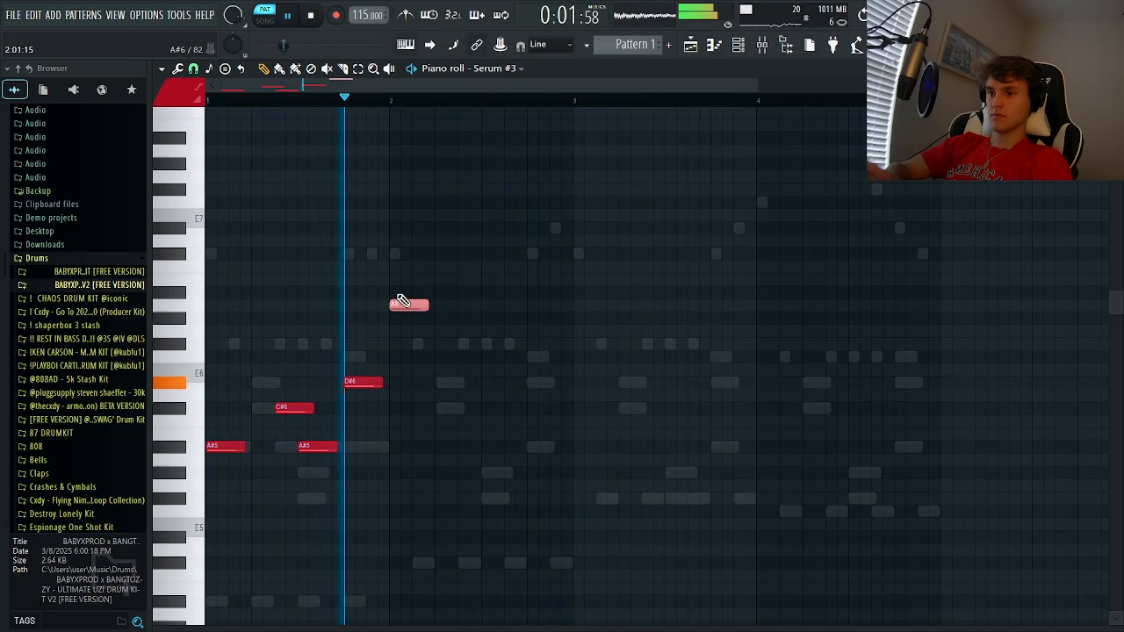
{"action": "key", "text": "ctrl+Down"}
{"action": "key", "text": "shift+Down"}
{"action": "scroll", "coordinate": [398, 295], "scroll_direction": "up", "scroll_amount": 1}
{"action": "key", "text": "ctrl+Up"}
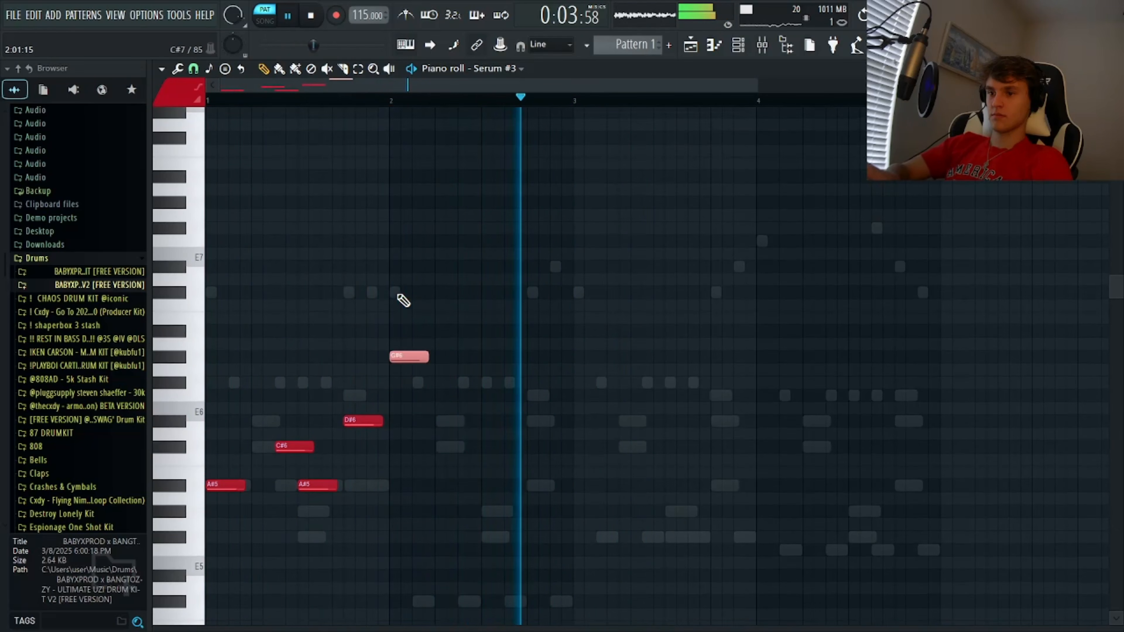
Continue the melody with F#6, D#6 and F6 in bar 2 and F#6 at the start of bar 3.
{"action": "left_click", "coordinate": [424, 382]}
{"action": "left_click", "coordinate": [439, 420]}
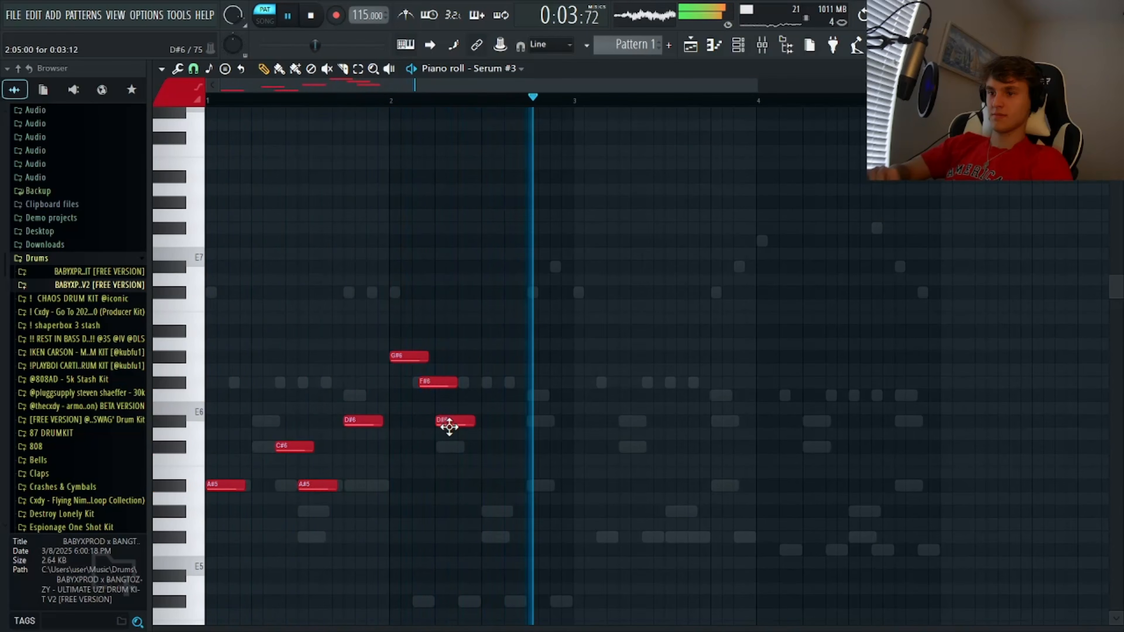
{"action": "left_click", "coordinate": [537, 395]}
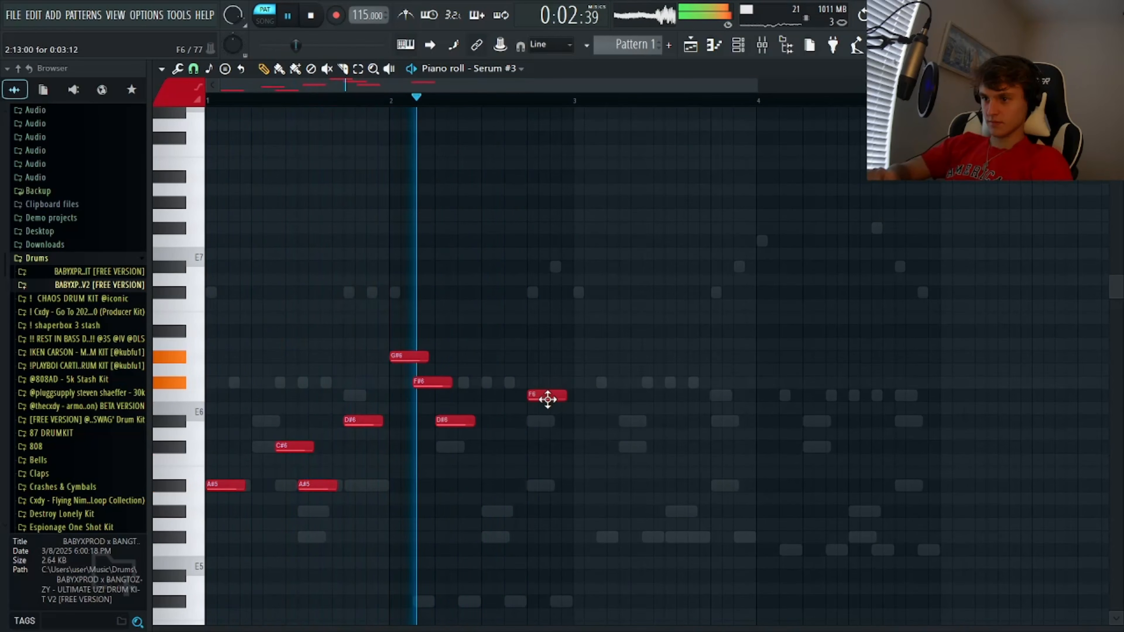
{"action": "left_click", "coordinate": [578, 382]}
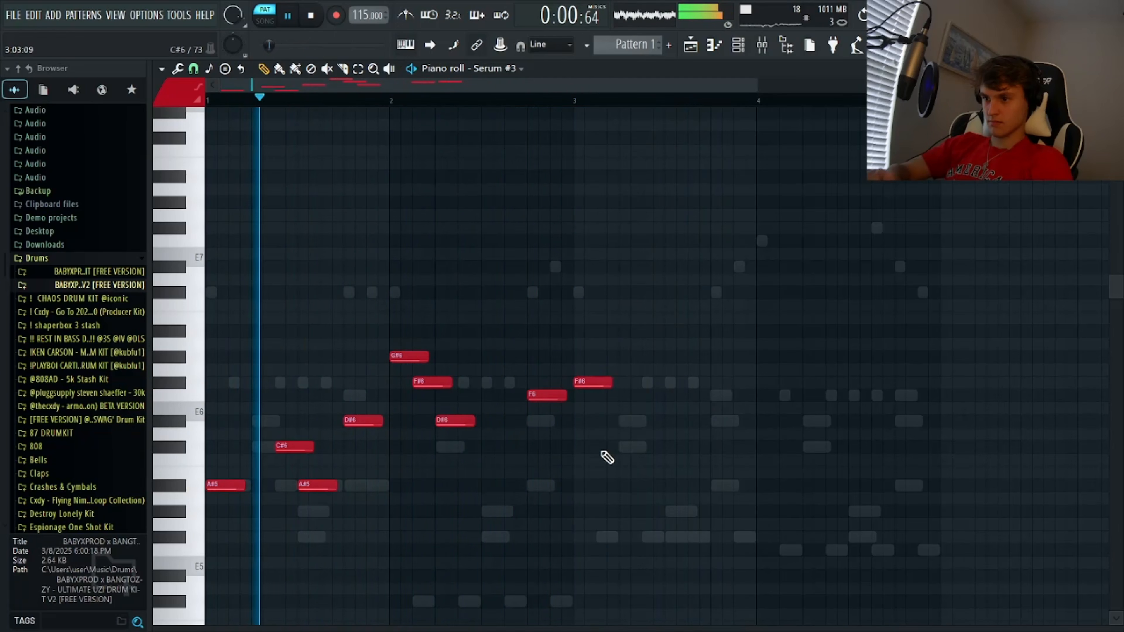
Add C#7 notes on beats 2 and 4 of bar 3, followed by D#7 and C#7 in bar 4.
{"action": "left_click", "coordinate": [625, 447]}
{"action": "key", "text": "ctrl+Up"}
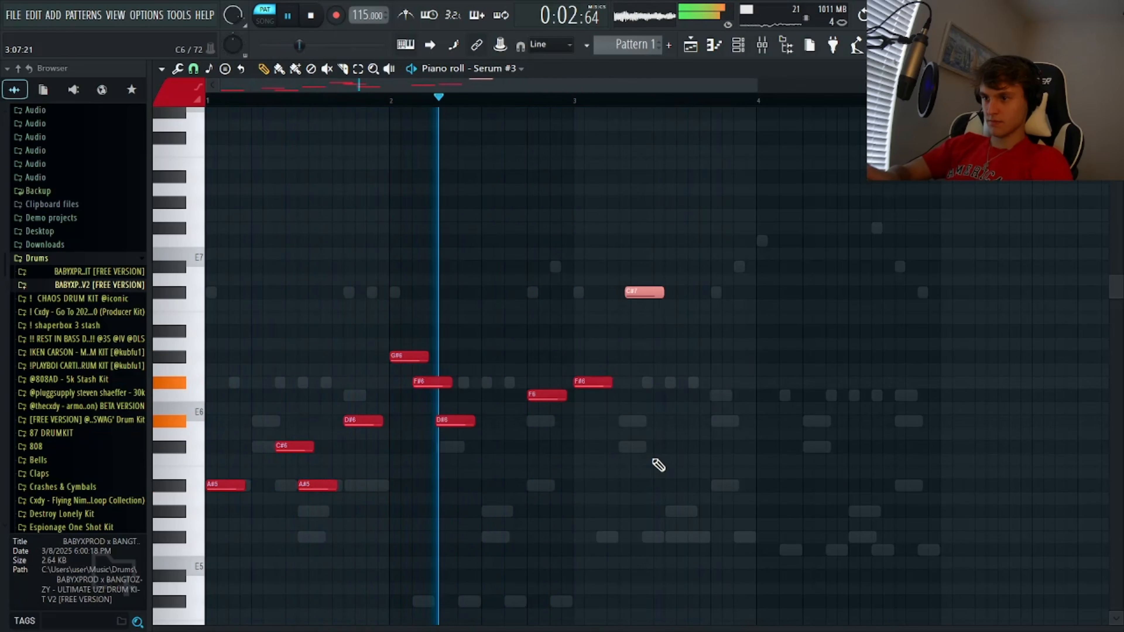
{"action": "key", "text": "shift+Left"}
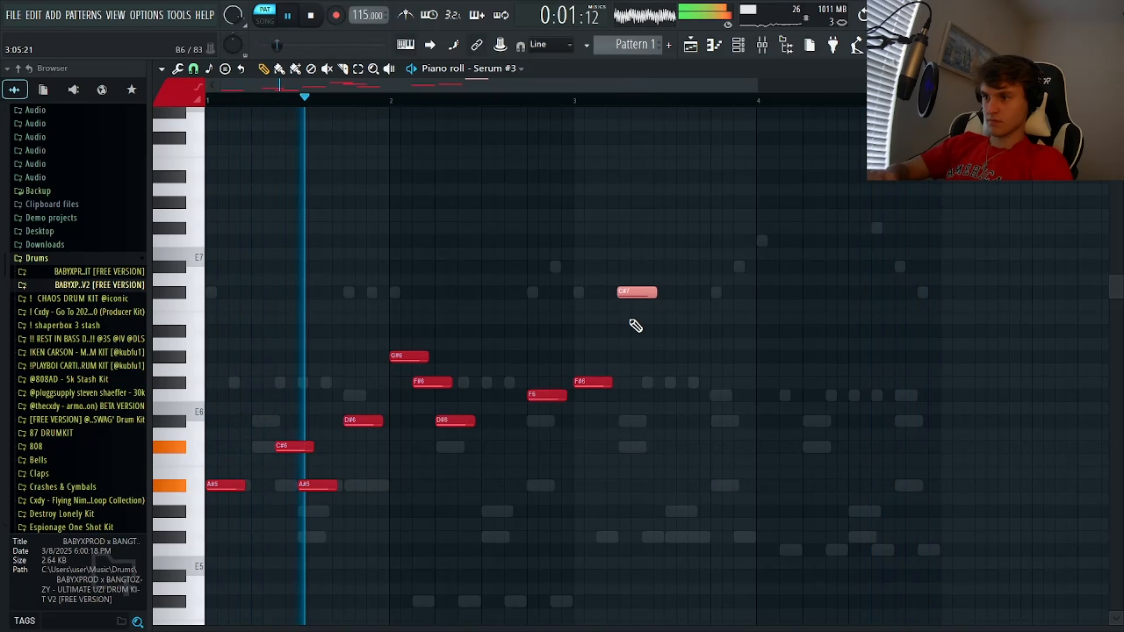
{"action": "left_click", "coordinate": [716, 292]}
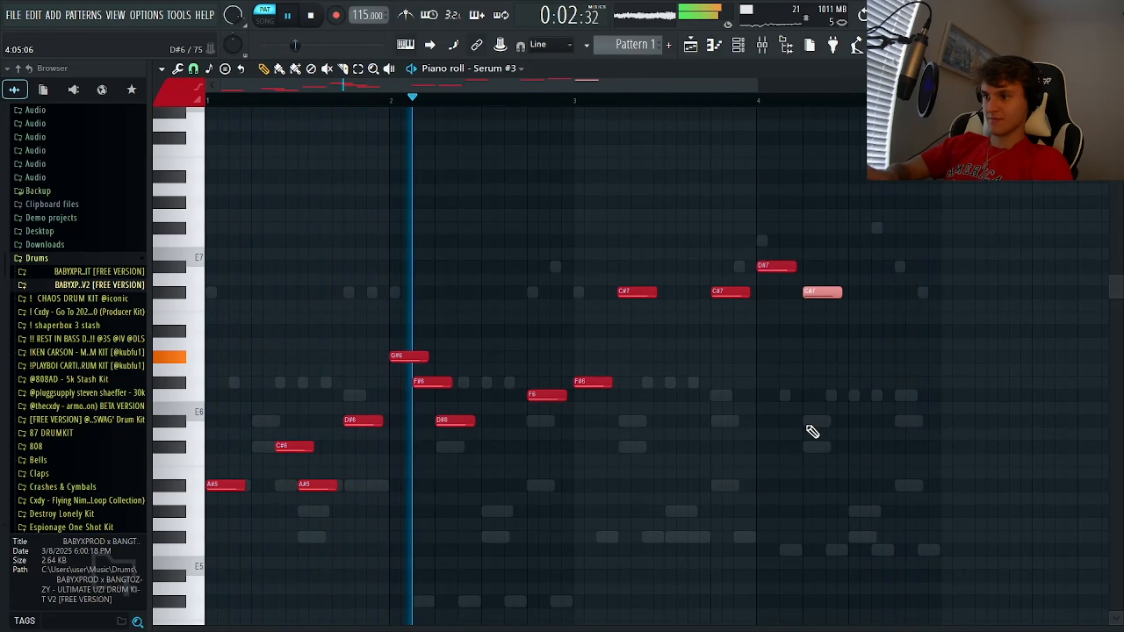
Lower the melody note on beat 2 of bar 4 to A#6.
{"action": "key", "text": "ctrl+Down"}
{"action": "key", "text": "shift+Down"}
{"action": "key", "text": "ctrl+Up"}
{"action": "key", "text": "shift+Down"}
{"action": "key", "text": "shift+Down"}
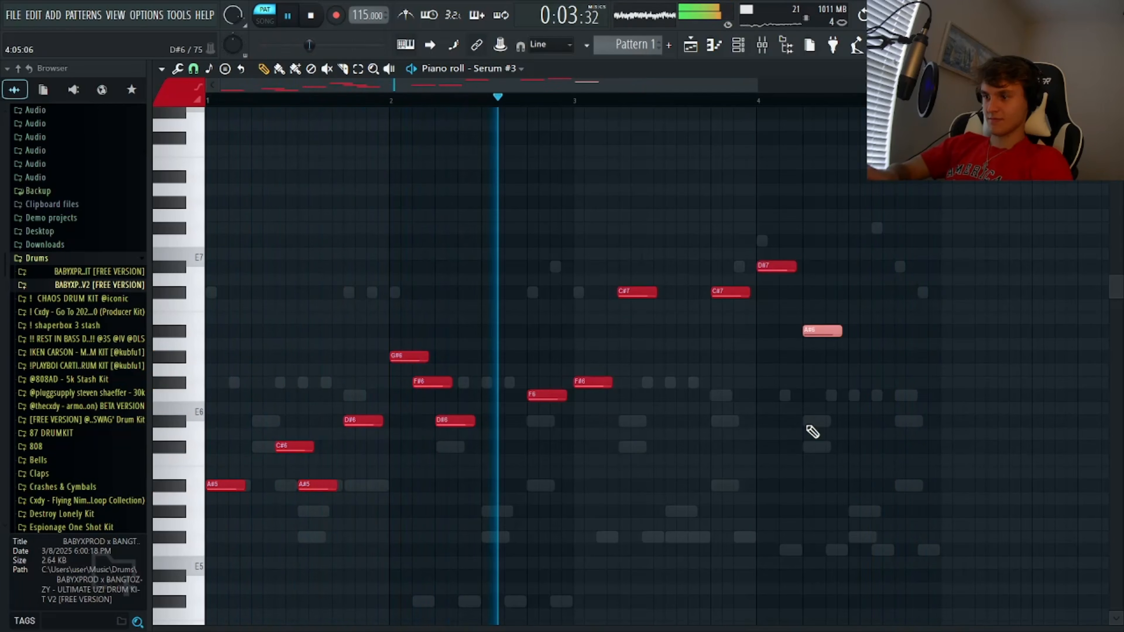
Finish the melody in bar 4 with an F6 note followed by a D#6 note.
{"action": "left_click", "coordinate": [877, 394]}
{"action": "left_click", "coordinate": [898, 420]}
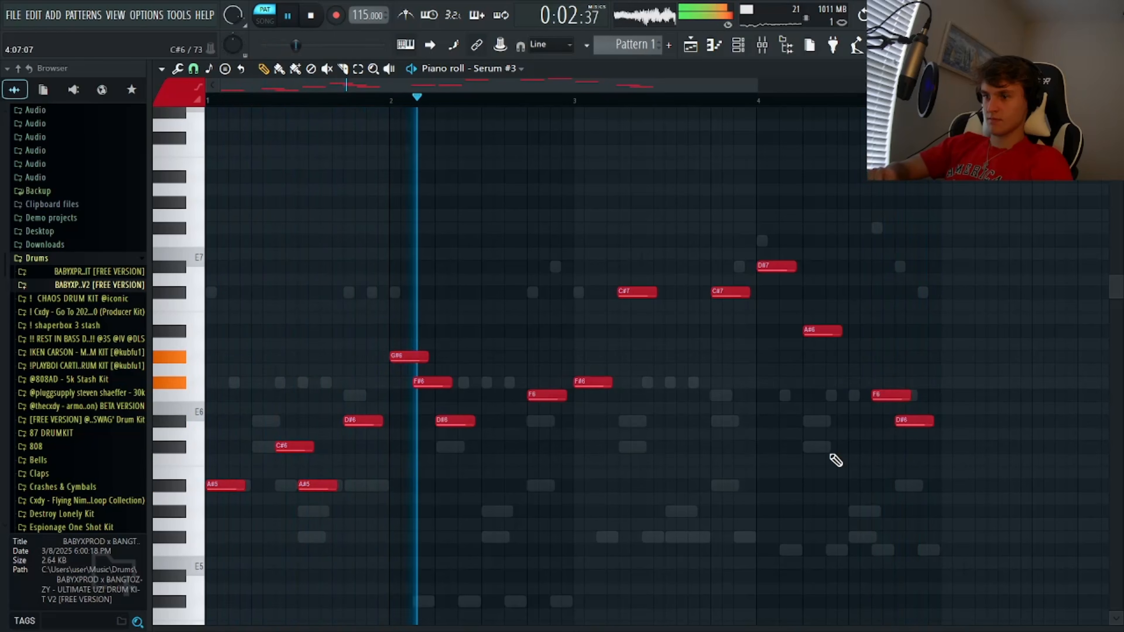
{"action": "scroll", "coordinate": [835, 460], "scroll_direction": "down", "scroll_amount": 2}
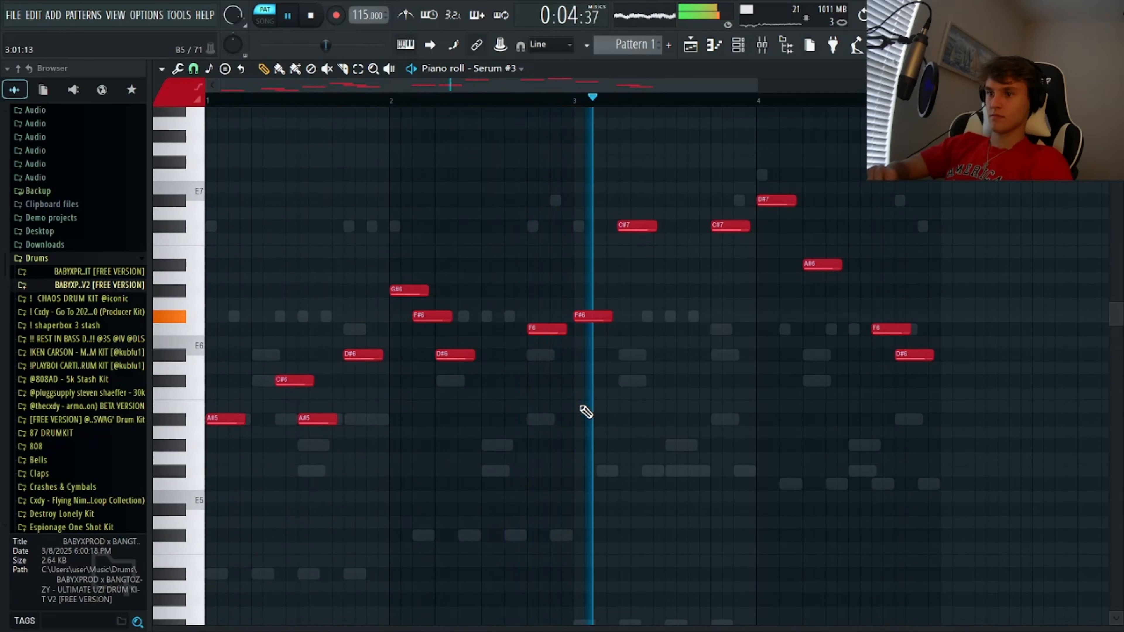
{"action": "left_click_drag", "start_coordinate": [541, 386], "coordinate": [435, 350]}
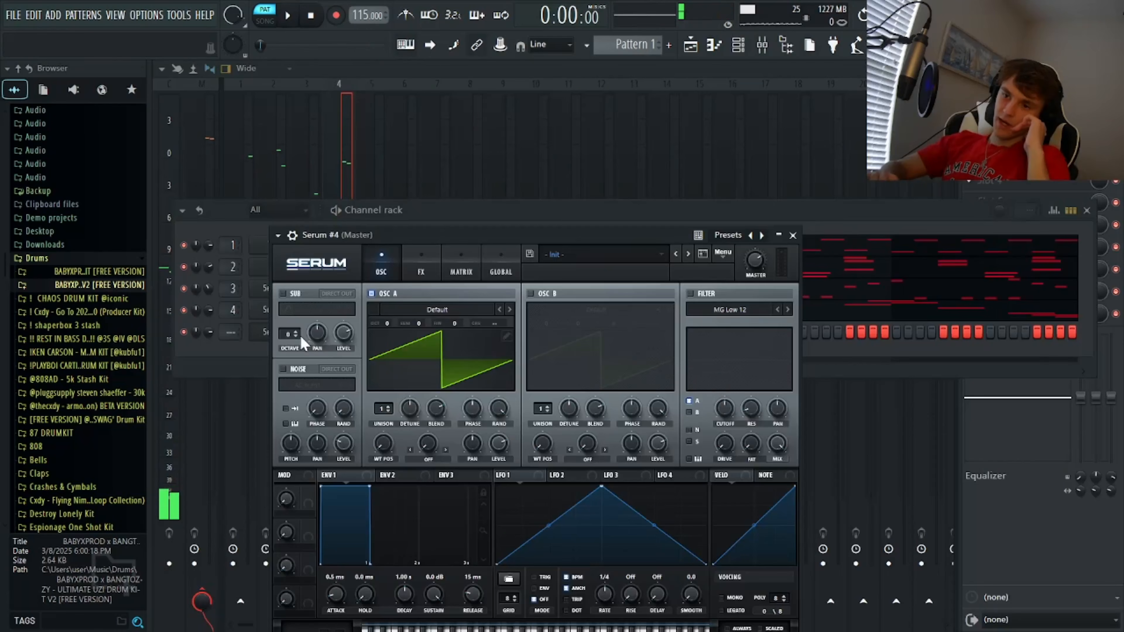
Route Serum #4 to mixer insert 5 and stack bar-long chord notes, including G#5 in bar 2, C#6 in bar 3 and D#6 in bar 4.
{"action": "left_click", "coordinate": [221, 335]}
{"action": "left_click", "coordinate": [271, 336]}
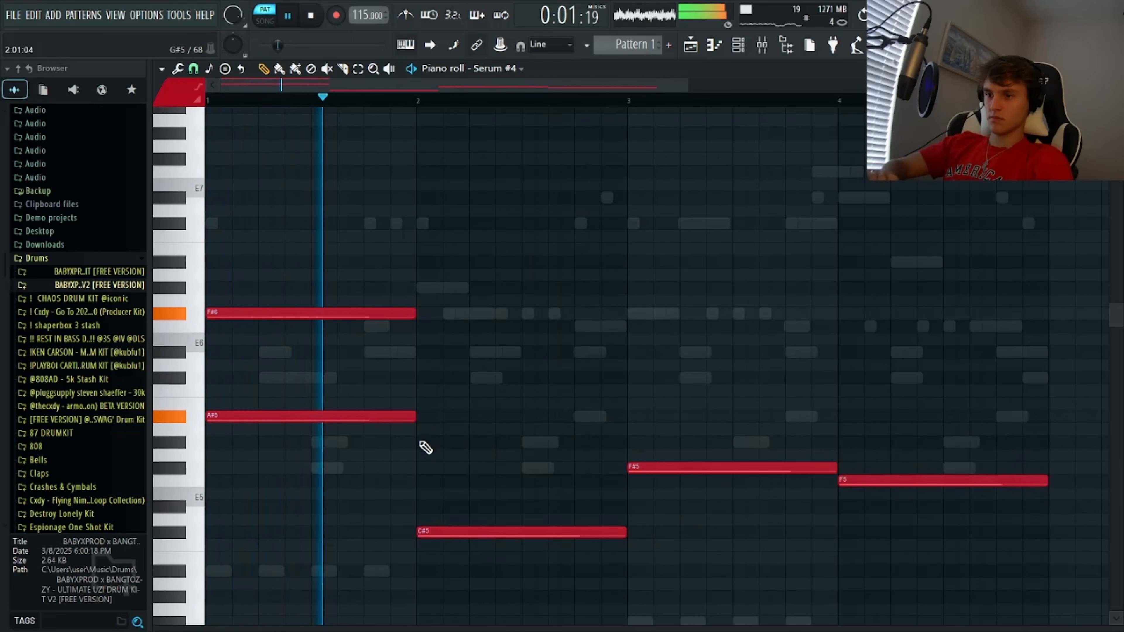
{"action": "left_click_drag", "start_coordinate": [436, 441], "coordinate": [626, 442]}
{"action": "left_click", "coordinate": [630, 377]}
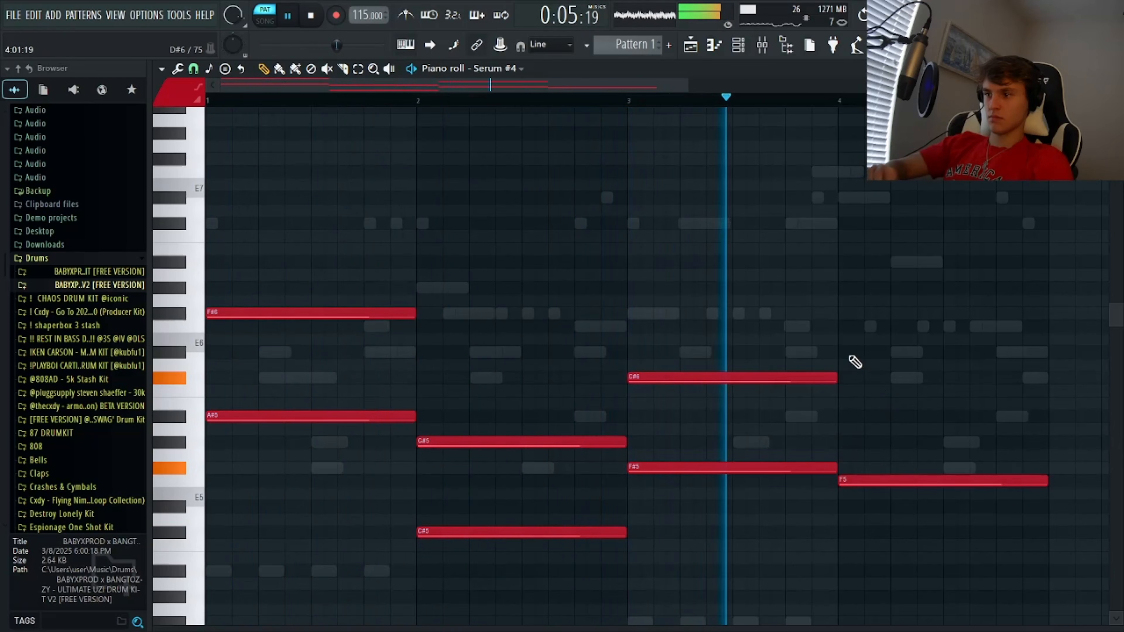
{"action": "left_click", "coordinate": [840, 356]}
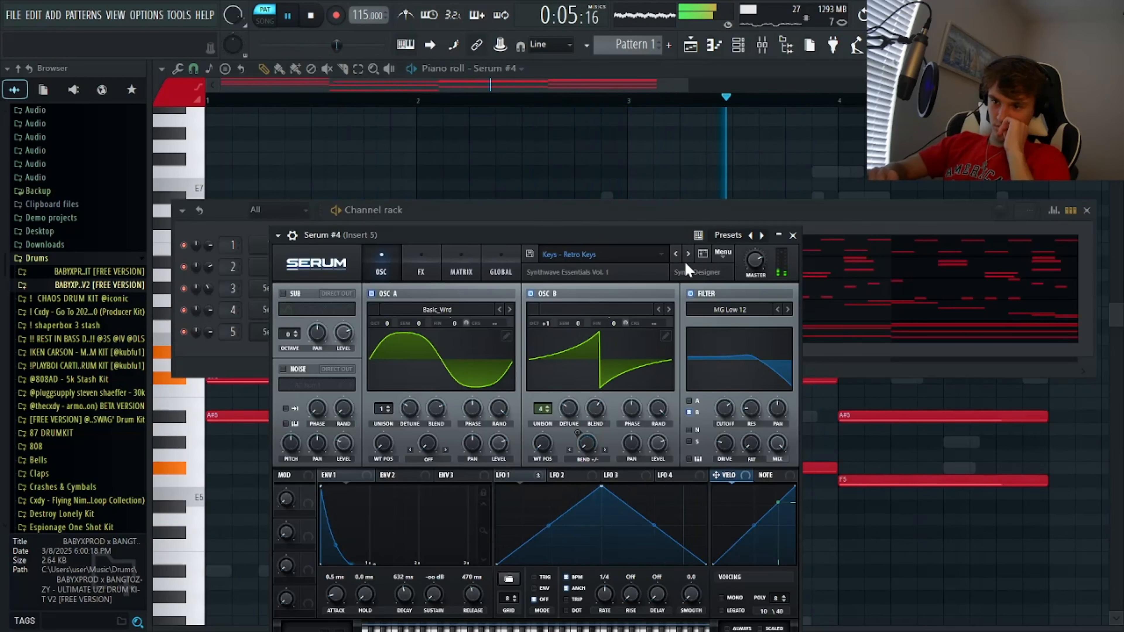
{"action": "left_click", "coordinate": [793, 235]}
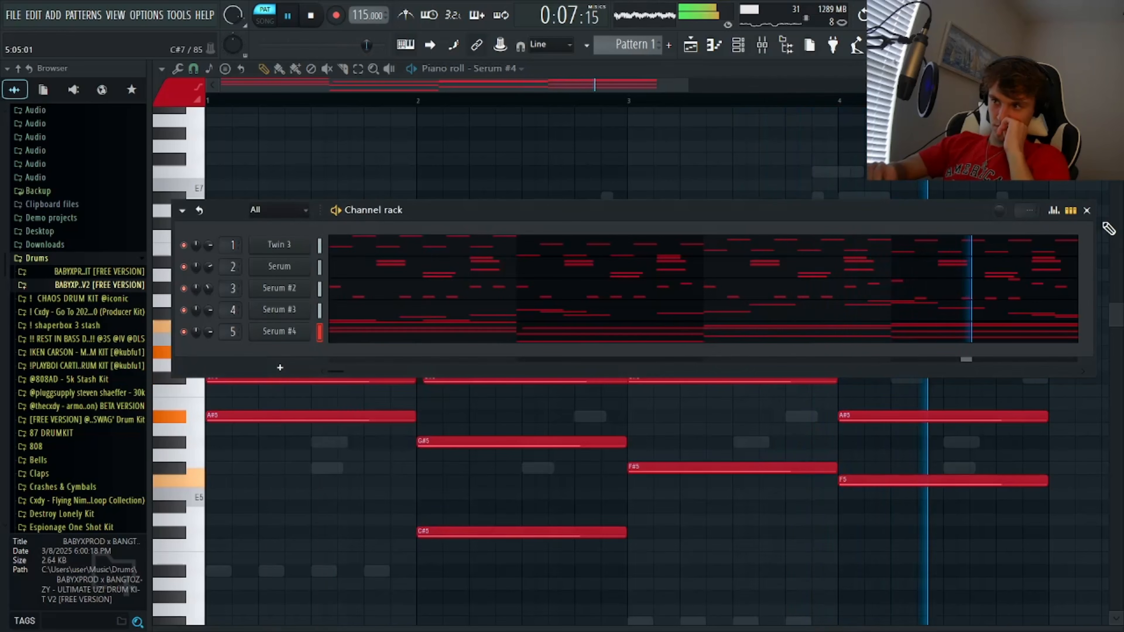
{"action": "left_click", "coordinate": [1088, 211]}
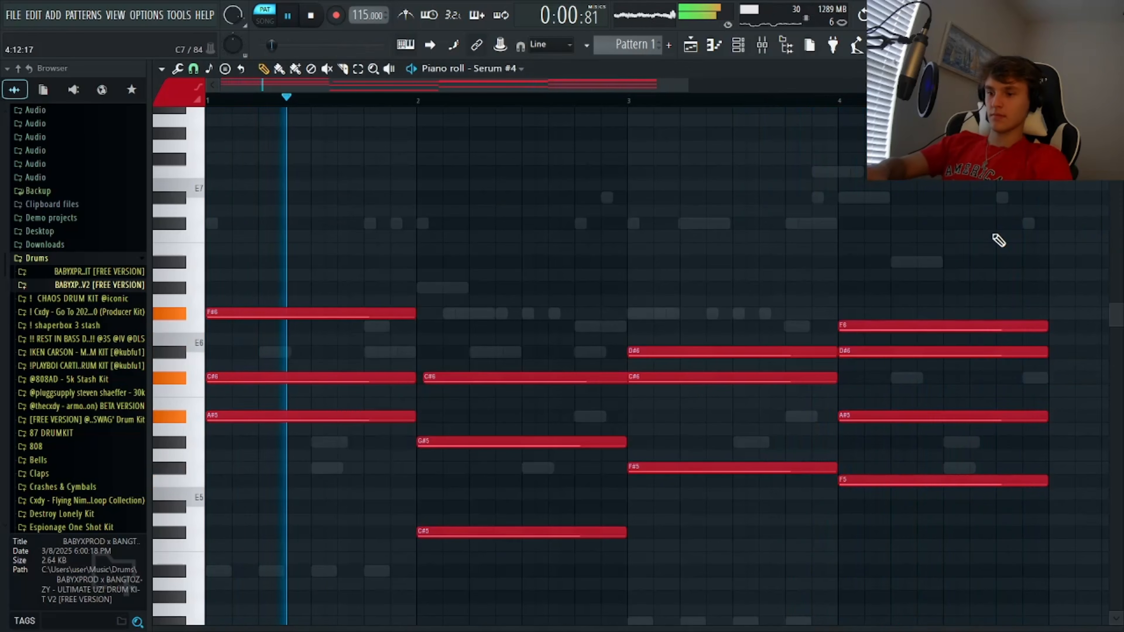
Chop the Serum #4 chords into eight equal repeated notes per bar using the Default chopper pattern.
{"action": "key", "text": "alt+u"}
{"action": "left_click_drag", "start_coordinate": [523, 286], "coordinate": [533, 310]}
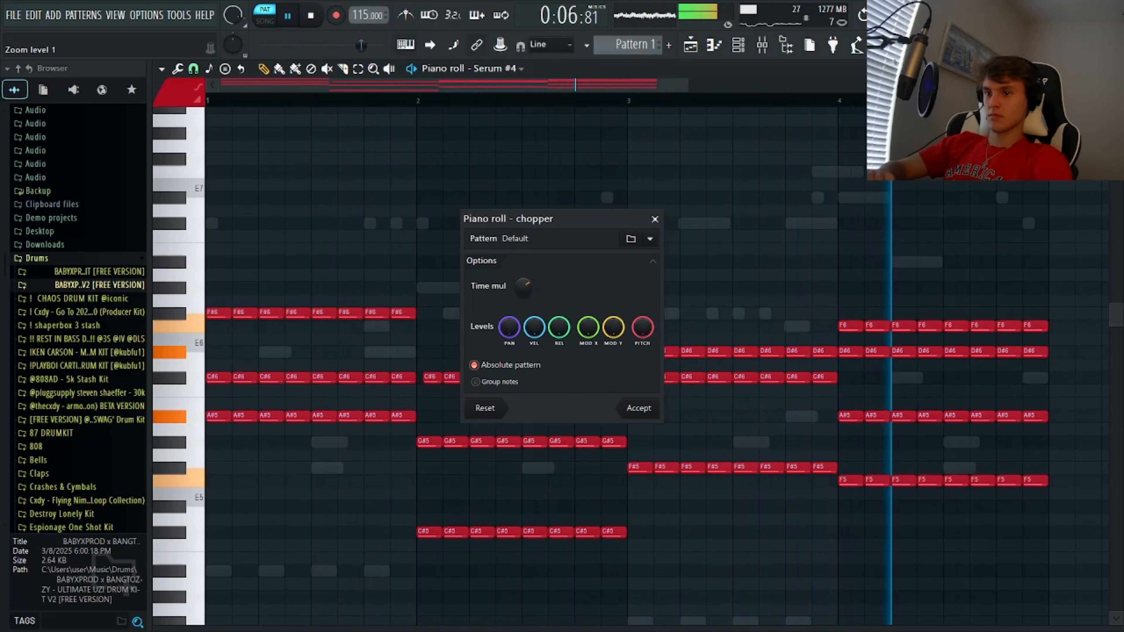
{"action": "left_click", "coordinate": [639, 408]}
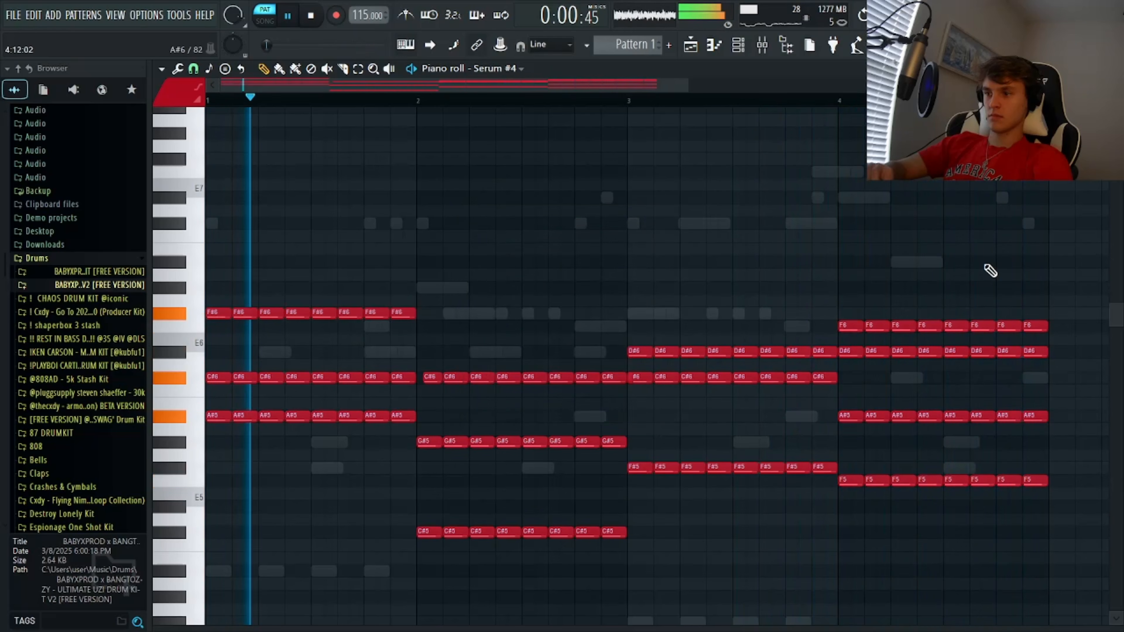
Raise the chopped chords by an octave and align the first C#7 of bar 2 with the bar line.
{"action": "left_click_drag", "start_coordinate": [564, 626], "coordinate": [526, 626]}
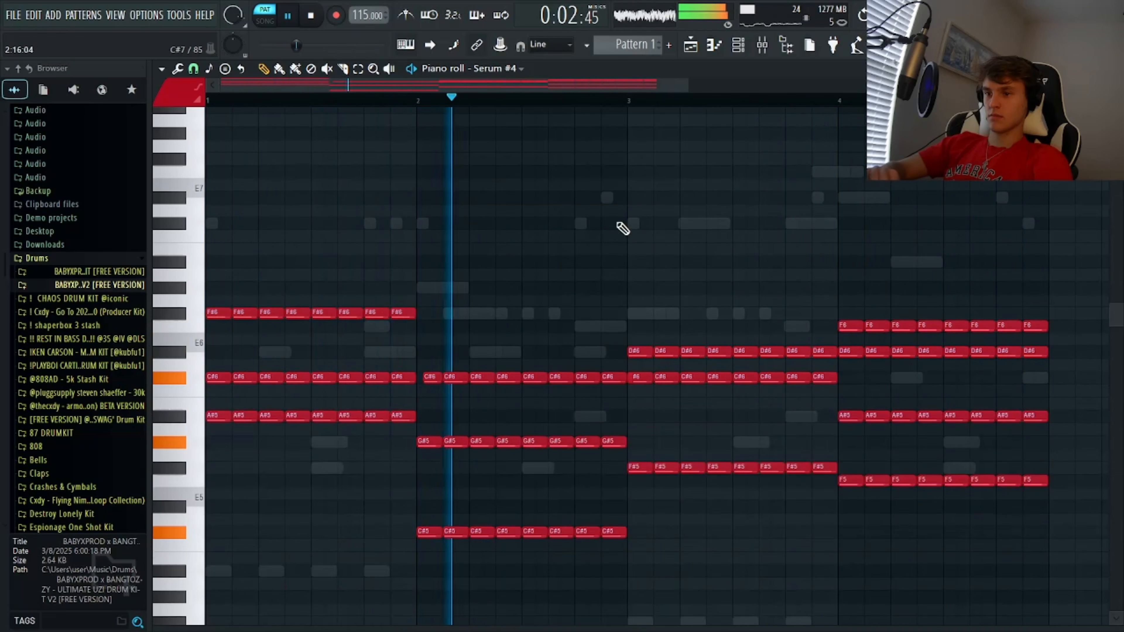
{"action": "key", "text": "ctrl+Up"}
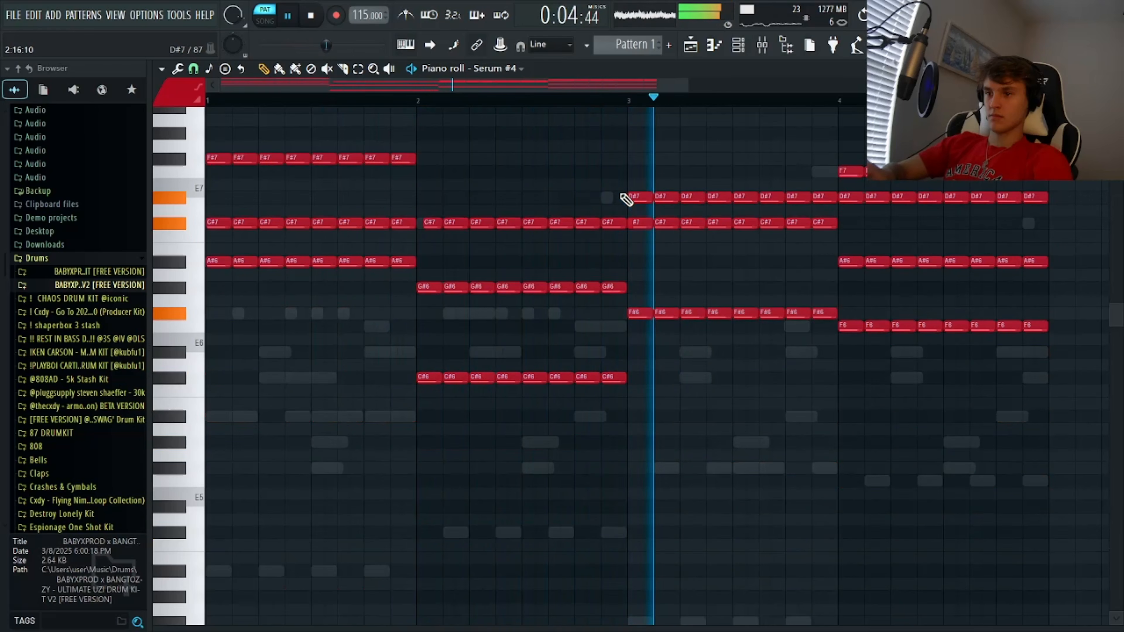
{"action": "left_click_drag", "start_coordinate": [434, 224], "coordinate": [427, 226]}
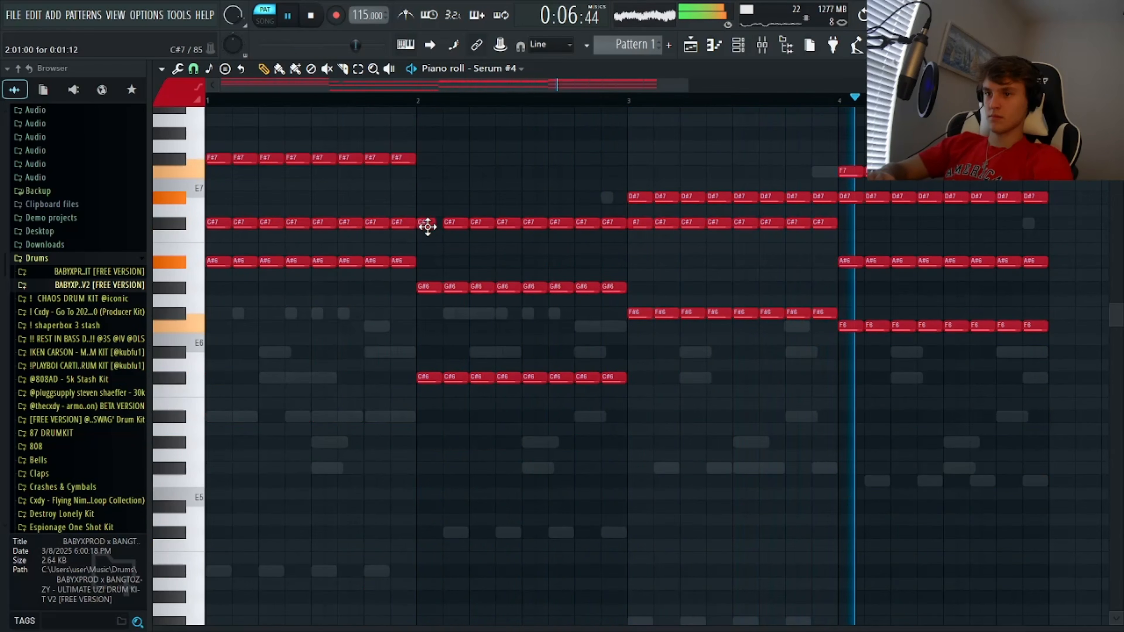
Route mixer inserts 2 to 5 into insert 6, load the (shadow) Mind 8 preset on it, and play the pattern.
{"action": "key", "text": "space"}
{"action": "key", "text": "F9"}
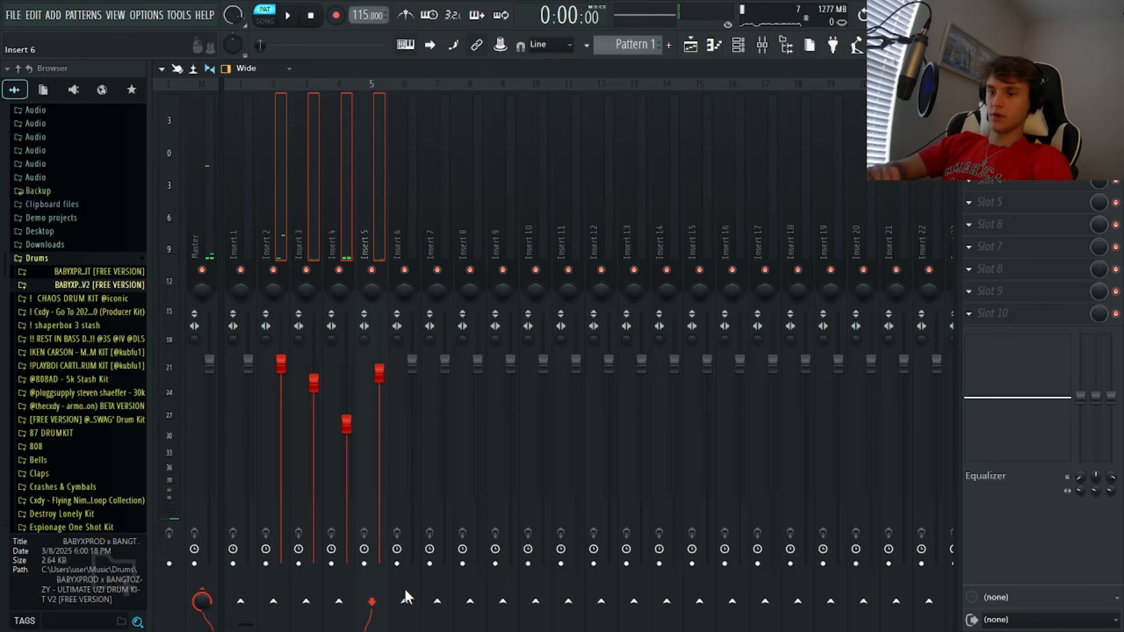
{"action": "right_click", "coordinate": [408, 621]}
{"action": "left_click", "coordinate": [360, 203]}
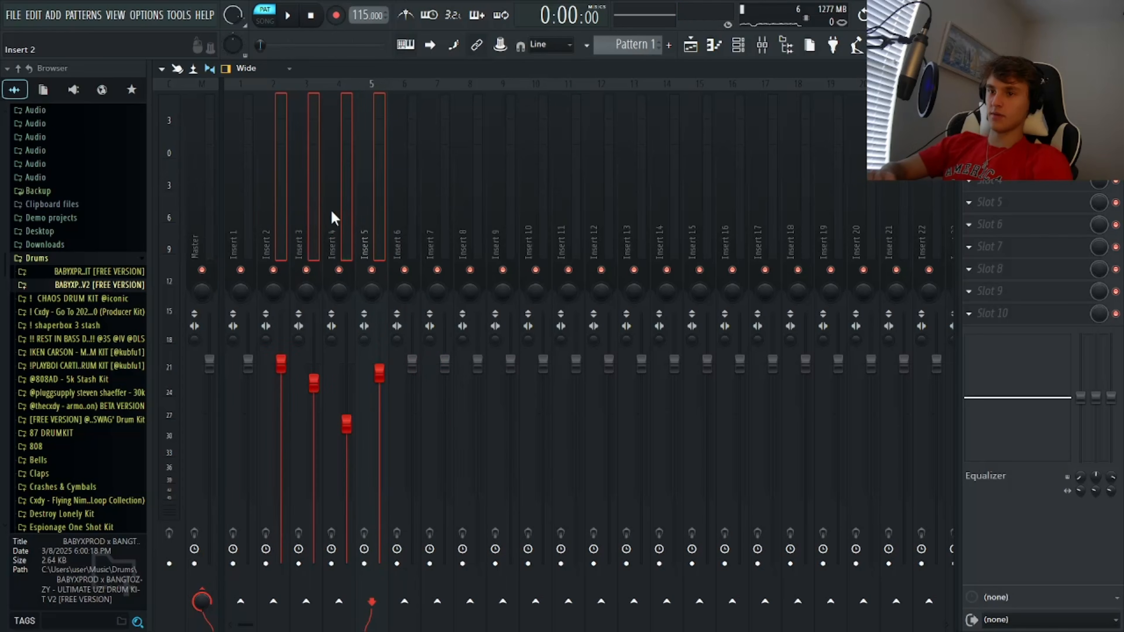
{"action": "key", "text": "space"}
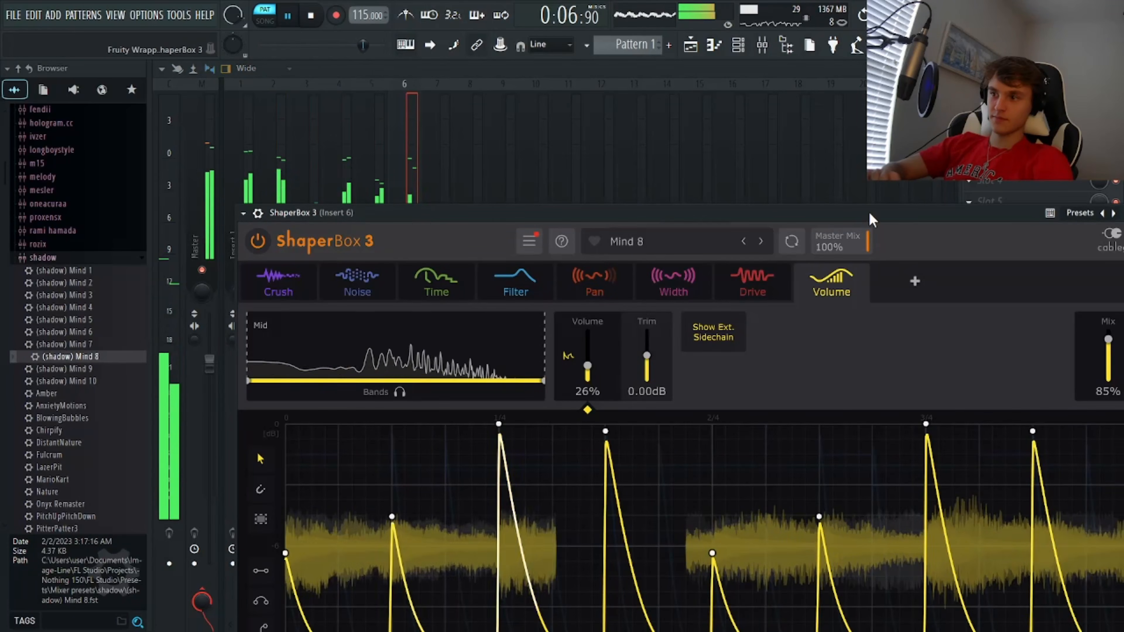
Lower the mix of ShaperBox's Volume effect on insert 6 to about 65%.
{"action": "left_click_drag", "start_coordinate": [870, 213], "coordinate": [772, 99]}
{"action": "key", "text": "space"}
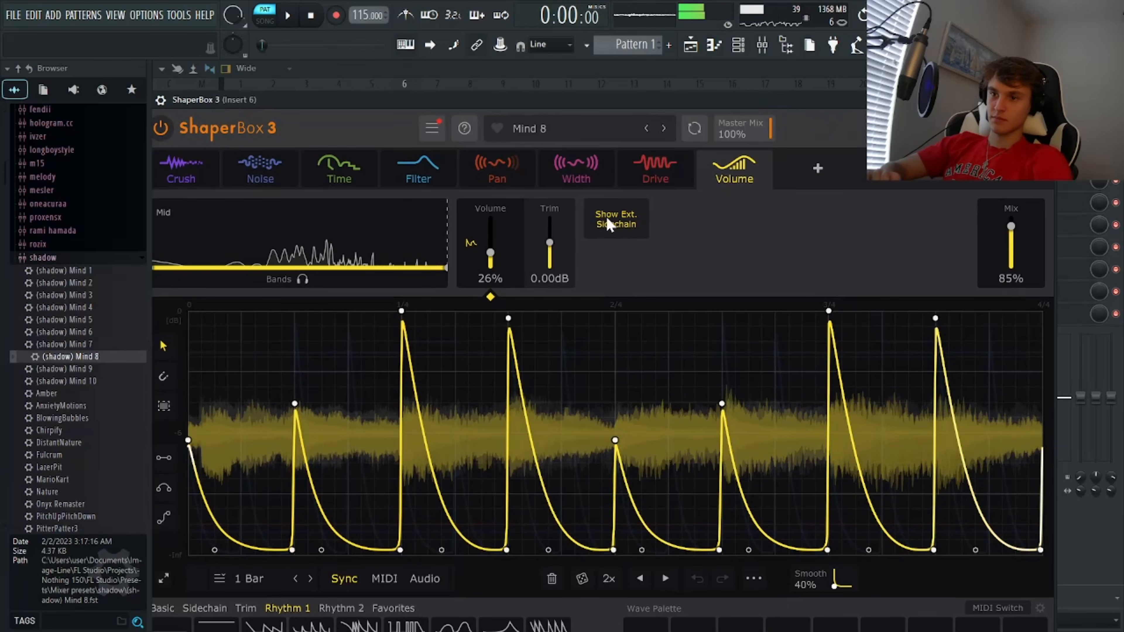
{"action": "left_click", "coordinate": [423, 179]}
{"action": "left_click_drag", "start_coordinate": [1011, 263], "coordinate": [1011, 232]}
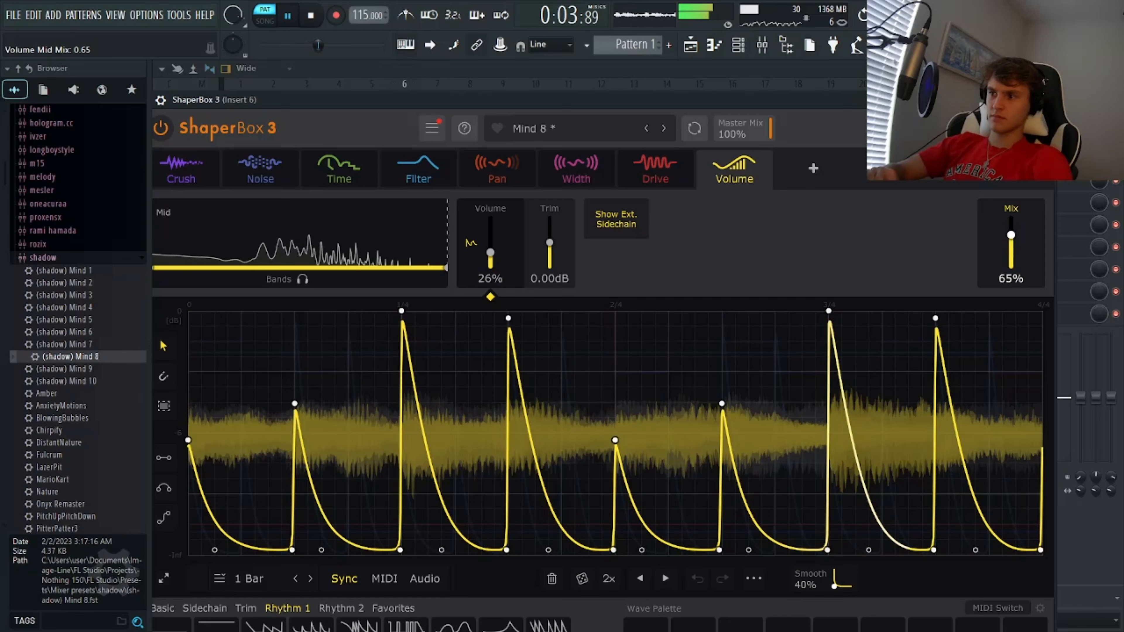
{"action": "left_click_drag", "start_coordinate": [1011, 234], "coordinate": [1011, 238]}
{"action": "left_click", "coordinate": [179, 175]}
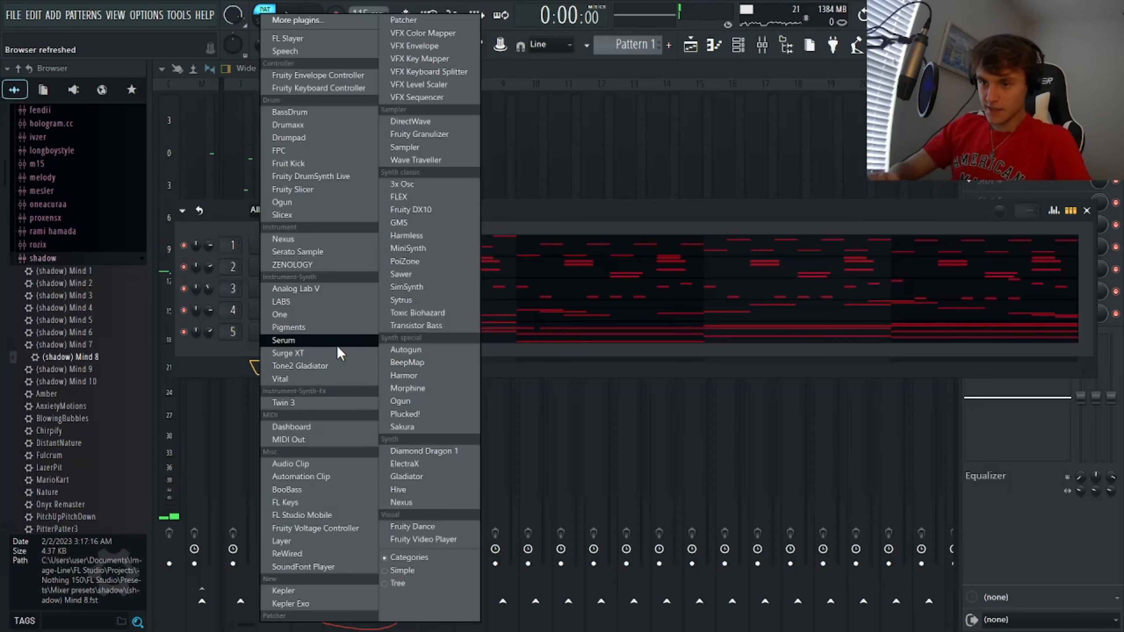
Add another Serum channel on mixer insert 7 and load the Synth - Keyboard Musician preset from Synthpop Sounds.
{"action": "left_click", "coordinate": [338, 349]}
{"action": "left_click_drag", "start_coordinate": [233, 354], "coordinate": [233, 342]}
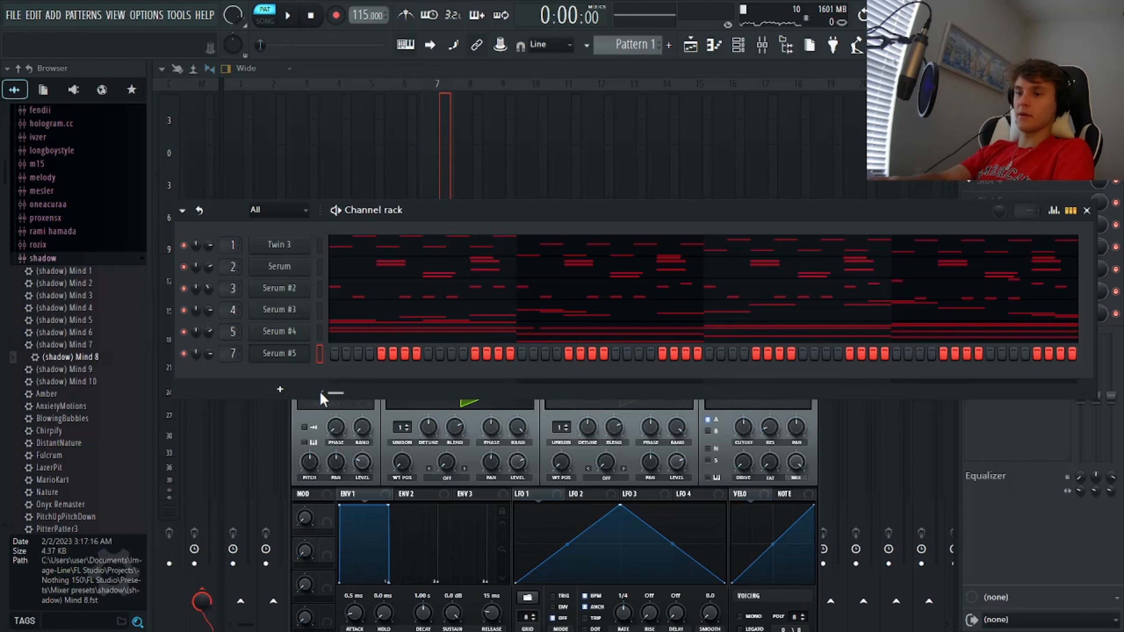
{"action": "left_click", "coordinate": [509, 511]}
{"action": "left_click", "coordinate": [616, 279]}
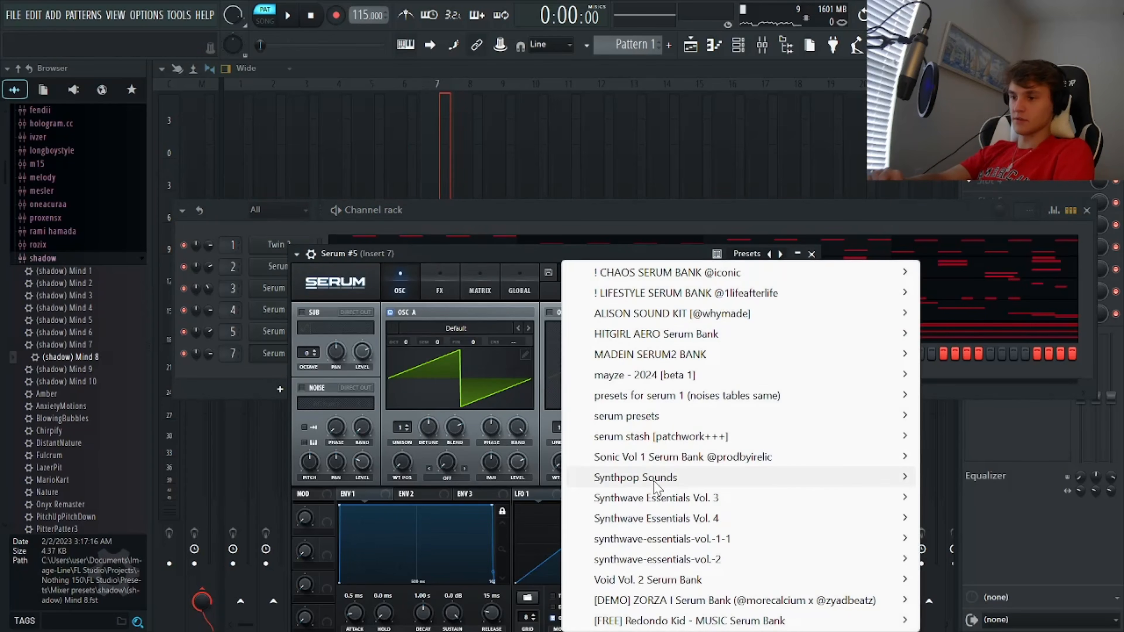
{"action": "left_click", "coordinate": [988, 478]}
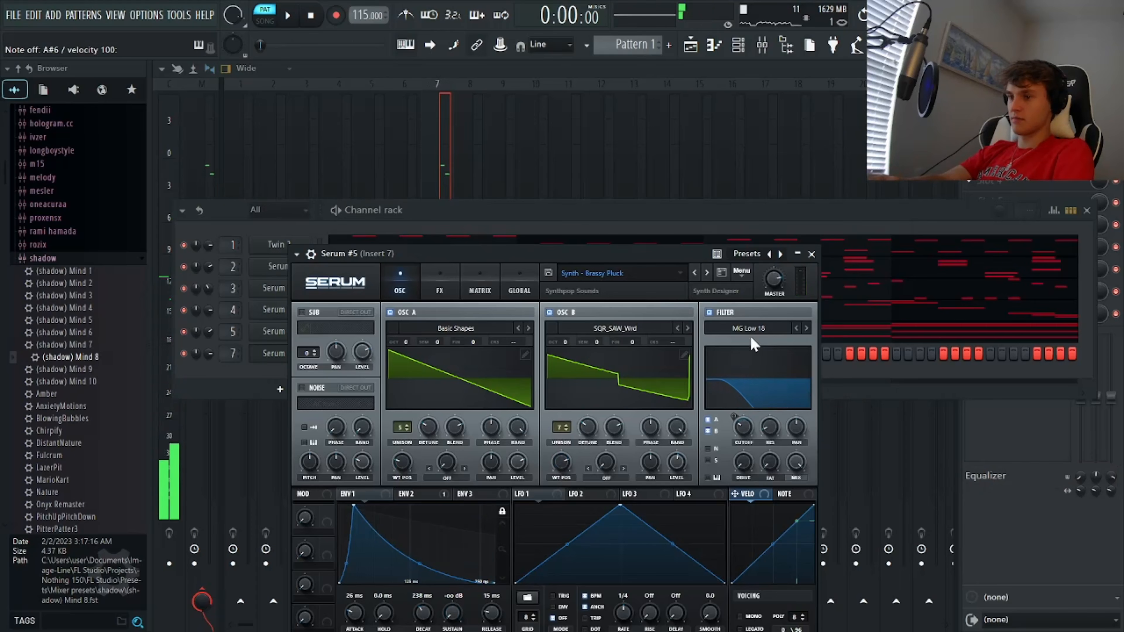
{"action": "left_click", "coordinate": [707, 273]}
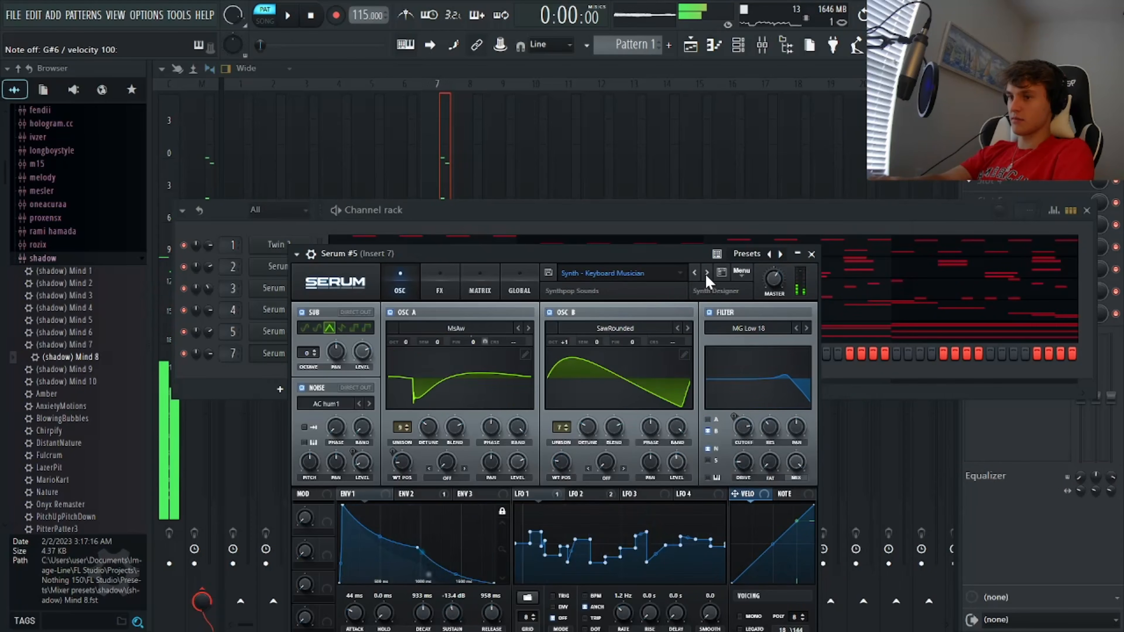
{"action": "left_click", "coordinate": [812, 254]}
{"action": "left_click", "coordinate": [809, 263]}
Stack bar-long G#6, C#6, C#7, D#7 and F7 notes into a chord in bar 1 of Serum #5.
{"action": "key", "text": "space"}
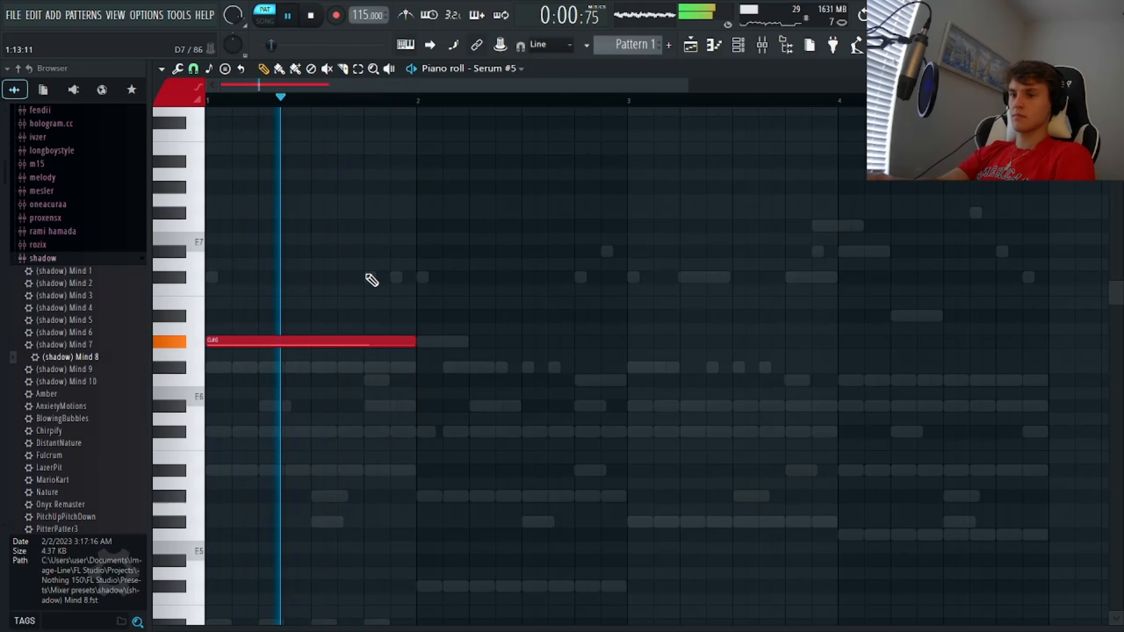
{"action": "left_click", "coordinate": [215, 433]}
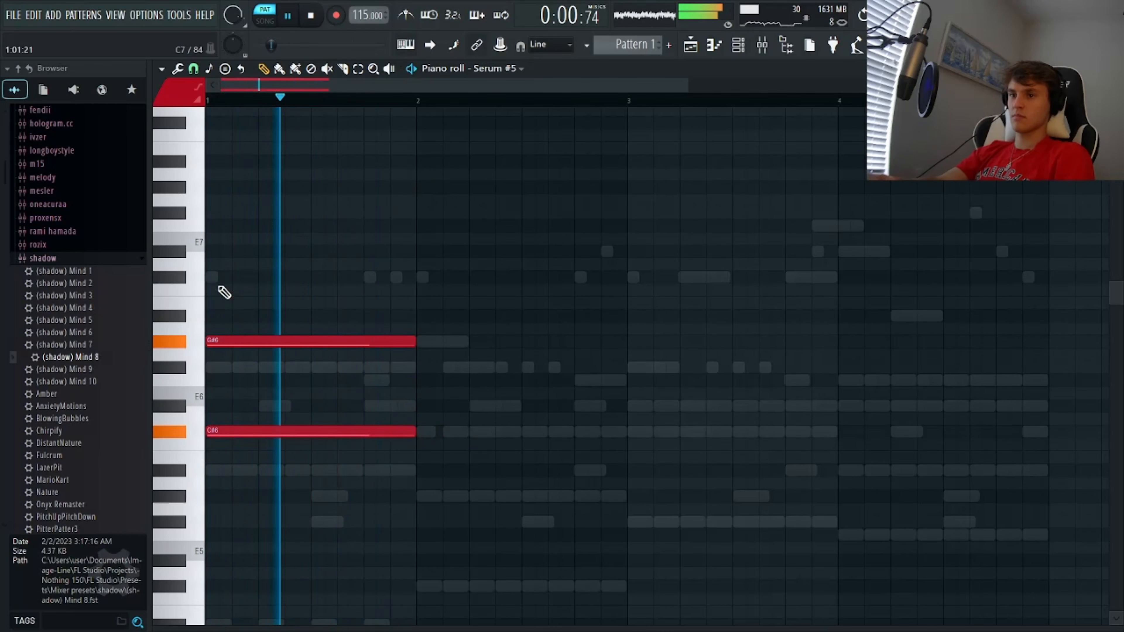
{"action": "left_click", "coordinate": [218, 276]}
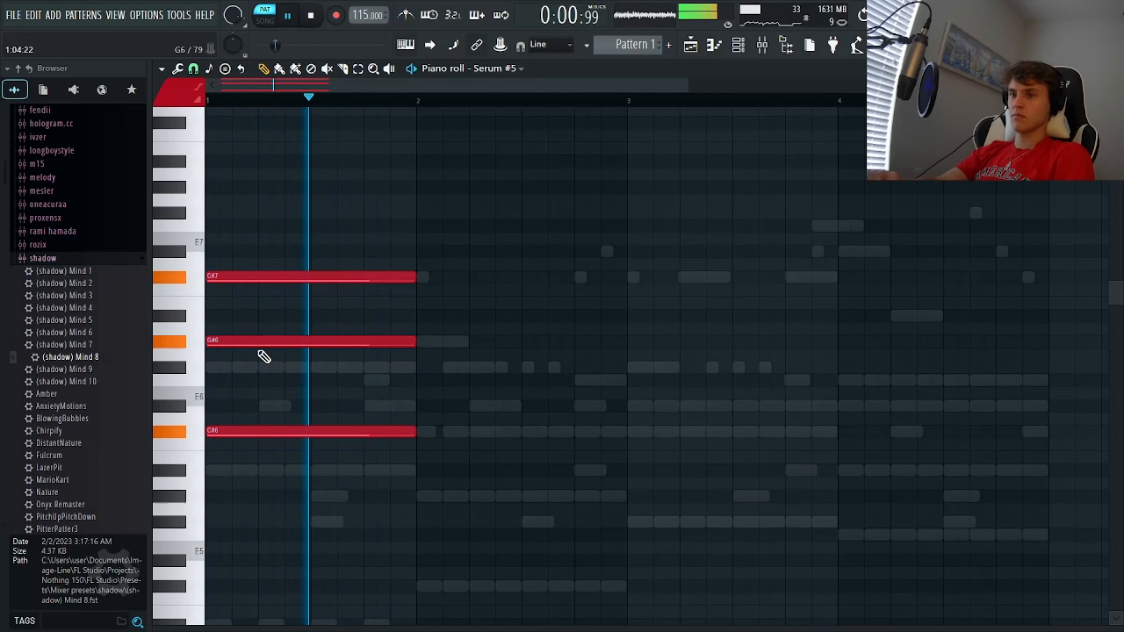
{"action": "left_click", "coordinate": [212, 251]}
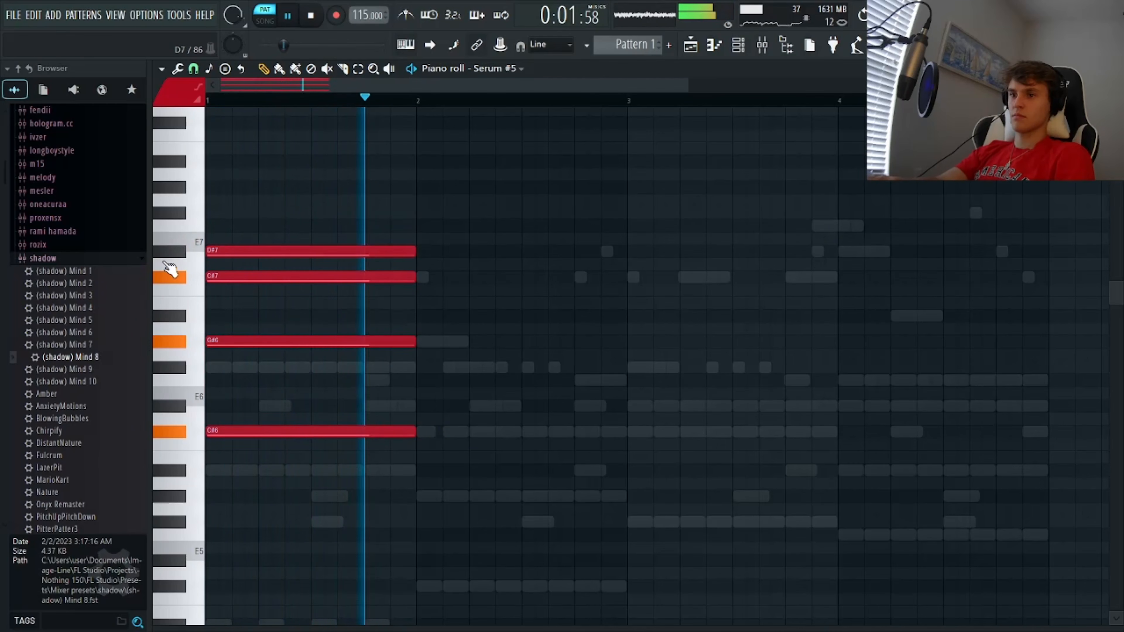
{"action": "left_click", "coordinate": [212, 225]}
{"action": "key", "text": "space"}
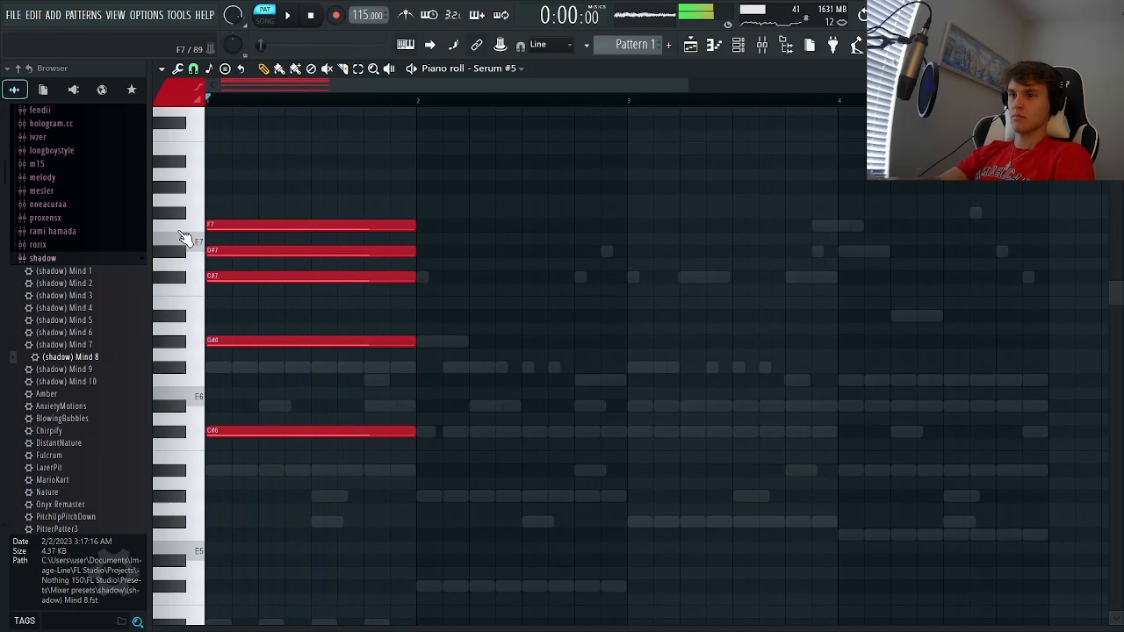
{"action": "key", "text": "space"}
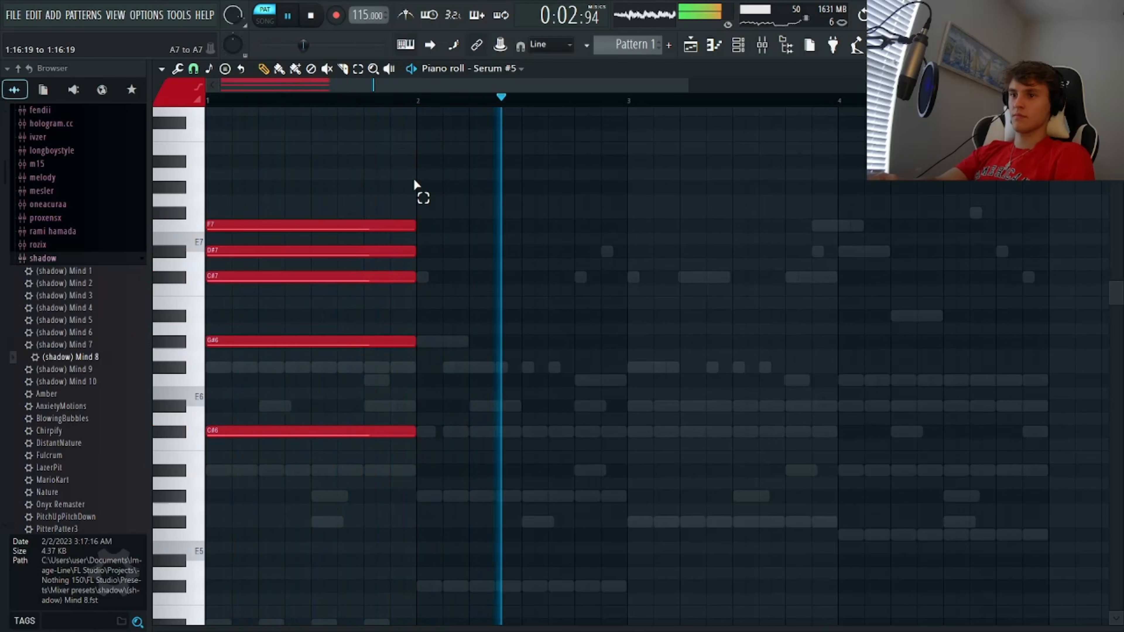
Duplicate the bar 1 chord, move the copy to the start of bar 3, and deselect it.
{"action": "left_click_drag", "start_coordinate": [415, 184], "coordinate": [397, 460]}
{"action": "key", "text": "ctrl+b"}
{"action": "key", "text": "space"}
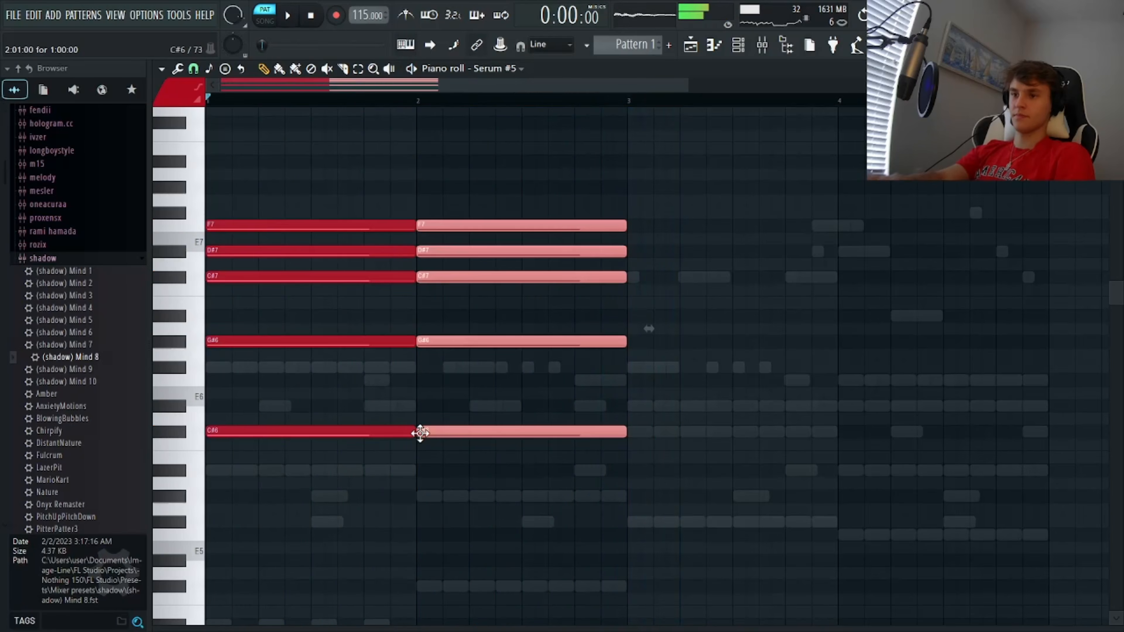
{"action": "left_click_drag", "start_coordinate": [453, 428], "coordinate": [651, 434]}
{"action": "key", "text": "space"}
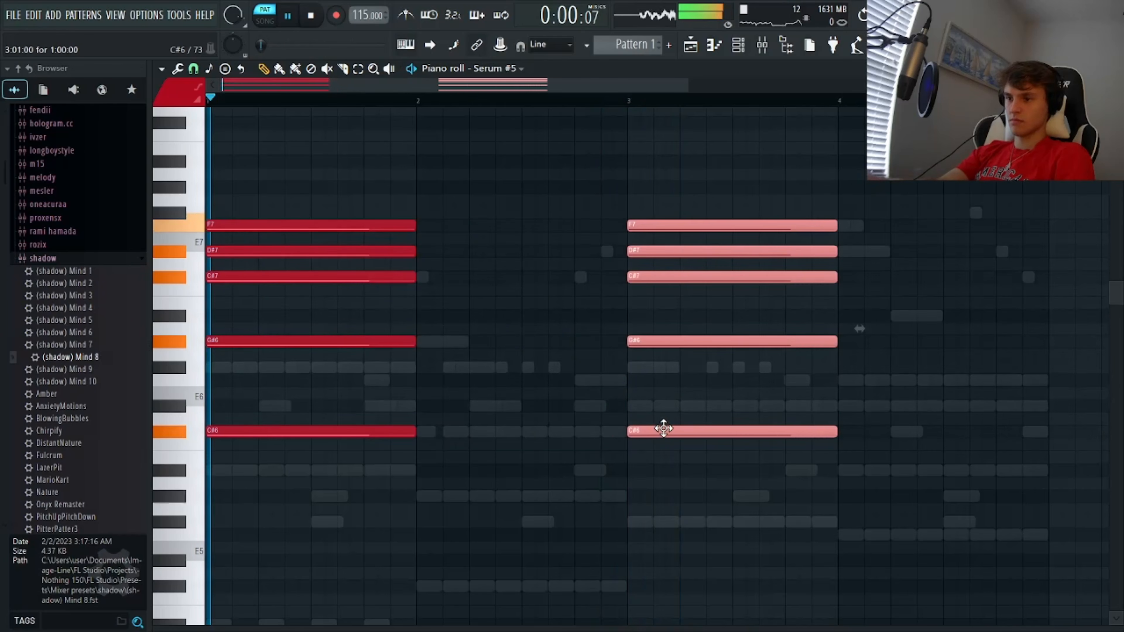
{"action": "key", "text": "ctrl+d"}
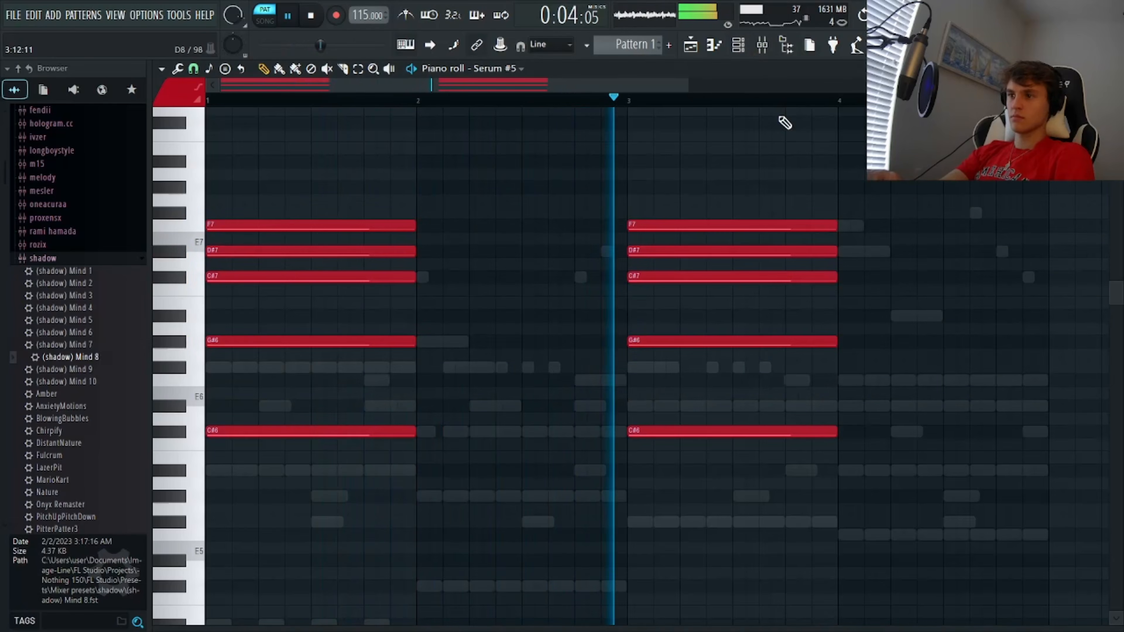
Lengthen all the notes of both Serum #5 chords to two bars each.
{"action": "key", "text": "ctrl+a"}
{"action": "left_click_drag", "start_coordinate": [414, 425], "coordinate": [623, 429]}
{"action": "left_click", "coordinate": [669, 176], "text": "ctrl"}
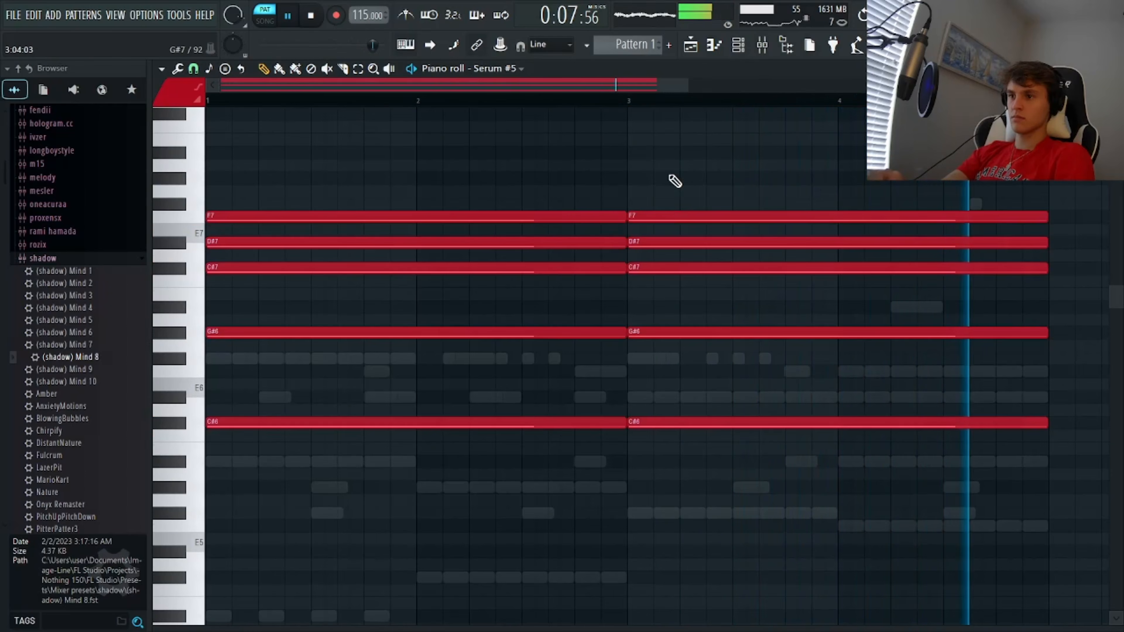
Add a Hive channel to the rack and load the ARP - Rate preset.
{"action": "left_click", "coordinate": [747, 44]}
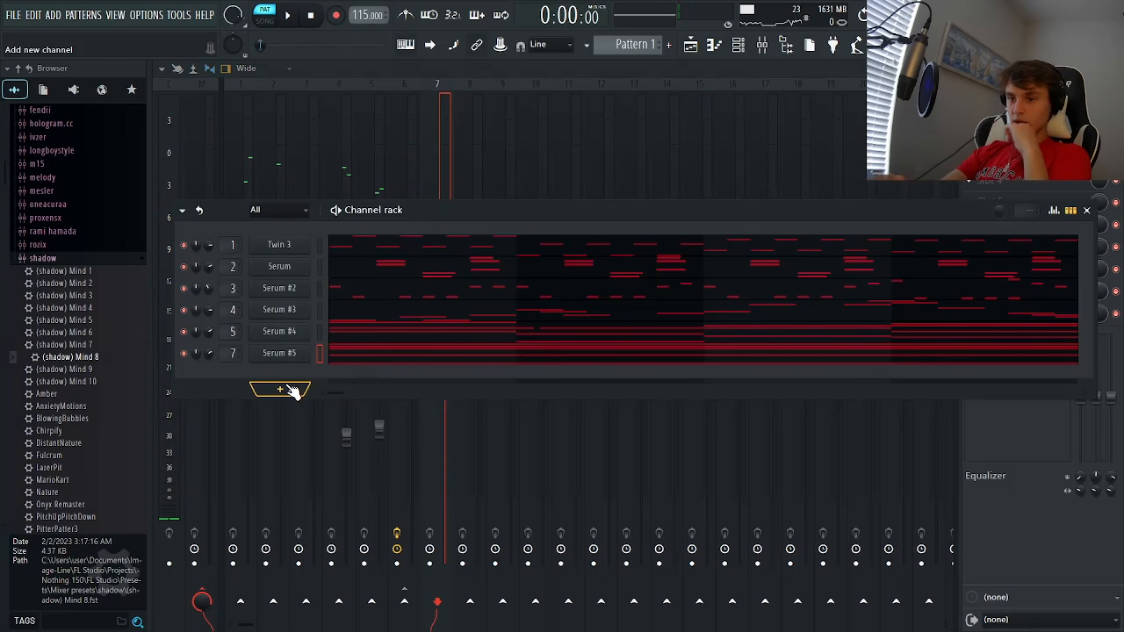
{"action": "left_click", "coordinate": [281, 389]}
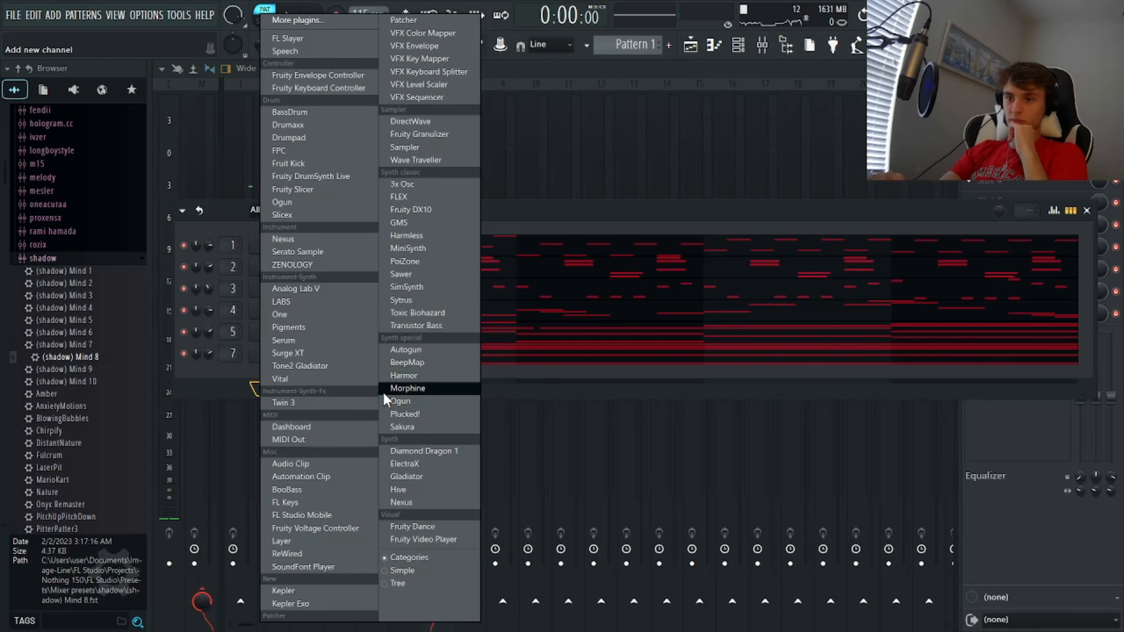
{"action": "left_click", "coordinate": [398, 490]}
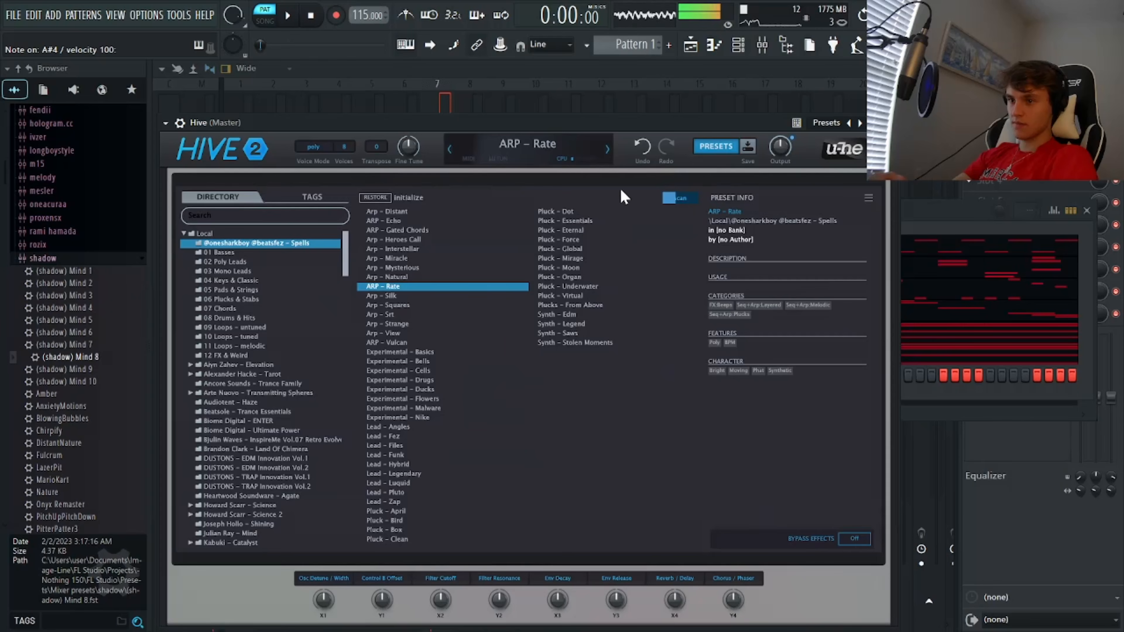
{"action": "key", "text": "Escape"}
Paste the Serum #5 chords into the Hive channel and route it to mixer insert 8 at 95% volume.
{"action": "right_click", "coordinate": [274, 375]}
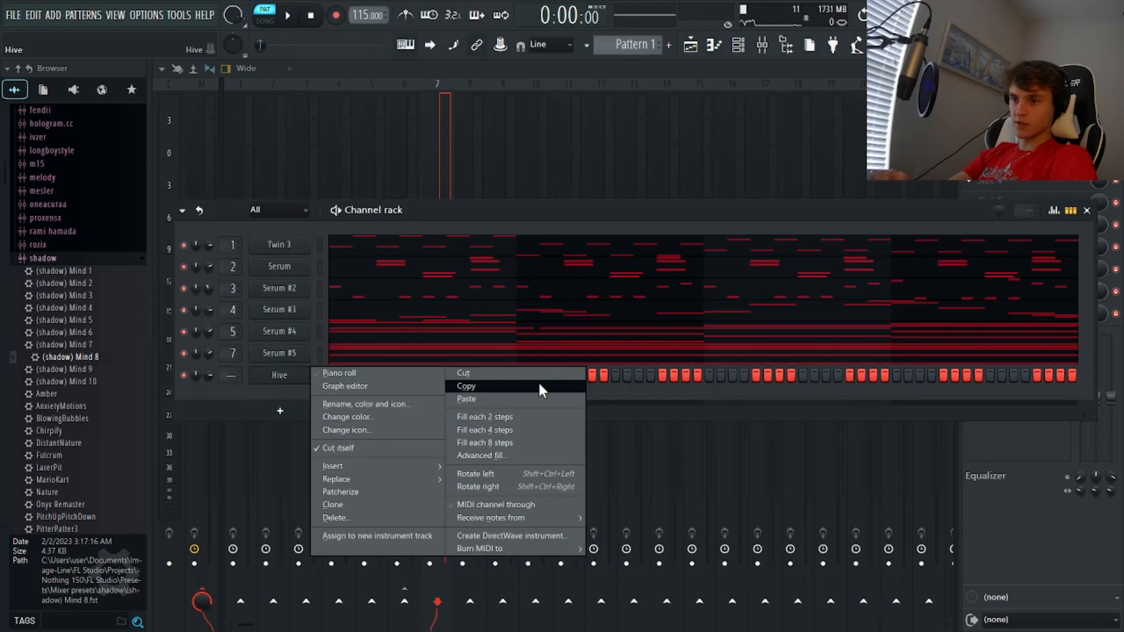
{"action": "left_click", "coordinate": [540, 399]}
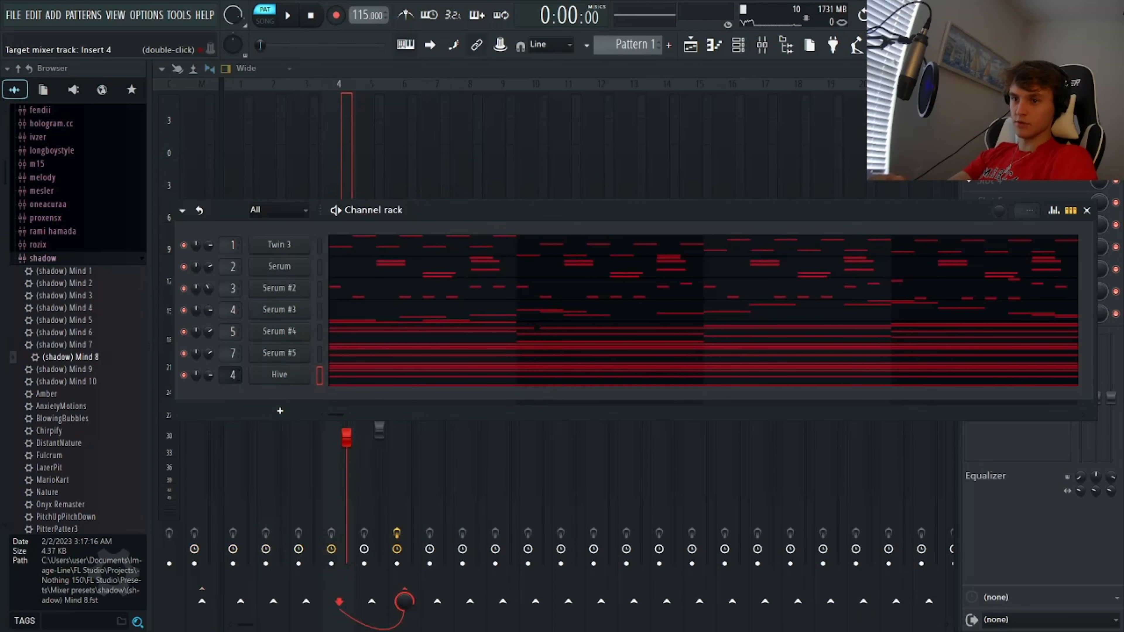
{"action": "key", "text": "space"}
{"action": "left_click", "coordinate": [480, 139]}
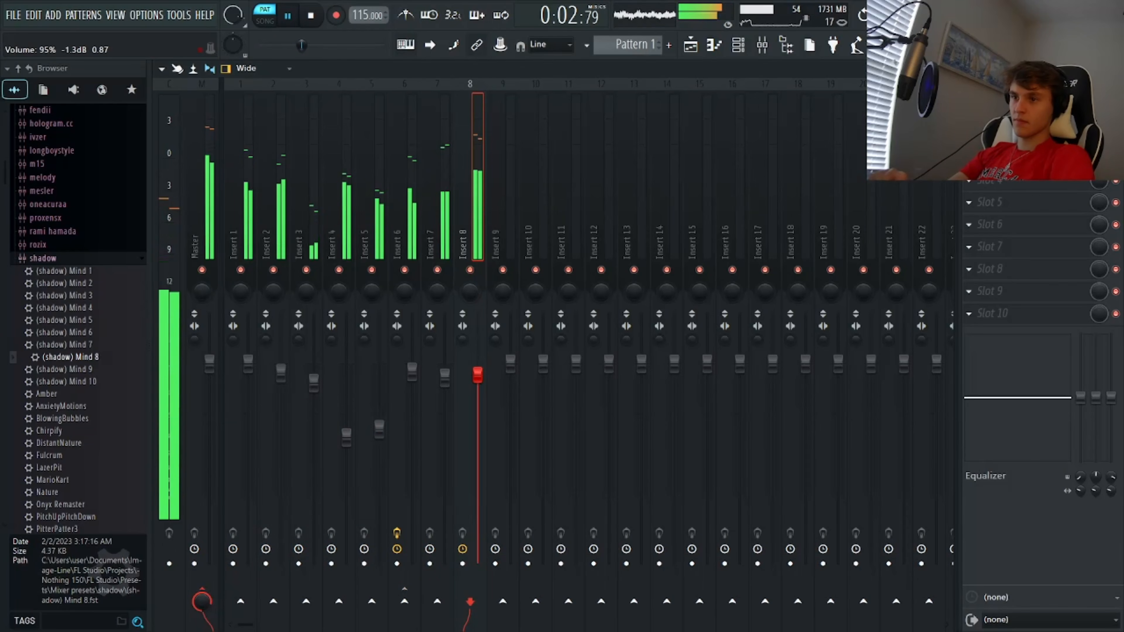
Switch the Hive channel to the Arp - Silk preset and play the pattern to hear it.
{"action": "left_click", "coordinate": [746, 47]}
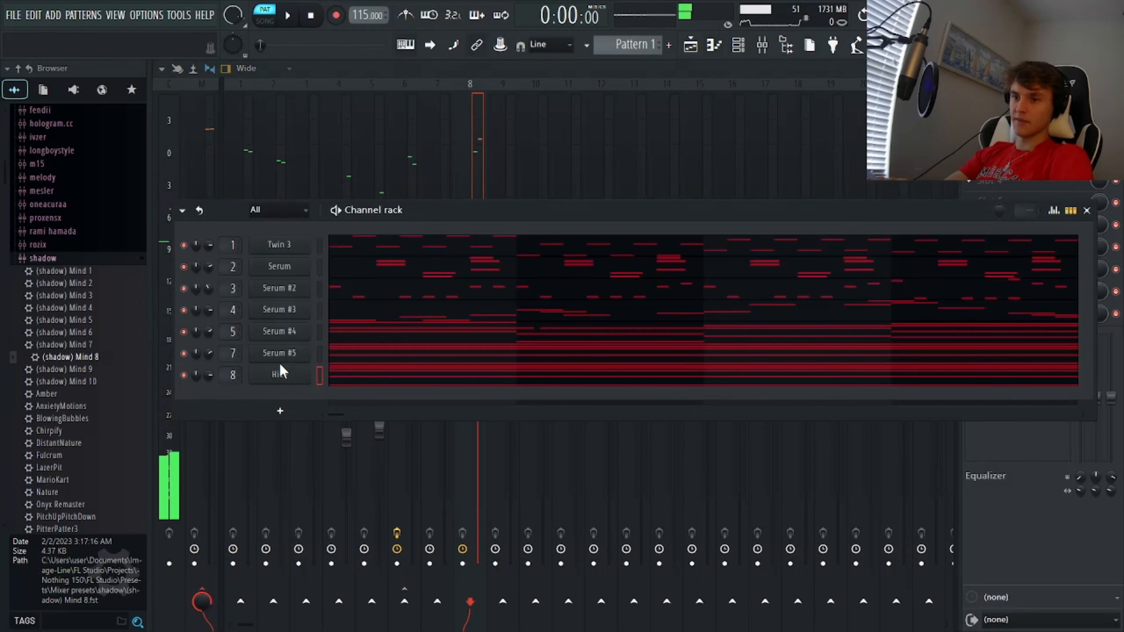
{"action": "left_click", "coordinate": [307, 372]}
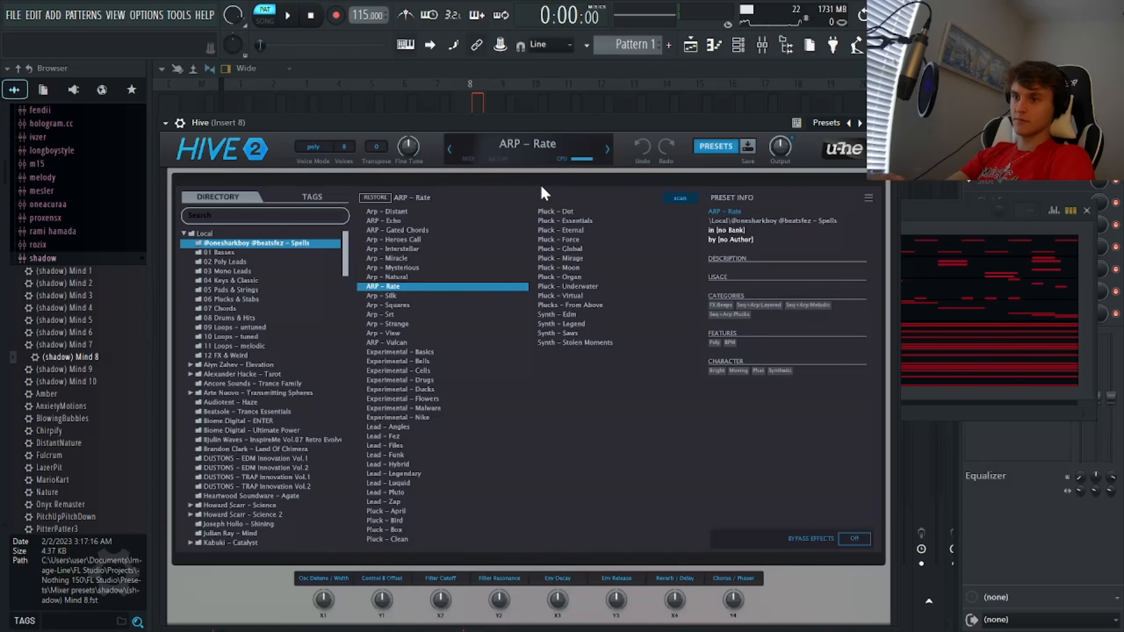
{"action": "left_click", "coordinate": [415, 296]}
{"action": "key", "text": "space"}
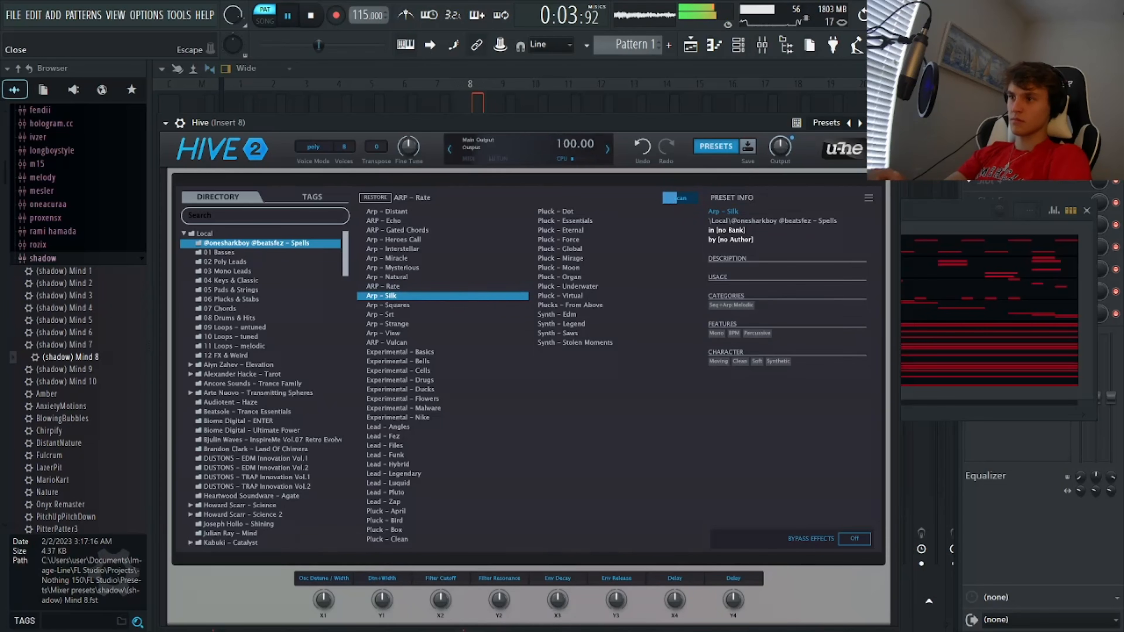
{"action": "left_click", "coordinate": [890, 122]}
Route mixer insert 7 into insert 9.
{"action": "left_click", "coordinate": [450, 176]}
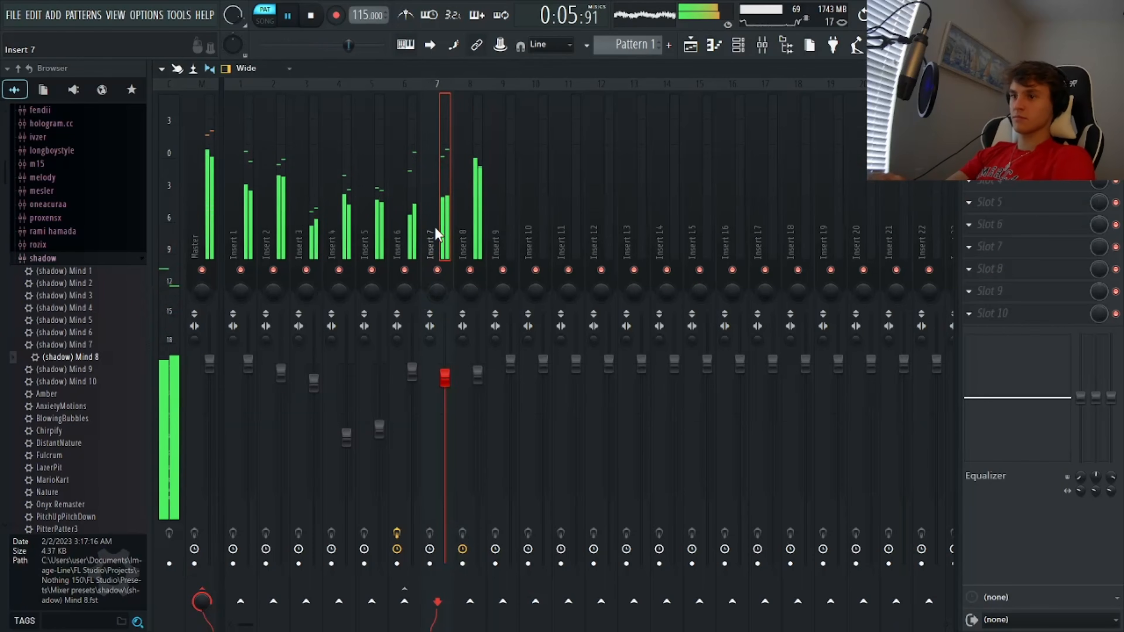
{"action": "mouse_move", "coordinate": [436, 228]}
{"action": "left_mouse_down"}
{"action": "mouse_move", "coordinate": [499, 228]}
{"action": "mouse_move", "coordinate": [443, 229]}
{"action": "left_mouse_up"}
{"action": "left_click", "coordinate": [499, 228]}
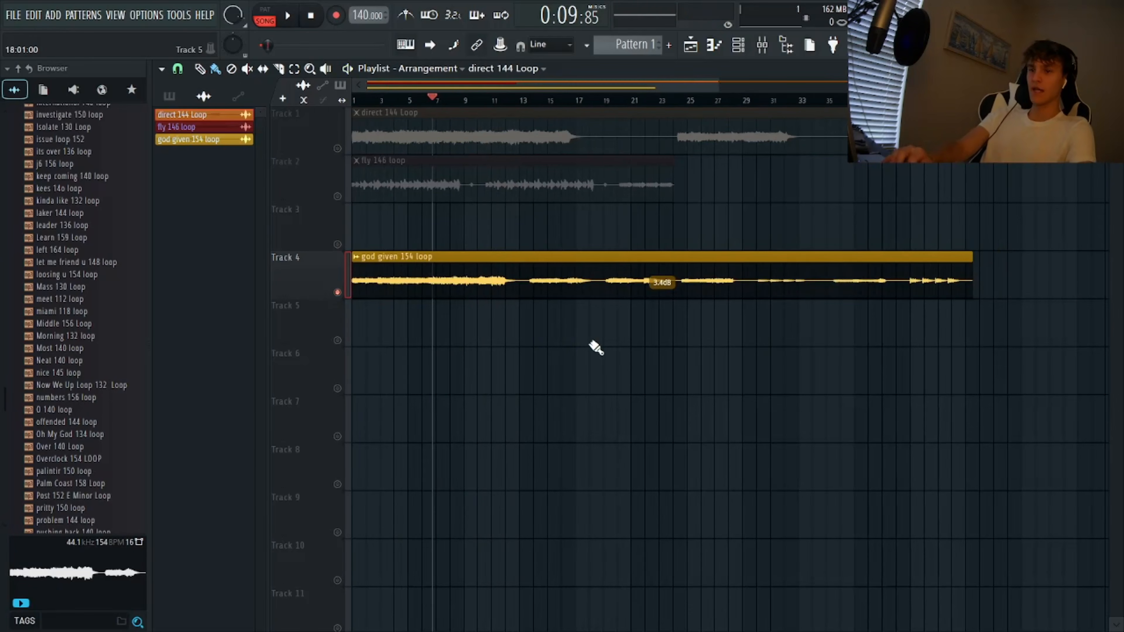
{"action": "left_click_drag", "start_coordinate": [546, 345], "coordinate": [1110, 253]}
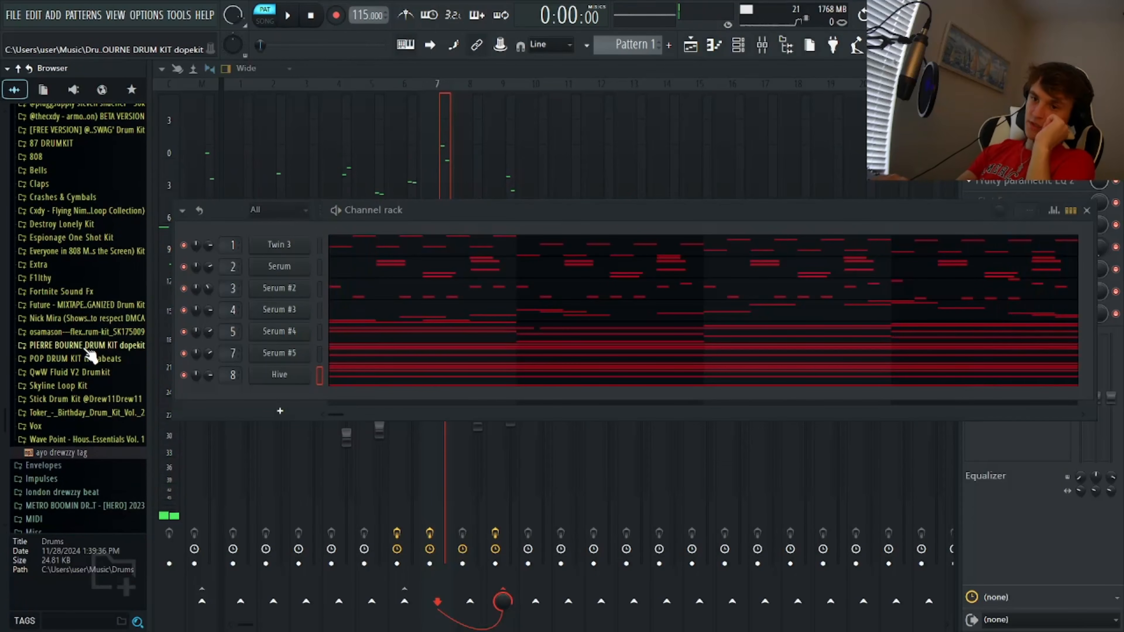
Audition the kicks in POP DRUM KIT travabeats and add [POP] Kick (9) as a new channel.
{"action": "left_click", "coordinate": [67, 359]}
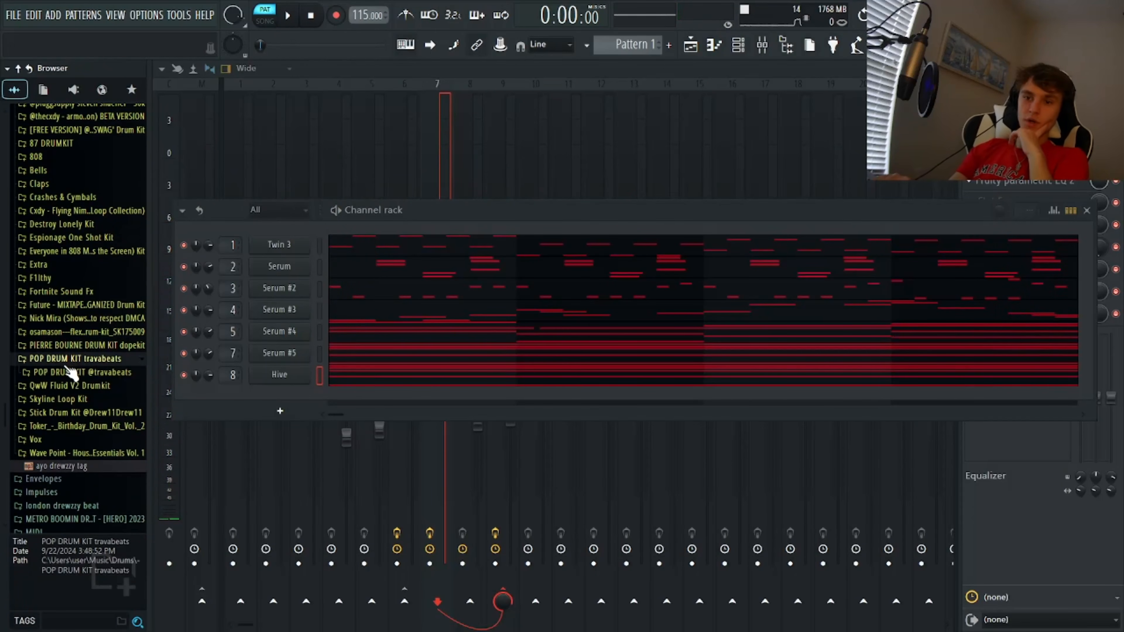
{"action": "left_click", "coordinate": [69, 373]}
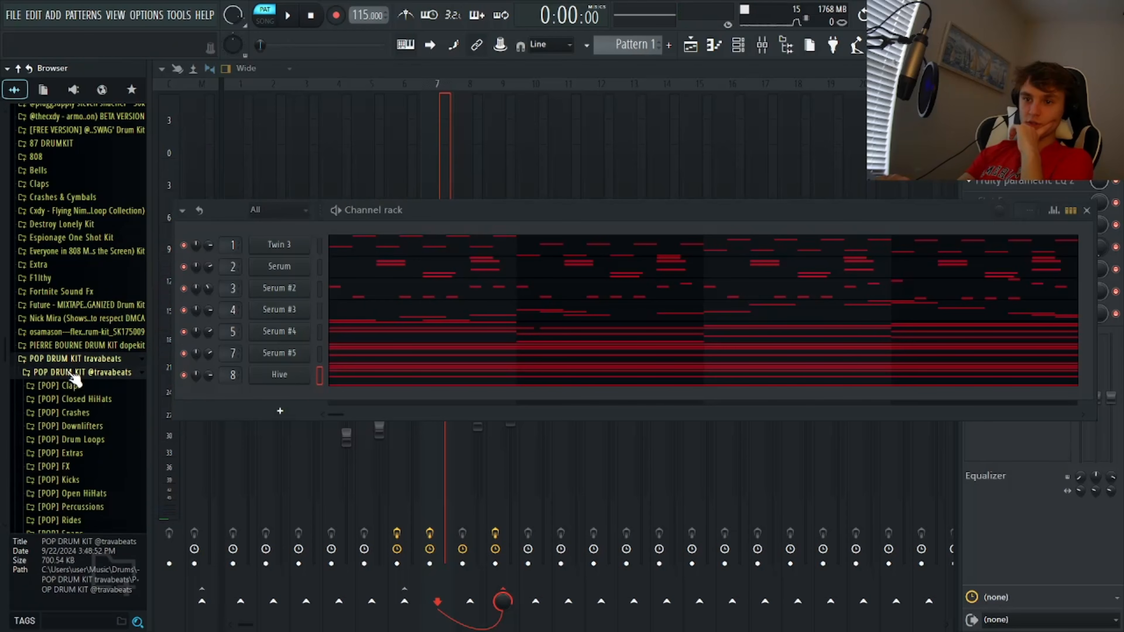
{"action": "left_click", "coordinate": [71, 479]}
{"action": "left_click", "coordinate": [73, 470]}
{"action": "left_click", "coordinate": [57, 511]}
{"action": "scroll", "coordinate": [66, 509], "scroll_direction": "down", "scroll_amount": 3}
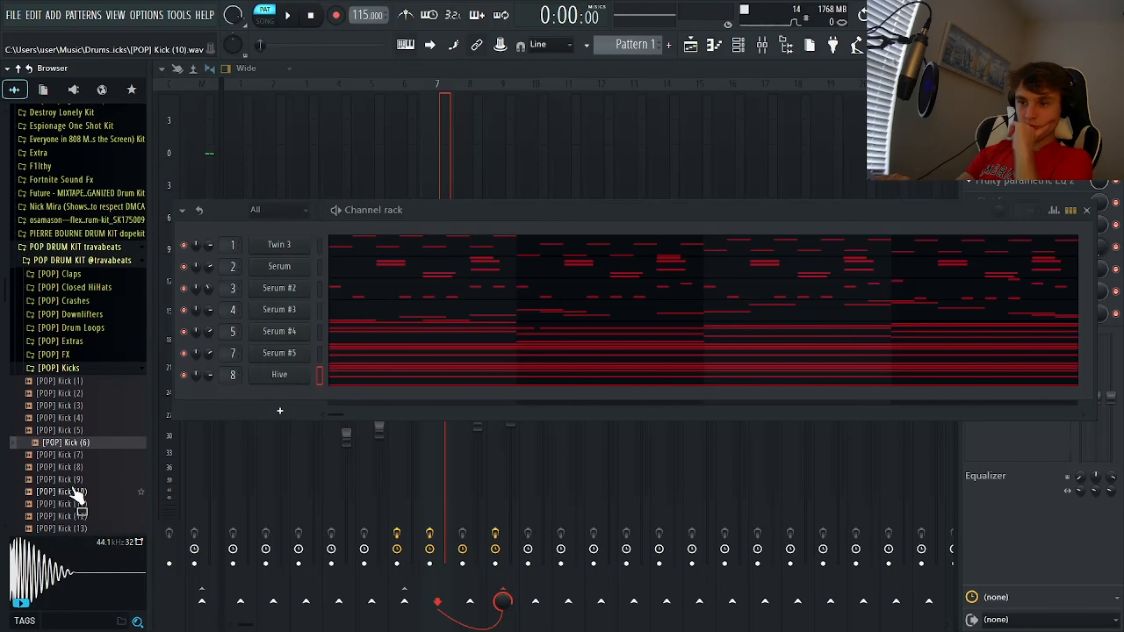
{"action": "left_click", "coordinate": [75, 483]}
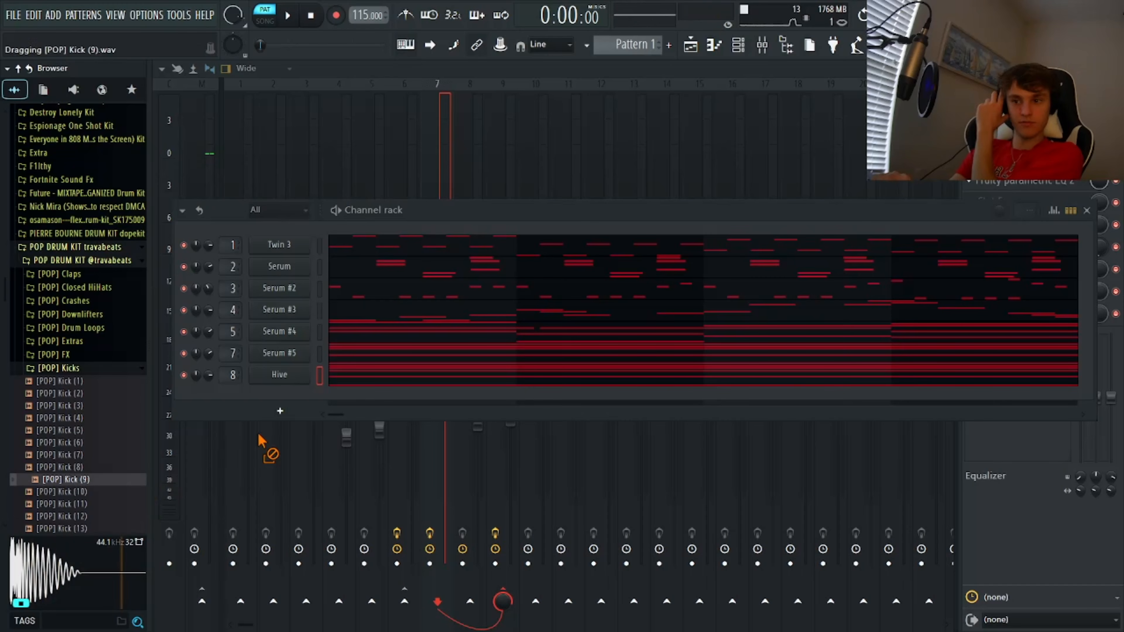
Fill every fourth step of the kick channel, routed to mixer insert 10 with channel volume at 100%, and play the pattern.
{"action": "right_click", "coordinate": [288, 396]}
{"action": "left_click_drag", "start_coordinate": [267, 414], "coordinate": [232, 393]}
{"action": "left_click", "coordinate": [496, 456]}
{"action": "key", "text": "space"}
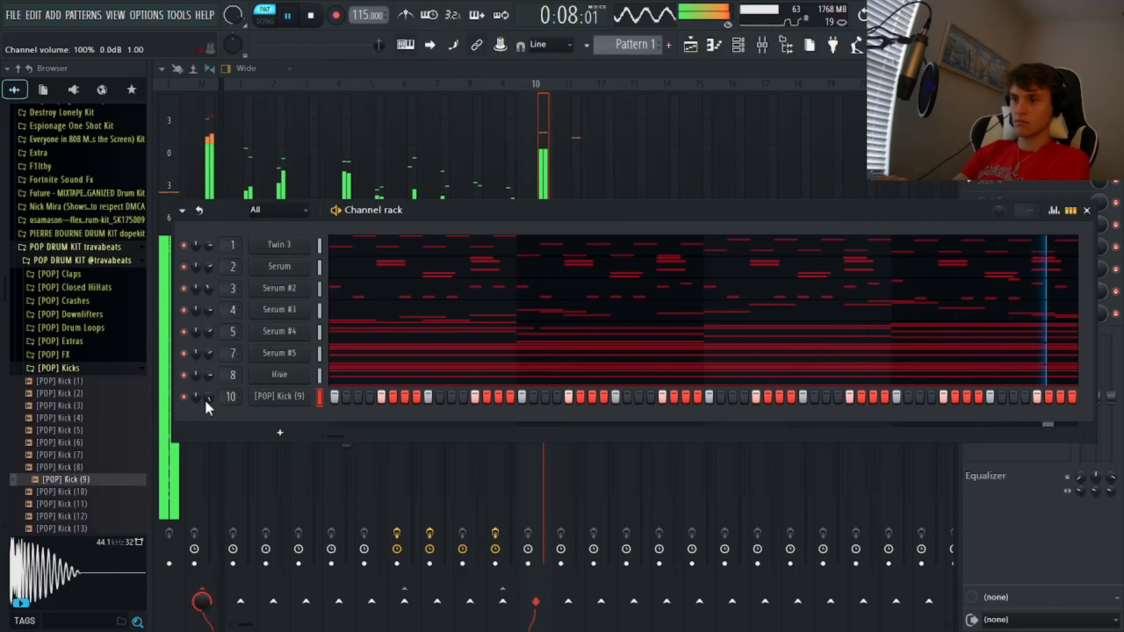
Add [POP] Clap (13) as a channel and copy the kick's step pattern into it.
{"action": "left_click_drag", "start_coordinate": [70, 408], "coordinate": [99, 415]}
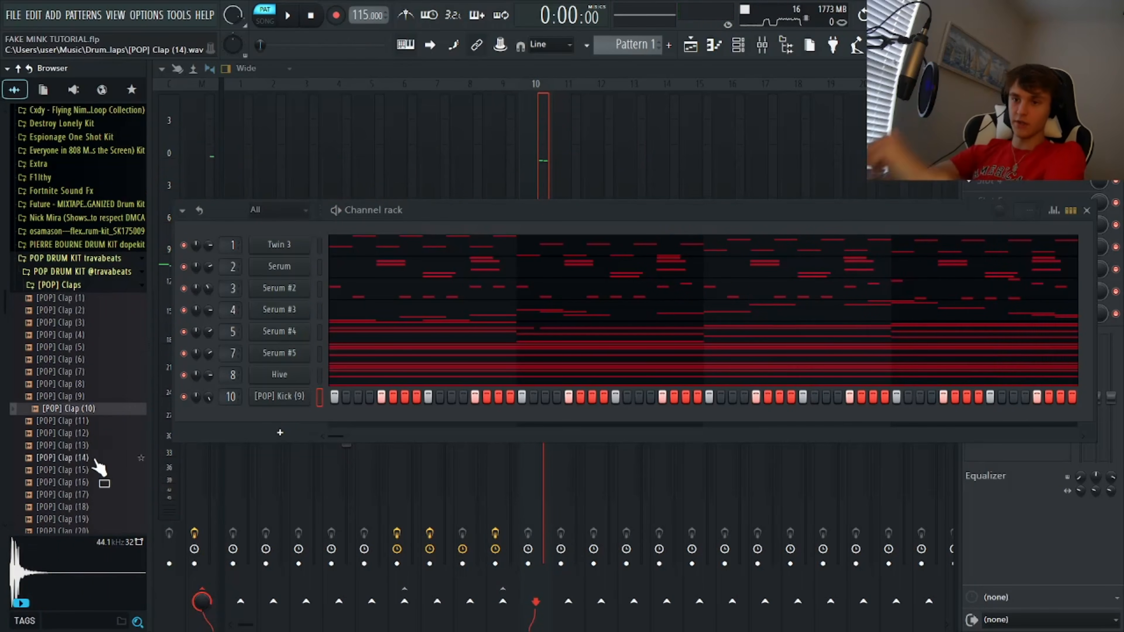
{"action": "left_click", "coordinate": [88, 447]}
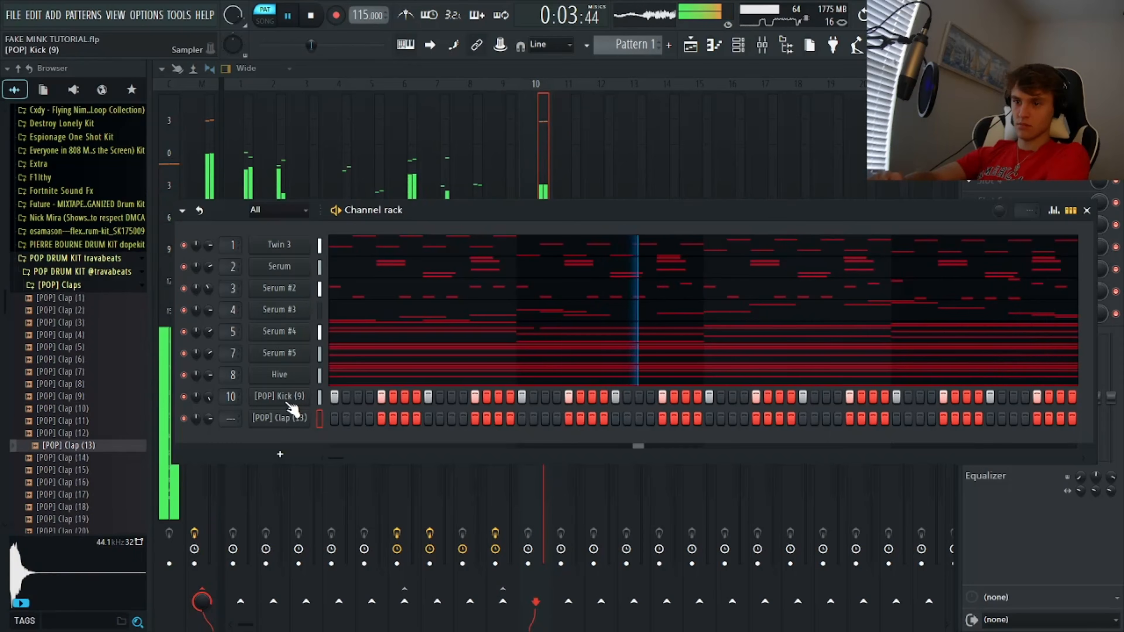
{"action": "right_click", "coordinate": [284, 400]}
{"action": "left_click", "coordinate": [504, 413]}
{"action": "right_click", "coordinate": [274, 419]}
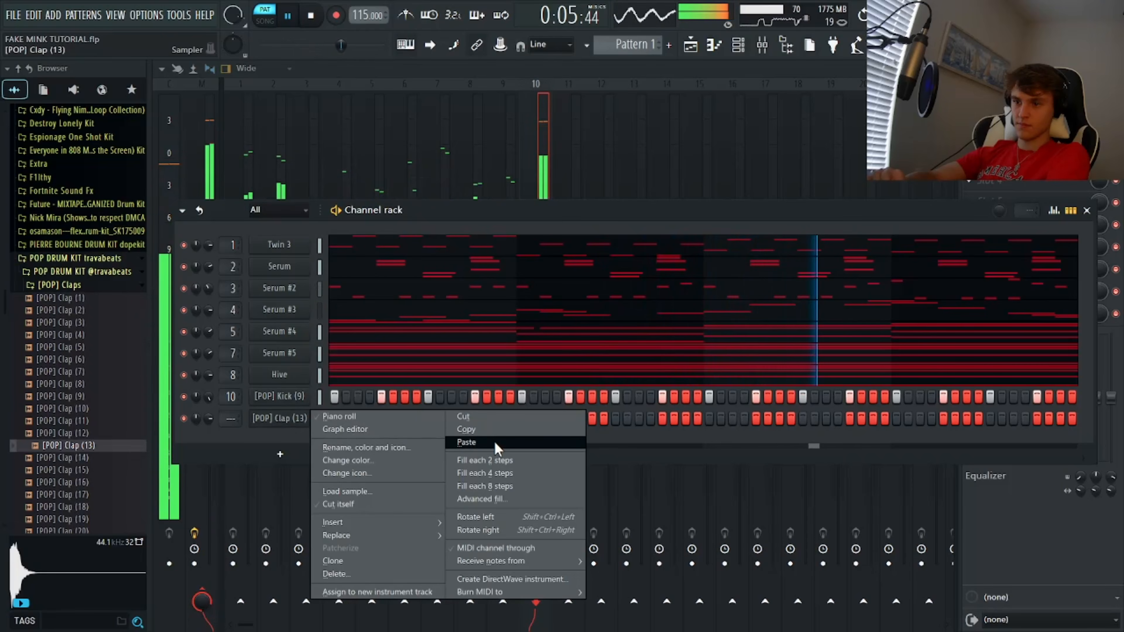
{"action": "left_click", "coordinate": [469, 442]}
Remove the clap hits on beats 1 and 3 of each bar and add an extra clap on step 15 of bar 2.
{"action": "left_click", "coordinate": [428, 419]}
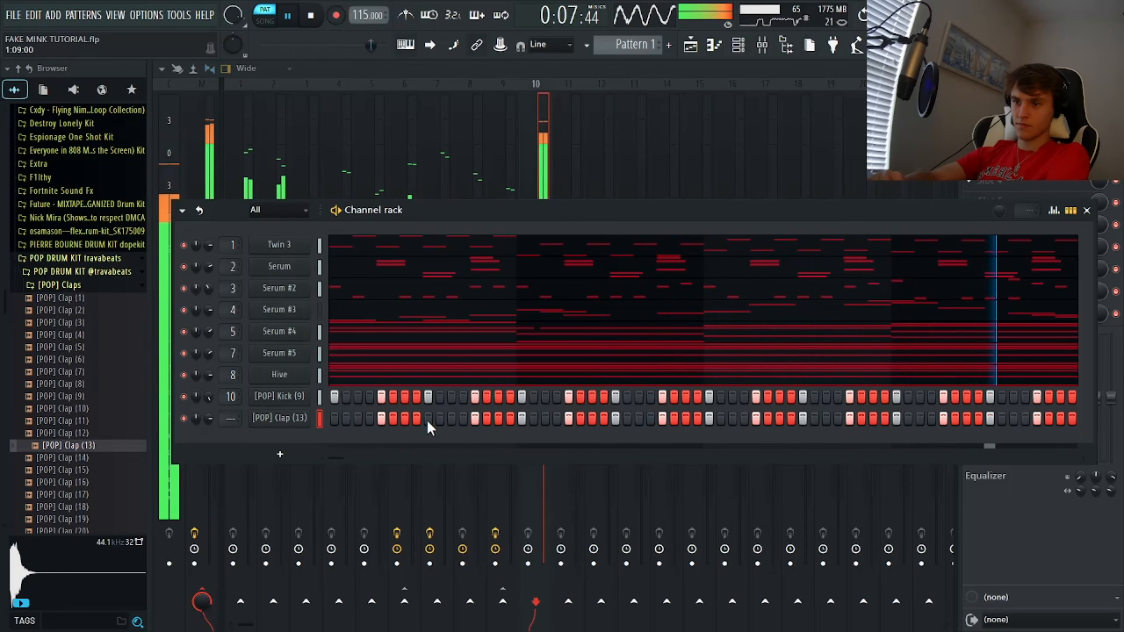
{"action": "left_click", "coordinate": [522, 419]}
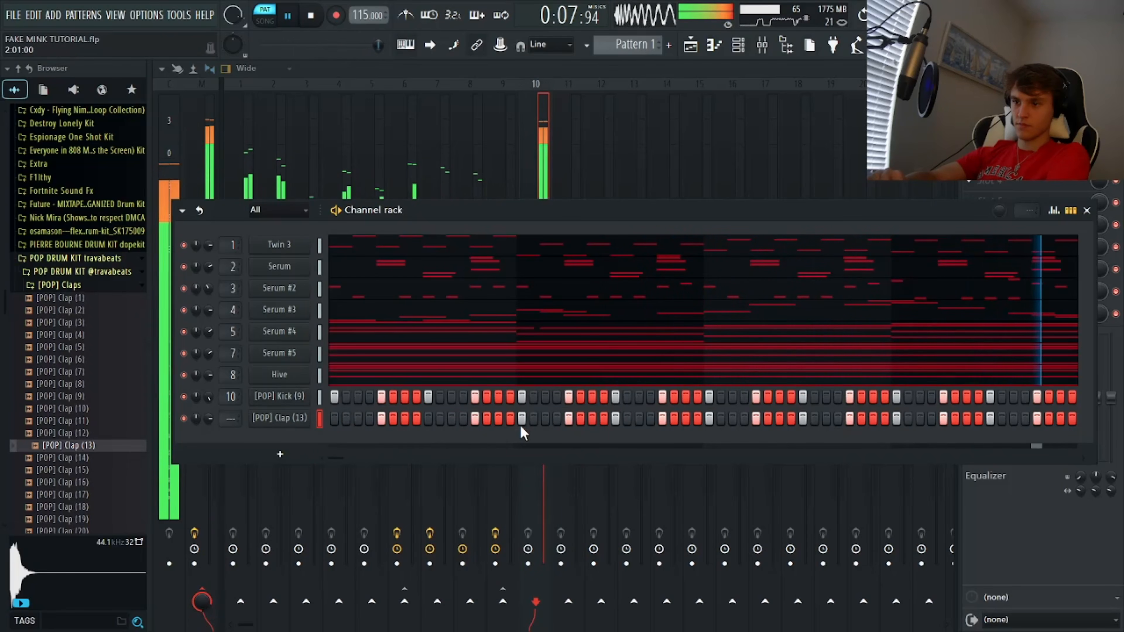
{"action": "left_click", "coordinate": [615, 418]}
{"action": "left_click", "coordinate": [709, 419]}
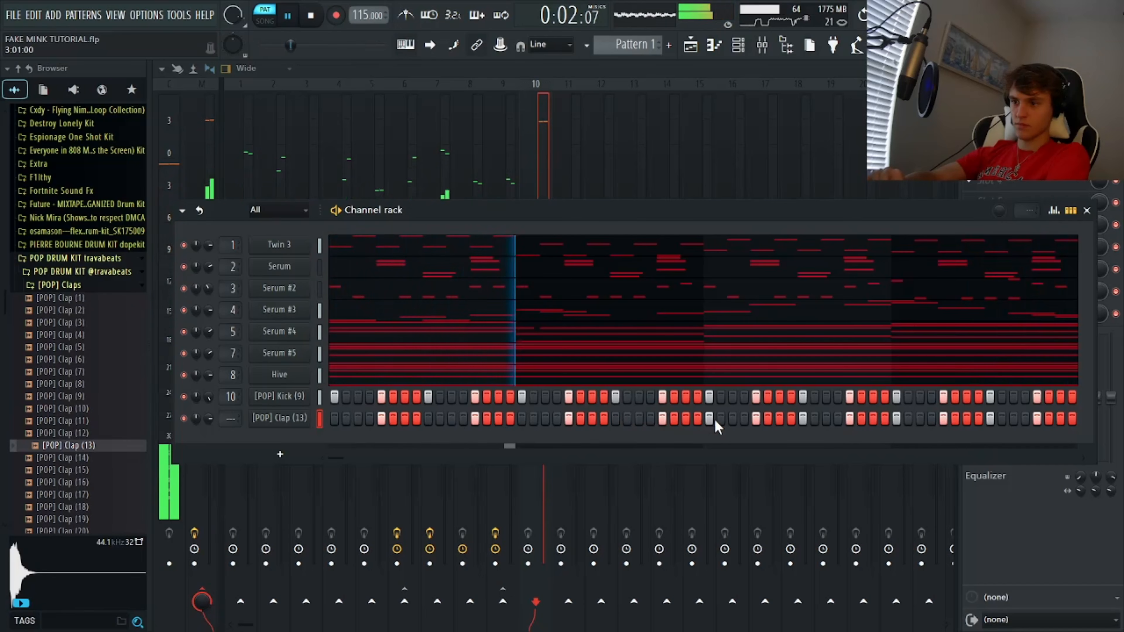
{"action": "left_click", "coordinate": [800, 419]}
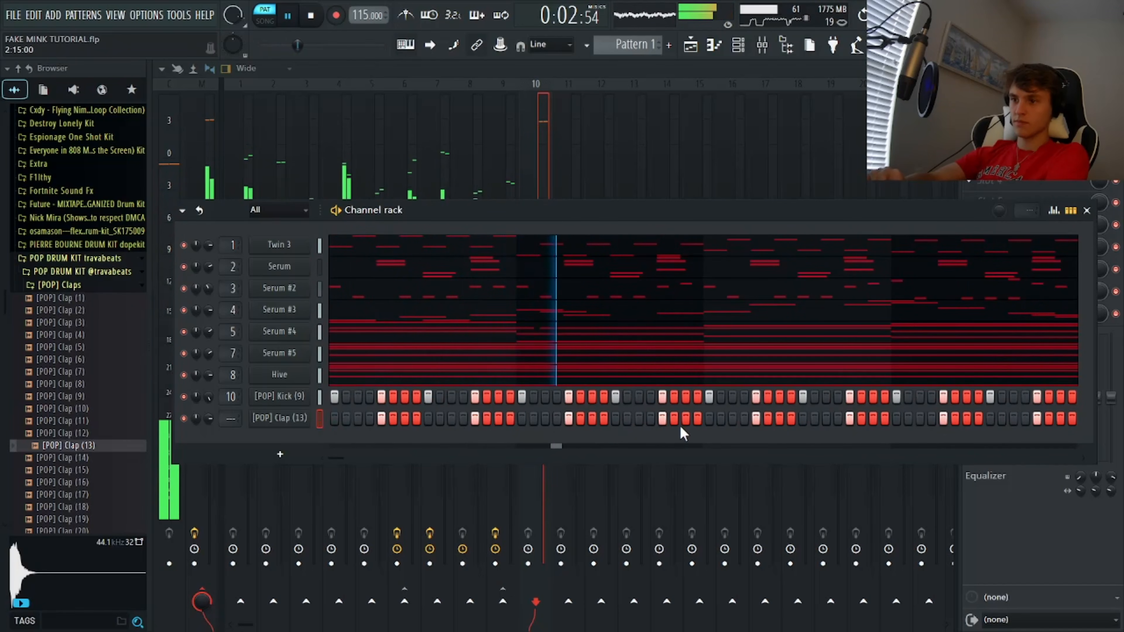
{"action": "left_click", "coordinate": [685, 419]}
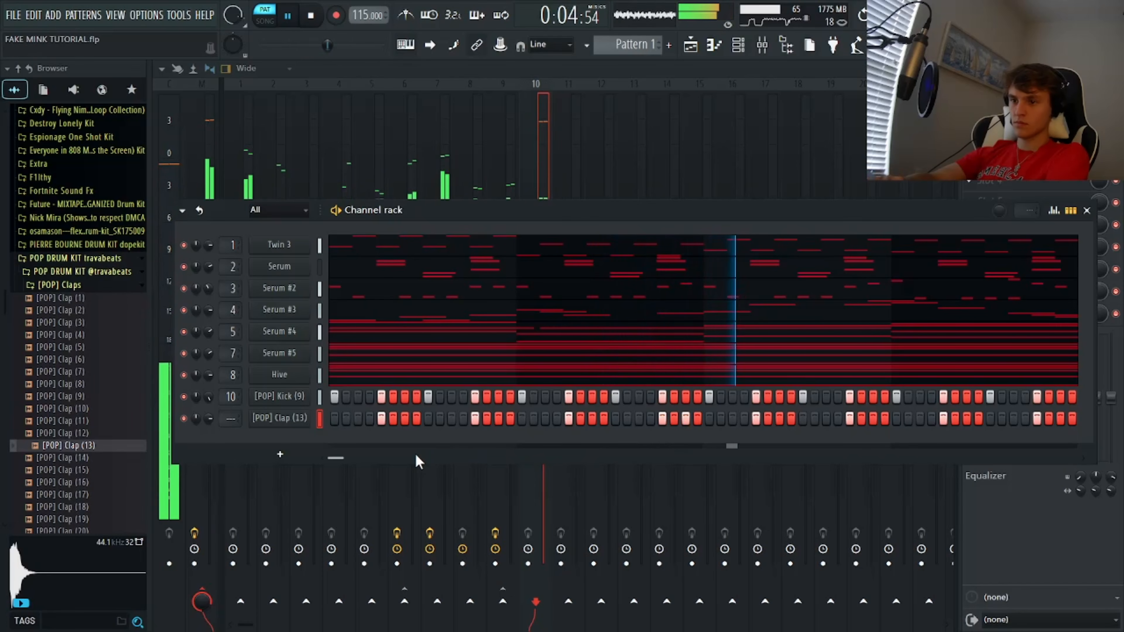
{"action": "left_click_drag", "start_coordinate": [417, 456], "coordinate": [426, 457]}
{"action": "left_click", "coordinate": [898, 420]}
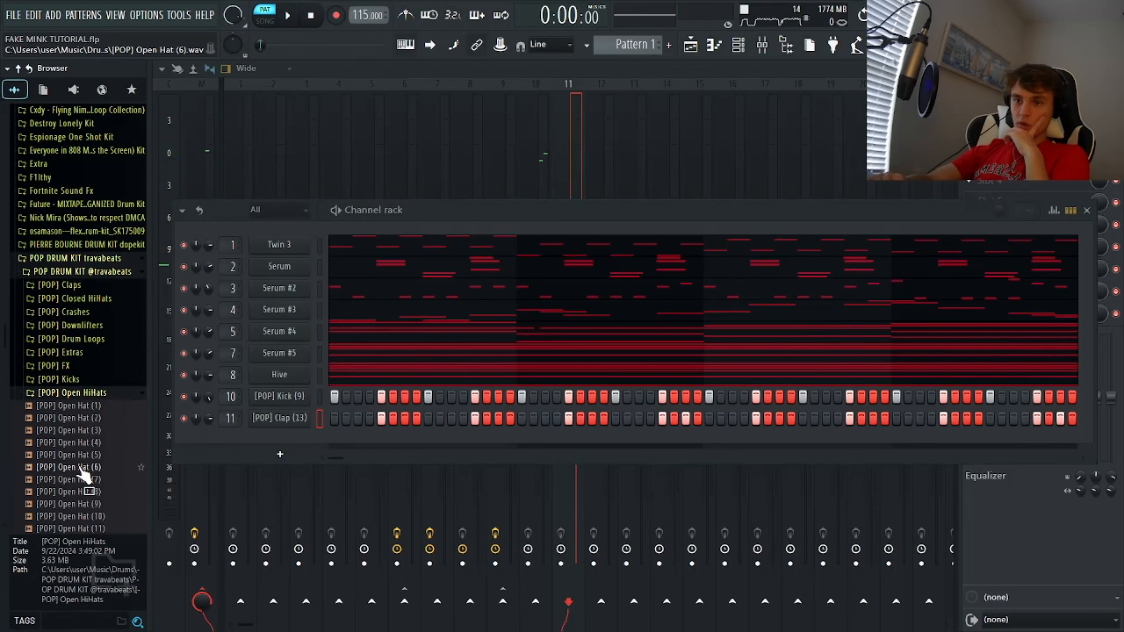
Add [POP] Open Hat (6) as a channel and copy the kick's step pattern into it.
{"action": "left_click_drag", "start_coordinate": [81, 470], "coordinate": [345, 443]}
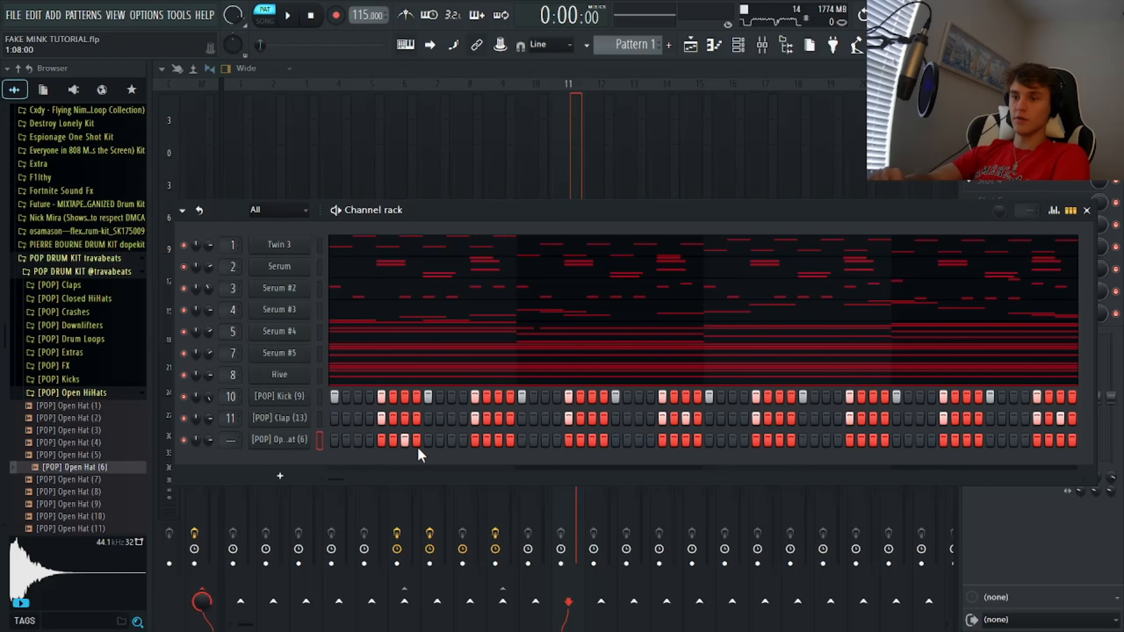
{"action": "right_click", "coordinate": [298, 398]}
{"action": "left_click", "coordinate": [466, 407]}
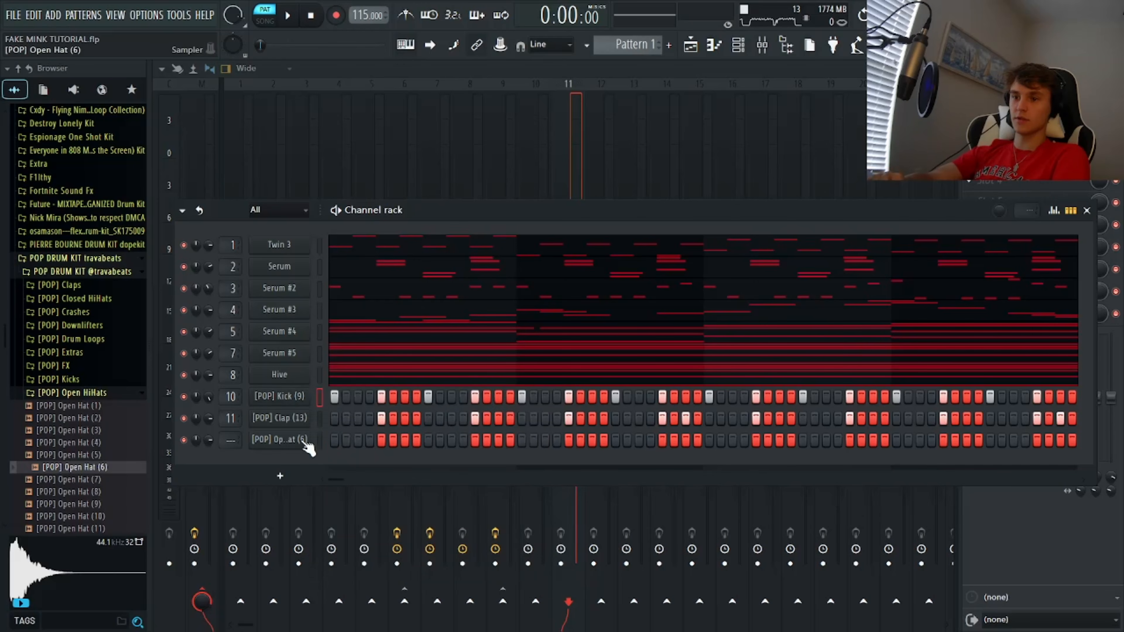
{"action": "right_click", "coordinate": [302, 441]}
{"action": "left_click", "coordinate": [464, 465]}
Shift all the open hat notes two steps later onto the offbeats and route the channel to mixer insert 12.
{"action": "right_click", "coordinate": [304, 443]}
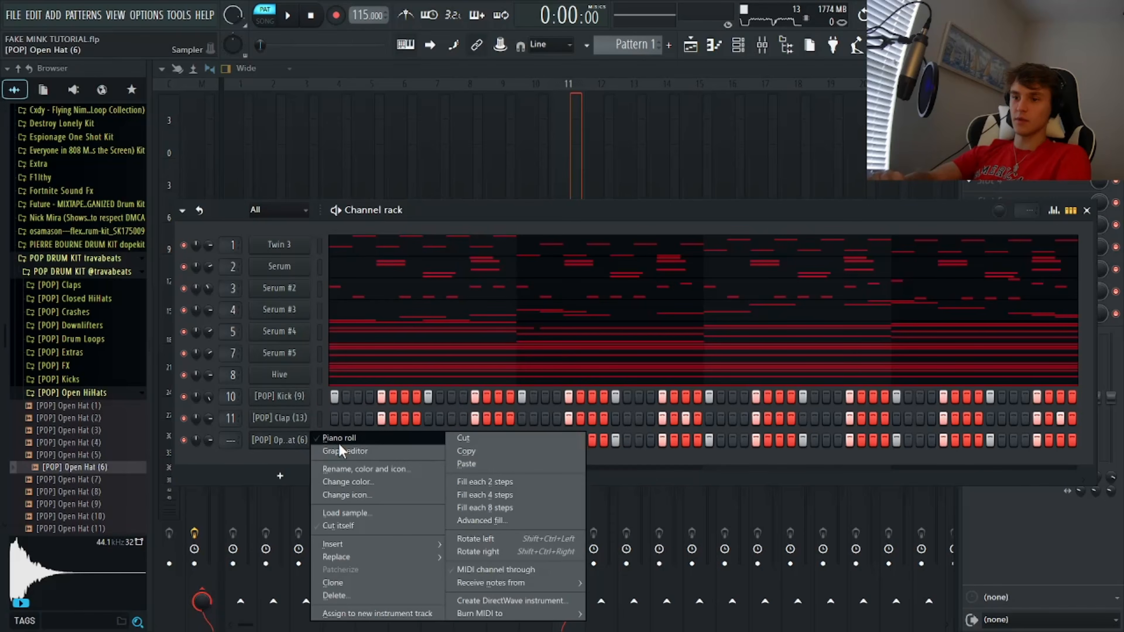
{"action": "left_click", "coordinate": [323, 440]}
{"action": "left_click_drag", "start_coordinate": [1035, 360], "coordinate": [178, 622]}
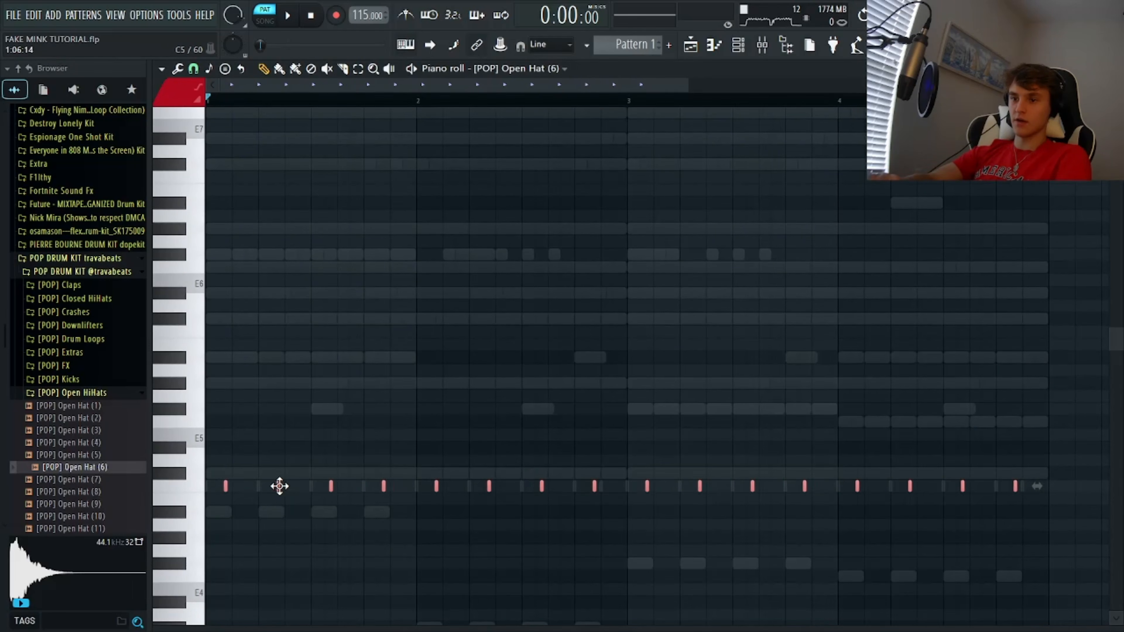
{"action": "key", "text": "space"}
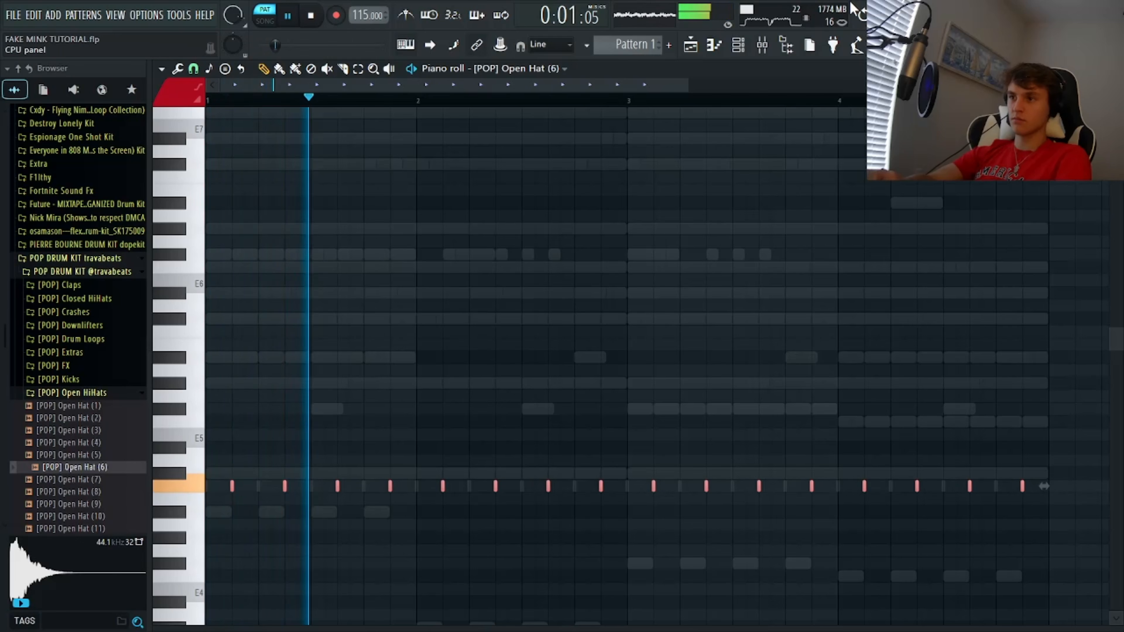
{"action": "left_click", "coordinate": [738, 45]}
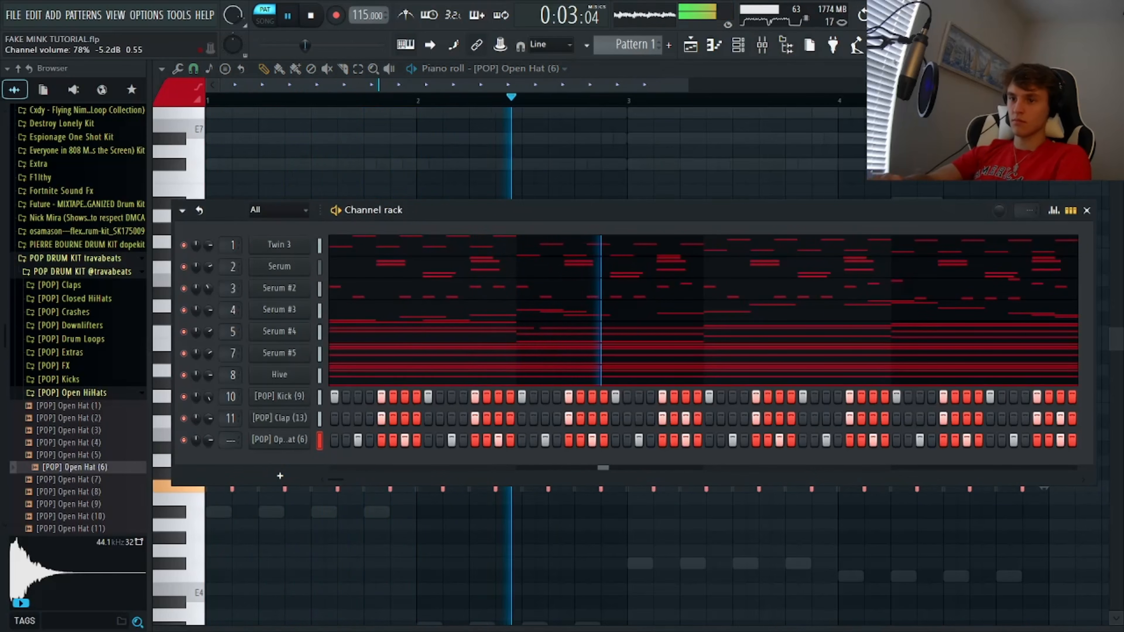
{"action": "key", "text": "space"}
Audition the closed hats in the POP drum kit and add [POP] Closed Hat (11) as a new channel.
{"action": "left_click", "coordinate": [84, 300]}
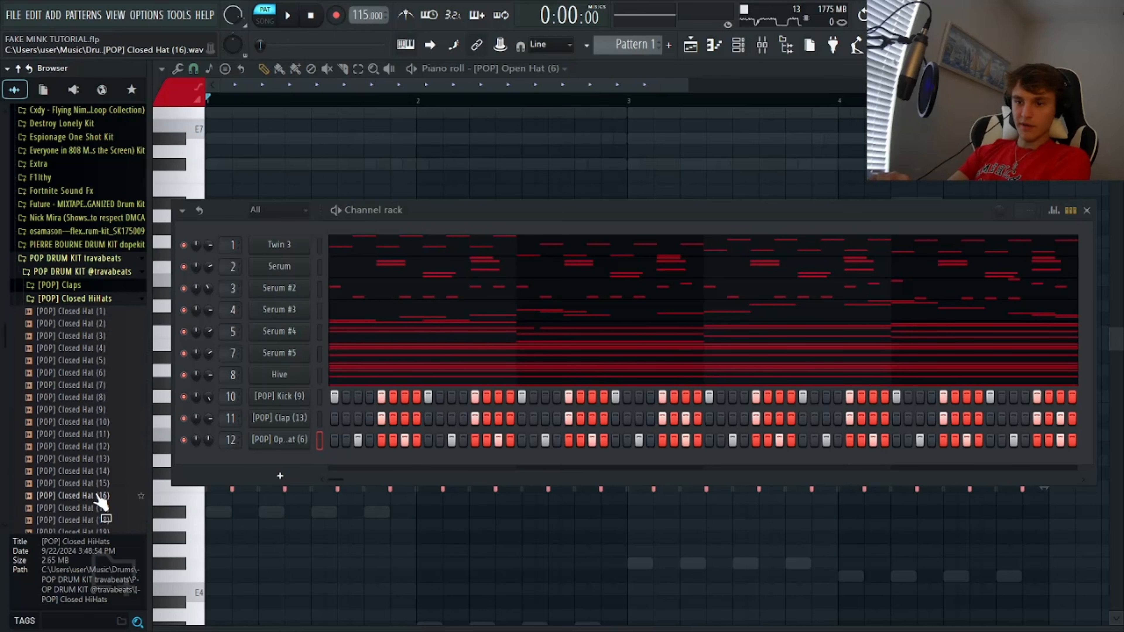
{"action": "left_click_drag", "start_coordinate": [100, 497], "coordinate": [102, 503]}
{"action": "left_click", "coordinate": [93, 435]}
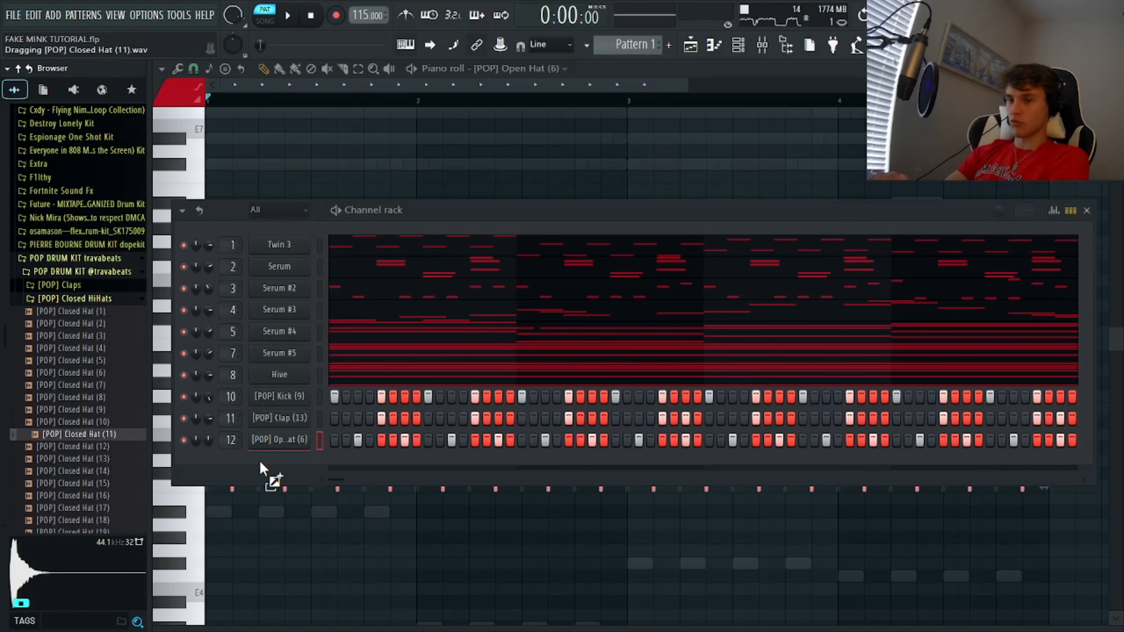
{"action": "left_click_drag", "start_coordinate": [260, 461], "coordinate": [306, 464]}
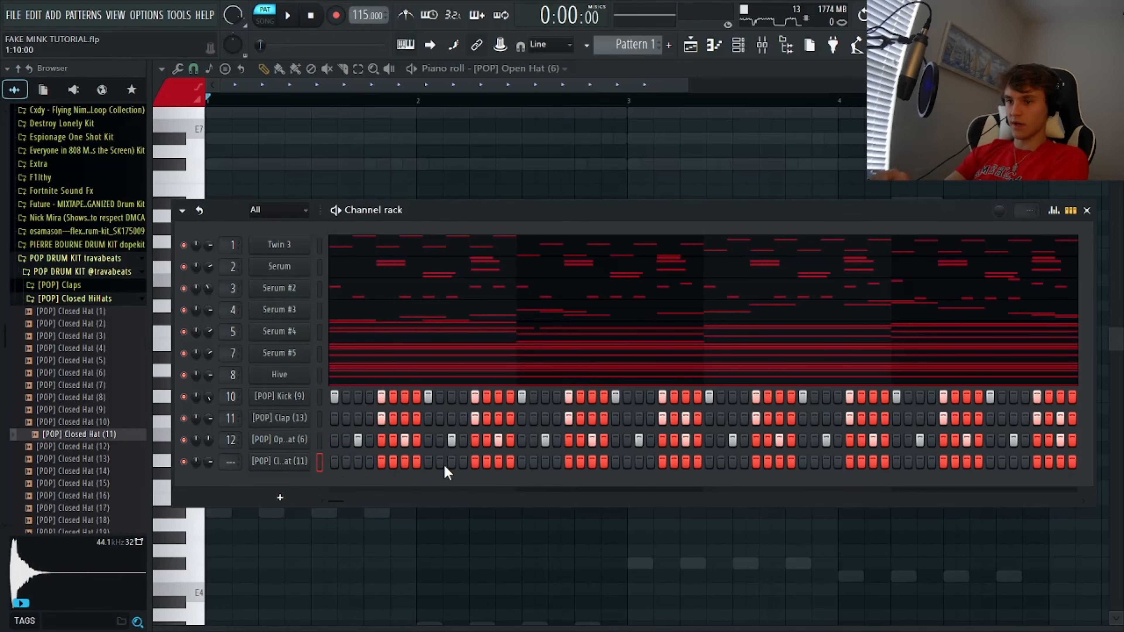
Fill every step of the [POP] Closed Hat (11) channel across the four-bar pattern and play it back.
{"action": "left_click_drag", "start_coordinate": [337, 462], "coordinate": [747, 478]}
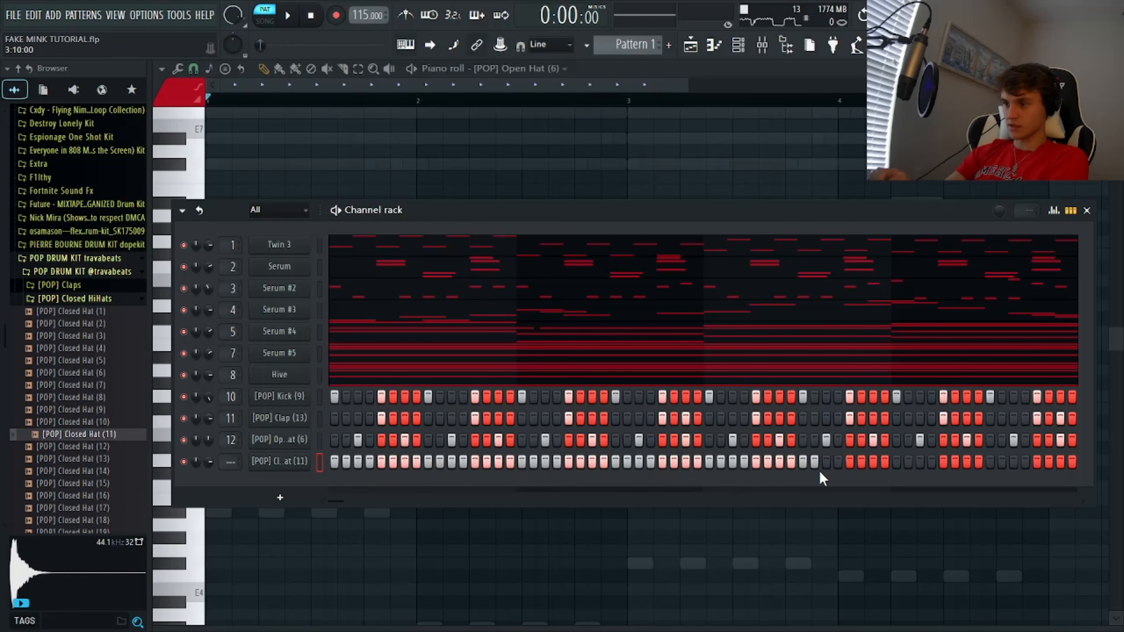
{"action": "key", "text": "space"}
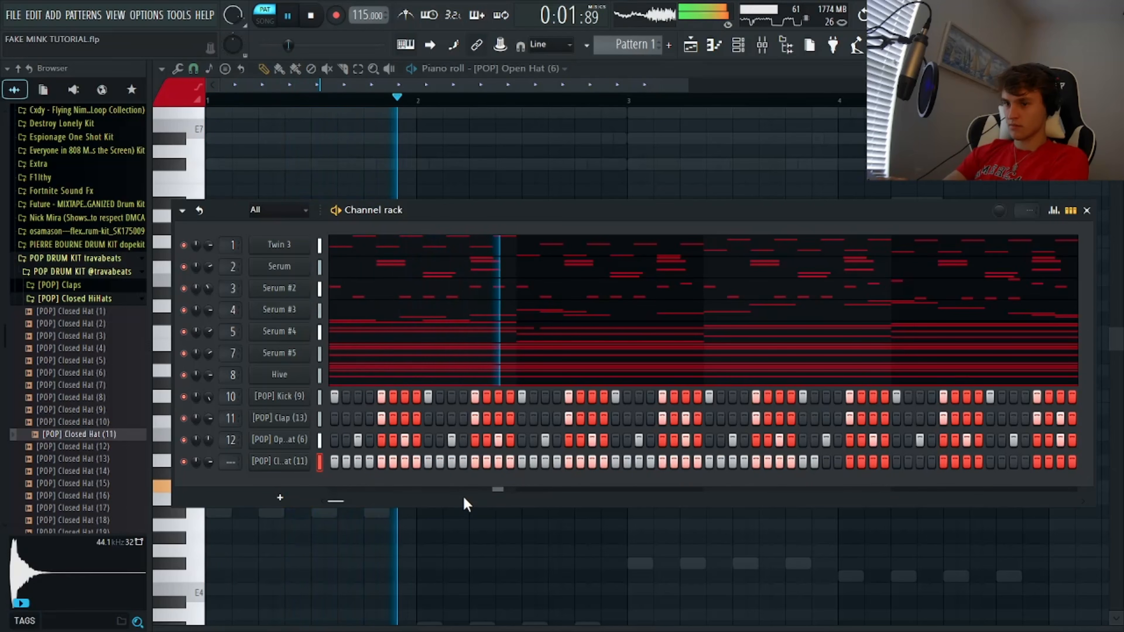
{"action": "key", "text": "space"}
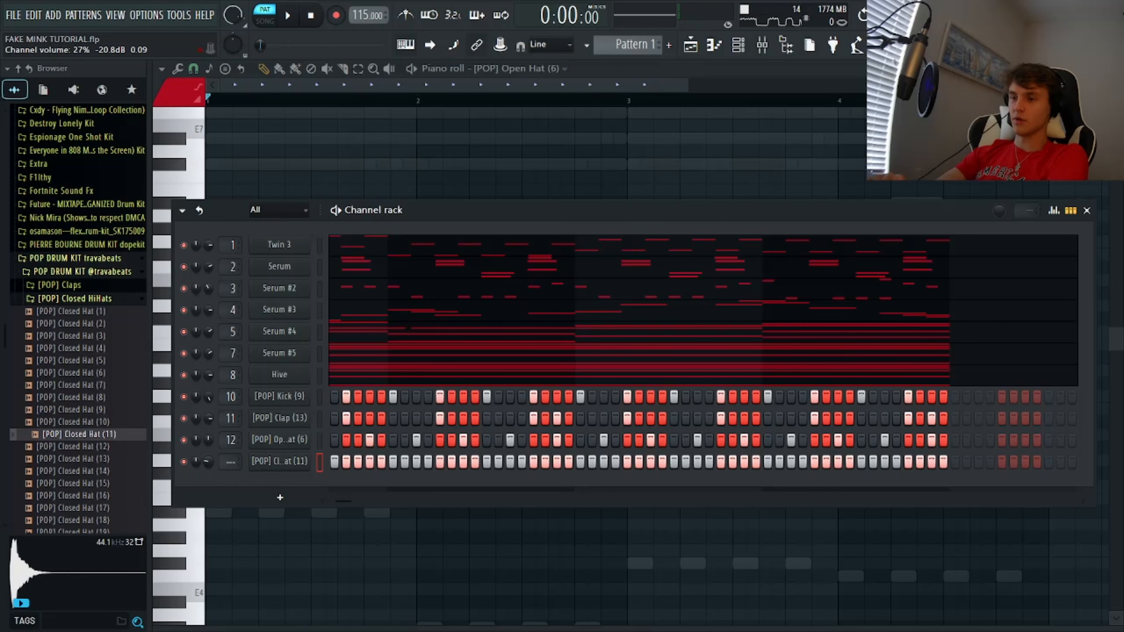
Lower the [POP] Closed Hat (11) channel volume to 25% during playback and route it to mixer insert 13.
{"action": "key", "text": "space"}
{"action": "scroll", "coordinate": [195, 461], "scroll_direction": "down", "scroll_amount": 1}
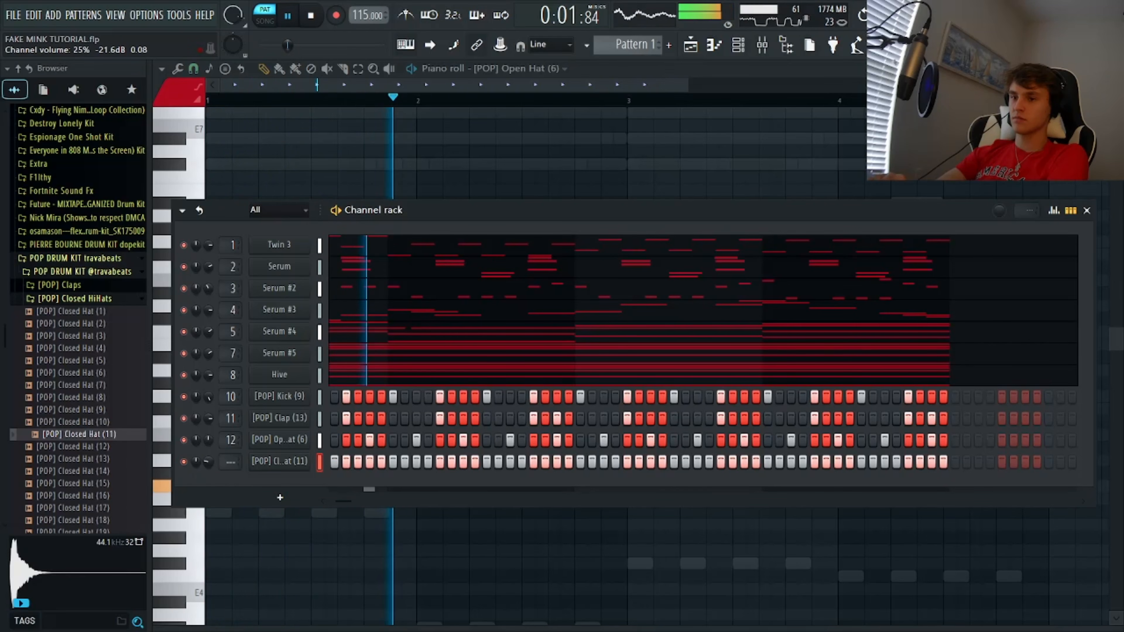
{"action": "left_click", "coordinate": [269, 460]}
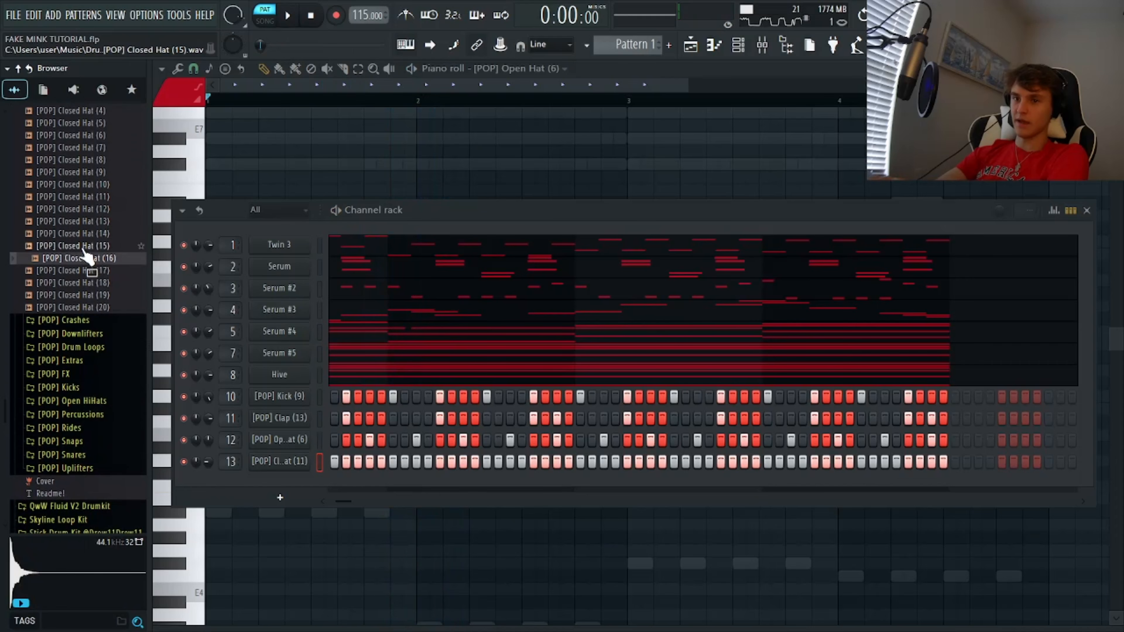
Add [POP] Closed Hat (16) as a new channel with hits on steps 1, 5, 6 and 7, and show its notes.
{"action": "left_click", "coordinate": [82, 257]}
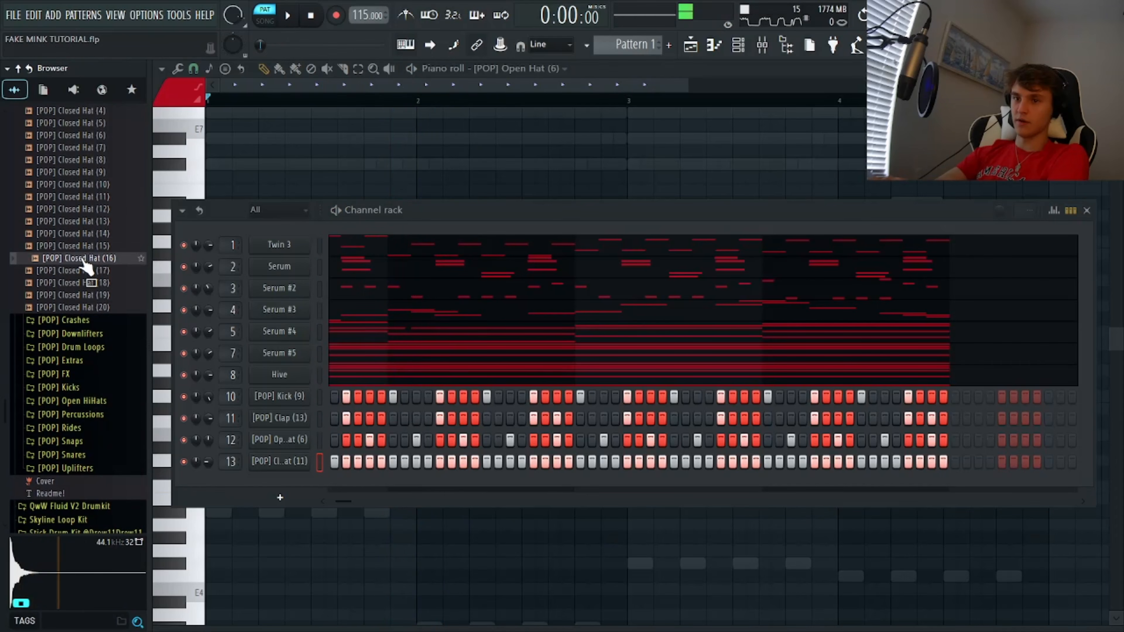
{"action": "left_click_drag", "start_coordinate": [307, 484], "coordinate": [337, 498]}
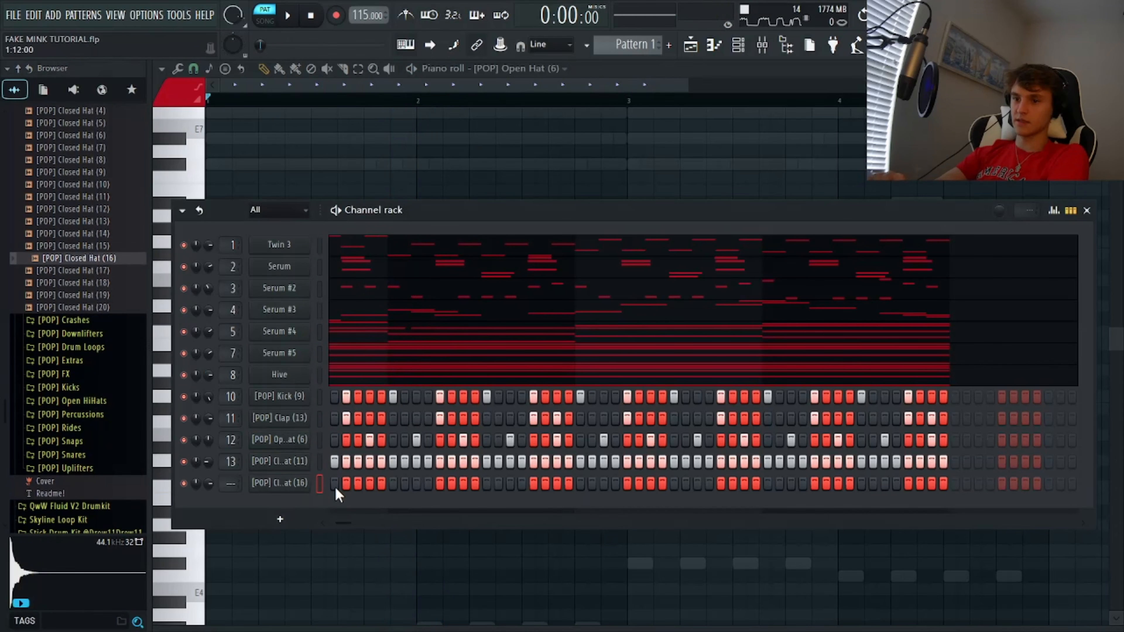
{"action": "key", "text": "space"}
{"action": "key", "text": "F7"}
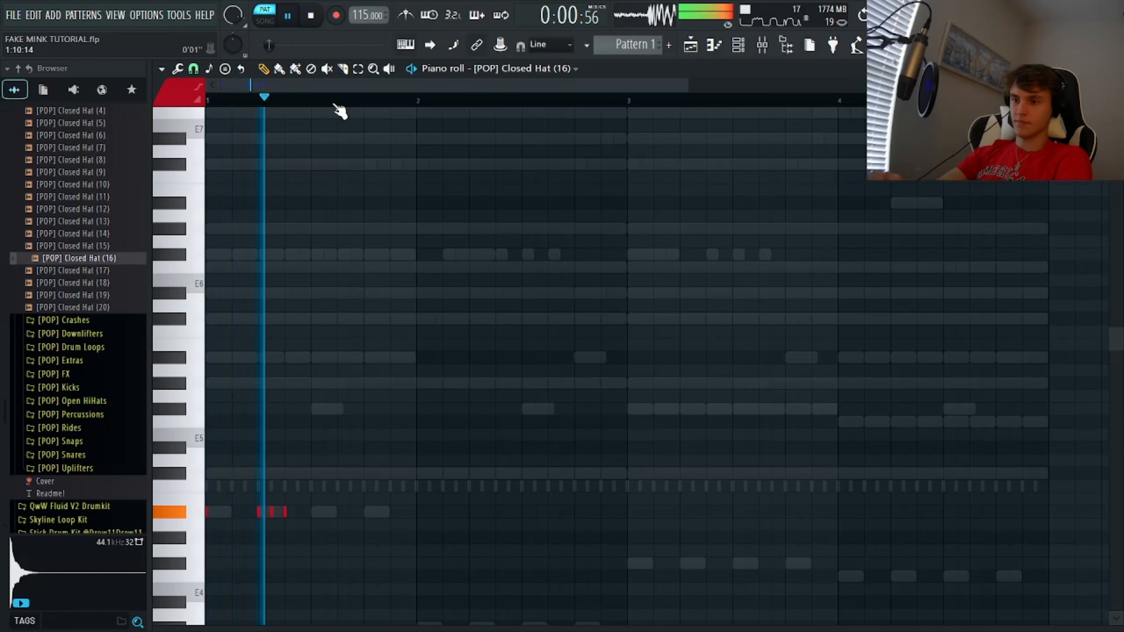
Duplicate the half-bar Closed Hat (16) phrase until it fills all four bars of the pattern.
{"action": "left_click_drag", "start_coordinate": [312, 104], "coordinate": [28, 134]}
{"action": "key", "text": "ctrl+b"}
{"action": "key", "text": "ctrl+b"}
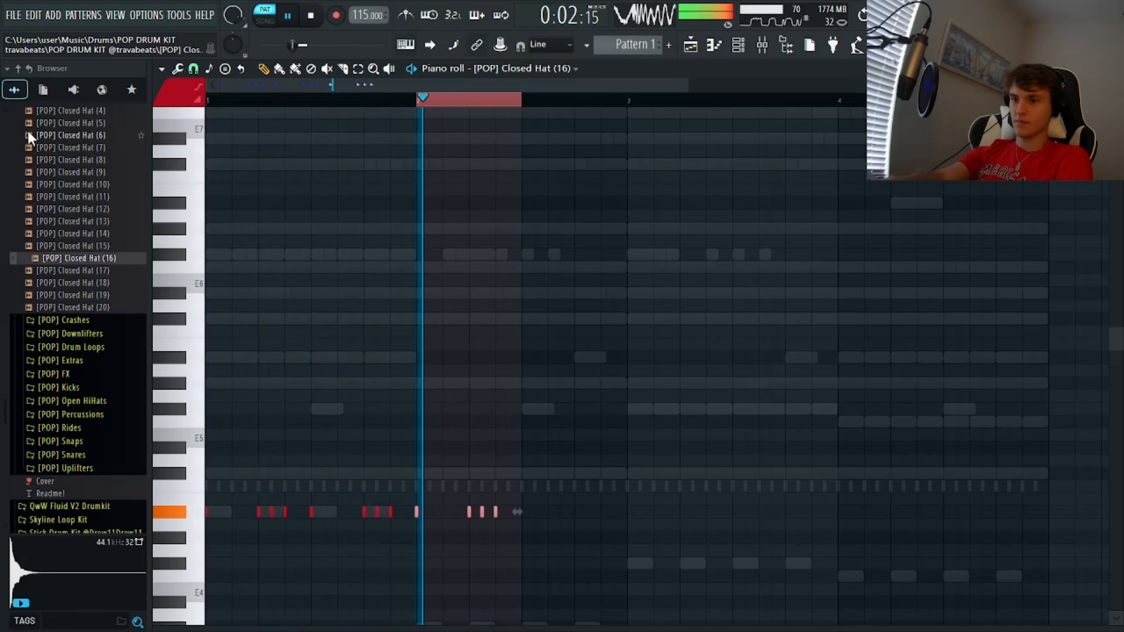
{"action": "key", "text": "ctrl+b"}
{"action": "key", "text": "ctrl+b"}
{"action": "key", "text": "ctrl+b"}
{"action": "key", "text": "ctrl+b"}
{"action": "key", "text": "ctrl+b"}
{"action": "key", "text": "space"}
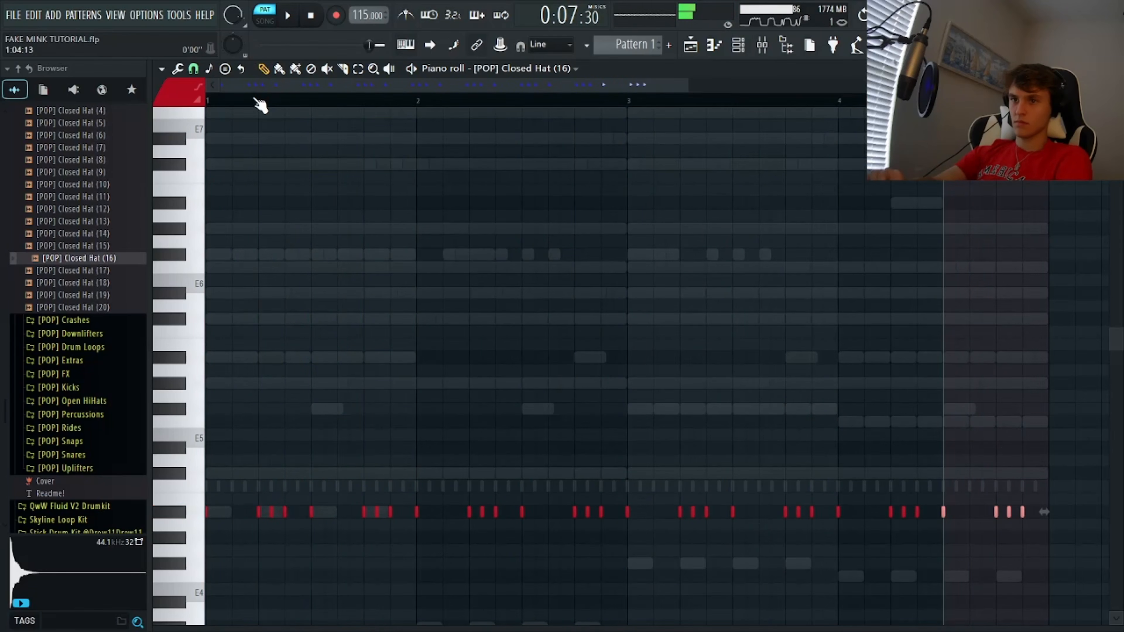
Play the pattern and transpose all the Closed Hat (16) notes down two semitones.
{"action": "key", "text": "space"}
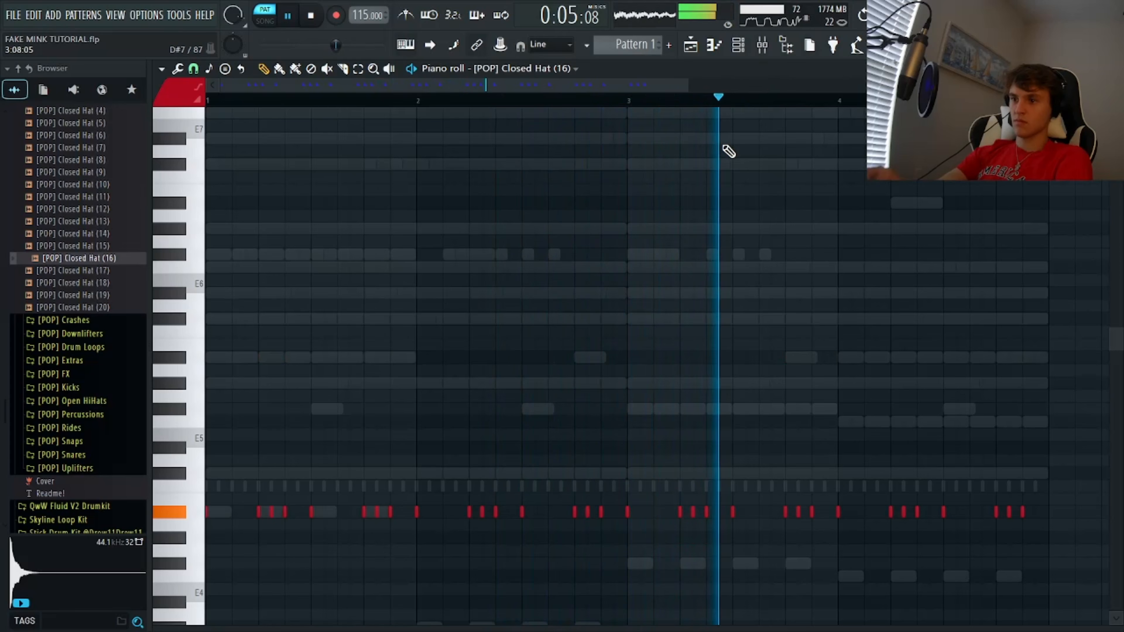
{"action": "key", "text": "shift+Down"}
{"action": "key", "text": "shift+Down"}
{"action": "left_click", "coordinate": [738, 45]}
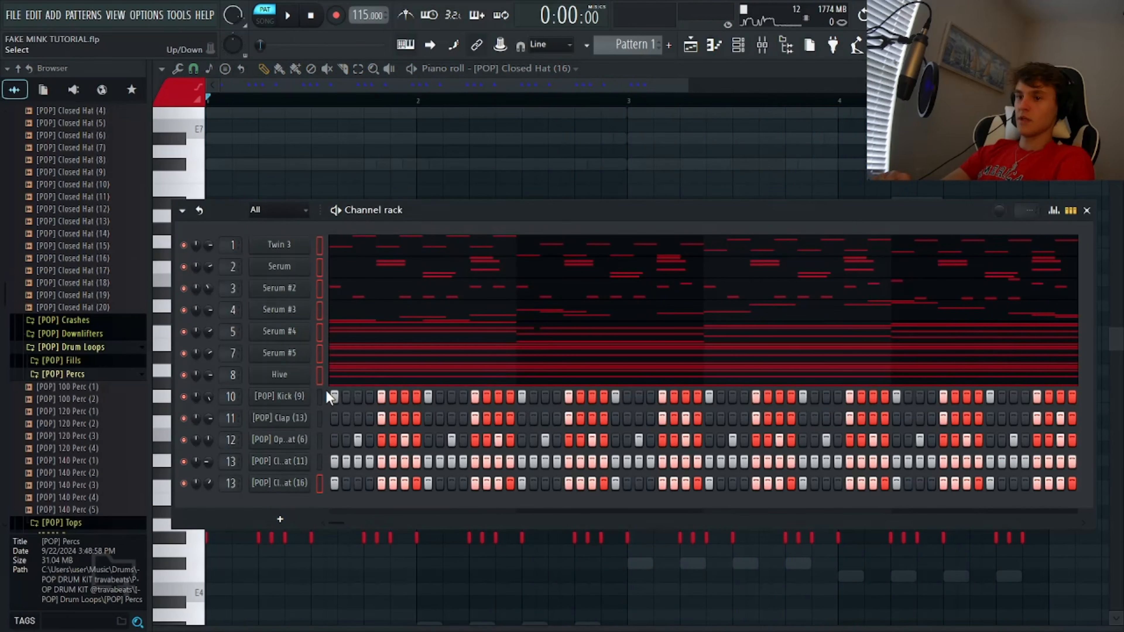
{"action": "left_click", "coordinate": [325, 364]}
{"action": "left_click_drag", "start_coordinate": [325, 364], "coordinate": [315, 251]}
{"action": "left_click", "coordinate": [182, 211]}
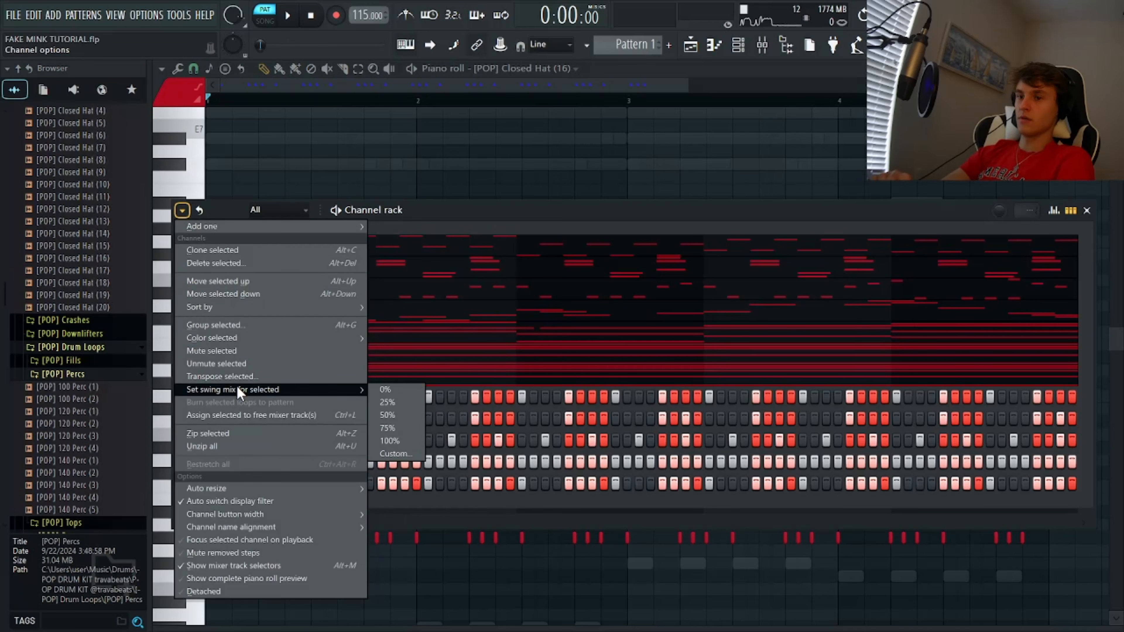
{"action": "key", "text": "Escape"}
Shorten the second set of drum clips on tracks 8 to 16 to end at bar 15 and check the mixer levels during playback.
{"action": "key", "text": "space"}
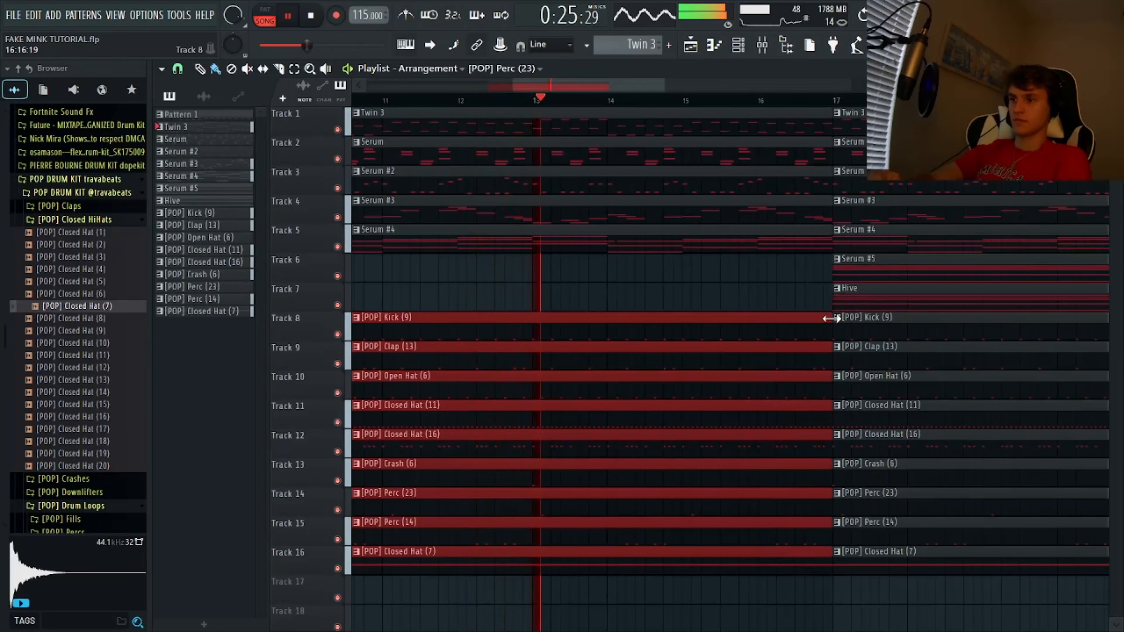
{"action": "left_click_drag", "start_coordinate": [831, 318], "coordinate": [686, 341]}
{"action": "left_click", "coordinate": [711, 367], "text": "ctrl"}
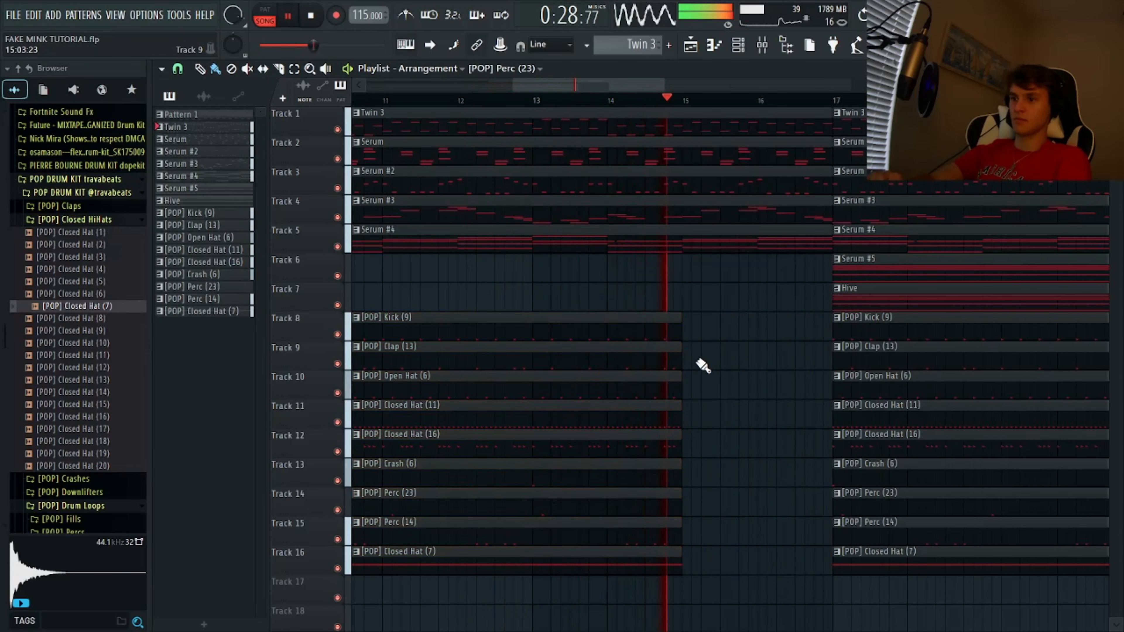
{"action": "scroll", "coordinate": [752, 417], "scroll_direction": "down", "scroll_amount": 5}
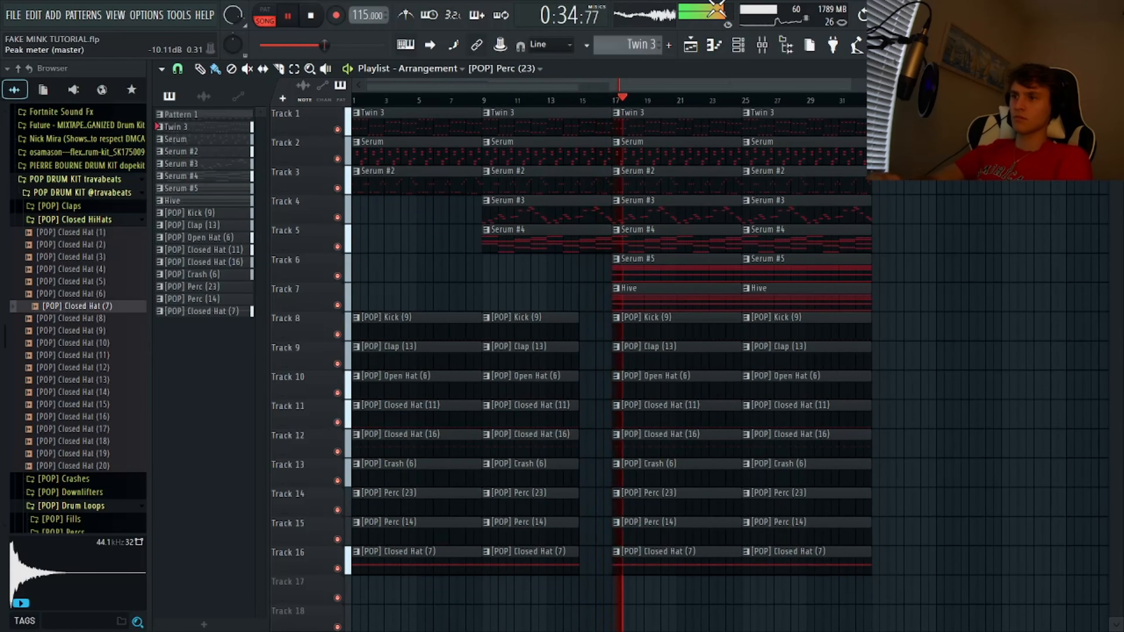
{"action": "key", "text": "F9"}
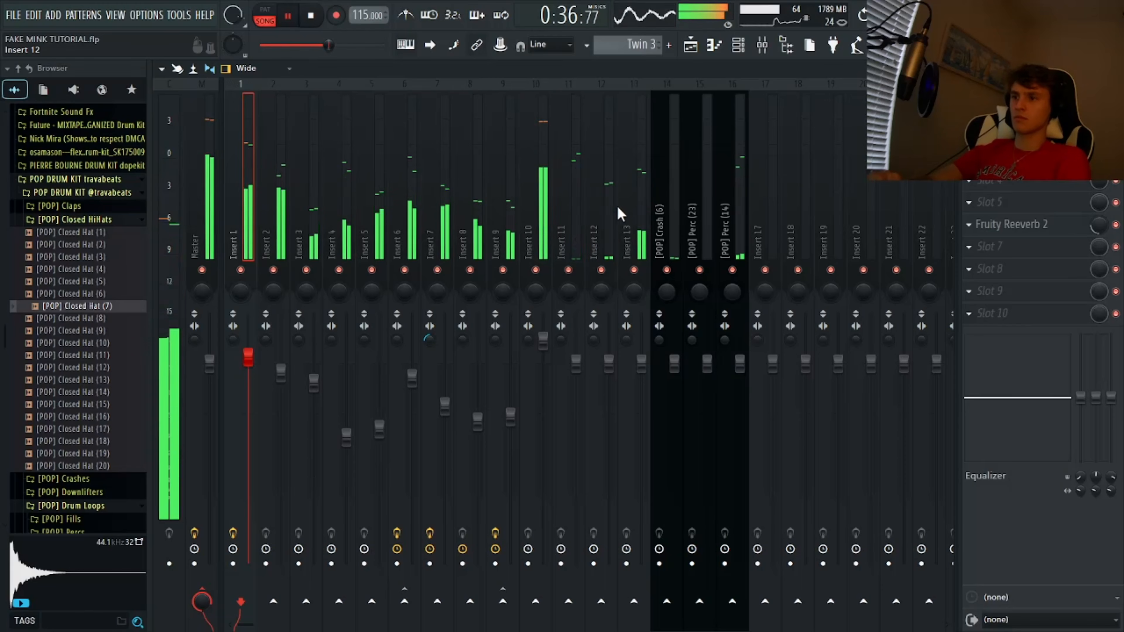
{"action": "left_click", "coordinate": [413, 226]}
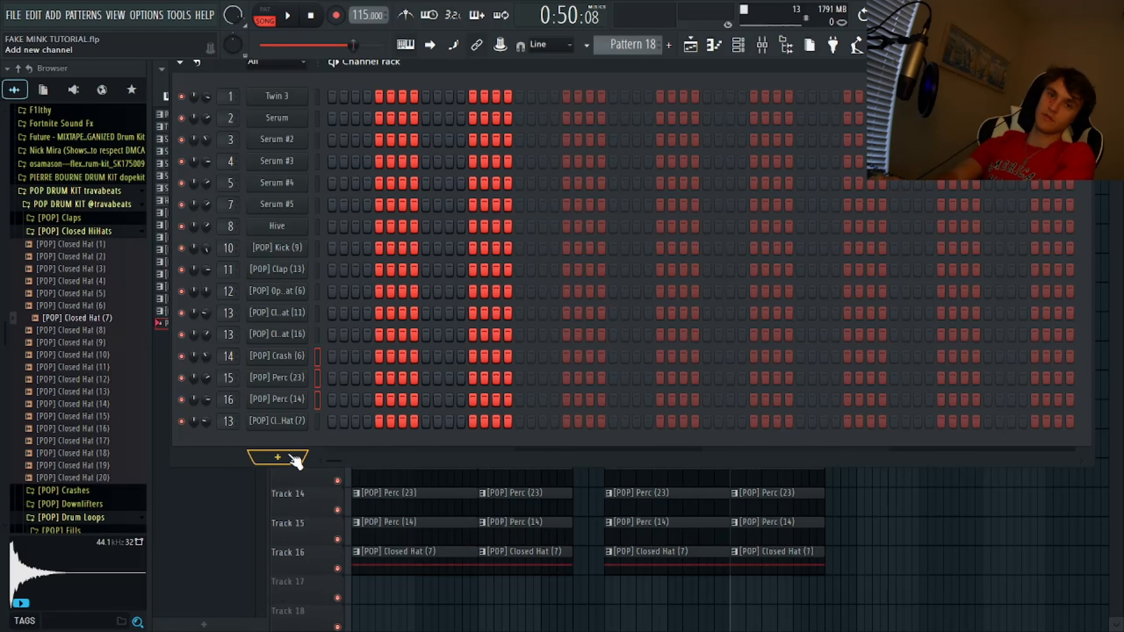
Add a ZENOLOGY instrument channel and load the Harp On It tone from the Plucked/Stroke category.
{"action": "left_click", "coordinate": [263, 458]}
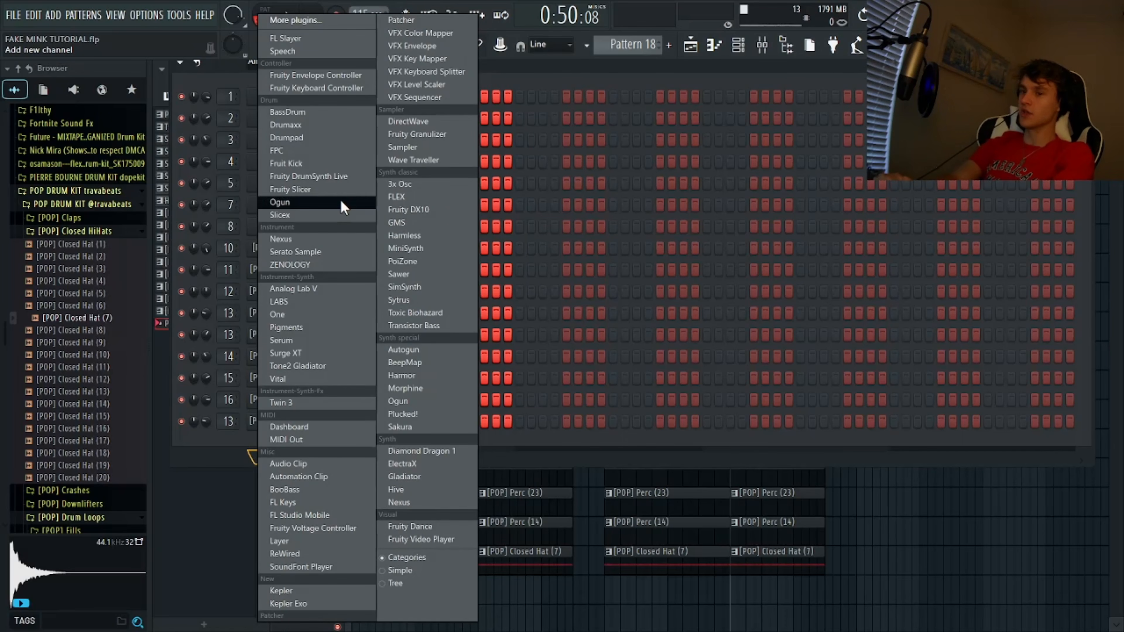
{"action": "left_click", "coordinate": [330, 266]}
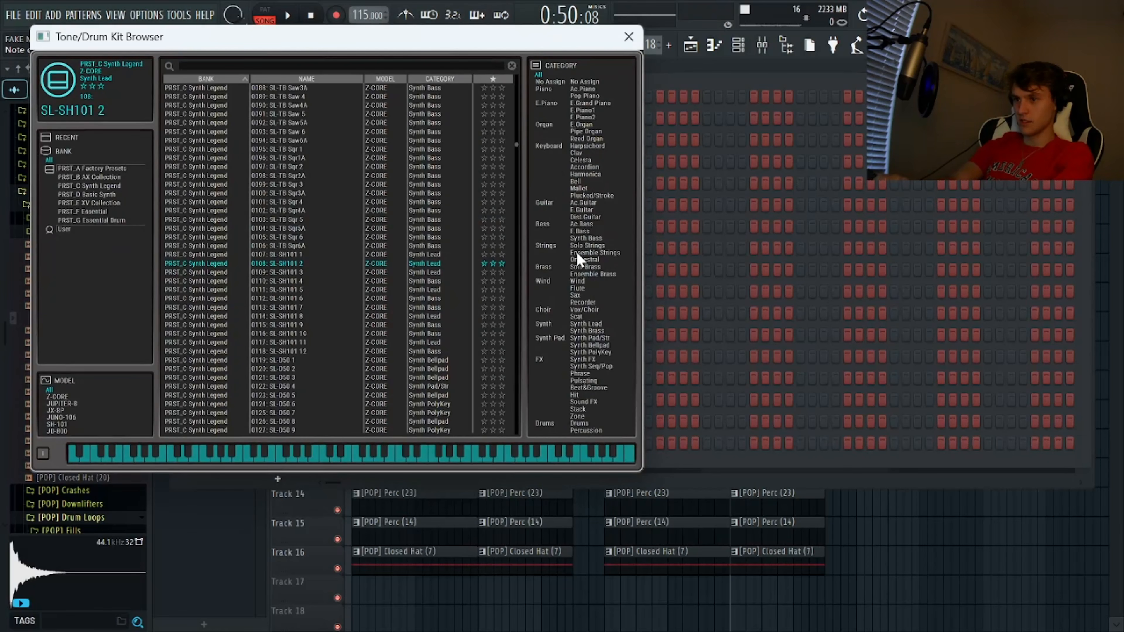
{"action": "left_click", "coordinate": [592, 195]}
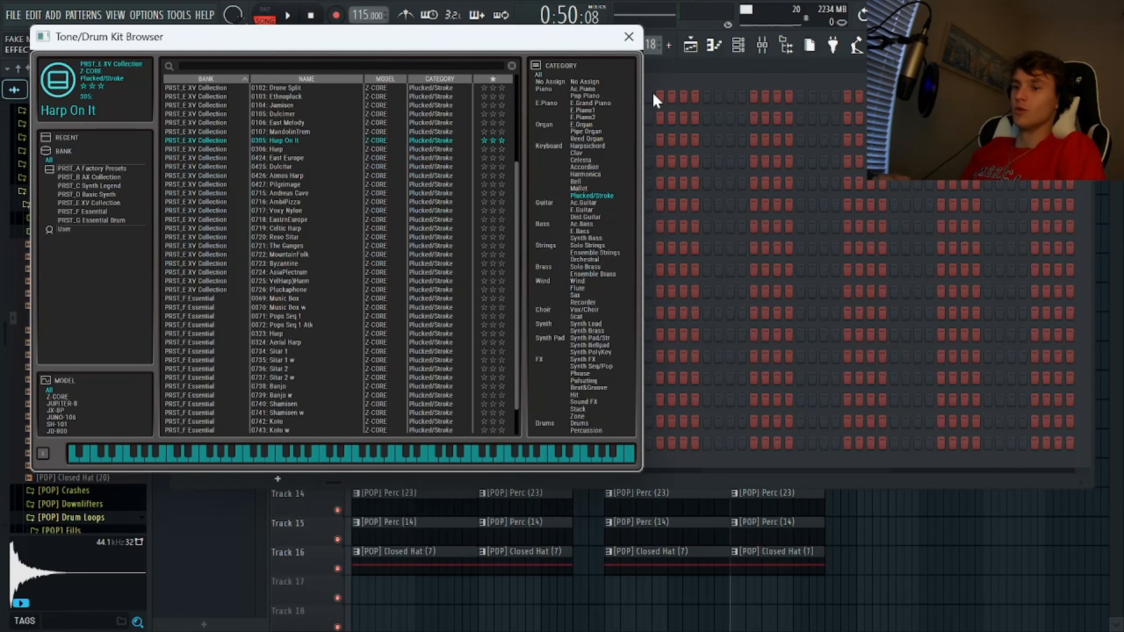
{"action": "left_click", "coordinate": [619, 44]}
Enter short ZENOLOGY notes in bar 1: B5 on step 1, D5 on step 5, C6 on step 7 and B5 on step 9.
{"action": "left_click", "coordinate": [265, 444]}
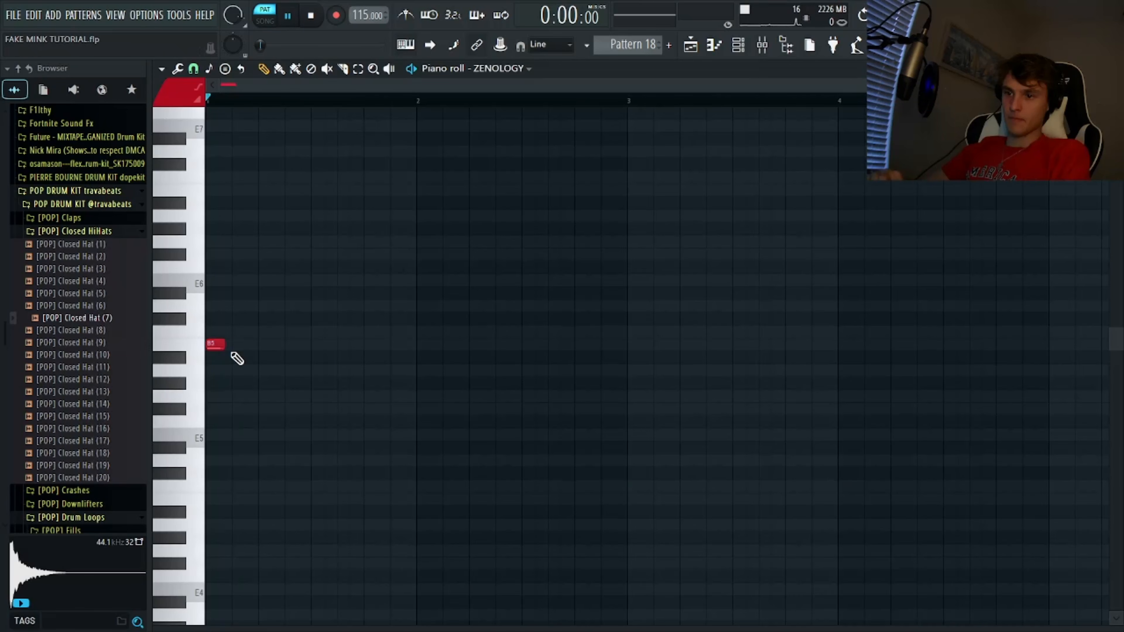
{"action": "key", "text": "space"}
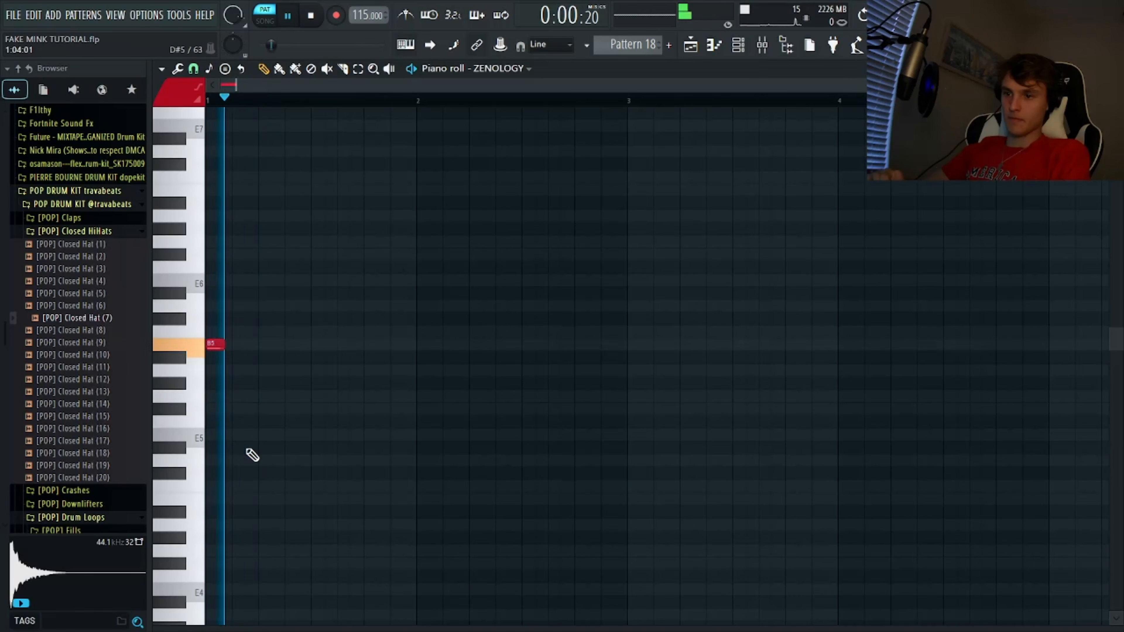
{"action": "key", "text": "space"}
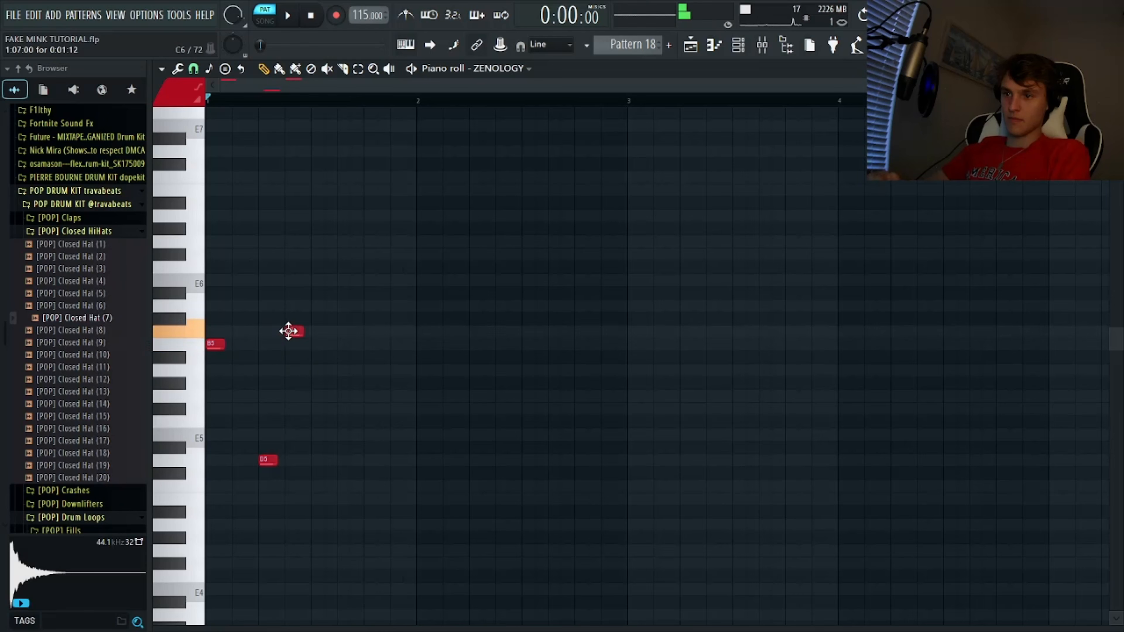
{"action": "key", "text": "space"}
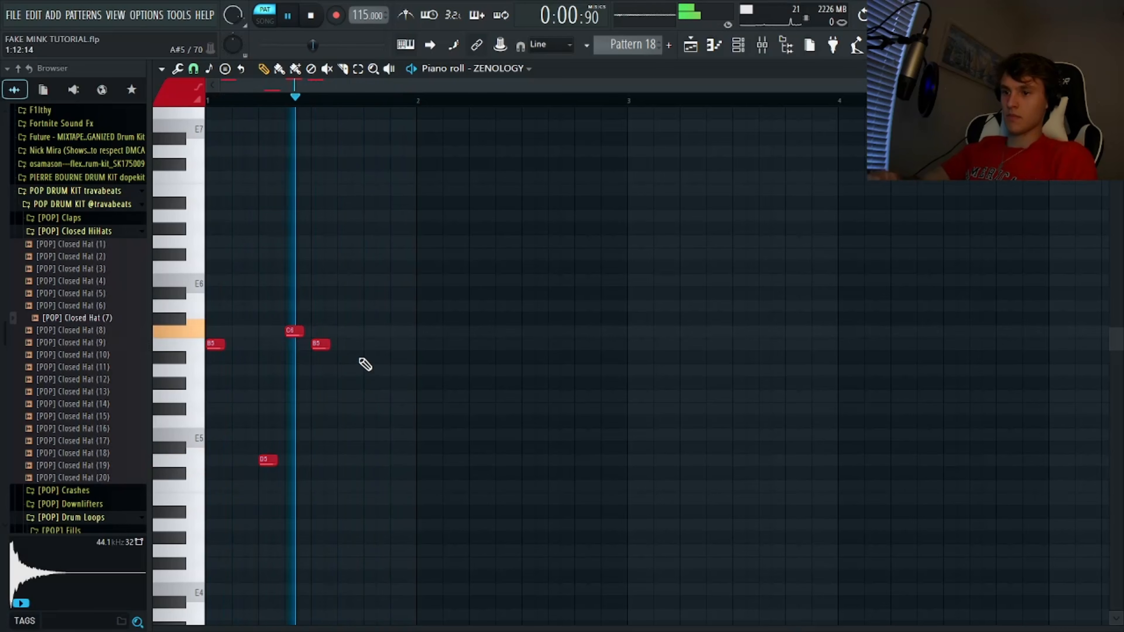
Delete the second B5 note and extend the remaining ZENOLOGY notes with the articulator so each reaches the next.
{"action": "right_click", "coordinate": [320, 346]}
{"action": "key", "text": "alt+l"}
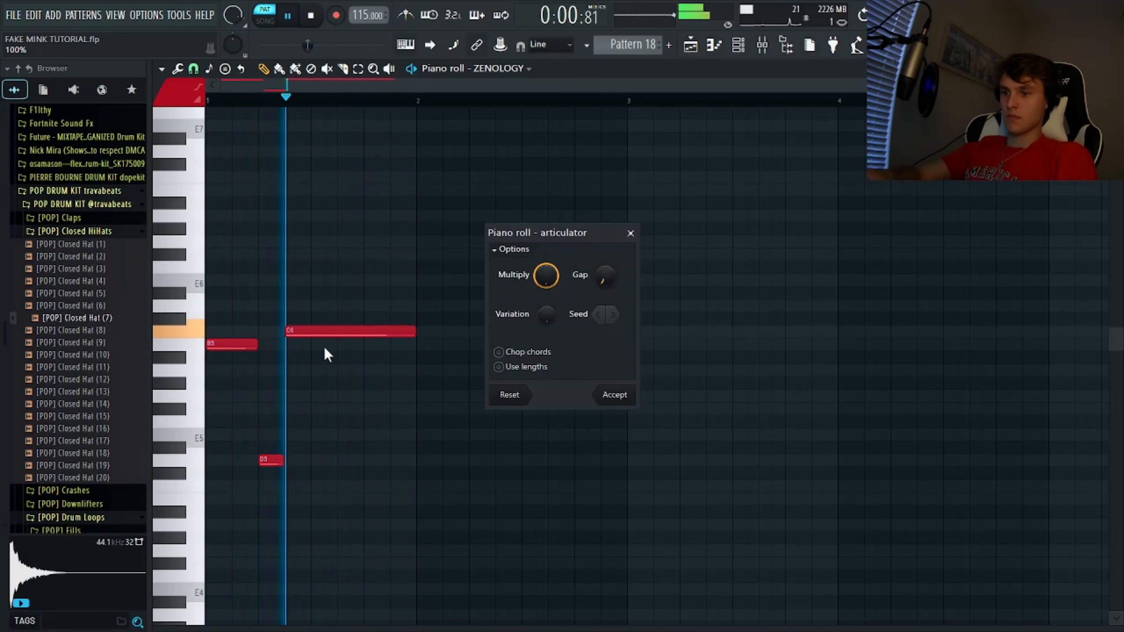
{"action": "left_click", "coordinate": [614, 395]}
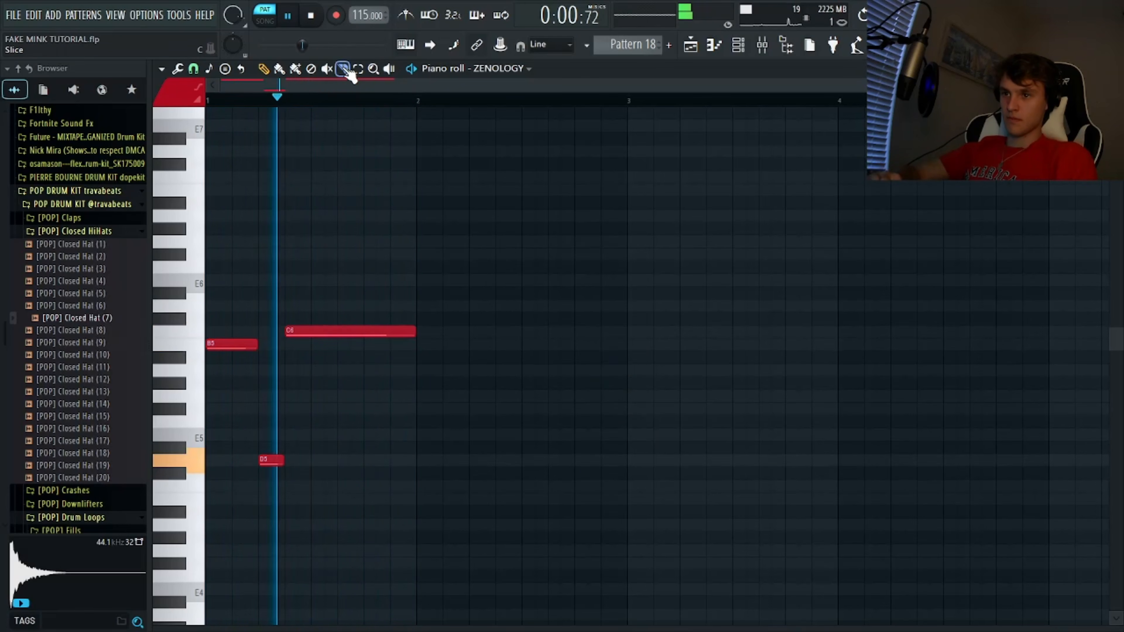
Cut the C6 note off at the half-bar and duplicate the three-note phrase across all four bars.
{"action": "left_click_drag", "start_coordinate": [313, 353], "coordinate": [313, 326]}
{"action": "right_click", "coordinate": [337, 334]}
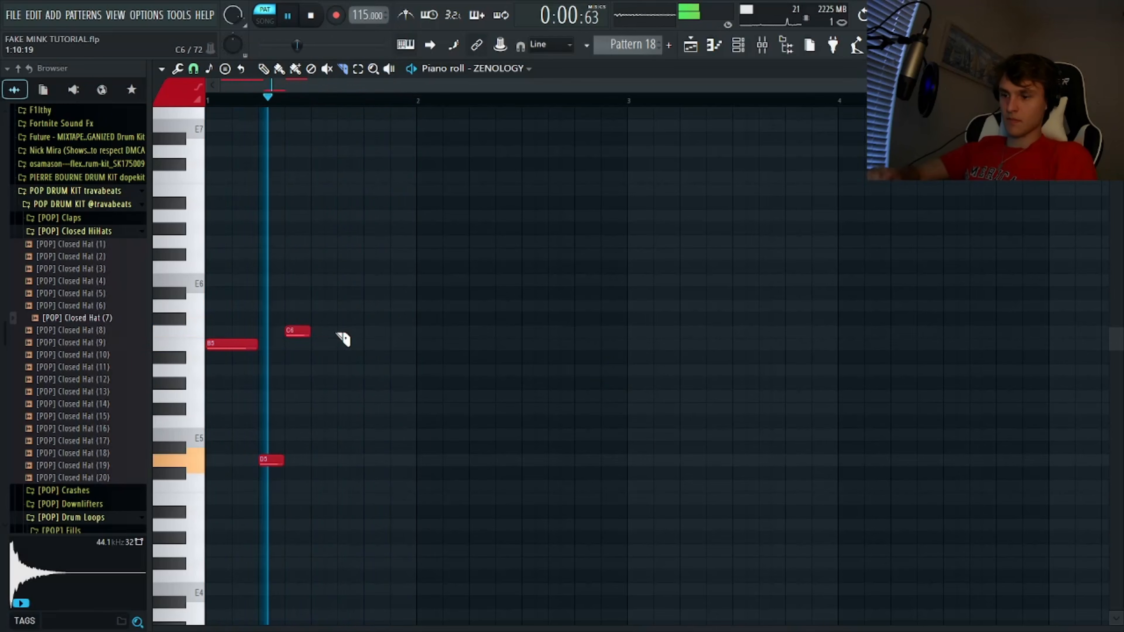
{"action": "key", "text": "ctrl+b"}
{"action": "key", "text": "ctrl+b"}
{"action": "key", "text": "ctrl+b"}
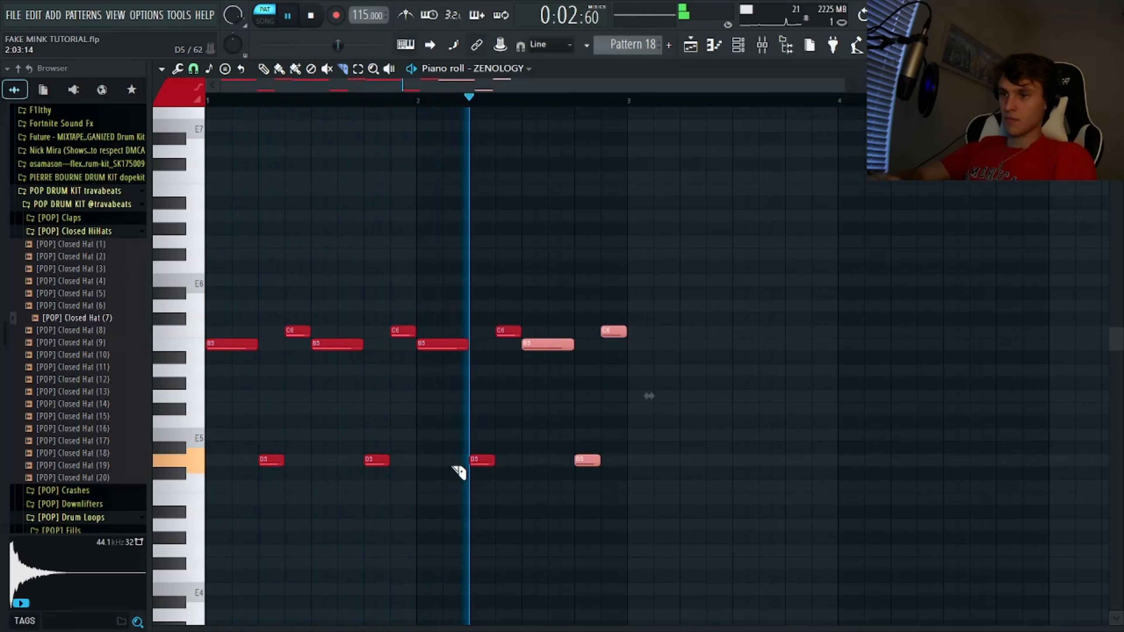
{"action": "scroll", "coordinate": [456, 465], "scroll_direction": "down", "scroll_amount": 1}
{"action": "key", "text": "ctrl+b"}
{"action": "key", "text": "ctrl+b"}
{"action": "key", "text": "ctrl+b"}
{"action": "key", "text": "ctrl+b"}
Raise the D5 notes in bars 3 and 4 by four semitones to F#5.
{"action": "left_click_drag", "start_coordinate": [575, 479], "coordinate": [1056, 402]}
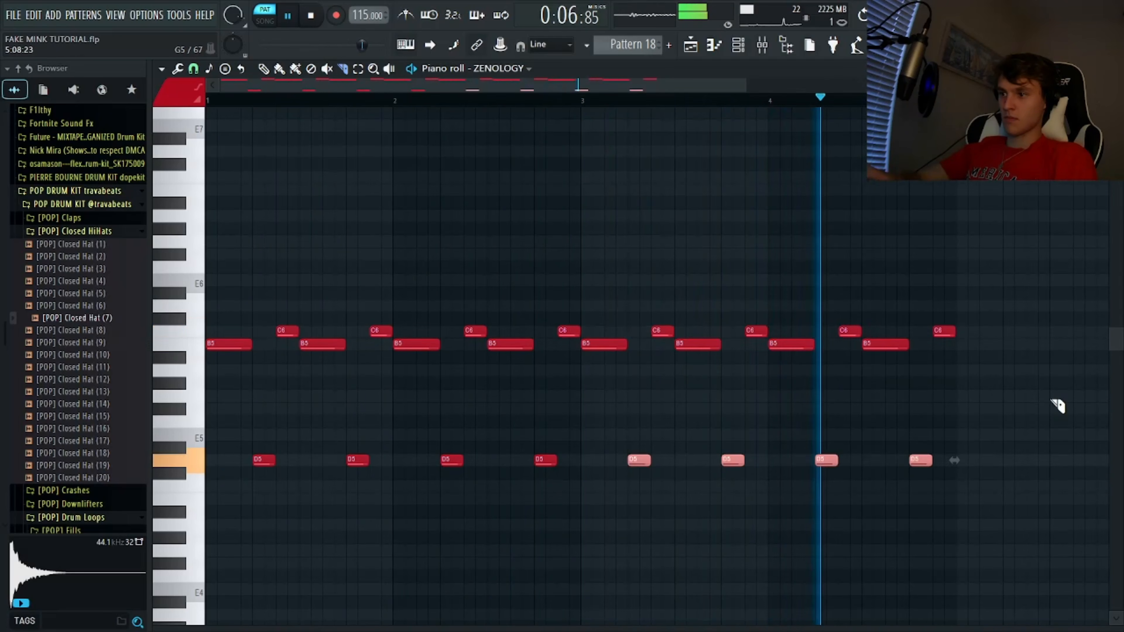
{"action": "key", "text": "Up"}
{"action": "key", "text": "Up"}
{"action": "key", "text": "Up"}
{"action": "key", "text": "Up"}
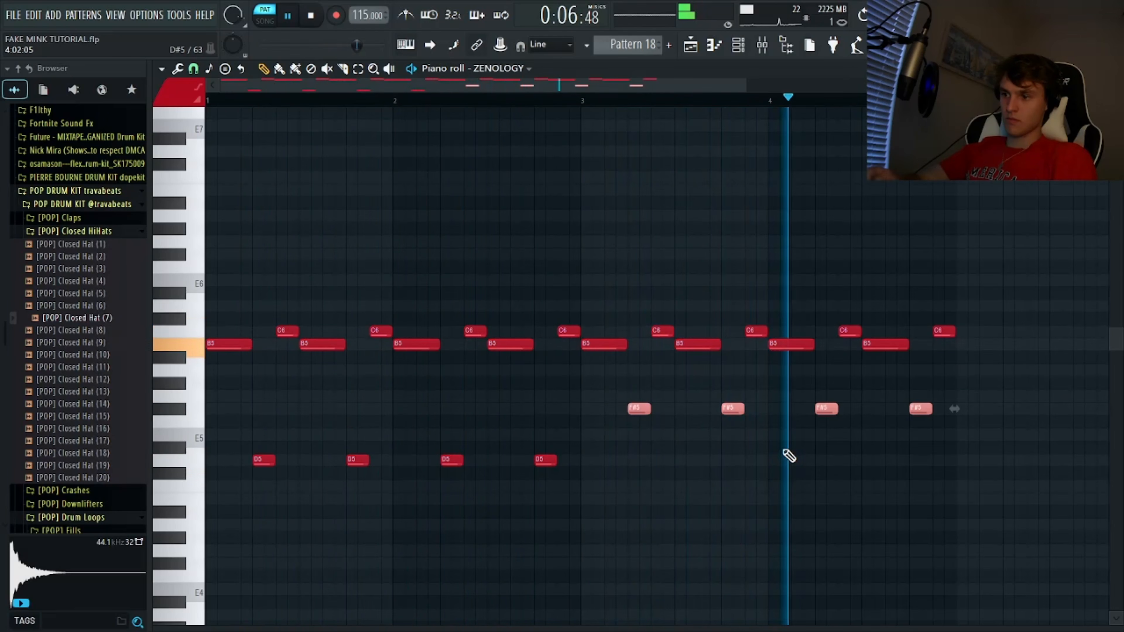
Raise all the C6 notes by two semitones to D6 and deselect them.
{"action": "left_click_drag", "start_coordinate": [283, 328], "coordinate": [1065, 307]}
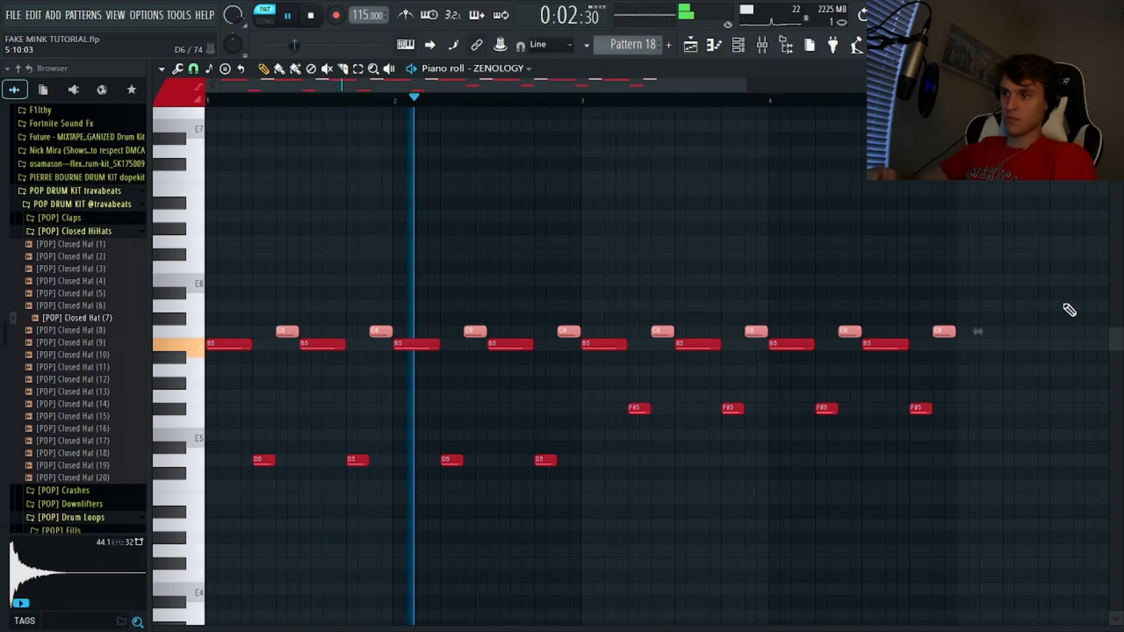
{"action": "key", "text": "shift+Up"}
{"action": "key", "text": "shift+Up"}
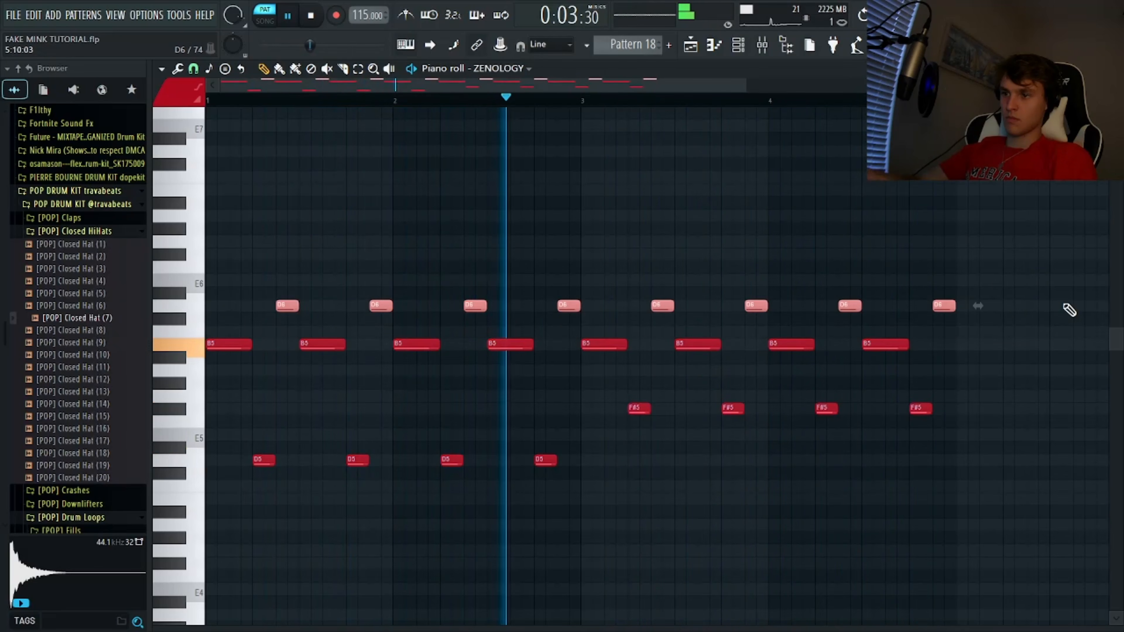
{"action": "left_click", "coordinate": [674, 289], "text": "ctrl"}
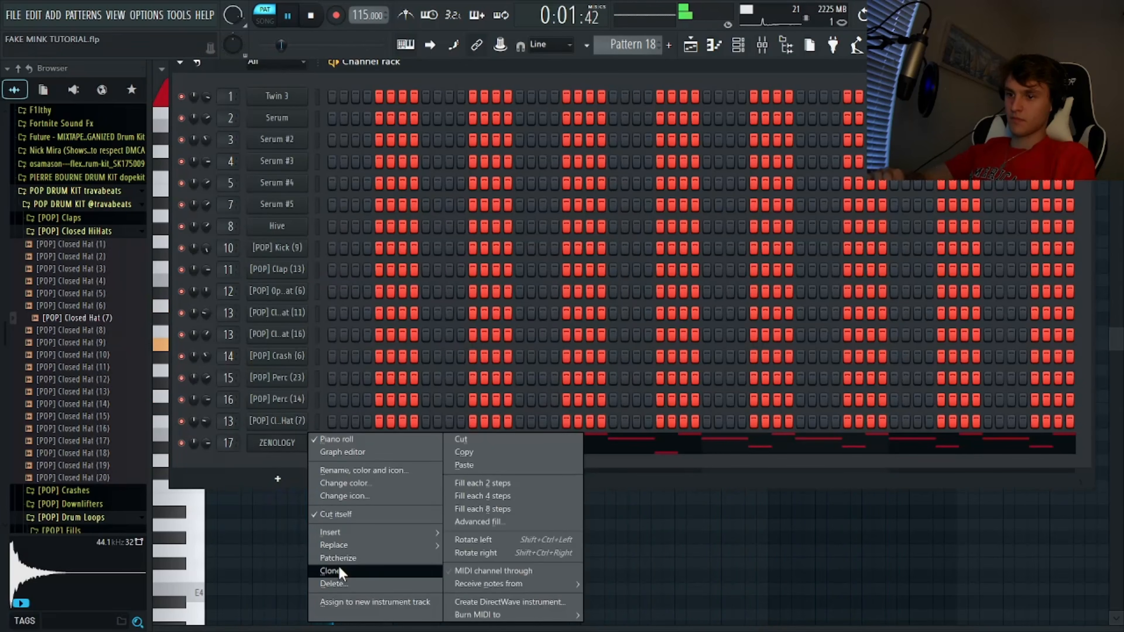
Clone the ZENOLOGY channel and load the 12str Gtr 2 tone from the Ac.Guitar category in the copy.
{"action": "left_click", "coordinate": [339, 567]}
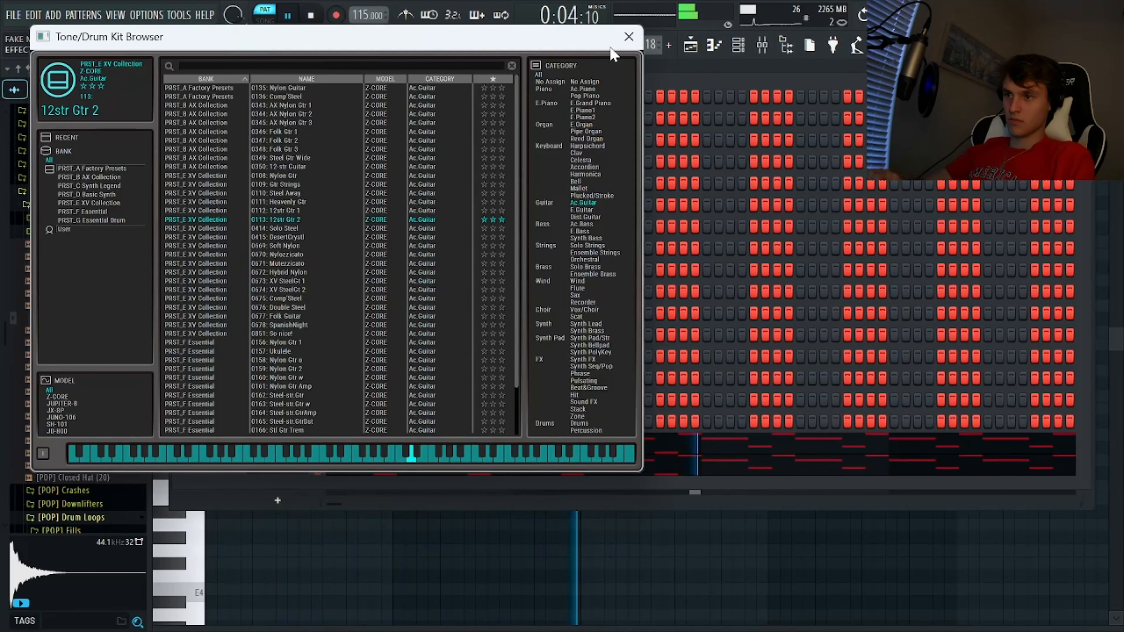
Close the tone browser and slice every B4 note of the ZENOLOGY #2 melody into two equal halves.
{"action": "left_click", "coordinate": [628, 37]}
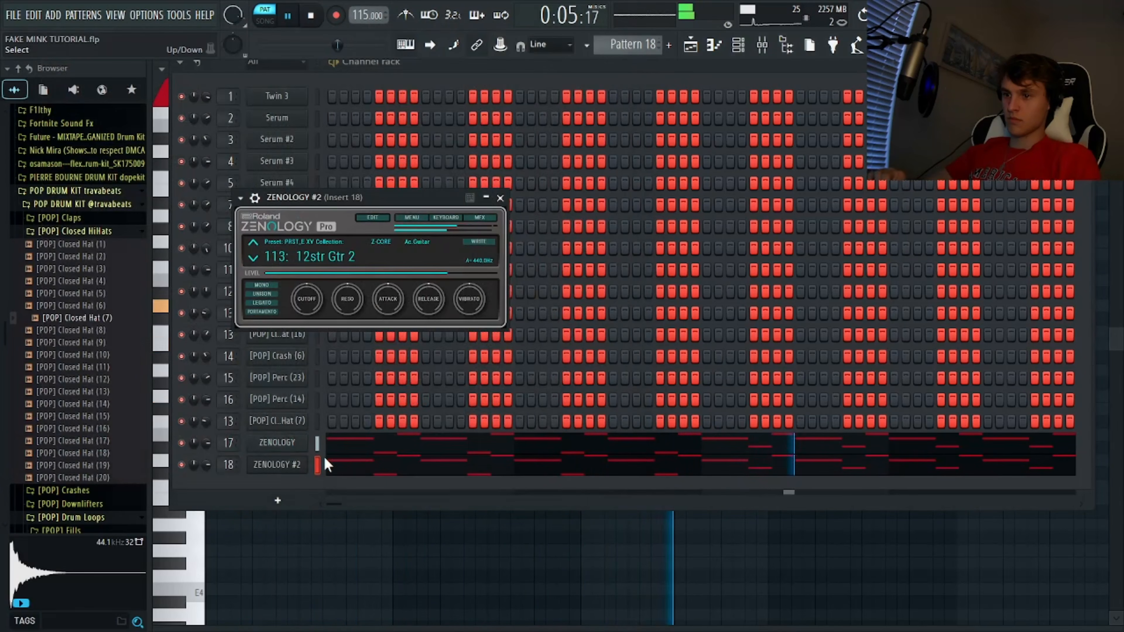
{"action": "right_click", "coordinate": [309, 463]}
{"action": "left_click", "coordinate": [336, 441]}
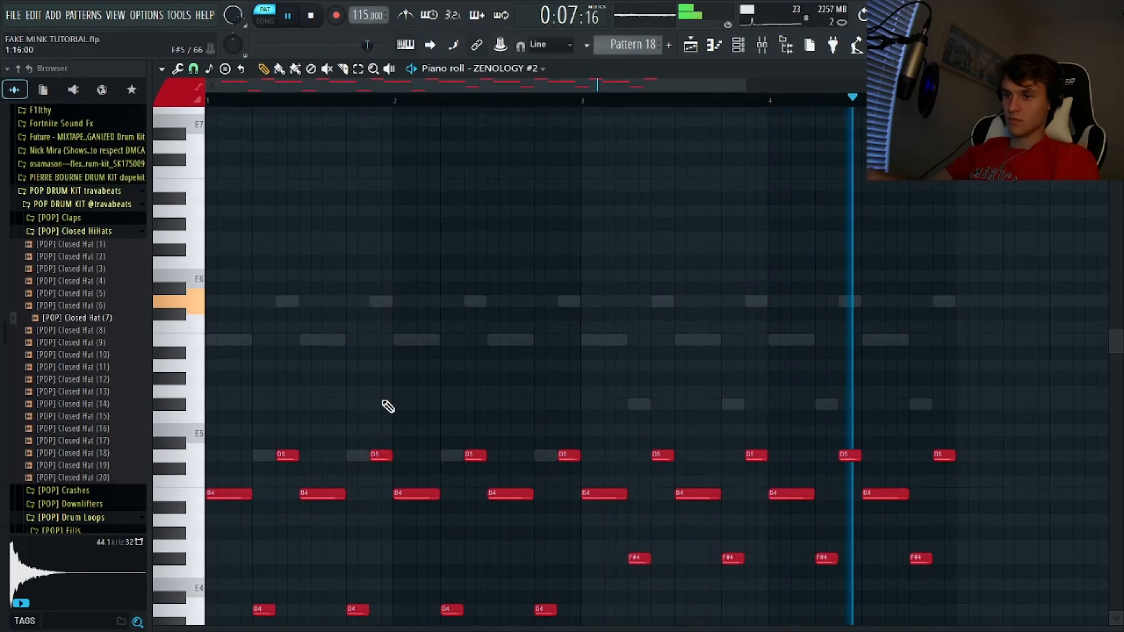
{"action": "left_click", "coordinate": [344, 68]}
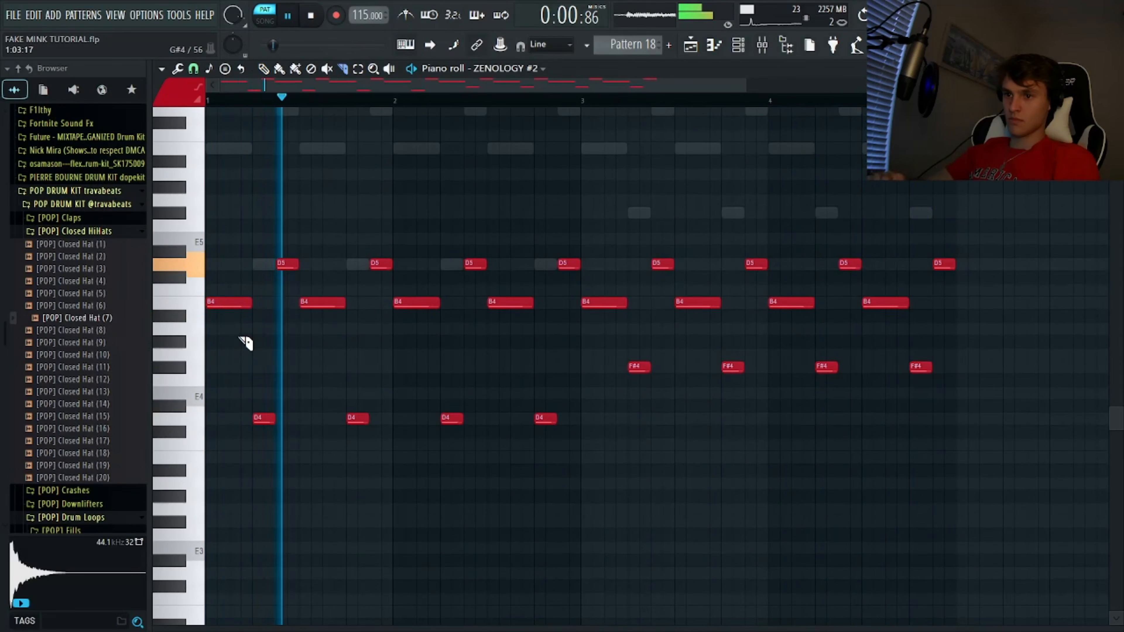
{"action": "left_click_drag", "start_coordinate": [231, 336], "coordinate": [229, 283]}
{"action": "left_click_drag", "start_coordinate": [322, 333], "coordinate": [327, 294]}
{"action": "left_click_drag", "start_coordinate": [407, 462], "coordinate": [888, 177]}
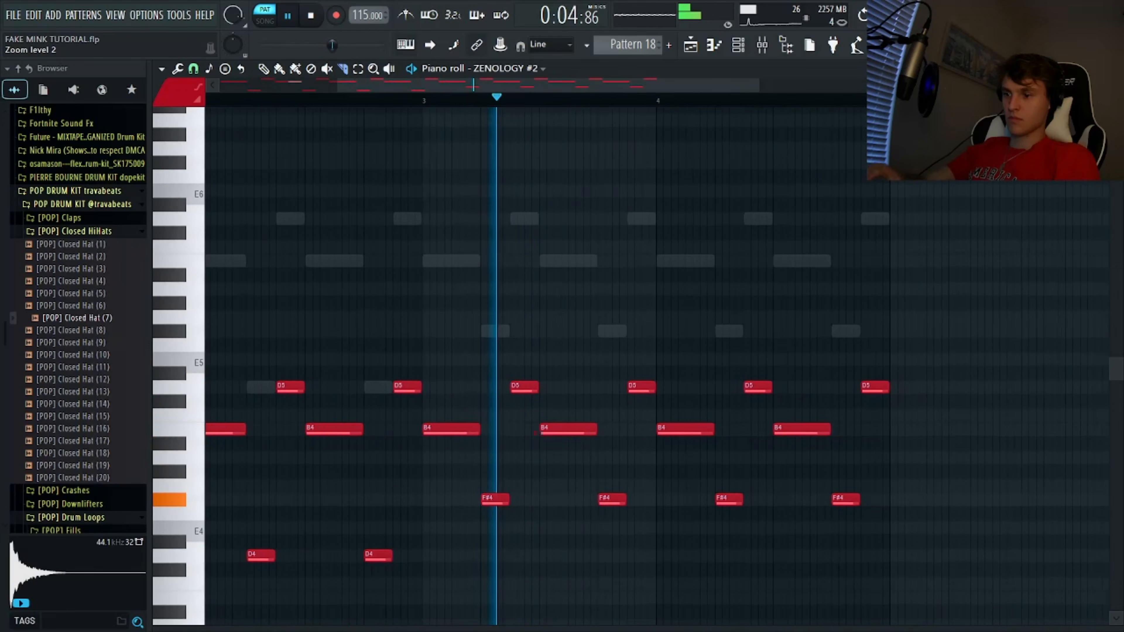
{"action": "scroll", "coordinate": [758, 414], "scroll_direction": "down", "scroll_amount": 2}
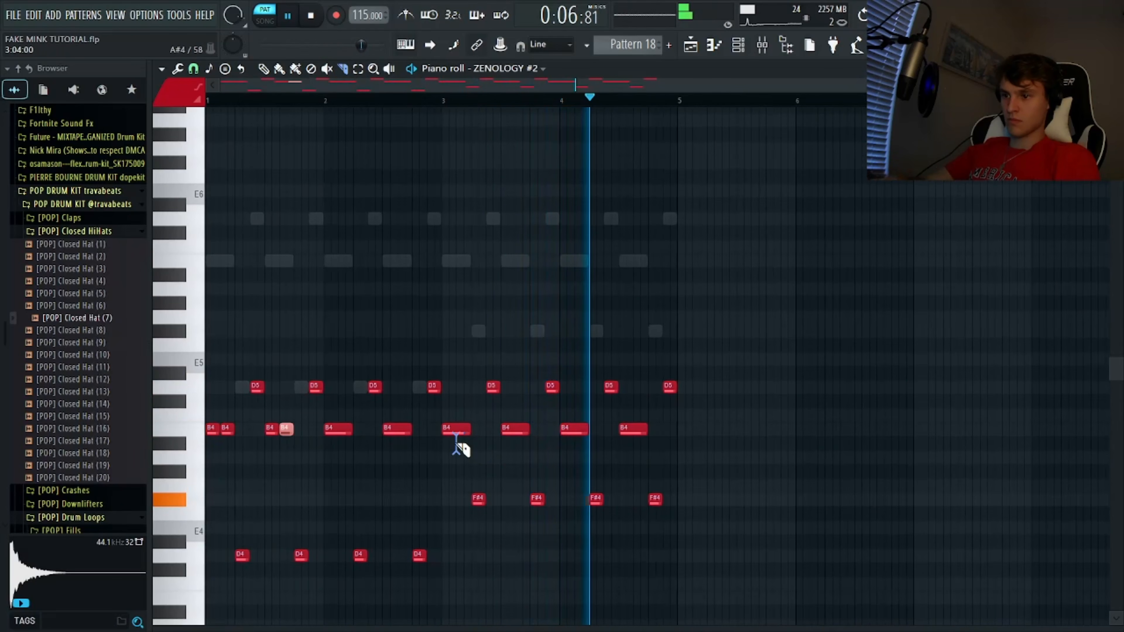
{"action": "left_click_drag", "start_coordinate": [457, 447], "coordinate": [464, 428]}
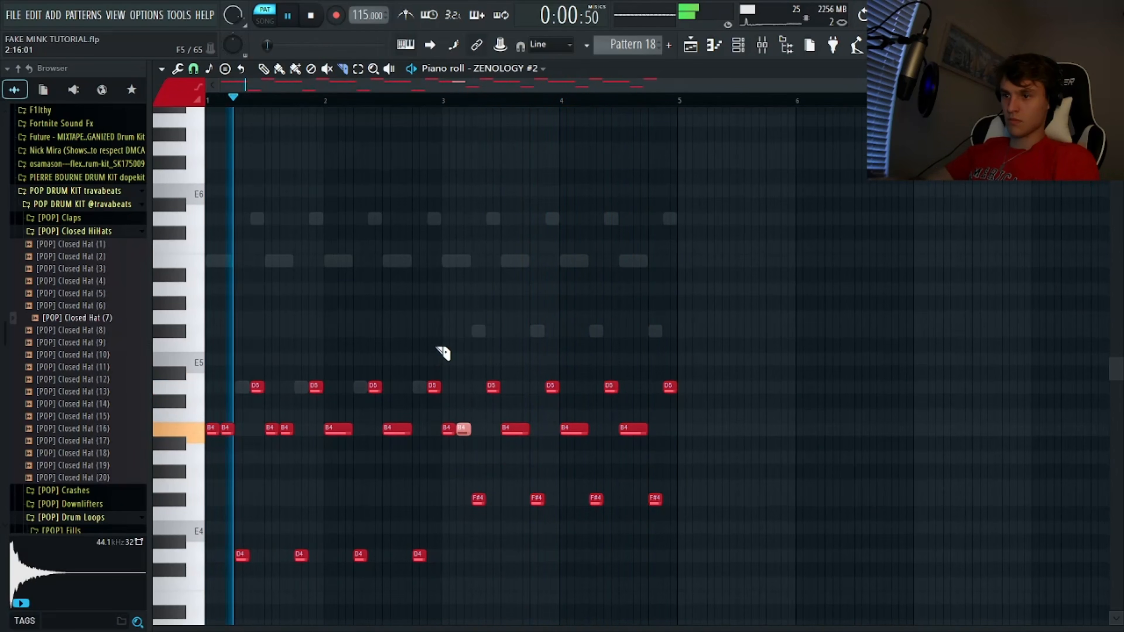
{"action": "left_click_drag", "start_coordinate": [435, 338], "coordinate": [346, 607]}
Stop playback and set up a third ZENOLOGY channel with the 041: St.FM EP tone.
{"action": "key", "text": "space"}
{"action": "key", "text": "F6"}
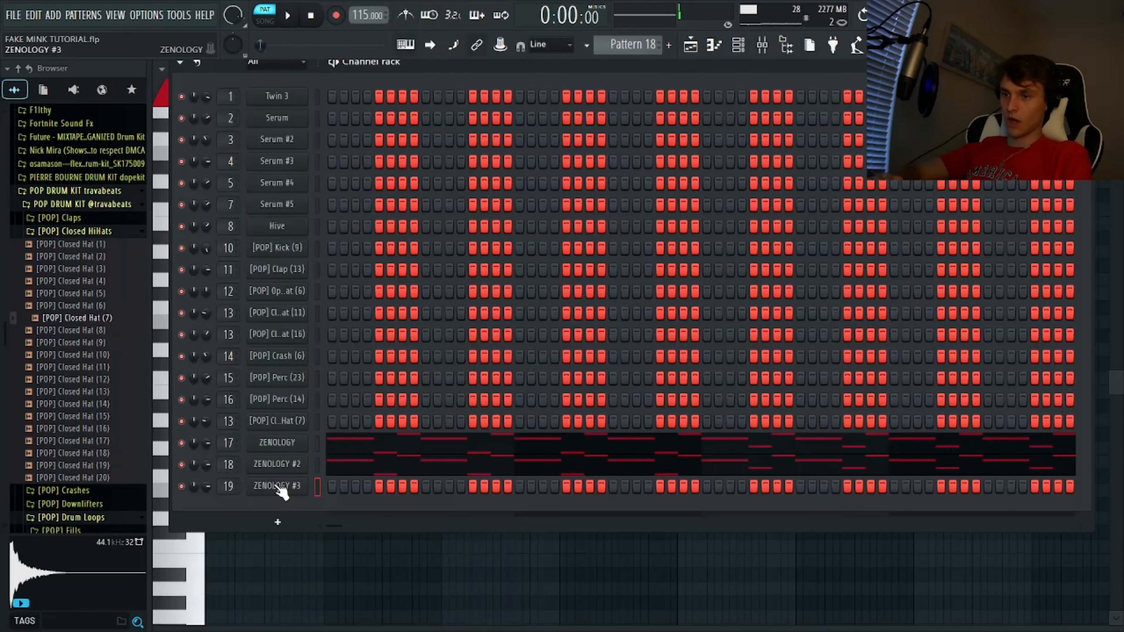
{"action": "left_click", "coordinate": [277, 486]}
{"action": "left_click", "coordinate": [457, 267]}
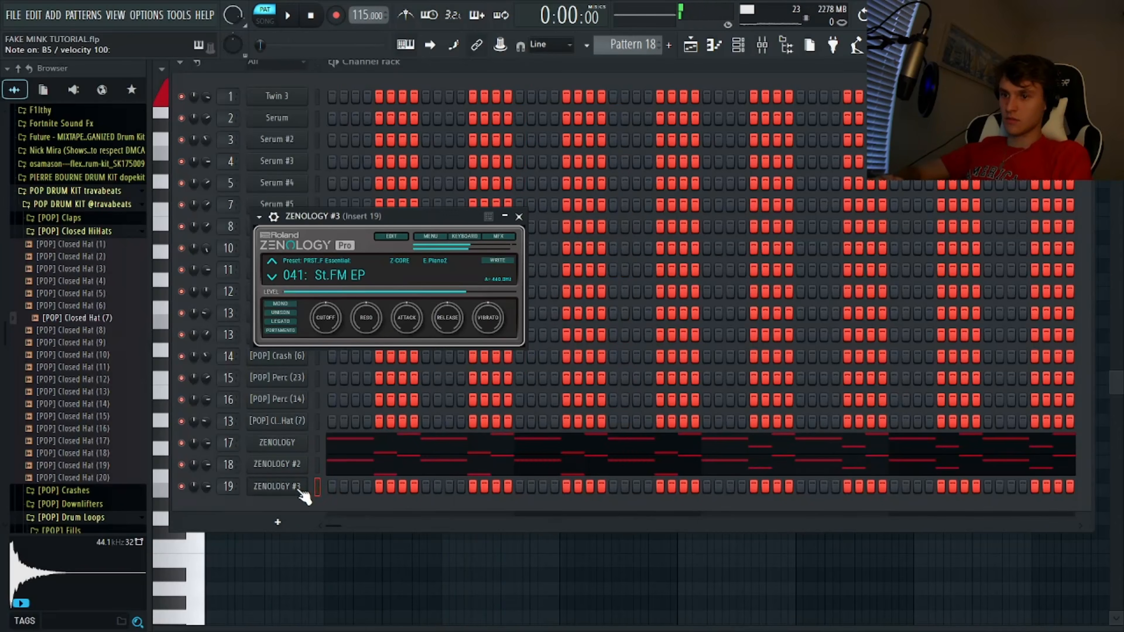
Stack short B4, D5, F#5 and A5 notes at the start of bar 1 in ZENOLOGY #3's piano roll.
{"action": "left_click", "coordinate": [298, 490]}
{"action": "right_click", "coordinate": [296, 489]}
{"action": "left_click", "coordinate": [335, 439]}
{"action": "left_click_drag", "start_coordinate": [216, 396], "coordinate": [172, 396]}
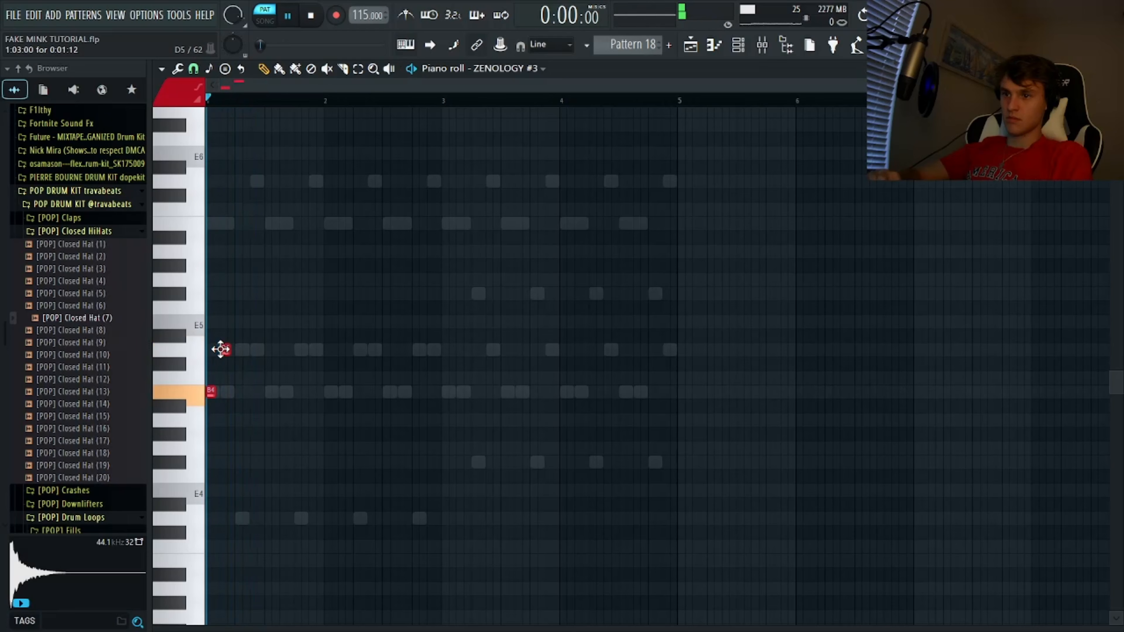
{"action": "left_click_drag", "start_coordinate": [220, 350], "coordinate": [207, 349]}
{"action": "left_click", "coordinate": [443, 460]}
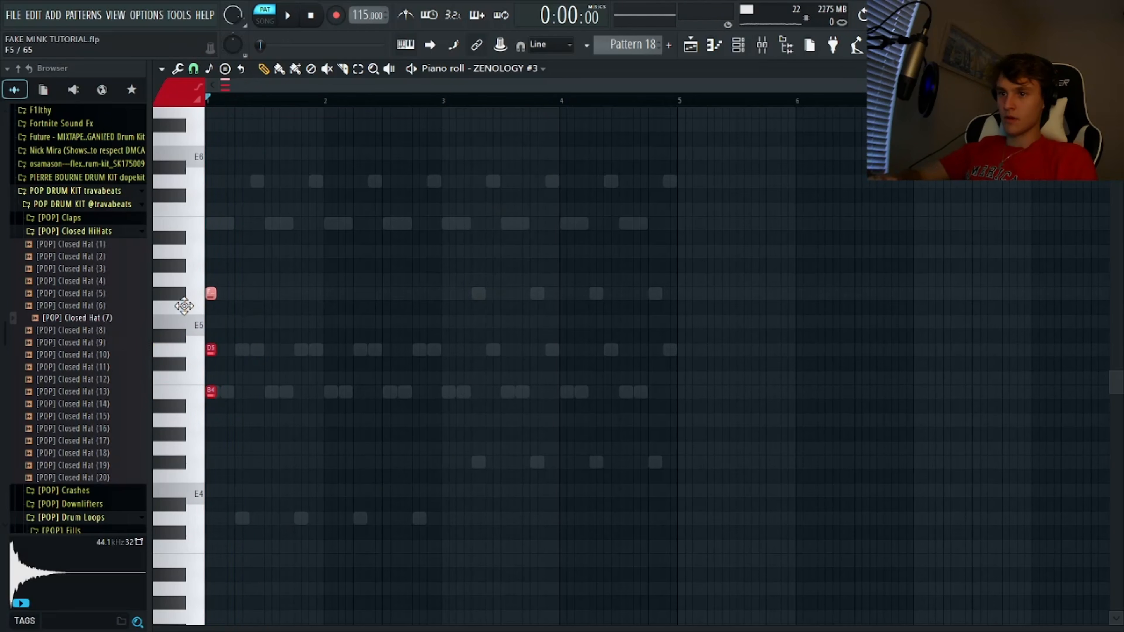
{"action": "key", "text": "space"}
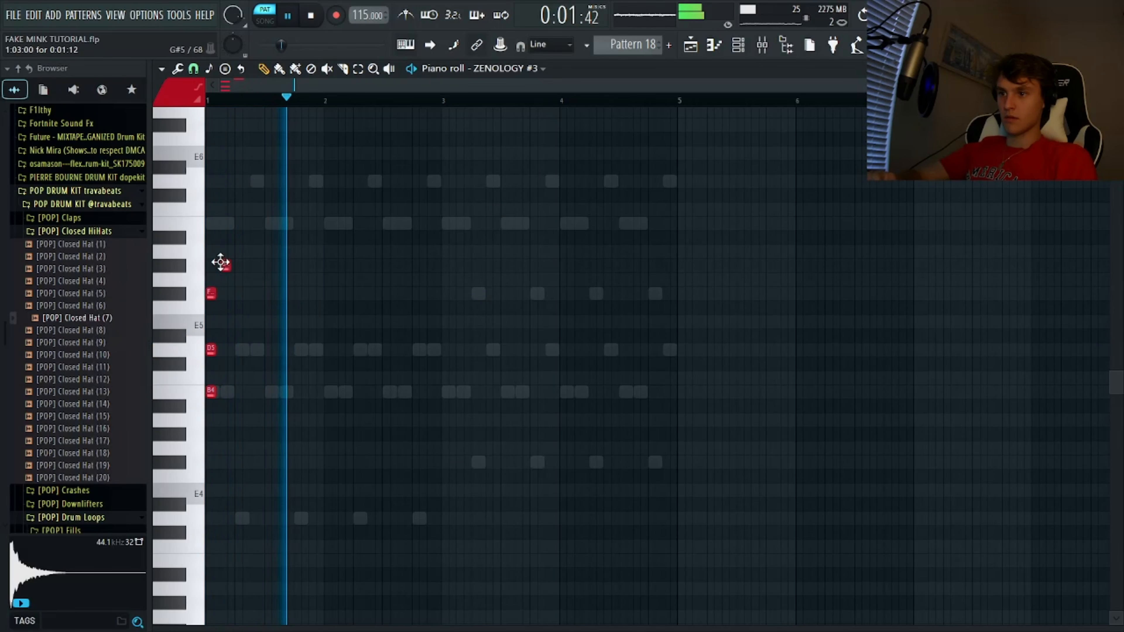
{"action": "left_click", "coordinate": [221, 261]}
{"action": "left_click_drag", "start_coordinate": [211, 265], "coordinate": [211, 251]}
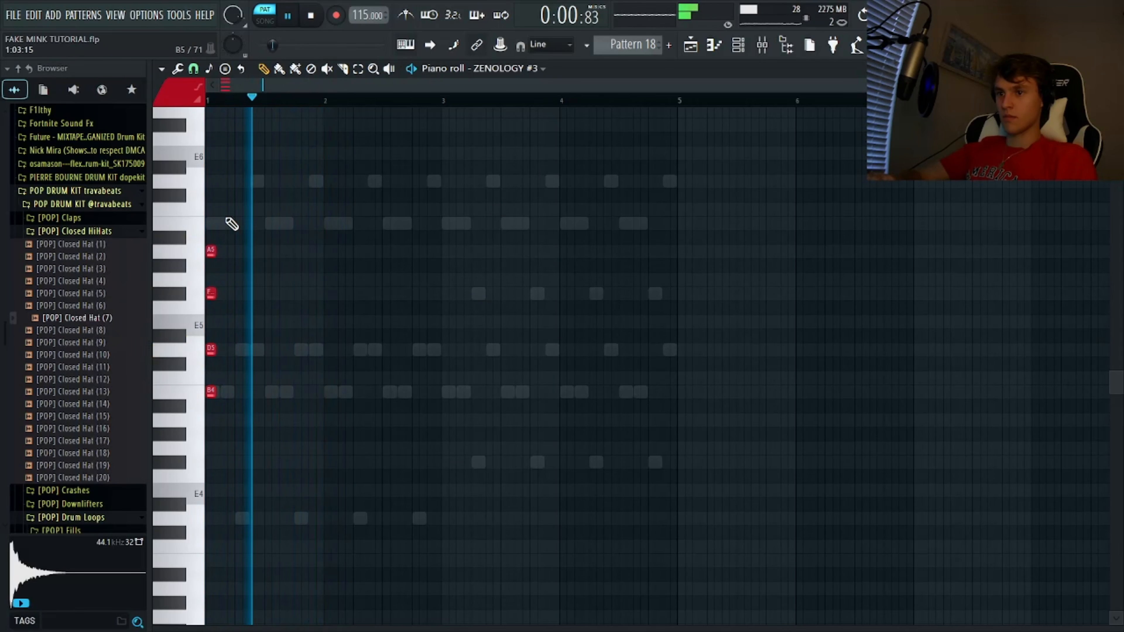
Lengthen the four-note chord to two bars, duplicate it into bars 3 and 4, and deselect it.
{"action": "left_click_drag", "start_coordinate": [216, 390], "coordinate": [442, 432]}
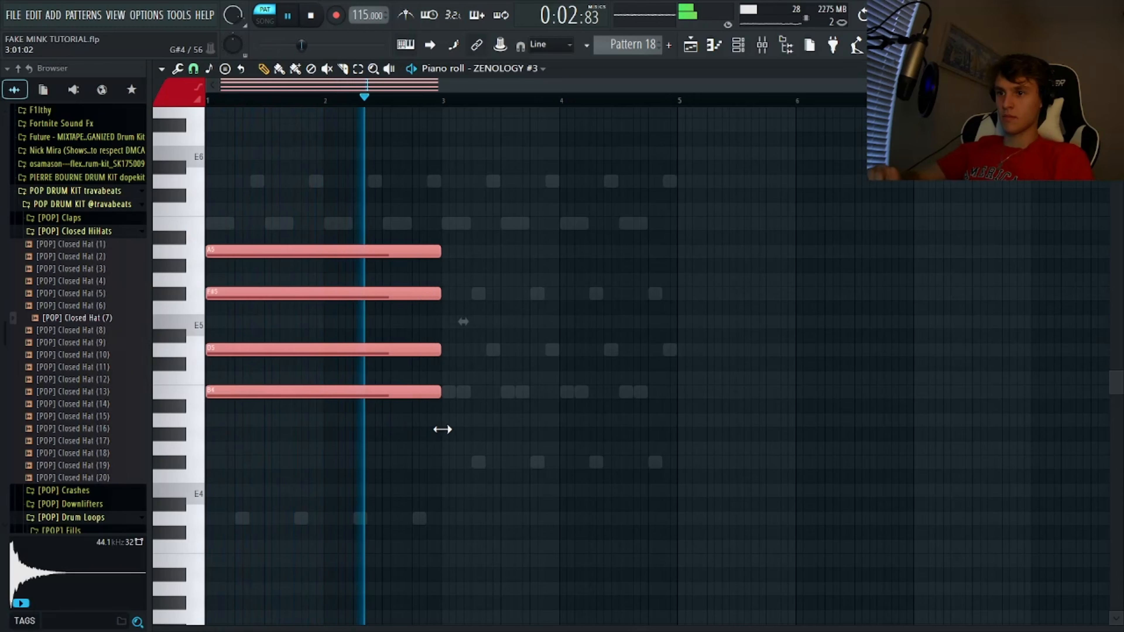
{"action": "key", "text": "ctrl+b"}
{"action": "left_click", "coordinate": [496, 192], "text": "ctrl"}
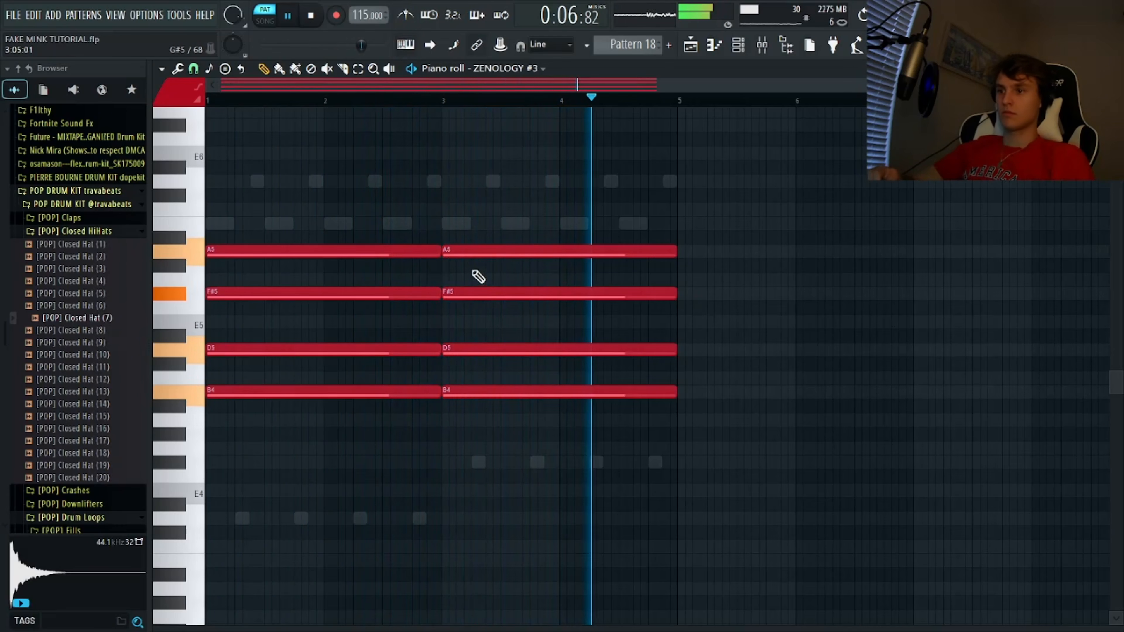
Raise the A5 note of the second chord by two semitones to B5 and deselect it.
{"action": "left_click_drag", "start_coordinate": [474, 272], "coordinate": [491, 227]}
{"action": "key", "text": "shift+Up"}
{"action": "key", "text": "shift+Up"}
{"action": "left_click", "coordinate": [502, 129], "text": "ctrl"}
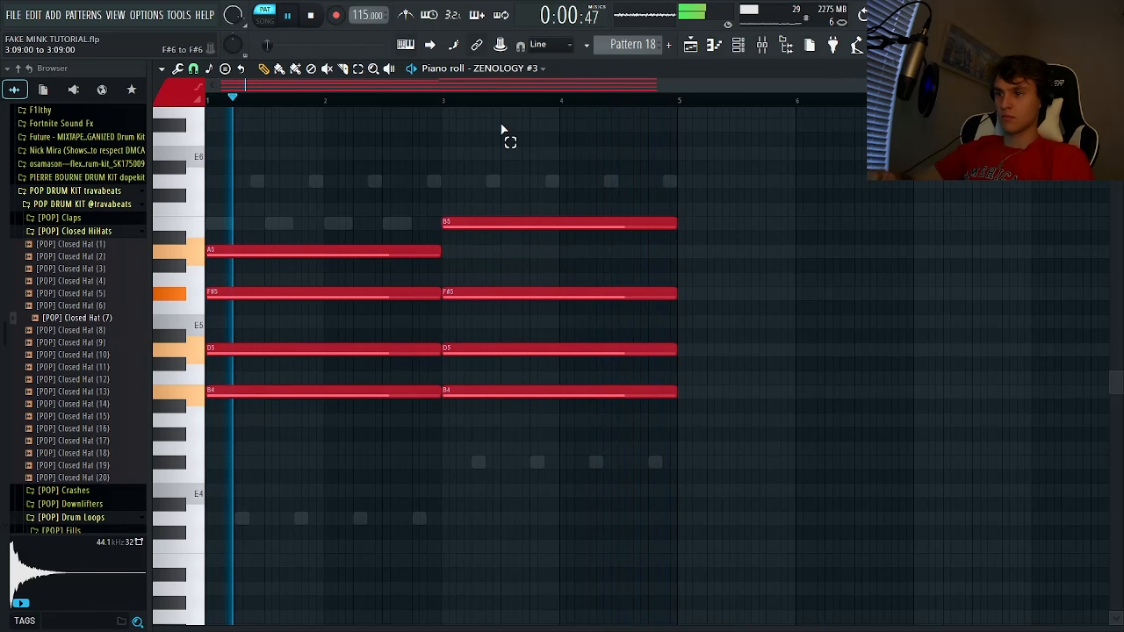
{"action": "left_click", "coordinate": [445, 390], "text": "ctrl"}
{"action": "key", "text": "ctrl+Up"}
{"action": "key", "text": "ctrl+Down"}
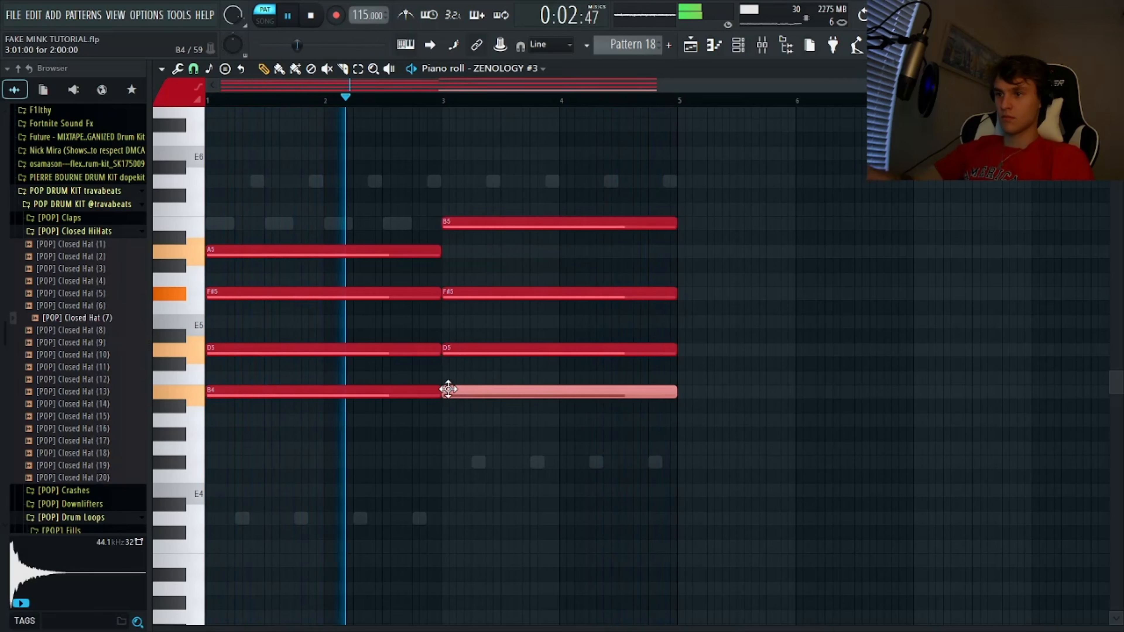
{"action": "left_click", "coordinate": [417, 392]}
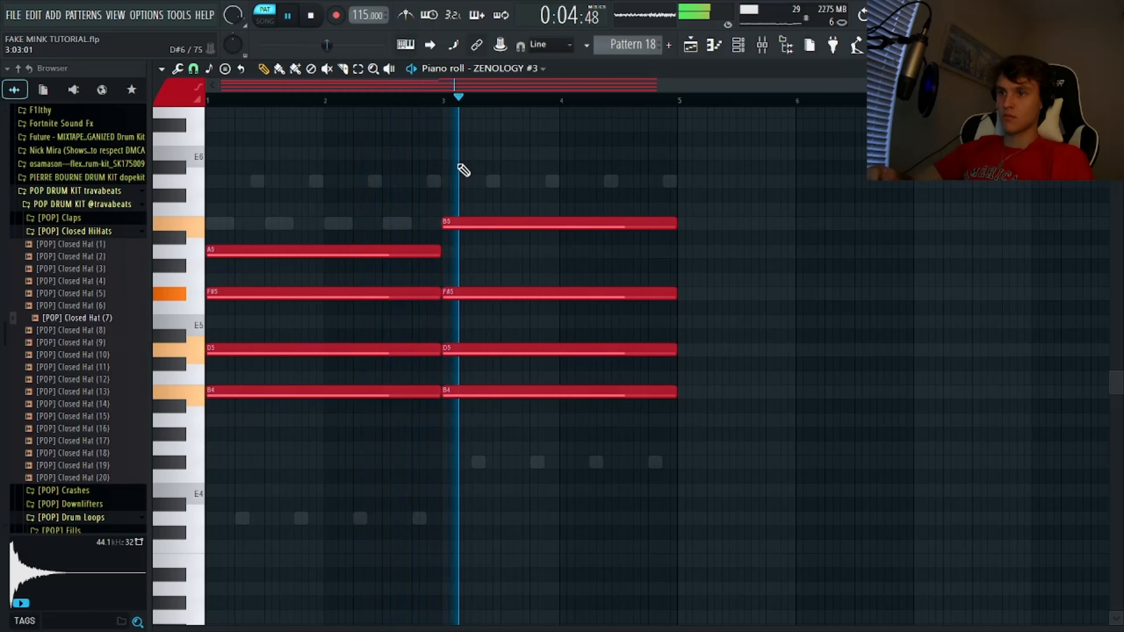
{"action": "left_click", "coordinate": [442, 181]}
{"action": "left_click_drag", "start_coordinate": [519, 154], "coordinate": [539, 253]}
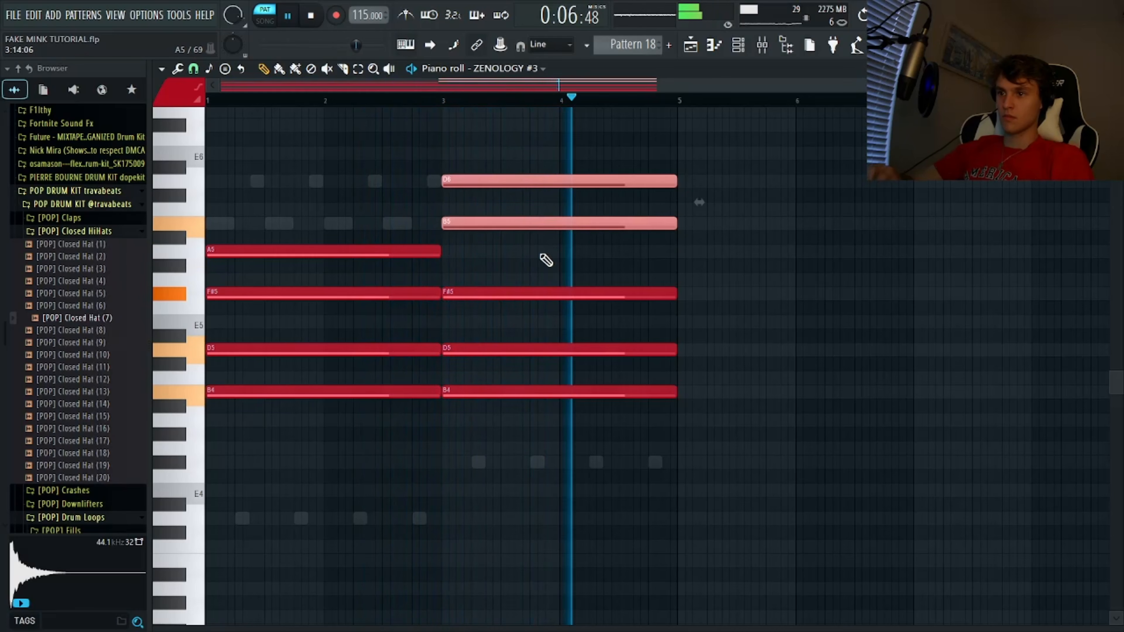
{"action": "left_click_drag", "start_coordinate": [517, 159], "coordinate": [522, 199]}
{"action": "key", "text": "ctrl+Down"}
{"action": "key", "text": "ctrl+Down"}
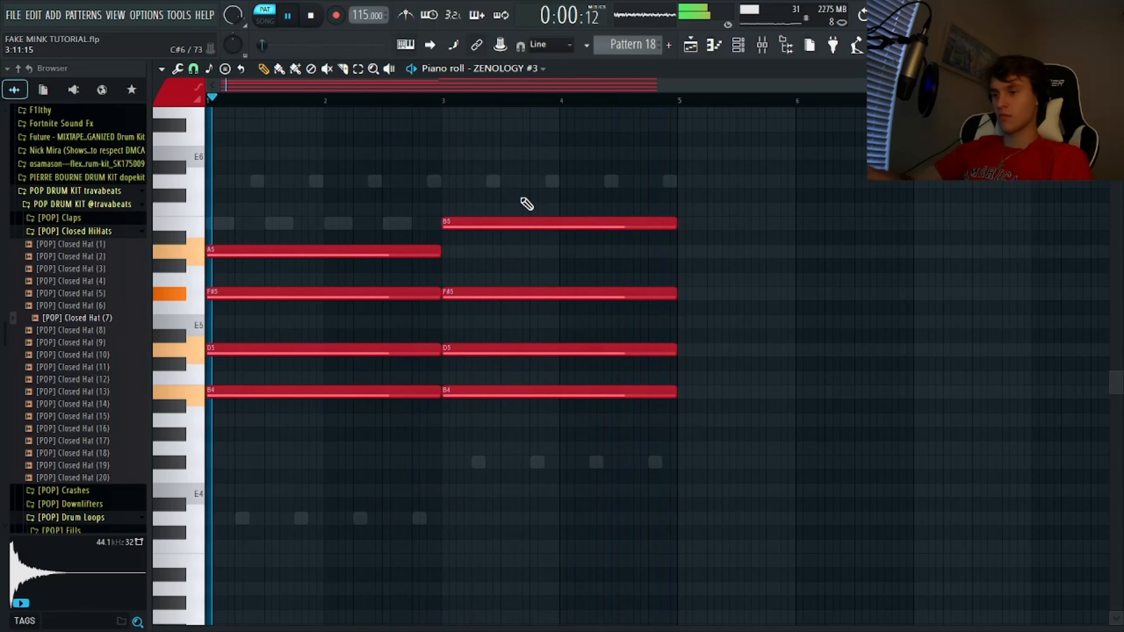
{"action": "key", "text": "Delete"}
Lower the B4 note of the second chord by four semitones to G4 and deselect it.
{"action": "left_click", "coordinate": [488, 398]}
{"action": "key", "text": "Down"}
{"action": "key", "text": "Down"}
{"action": "key", "text": "Down"}
{"action": "key", "text": "Down"}
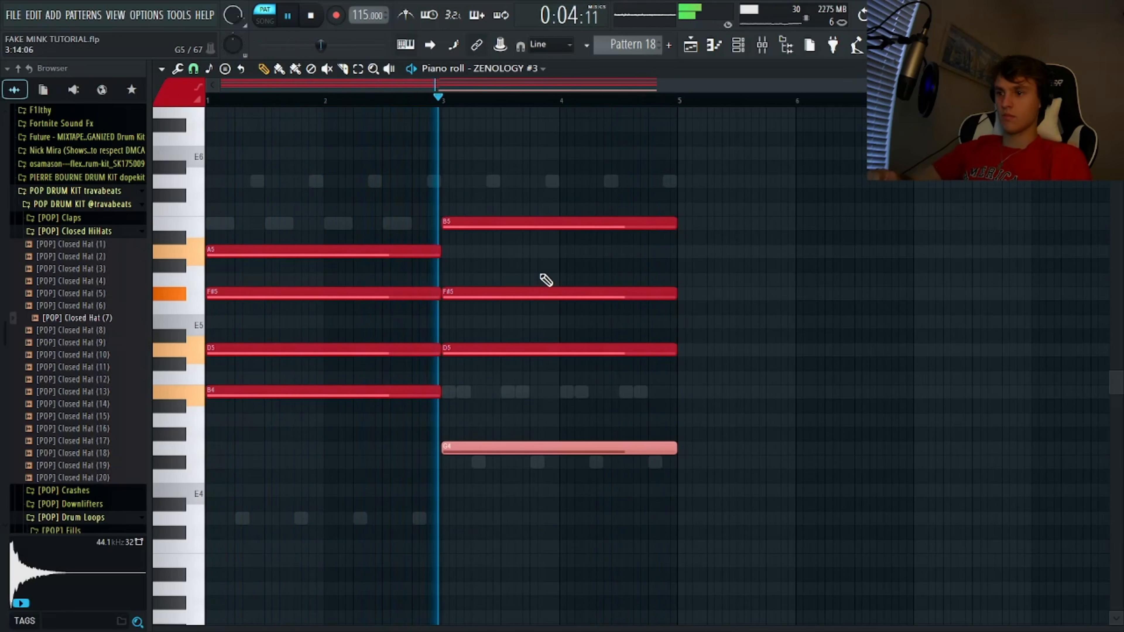
{"action": "left_click", "coordinate": [355, 146], "text": "ctrl"}
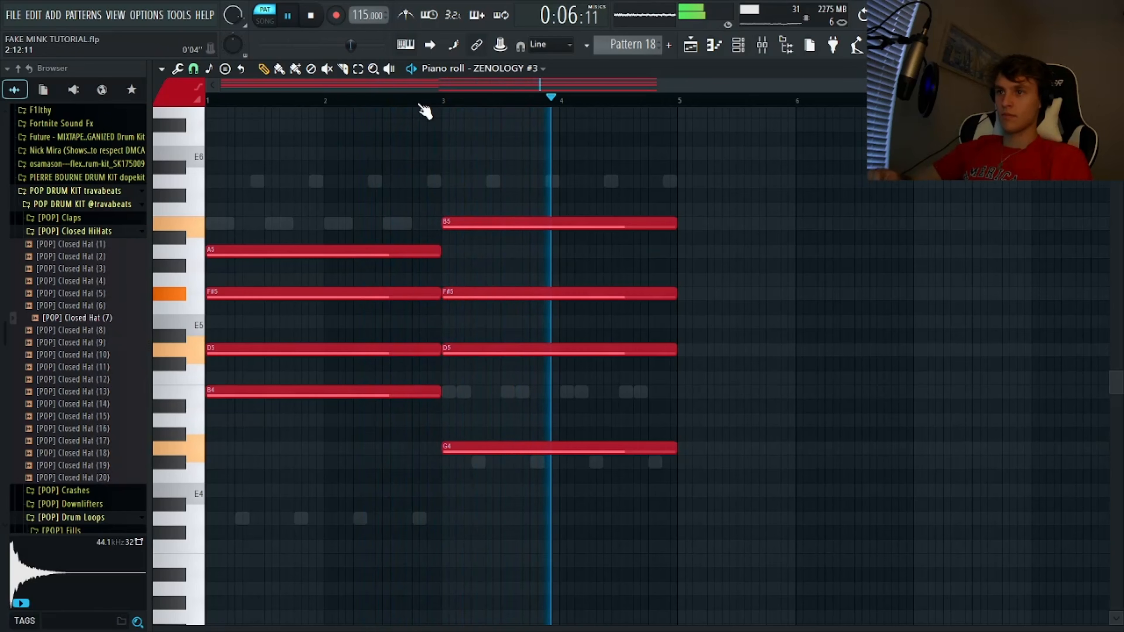
Copy the two lowest chord notes an octave down as B3 and G3, aligned with the chord starts.
{"action": "left_click_drag", "start_coordinate": [318, 394], "coordinate": [545, 484]}
{"action": "key", "text": "ctrl+c"}
{"action": "key", "text": "ctrl+v"}
{"action": "key", "text": "ctrl+Down"}
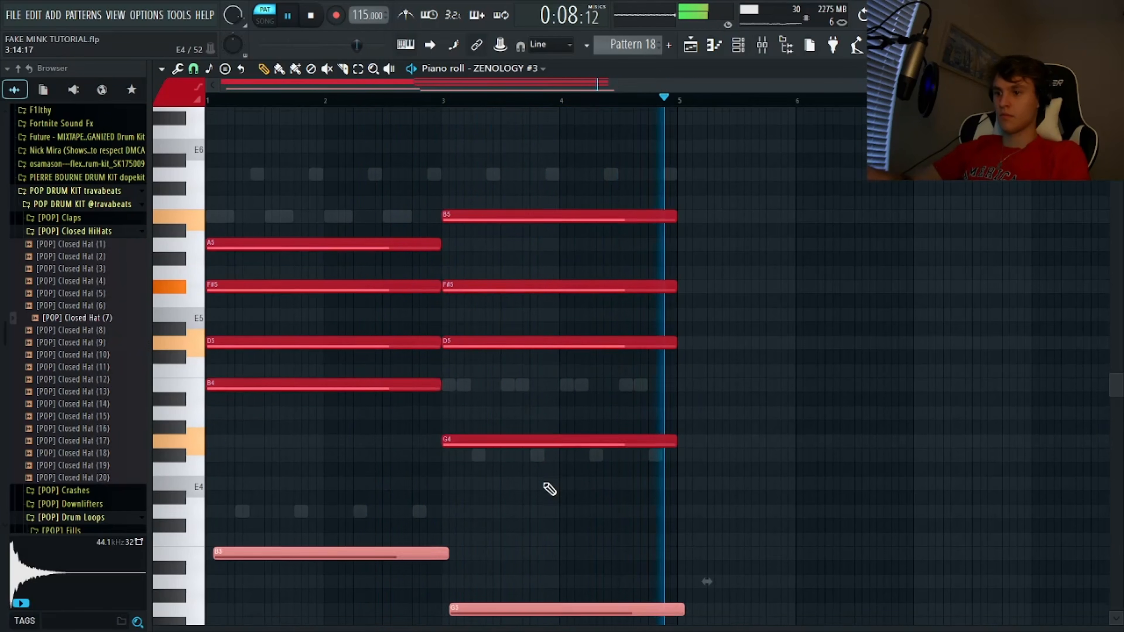
{"action": "key", "text": "shift+Left"}
{"action": "key", "text": "ctrl+d"}
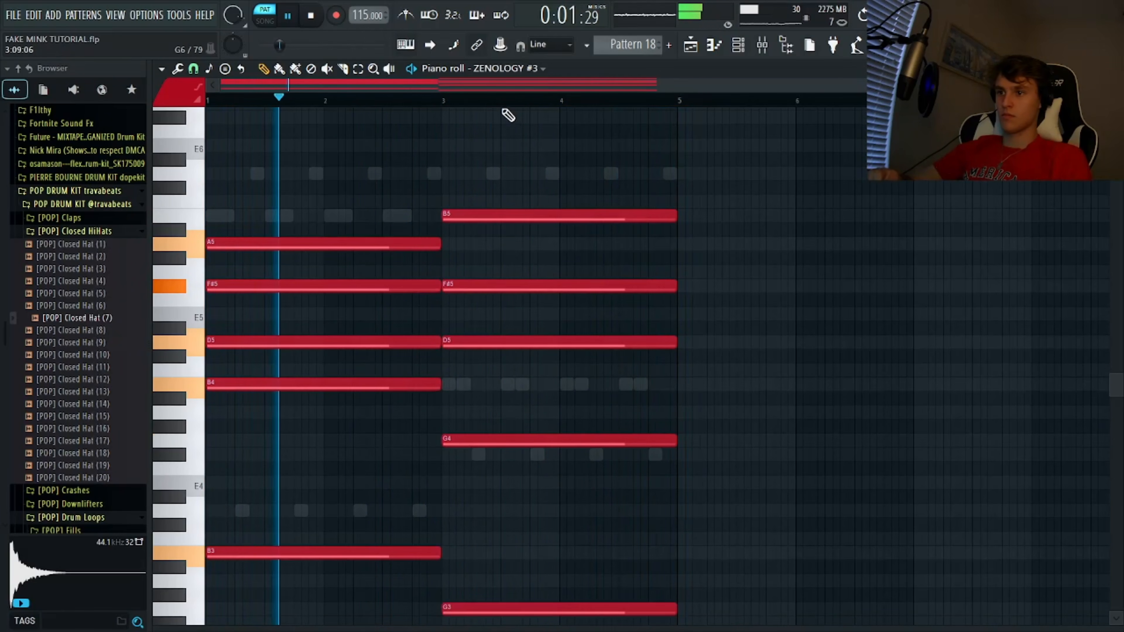
Raise the first chord's D5 an octave to D6 and add a two-bar F#6 on top of the second chord.
{"action": "key", "text": "F6"}
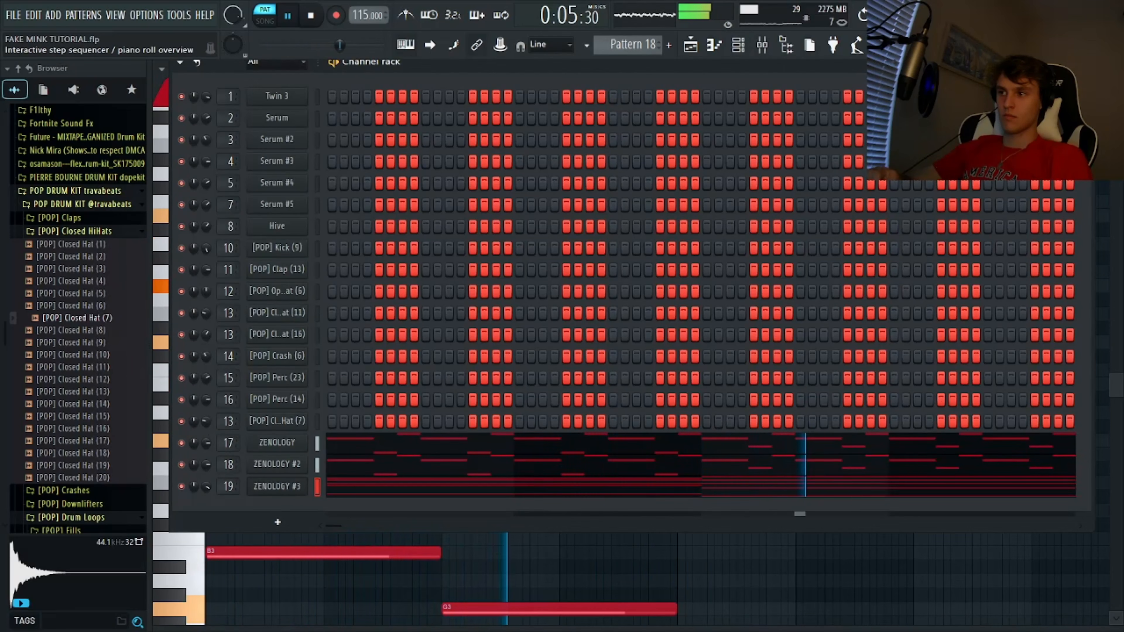
{"action": "key", "text": "F6"}
{"action": "scroll", "coordinate": [798, 352], "scroll_direction": "up", "scroll_amount": 1}
{"action": "scroll", "coordinate": [798, 352], "scroll_direction": "down", "scroll_amount": 1}
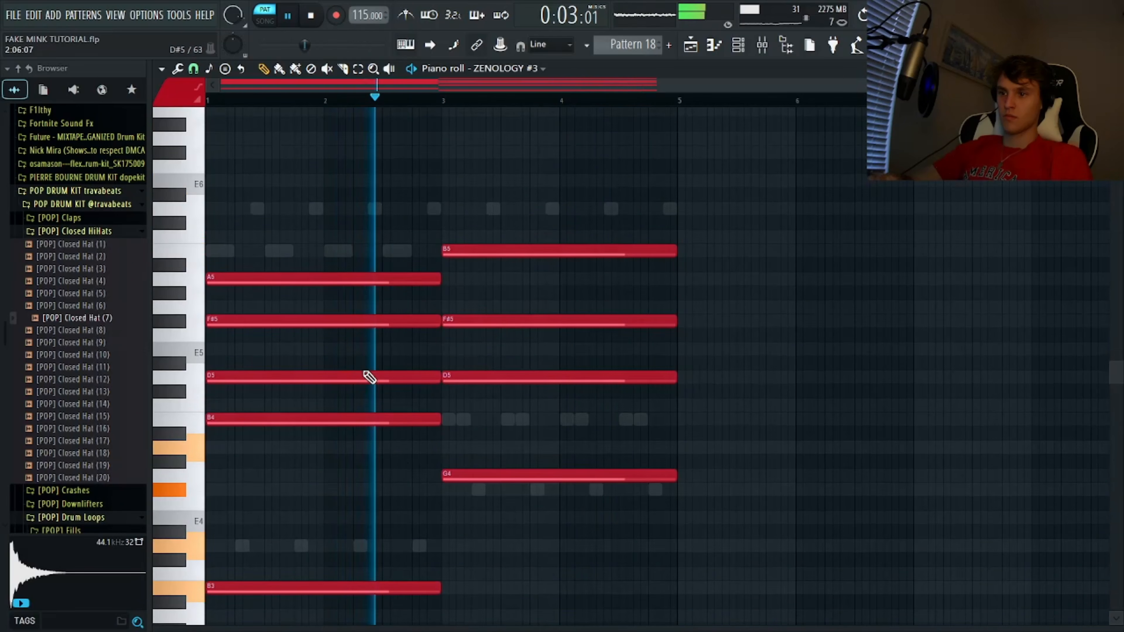
{"action": "left_click_drag", "start_coordinate": [363, 359], "coordinate": [369, 386]}
{"action": "key", "text": "ctrl+Up"}
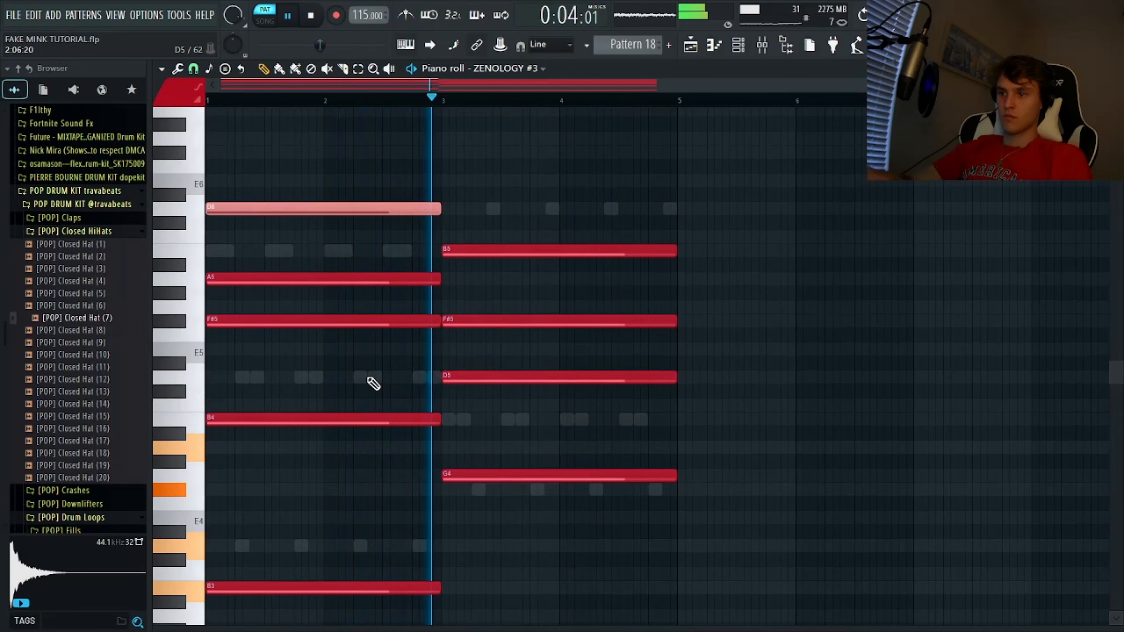
{"action": "key", "text": "ctrl+d"}
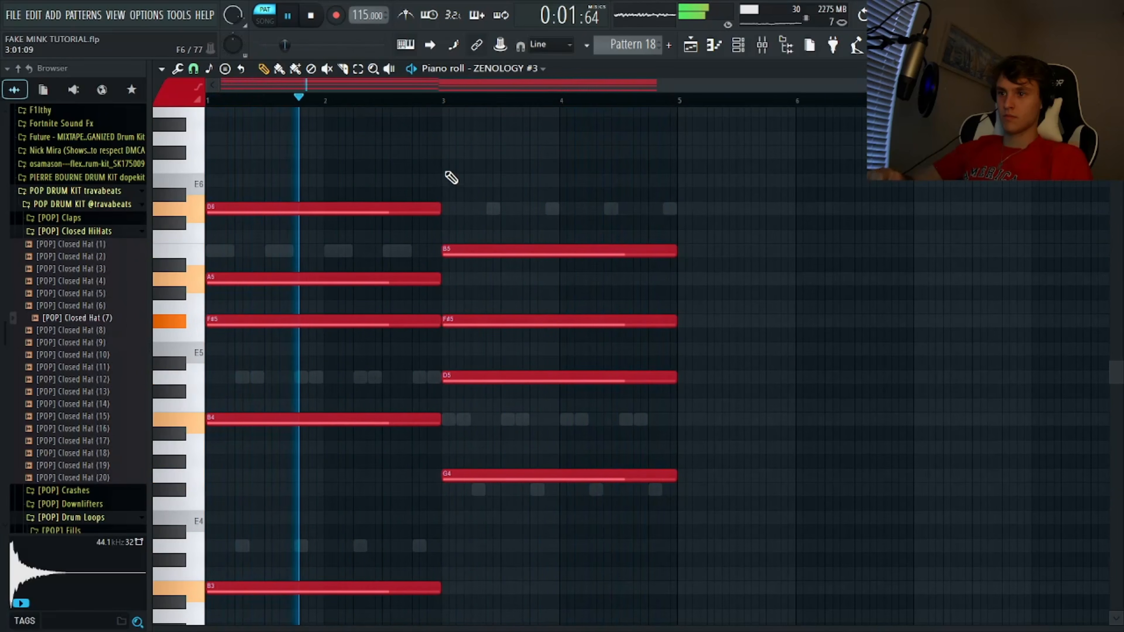
{"action": "left_click", "coordinate": [441, 153]}
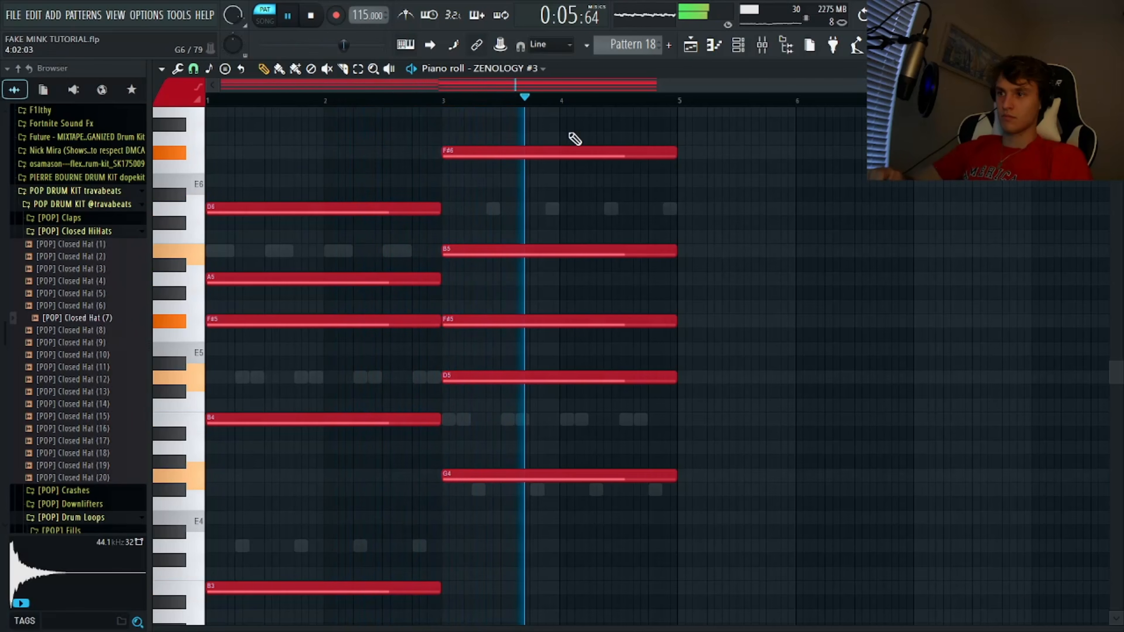
Clone the ZENOLOGY channel for further layers and open the empty piano roll of ZENOLOGY #5, which uses the SL-JP8 5 tone.
{"action": "key", "text": "F6"}
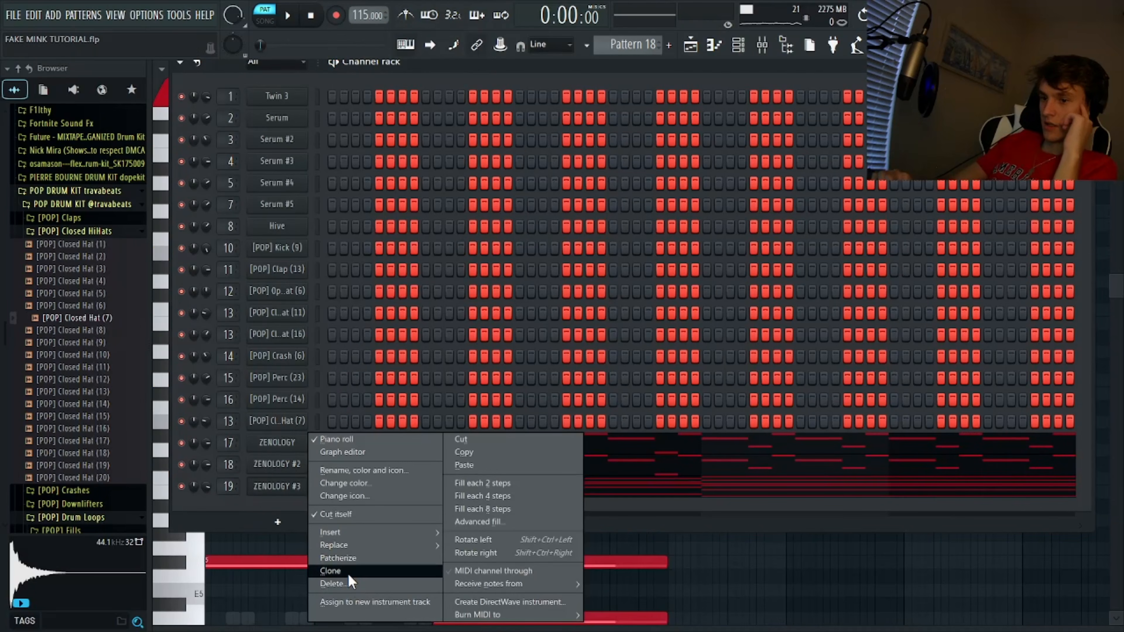
{"action": "left_click", "coordinate": [348, 575]}
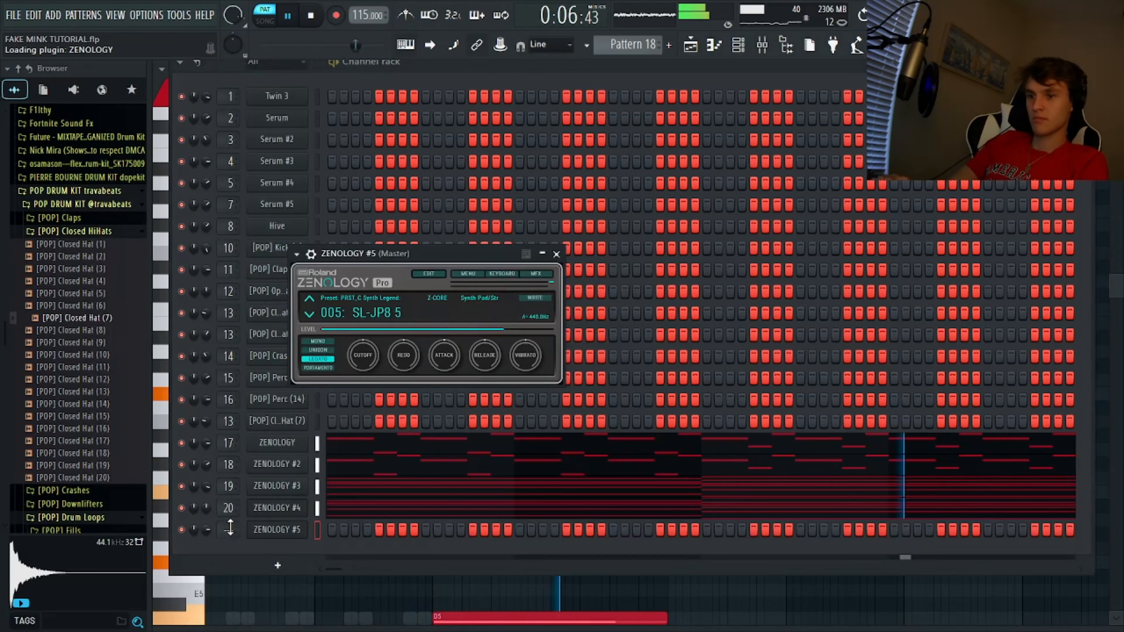
{"action": "key", "text": "Escape"}
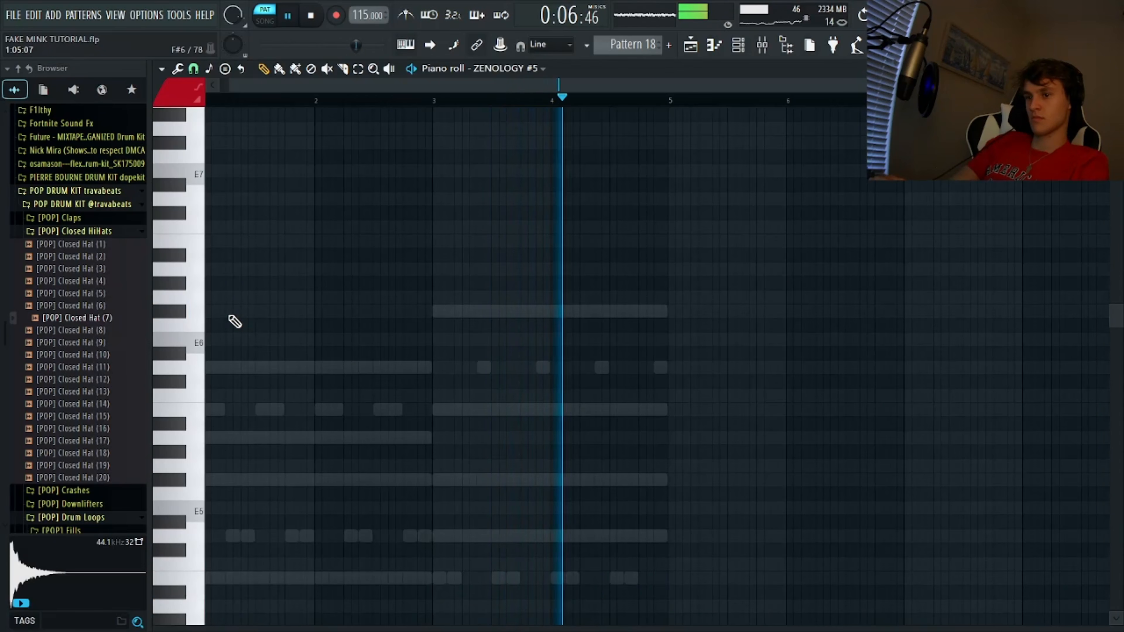
Draw a one-beat F#6 note on beat 2 of bar 1 in ZENOLOGY #5.
{"action": "left_click", "coordinate": [234, 312]}
{"action": "left_click_drag", "start_coordinate": [357, 312], "coordinate": [352, 312]}
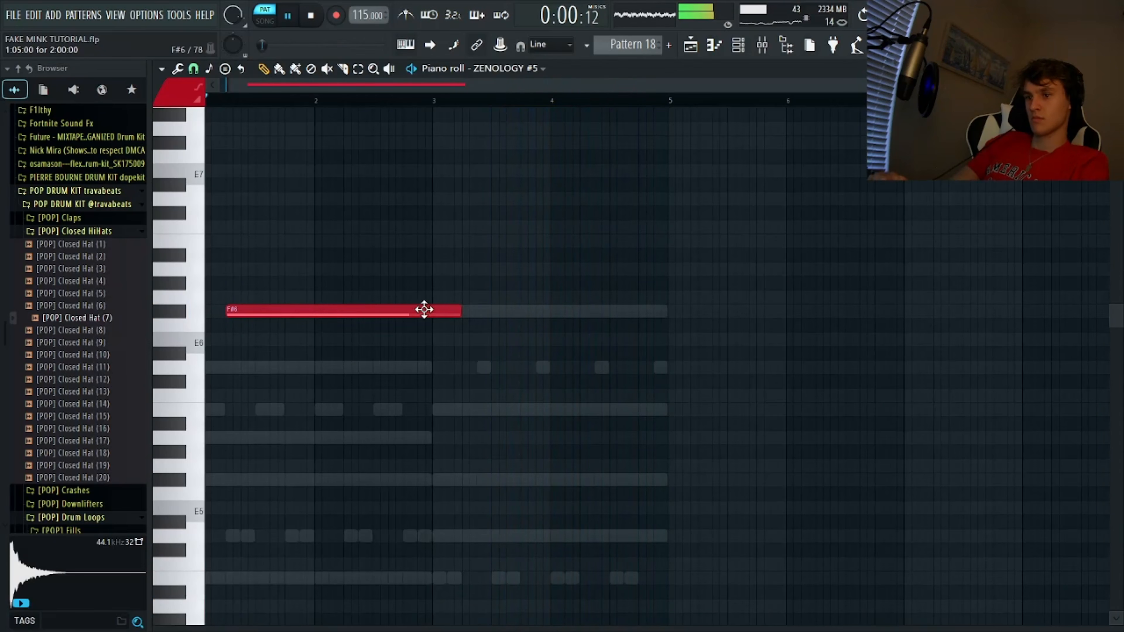
{"action": "left_click_drag", "start_coordinate": [459, 316], "coordinate": [251, 314]}
{"action": "left_click", "coordinate": [284, 341]}
{"action": "right_click", "coordinate": [289, 341]}
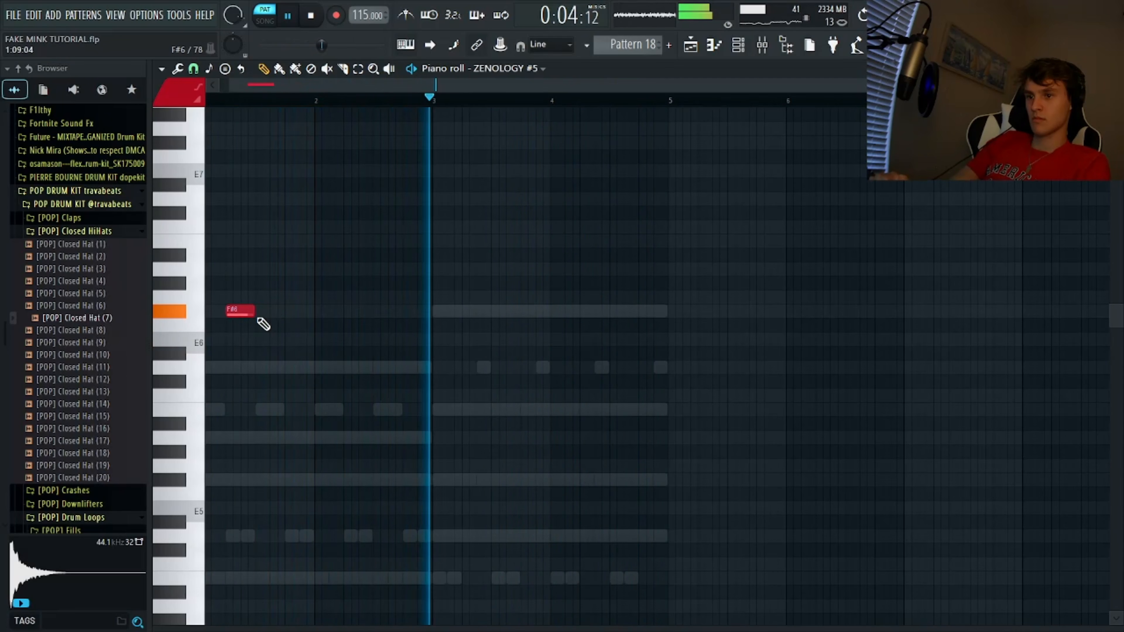
Add a one-beat F#6 on beat 3 of bar 1 and a one-beat E6 at the start of bar 2, and stop playback.
{"action": "left_click", "coordinate": [257, 314]}
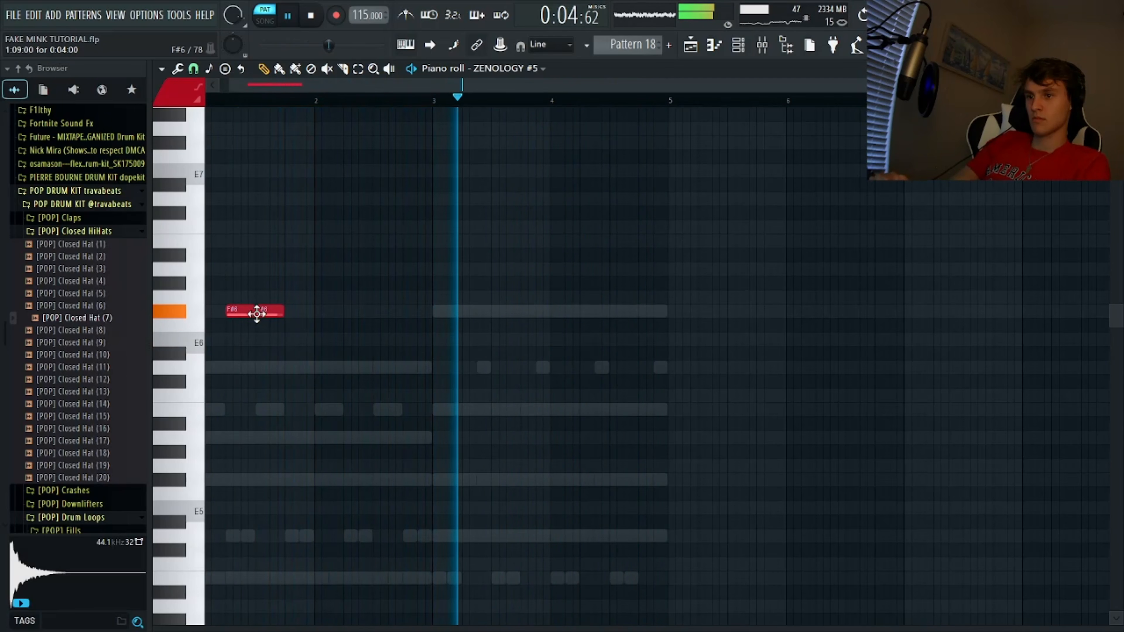
{"action": "left_click", "coordinate": [325, 339]}
{"action": "left_click_drag", "start_coordinate": [336, 339], "coordinate": [333, 339]}
{"action": "key", "text": "space"}
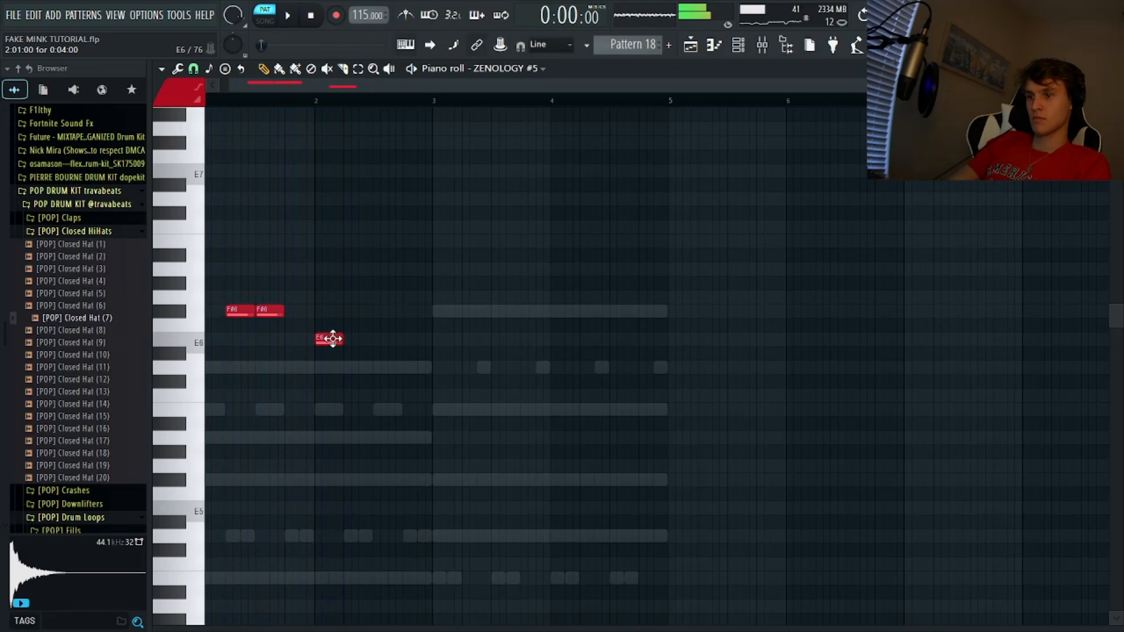
Add one-beat D6 and B5 notes in the second half of bar 2 in ZENOLOGY #5, and duplicate the phrase into bars 3 and 4.
{"action": "left_click", "coordinate": [363, 367]}
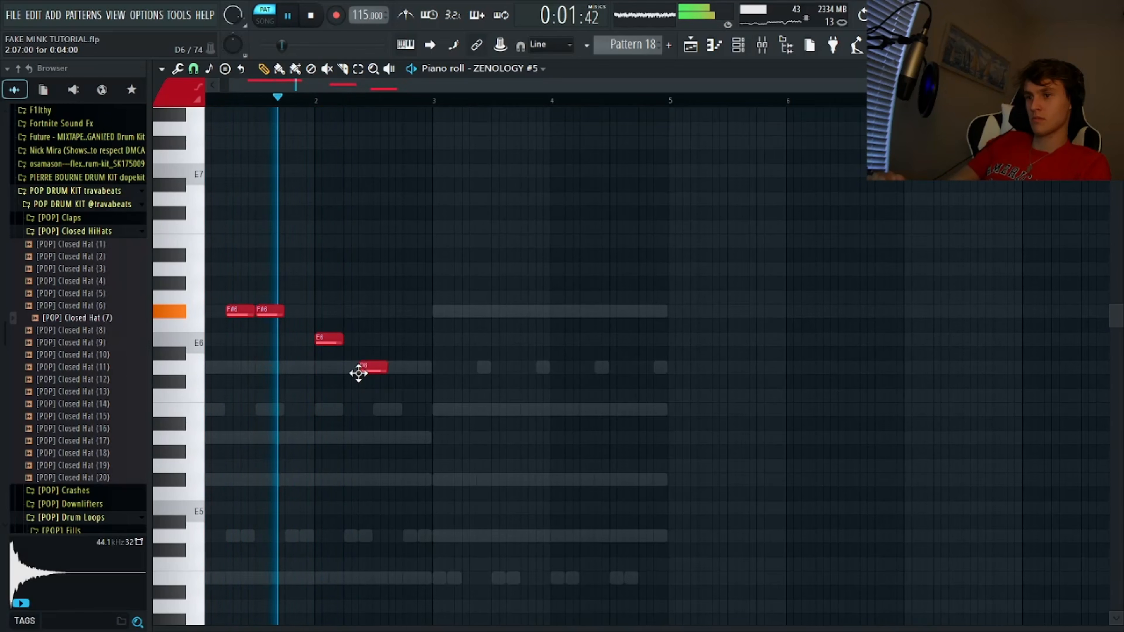
{"action": "left_click", "coordinate": [391, 409]}
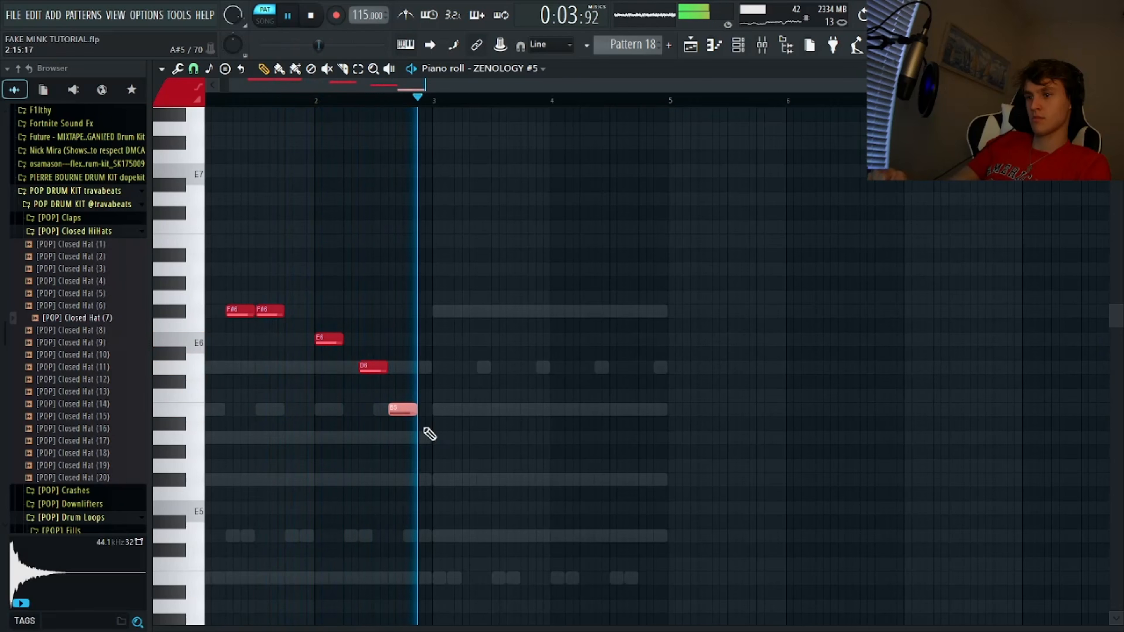
{"action": "key", "text": "ctrl+b"}
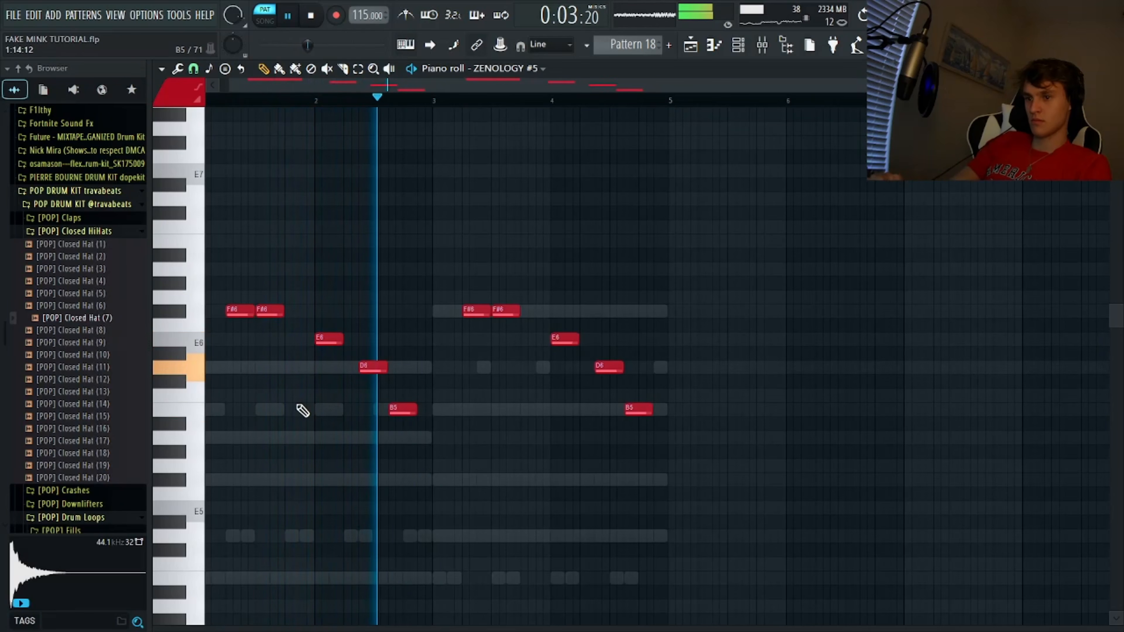
Add a one-beat B5 on beat 4 of bar 3, raise it an octave, and place a matching note on beat 4 of bar 1.
{"action": "left_click", "coordinate": [523, 407]}
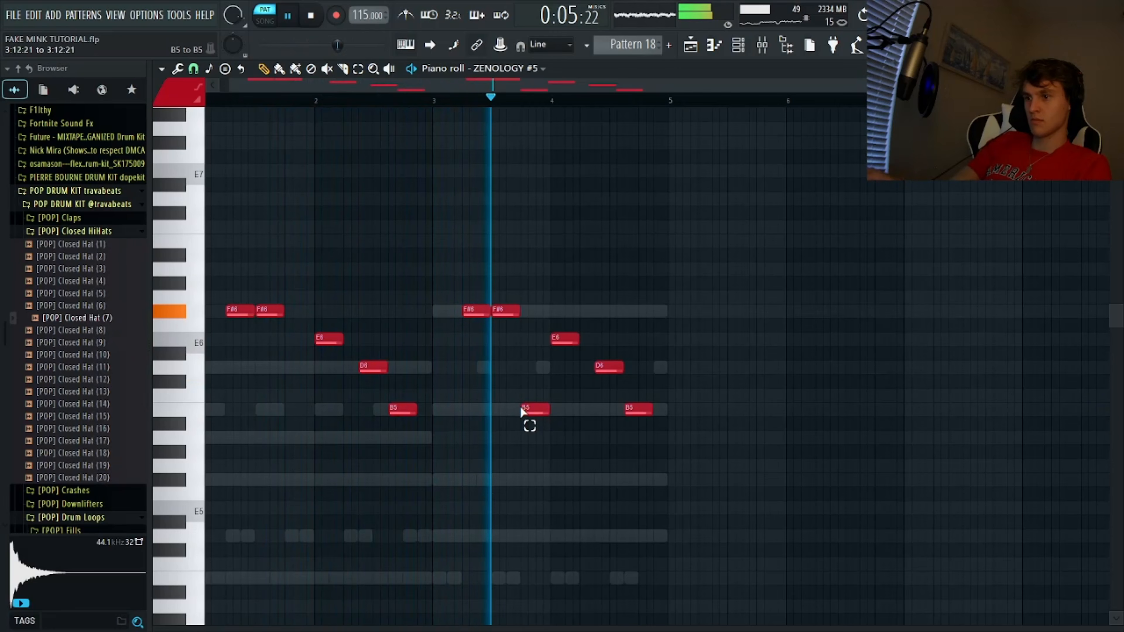
{"action": "left_click", "coordinate": [524, 412], "text": "ctrl"}
{"action": "key", "text": "ctrl+Up"}
{"action": "left_click", "coordinate": [286, 437]}
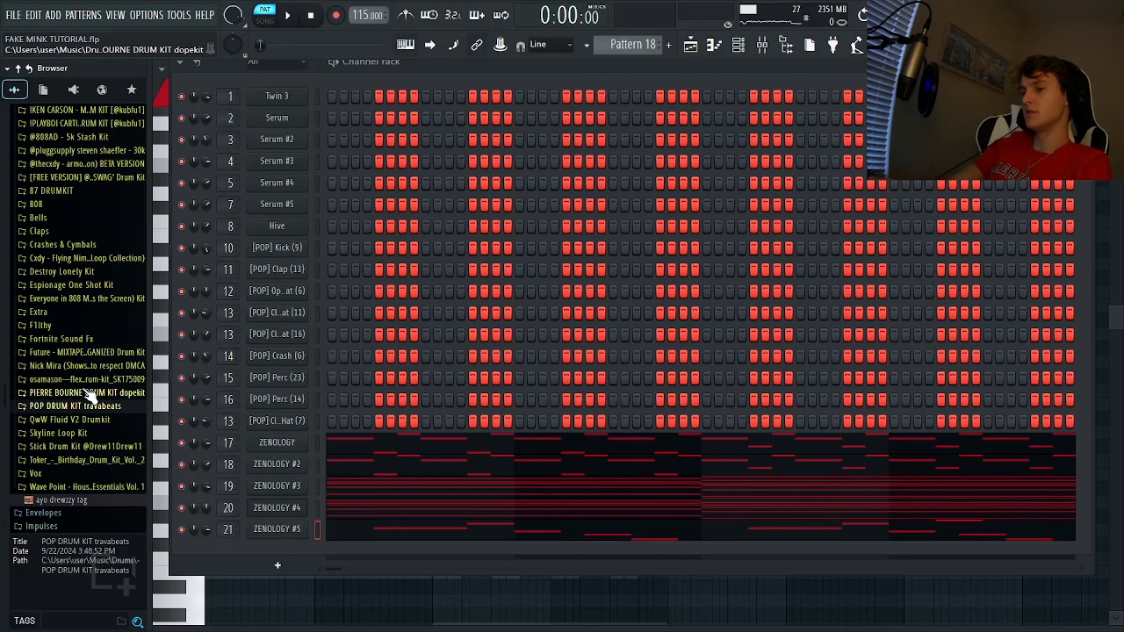
Route mixer inserts 17 to 21, carrying the five ZENOLOGY layers, to Insert 22 only.
{"action": "left_click", "coordinate": [774, 44]}
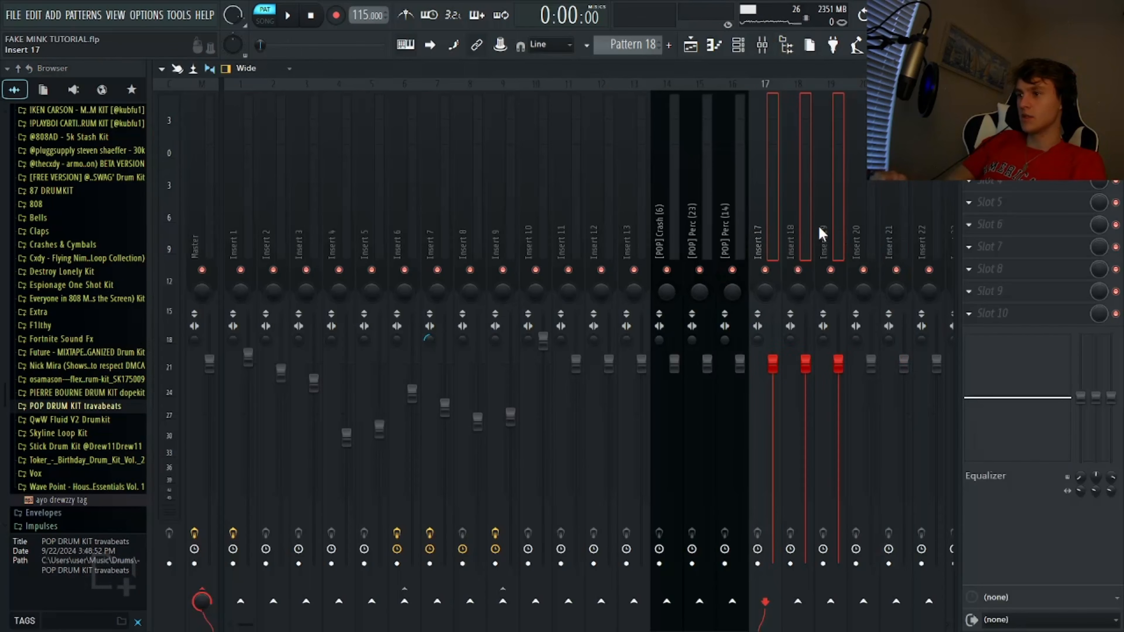
{"action": "key", "text": "space"}
{"action": "key", "text": "space"}
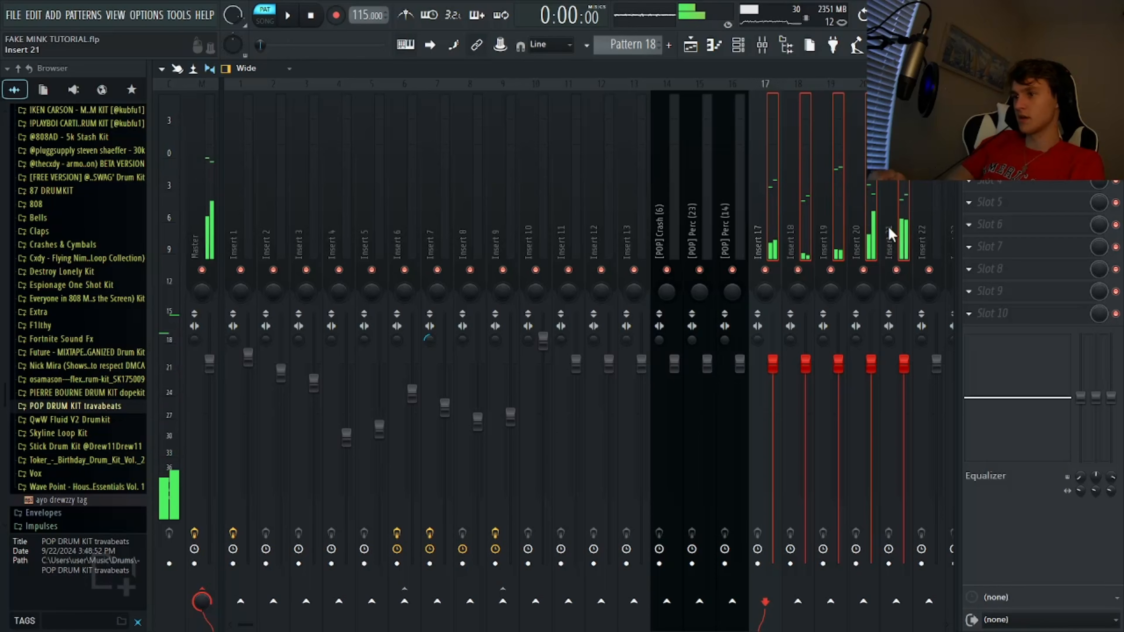
{"action": "scroll", "coordinate": [889, 228], "scroll_direction": "down", "scroll_amount": 1}
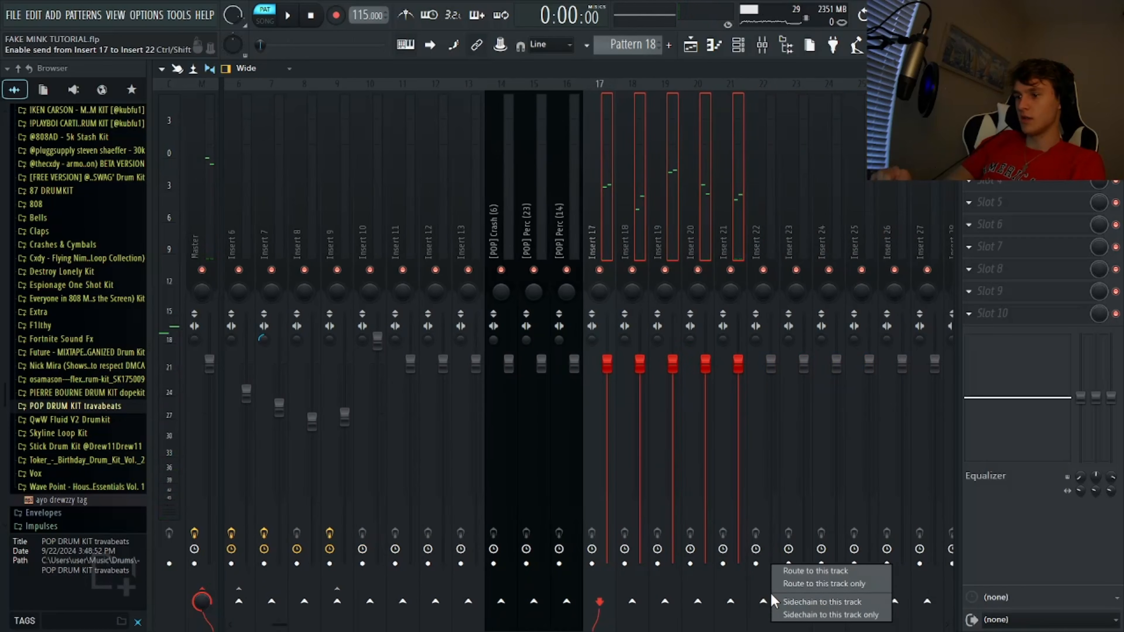
{"action": "left_click", "coordinate": [806, 586]}
Load Fruity parametric EQ 2 into slot 7 of Insert 22 and cut the low end of the ZENOLOGY bus.
{"action": "left_click", "coordinate": [775, 254]}
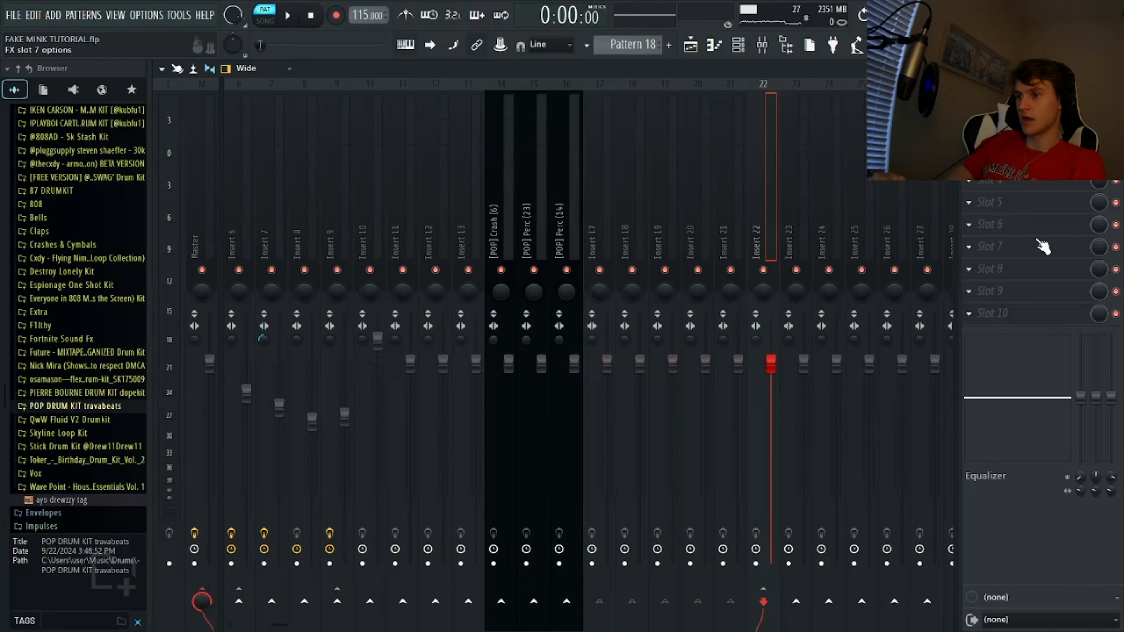
{"action": "left_click", "coordinate": [1039, 241]}
{"action": "left_click", "coordinate": [720, 540]}
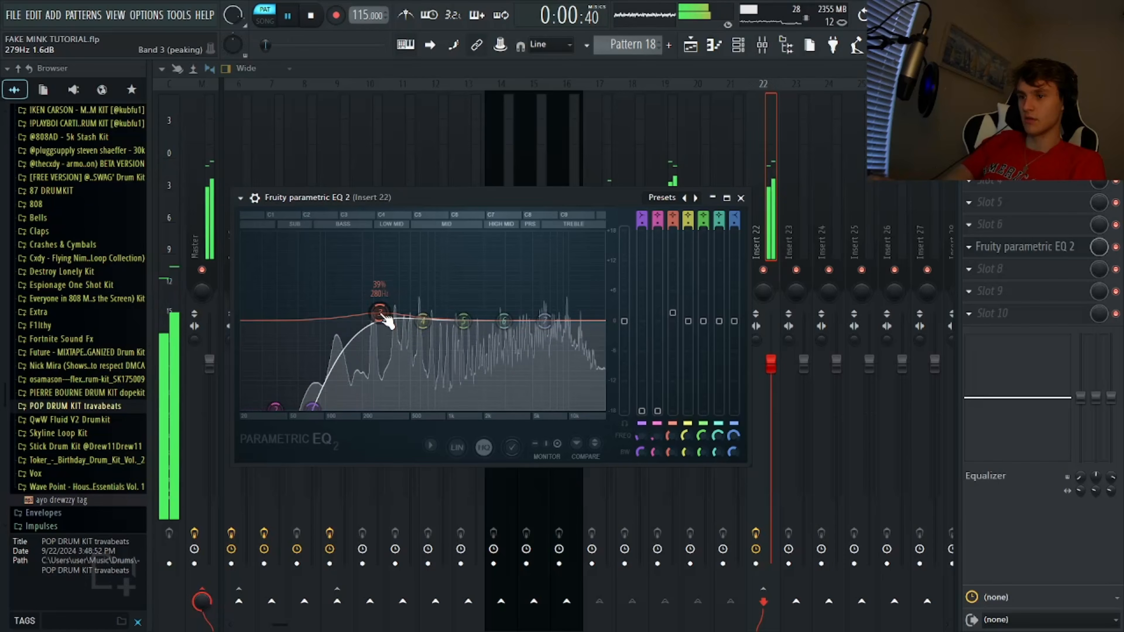
Set the new Pop 808 channel to cut itself and start its bassline with three B5 notes in the first half of bar 1.
{"action": "right_click", "coordinate": [304, 551]}
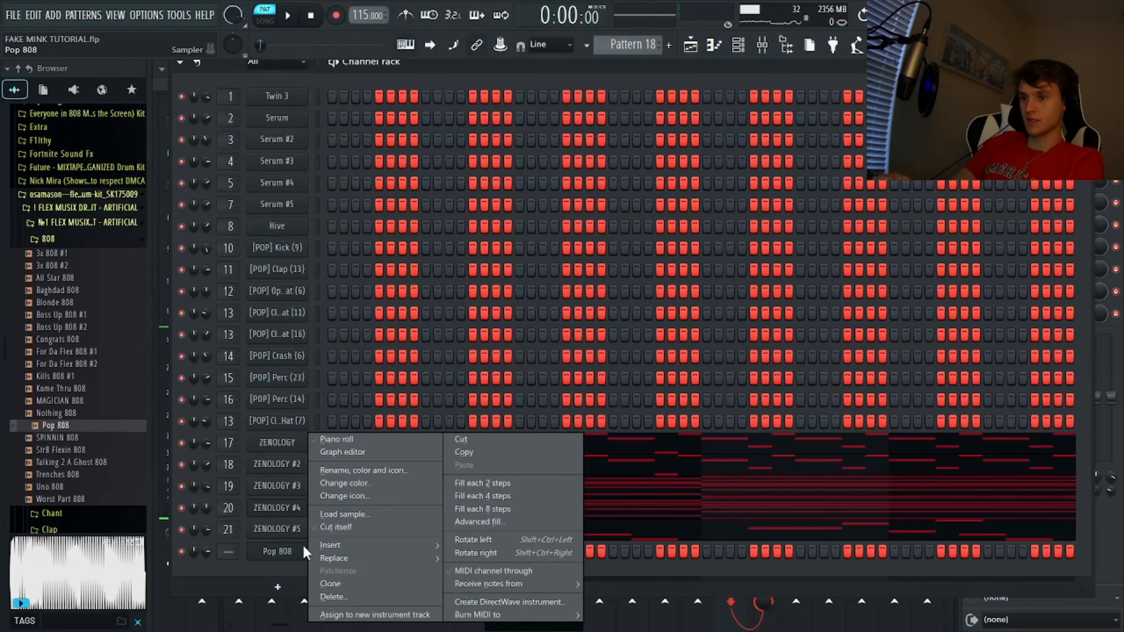
{"action": "left_click", "coordinate": [336, 528]}
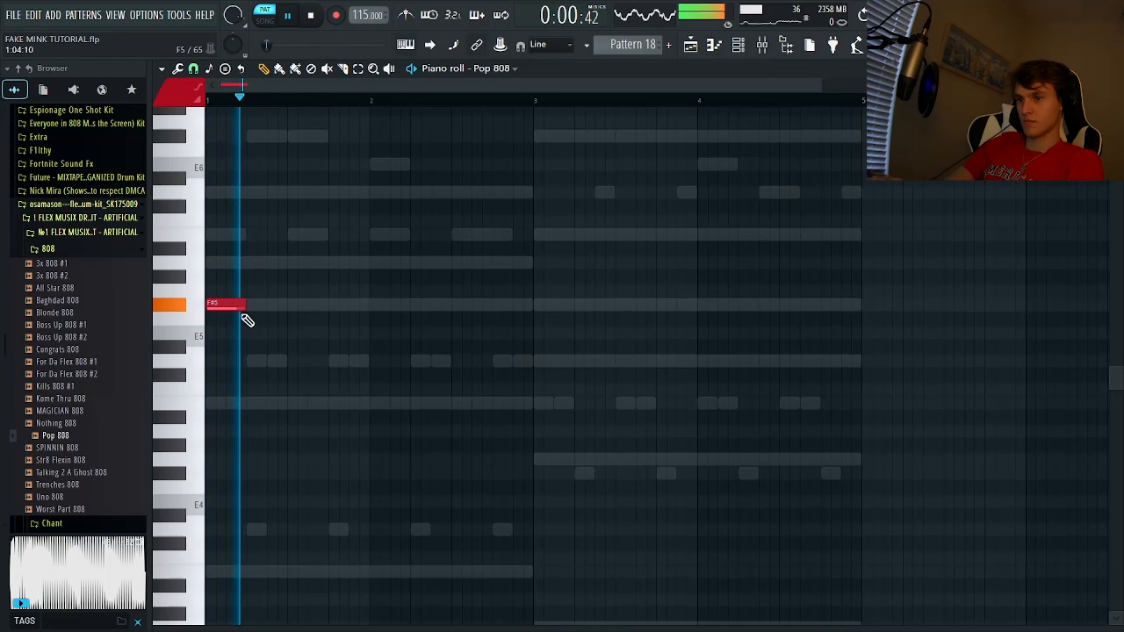
{"action": "key", "text": "space"}
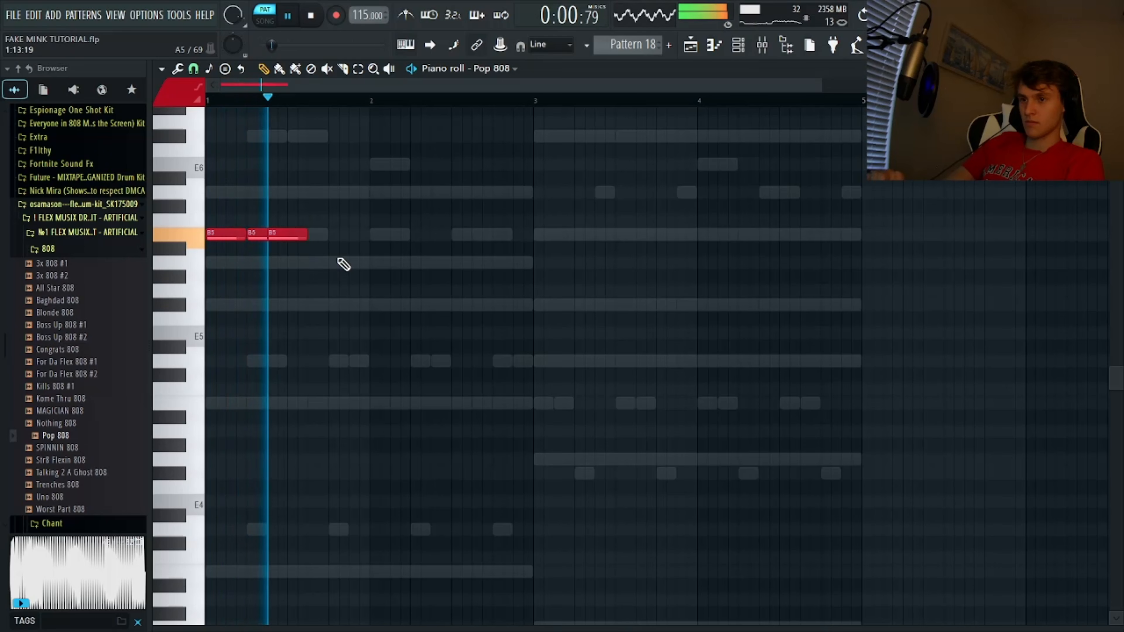
Continue the Pop 808 bassline with a B5 on beat 4 of bar 1 and D6, E6 and D6 notes in bar 2.
{"action": "key", "text": "space"}
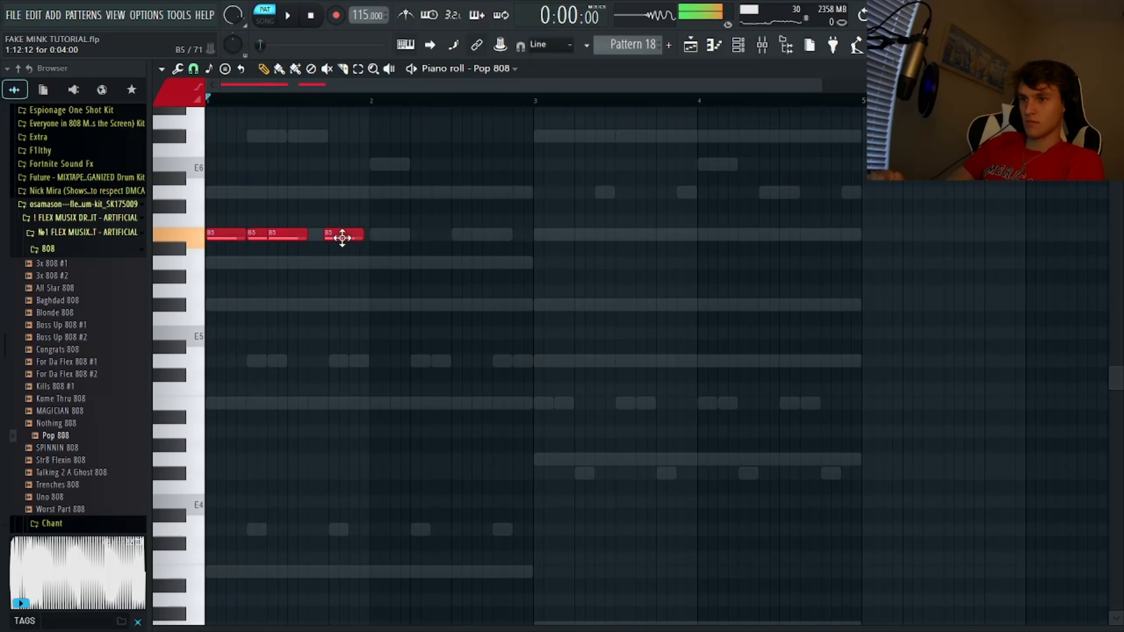
{"action": "key", "text": "space"}
{"action": "left_click", "coordinate": [397, 193]}
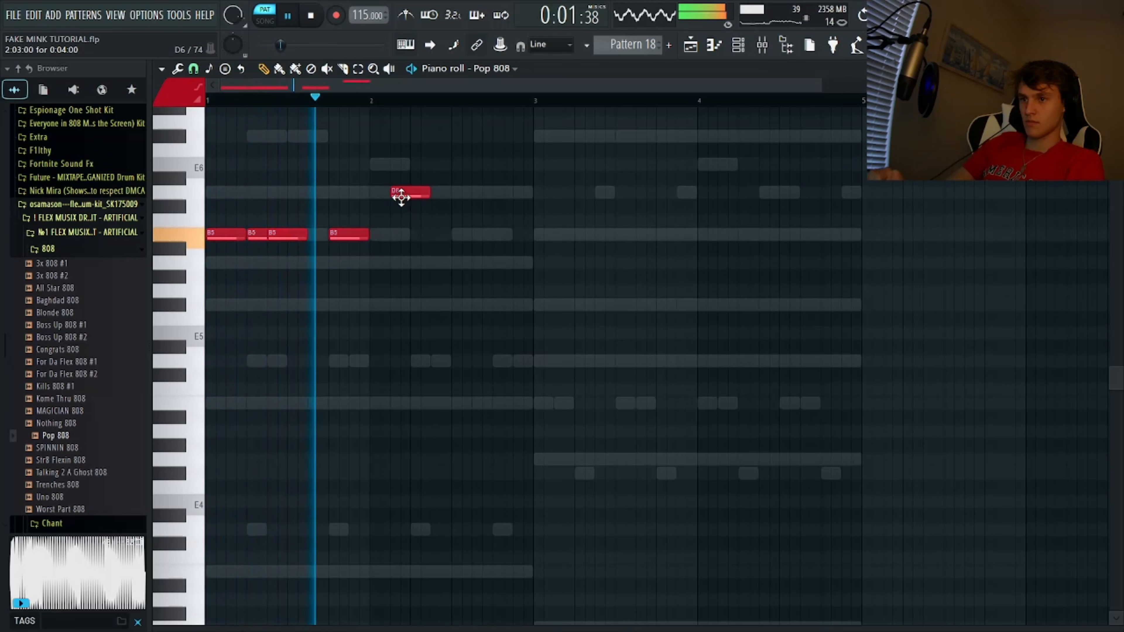
{"action": "left_click", "coordinate": [414, 164]}
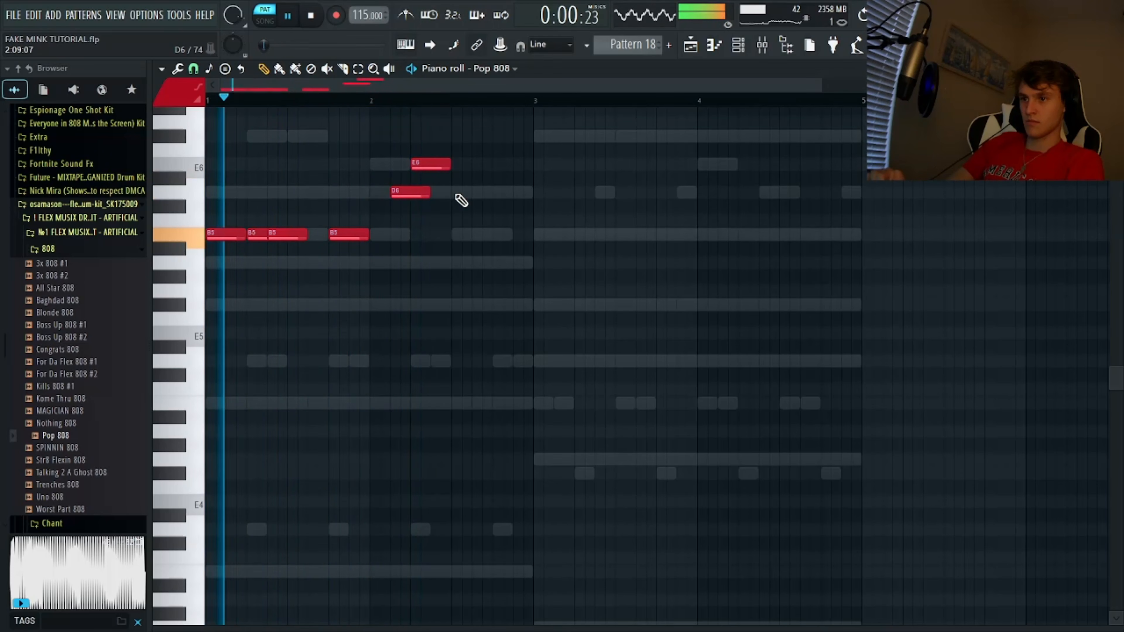
{"action": "left_click", "coordinate": [476, 193]}
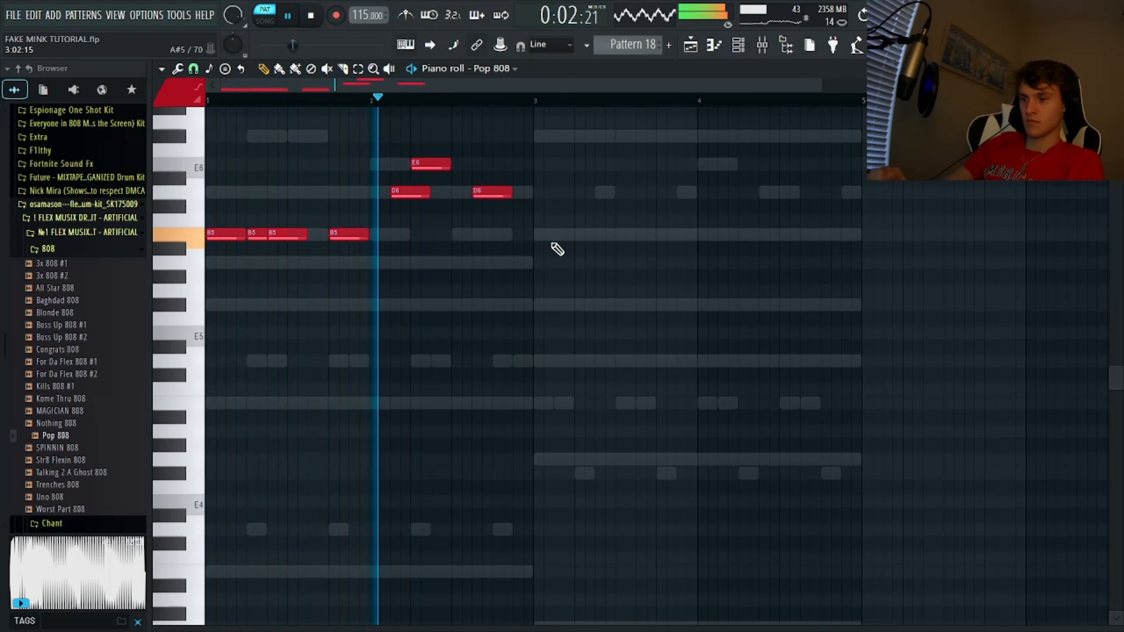
Duplicate the two-bar 808 bassline into bars 3 and 4 and lengthen its notes so each meets the next.
{"action": "key", "text": "ctrl+b"}
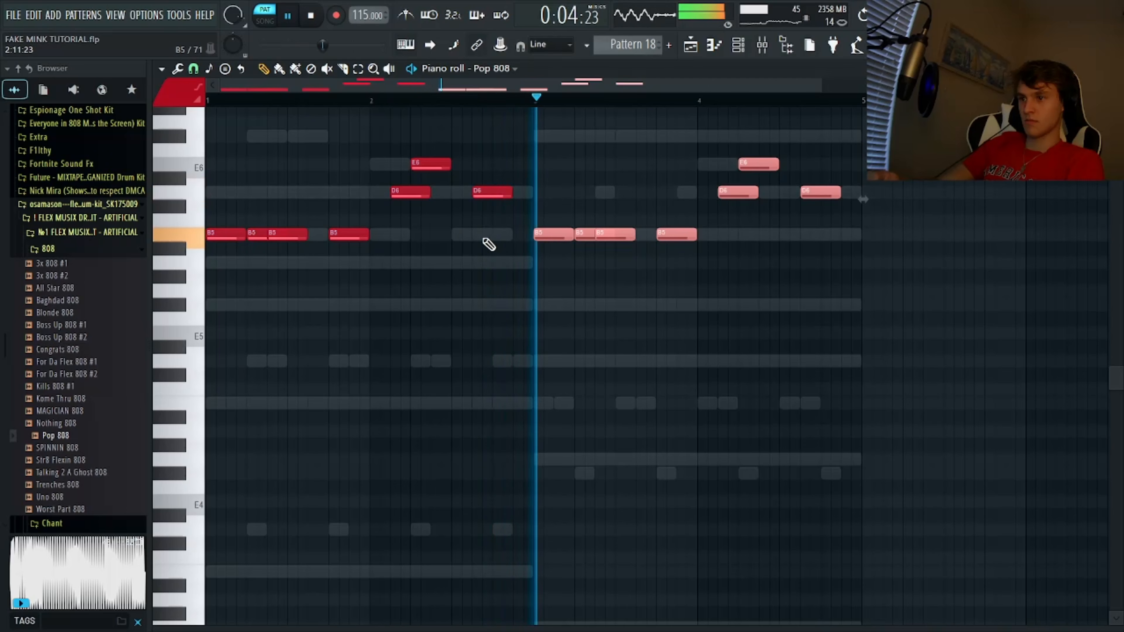
{"action": "left_click", "coordinate": [479, 195]}
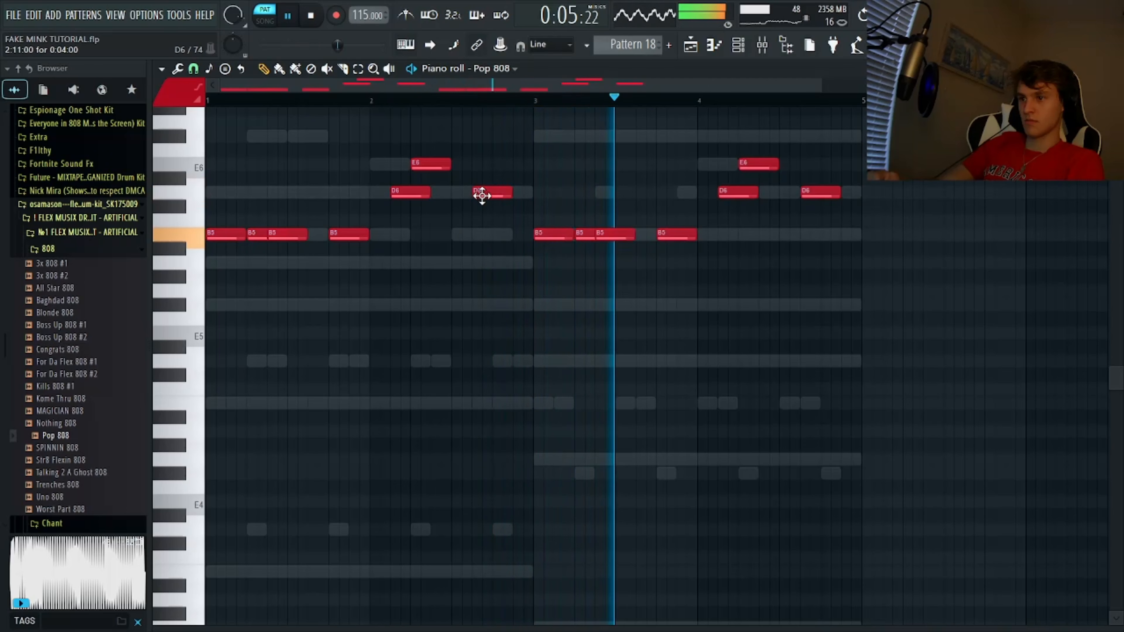
{"action": "left_click", "coordinate": [827, 192], "text": "ctrl+shift"}
Transpose the whole Pop 808 bassline down.
{"action": "key", "text": "ctrl+Down"}
{"action": "key", "text": "shift+Down"}
{"action": "key", "text": "shift+Down"}
{"action": "key", "text": "shift+Down"}
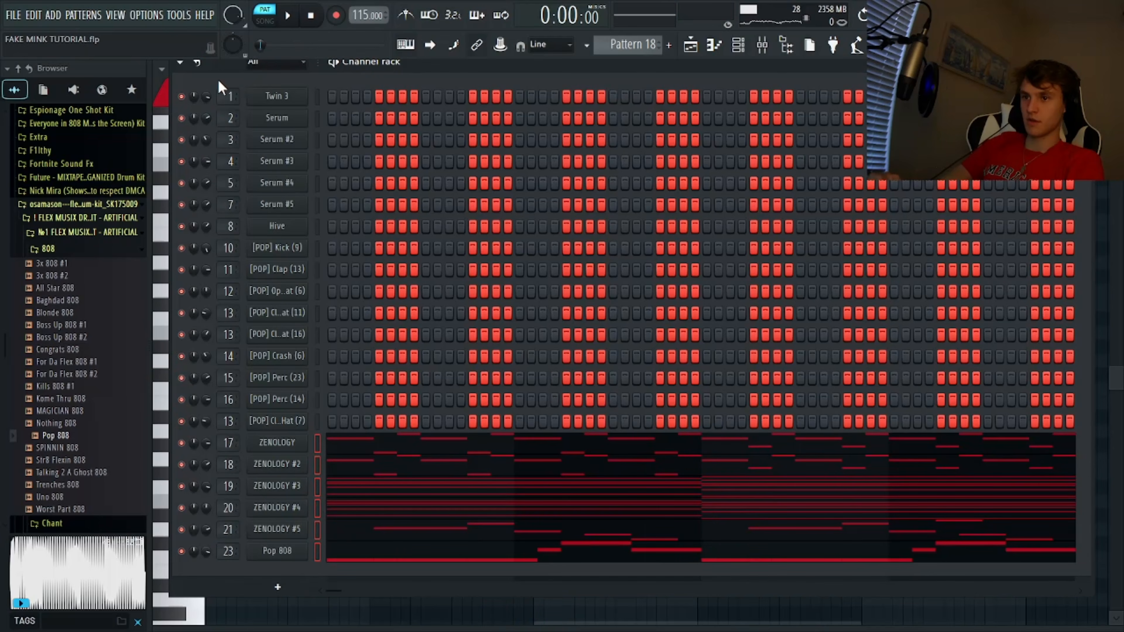
Raise the tempo to 170 BPM and add a Str8 Flexin Clap channel with hits on steps 9, 25, 31, 41, 57 and 63.
{"action": "left_click", "coordinate": [180, 63]}
{"action": "key", "text": "space"}
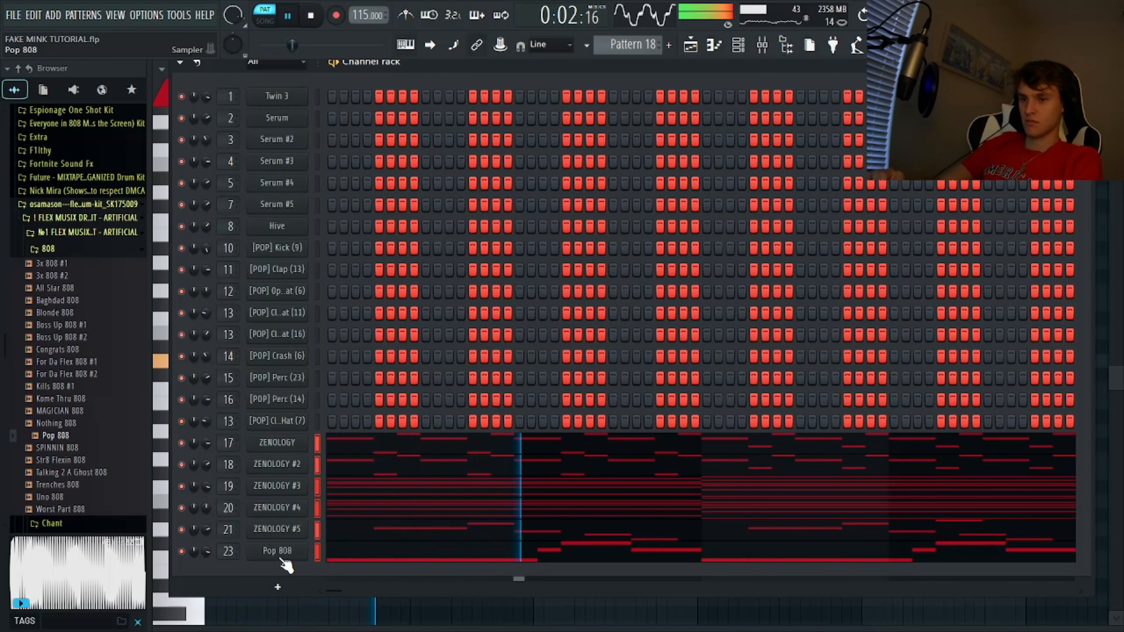
{"action": "left_click", "coordinate": [46, 249]}
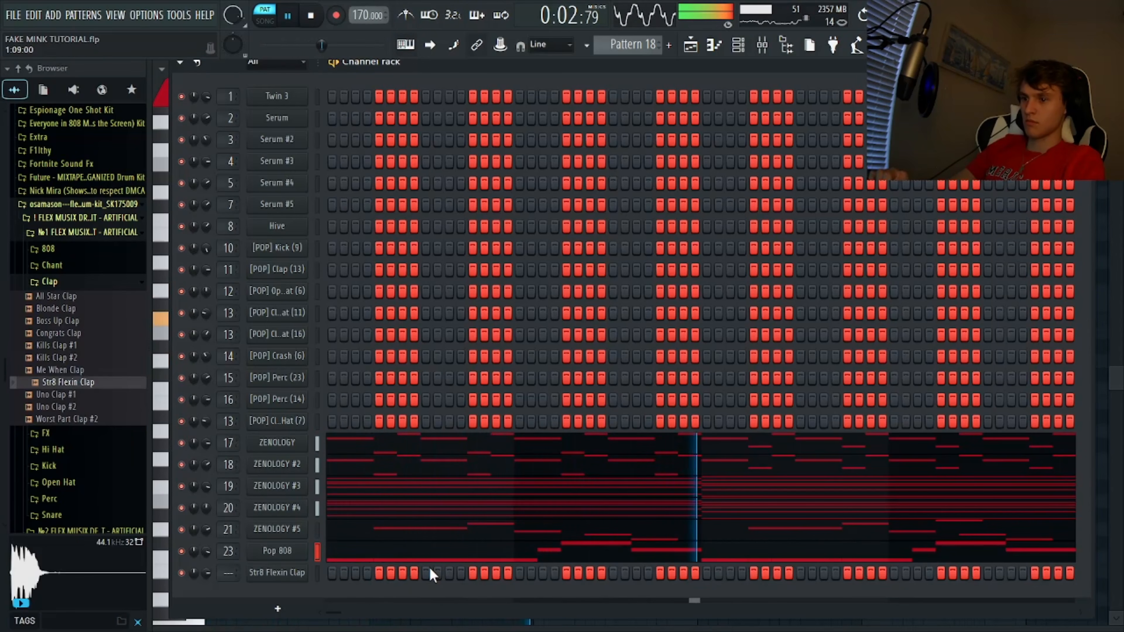
{"action": "left_click", "coordinate": [615, 575]}
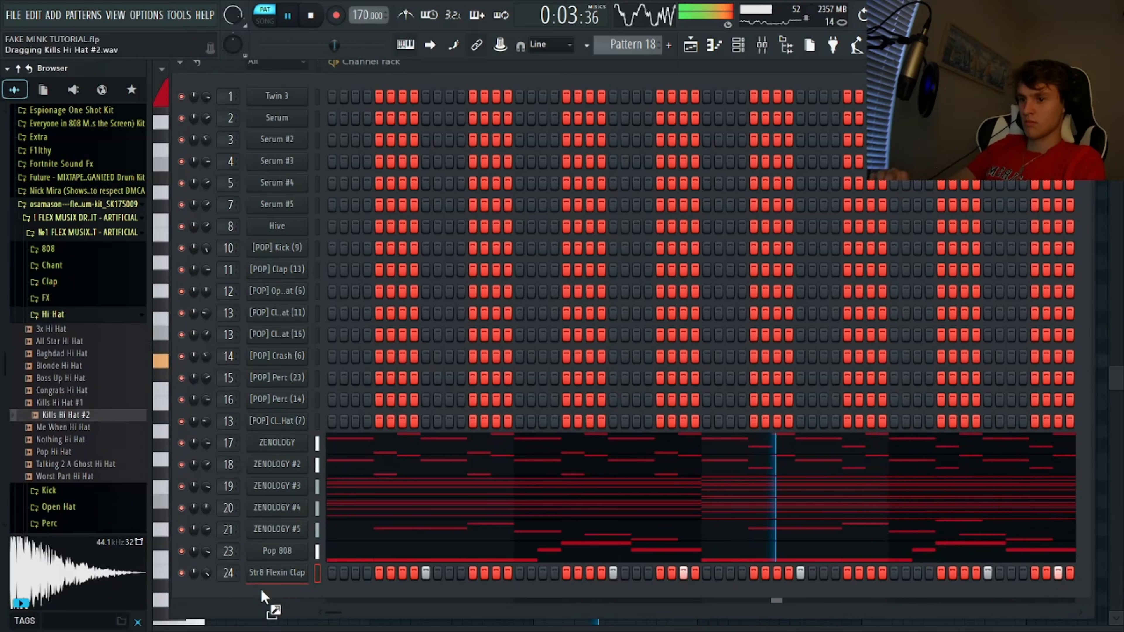
Add the Kills Hi Hat #2 sample as a new channel and fill it on every second step.
{"action": "left_click_drag", "start_coordinate": [271, 605], "coordinate": [274, 595]}
{"action": "right_click", "coordinate": [306, 585]}
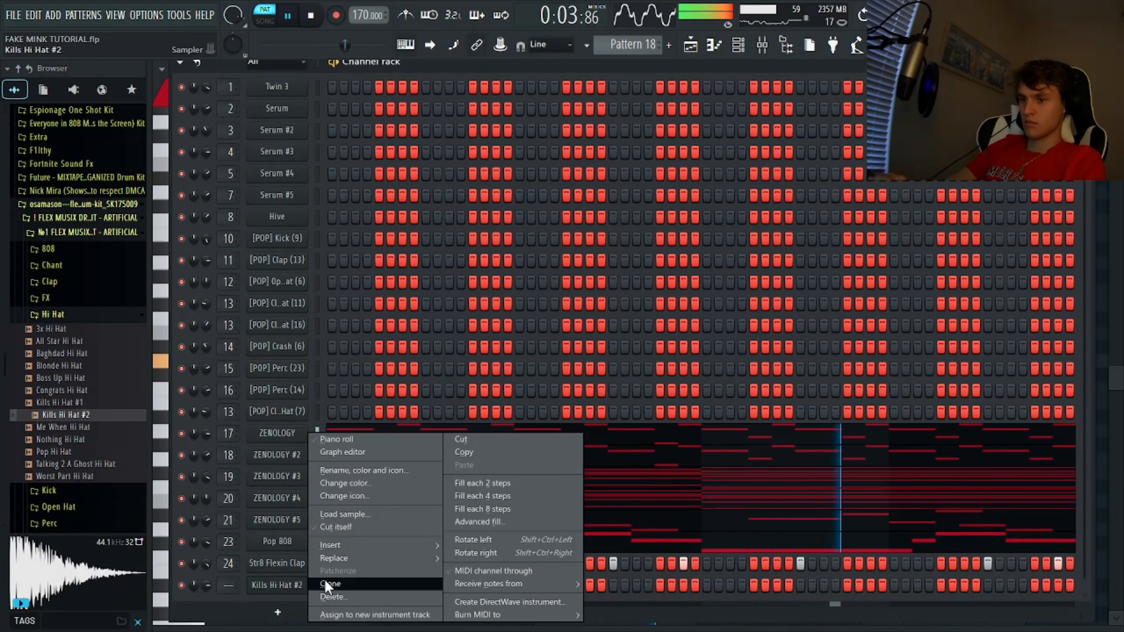
{"action": "left_click", "coordinate": [466, 496]}
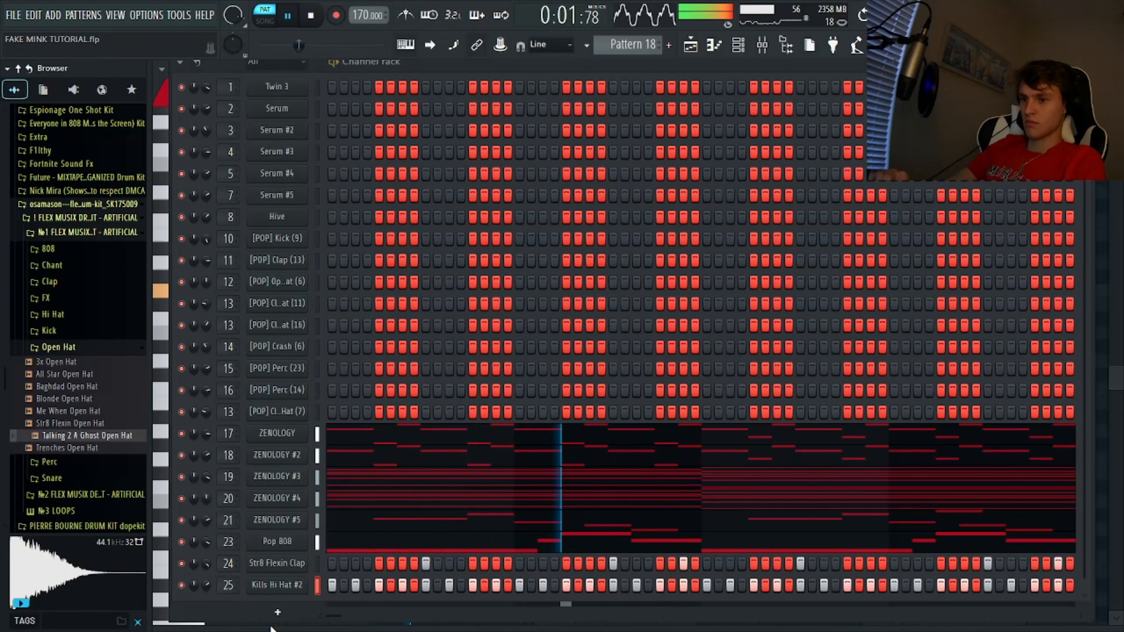
Add Talking 2 A Ghost Open Hat as a channel with hits on steps 1, 9, 13, 33, 41 and 45.
{"action": "left_click_drag", "start_coordinate": [86, 436], "coordinate": [345, 567]}
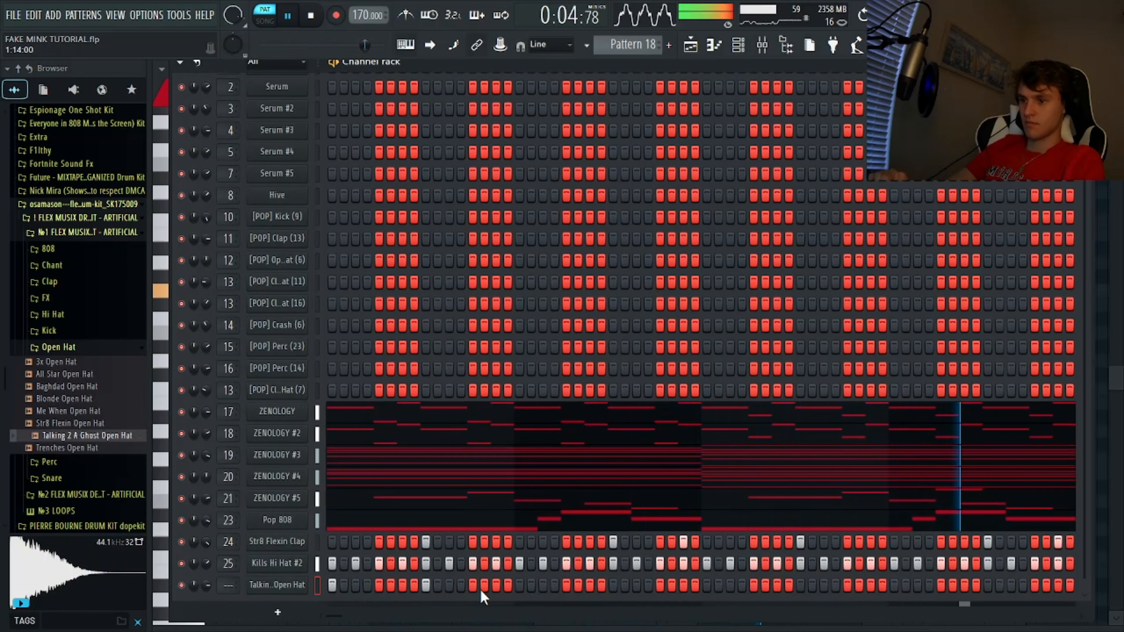
{"action": "left_click", "coordinate": [472, 586]}
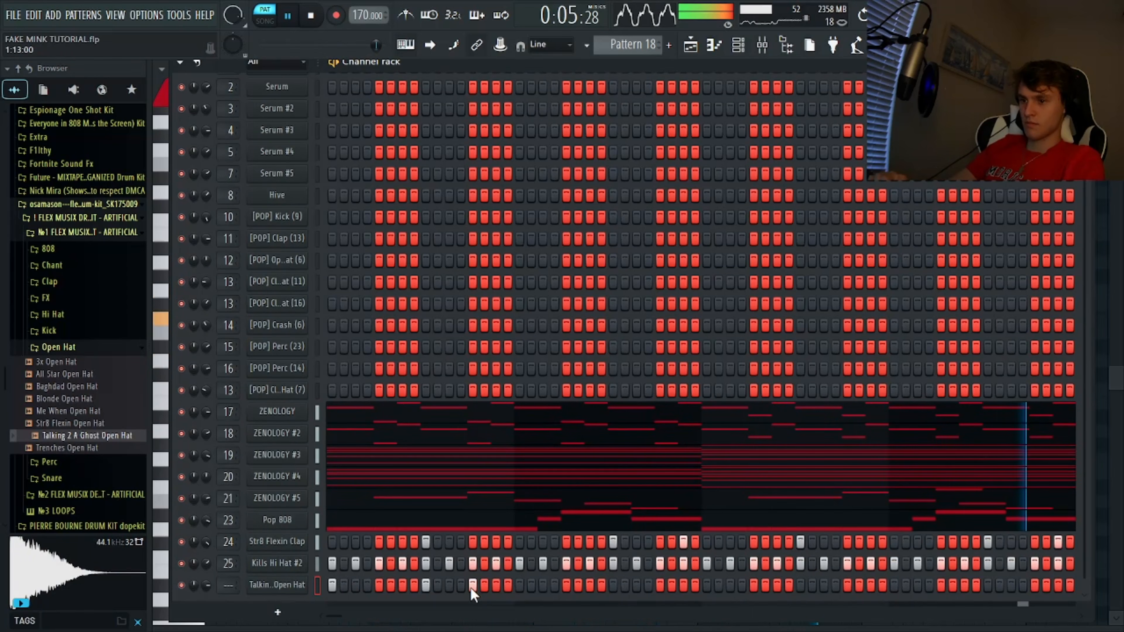
{"action": "left_click", "coordinate": [708, 585]}
{"action": "left_click", "coordinate": [801, 586]}
{"action": "left_click", "coordinate": [847, 586]}
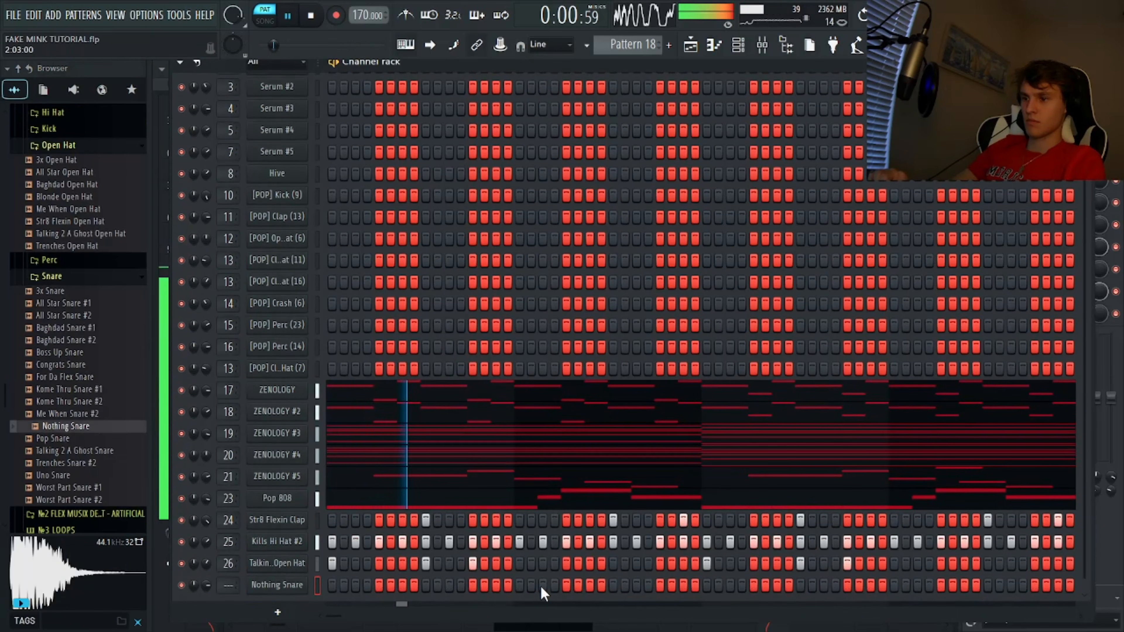
Program the Nothing Snare channel with hits on steps 15, 19, 47 and 51.
{"action": "left_click", "coordinate": [541, 585]}
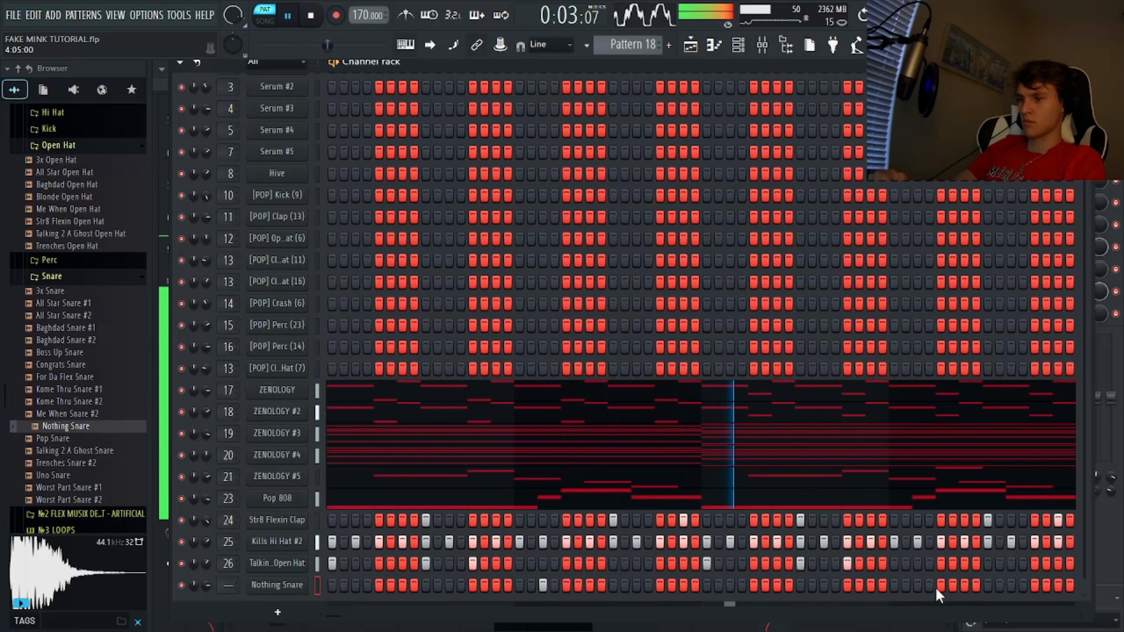
{"action": "left_click", "coordinate": [918, 585]}
{"action": "left_click", "coordinate": [871, 586]}
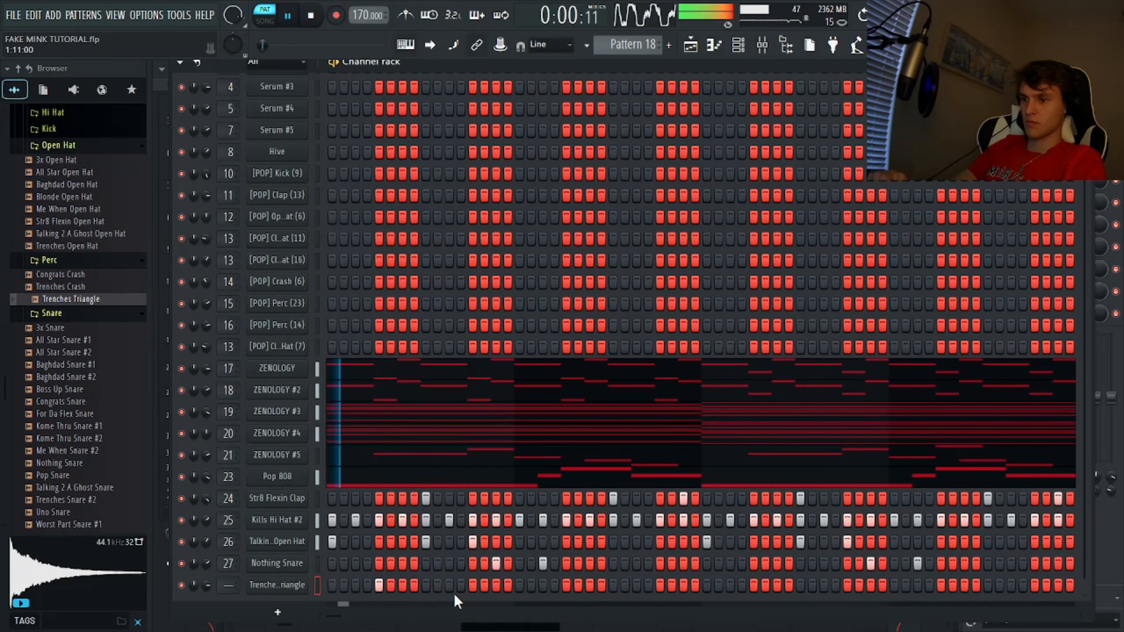
Place Trenches Triangle hits every eight steps from step 5, and add a Congrats Crash on step 1.
{"action": "left_click", "coordinate": [471, 591]}
{"action": "left_click", "coordinate": [565, 591]}
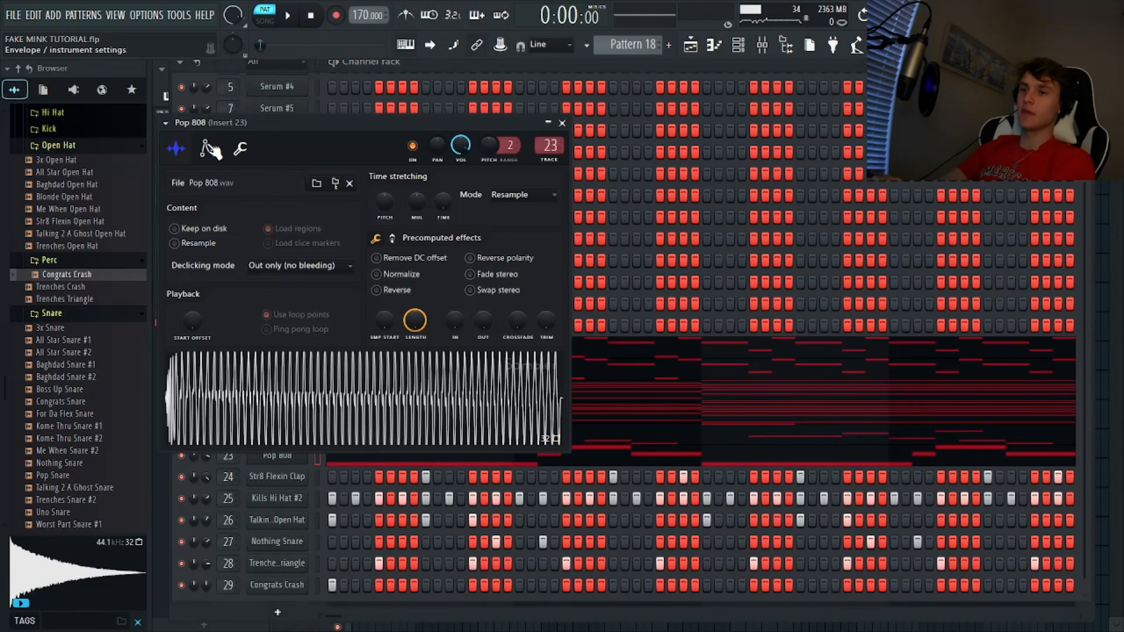
Enable Pop 808's volume envelope and shape it with no attack, a longer hold and a shorter decay.
{"action": "left_click", "coordinate": [209, 147]}
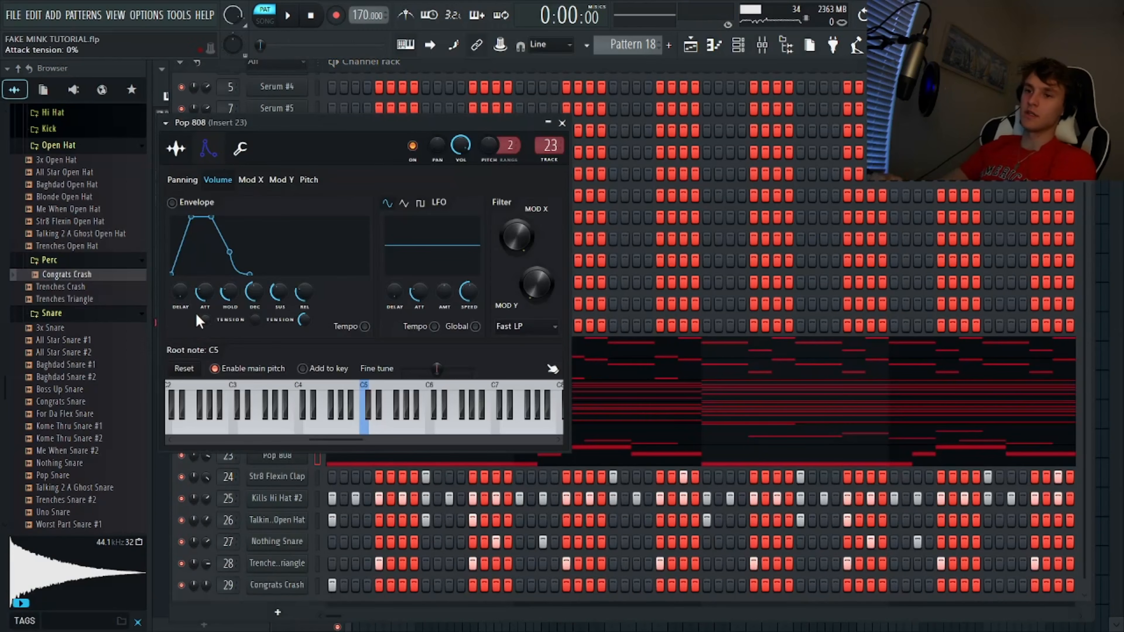
{"action": "left_click_drag", "start_coordinate": [206, 292], "coordinate": [230, 240]}
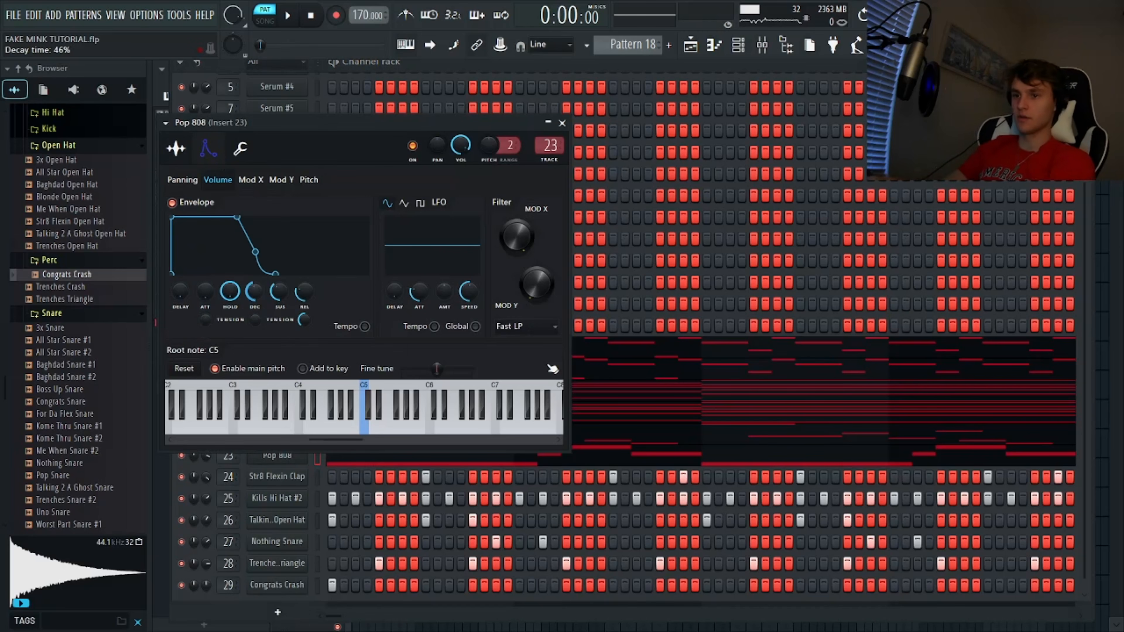
{"action": "left_click_drag", "start_coordinate": [258, 294], "coordinate": [258, 330]}
Create an automation clip for the project tempo in the playlist.
{"action": "right_click", "coordinate": [362, 16]}
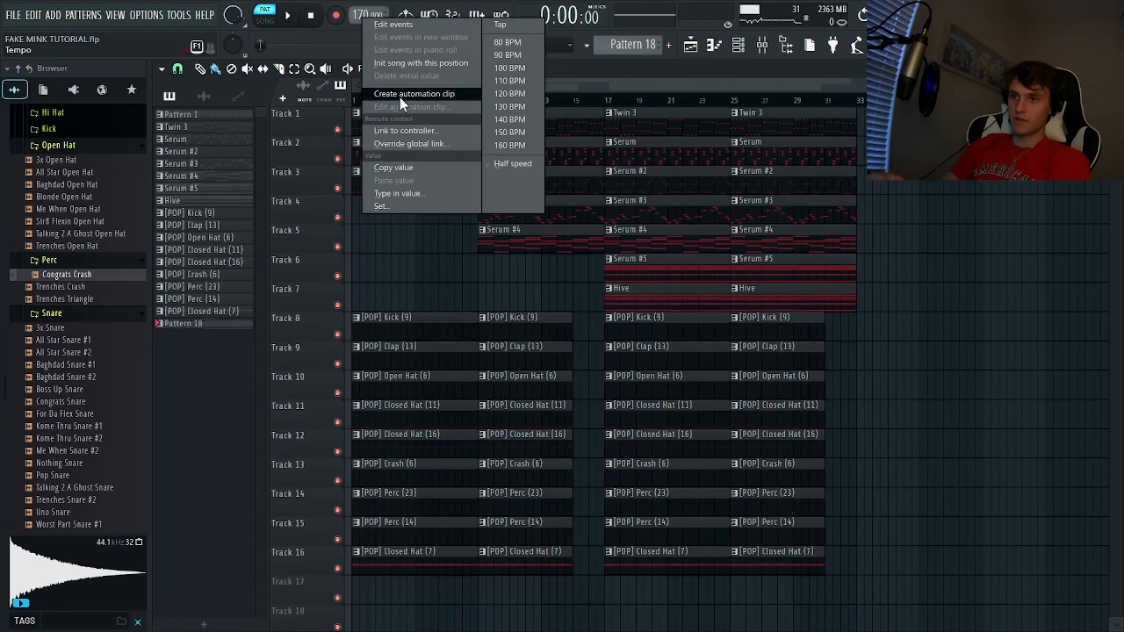
{"action": "left_click", "coordinate": [399, 96]}
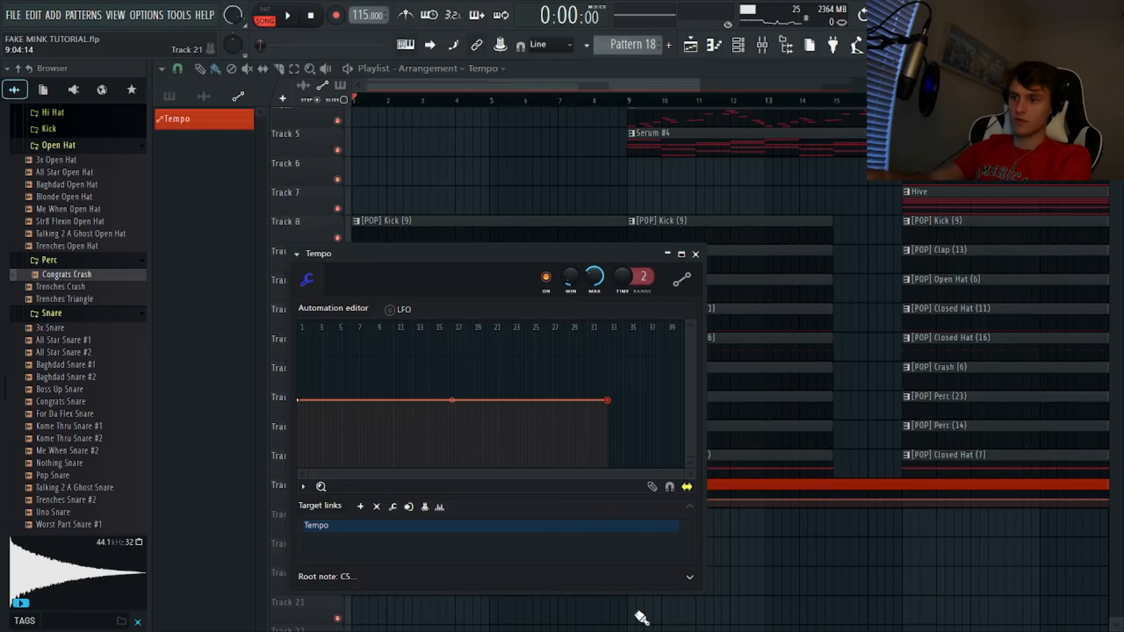
Extend the Tempo automation clip to bar 49 and add an end point set to 180 BPM.
{"action": "key", "text": "space"}
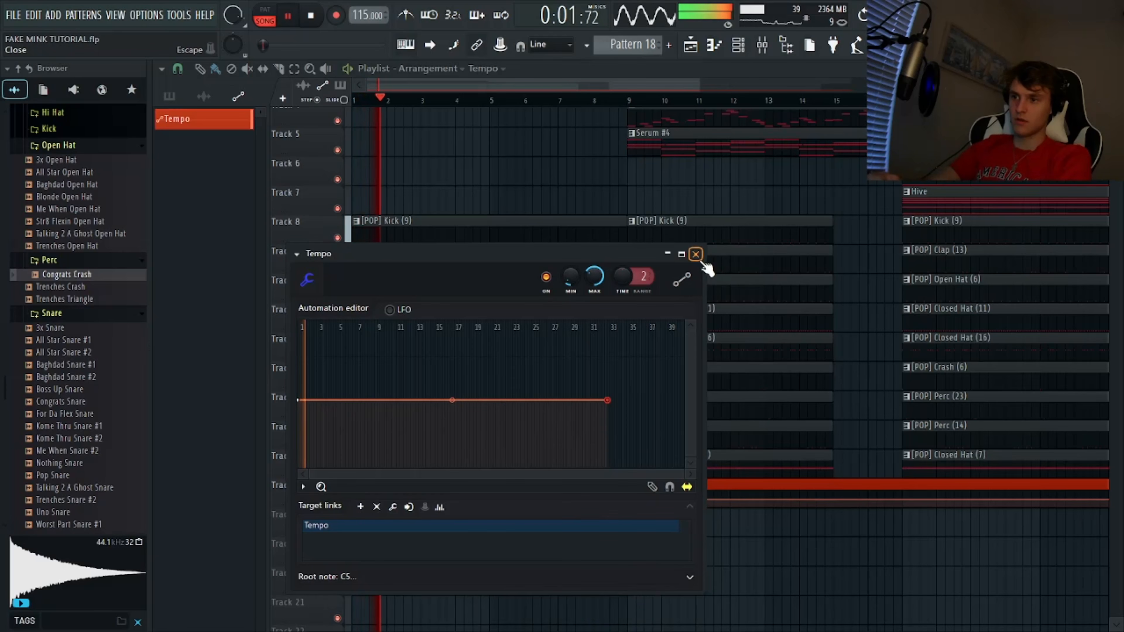
{"action": "left_click", "coordinate": [696, 254]}
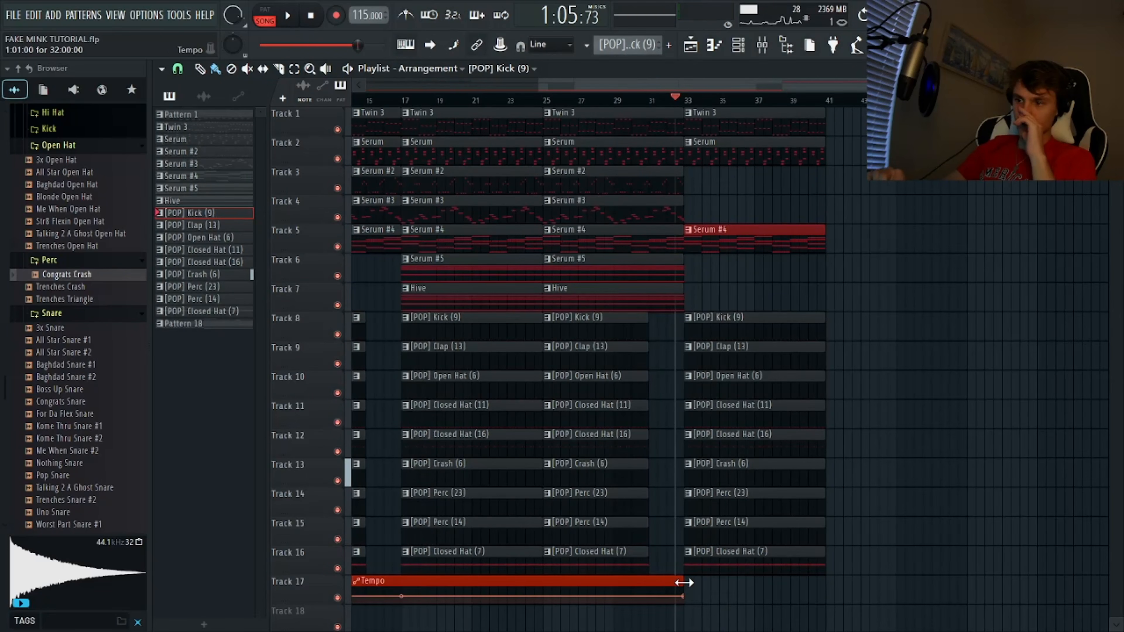
{"action": "left_click_drag", "start_coordinate": [684, 583], "coordinate": [968, 619]}
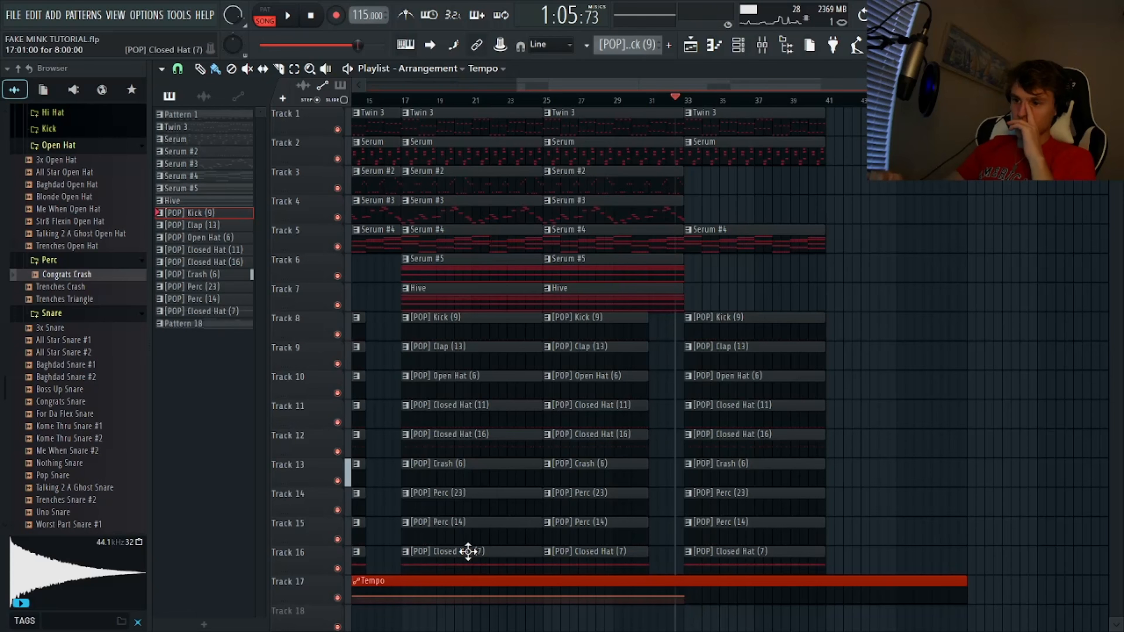
{"action": "right_click", "coordinate": [961, 601]}
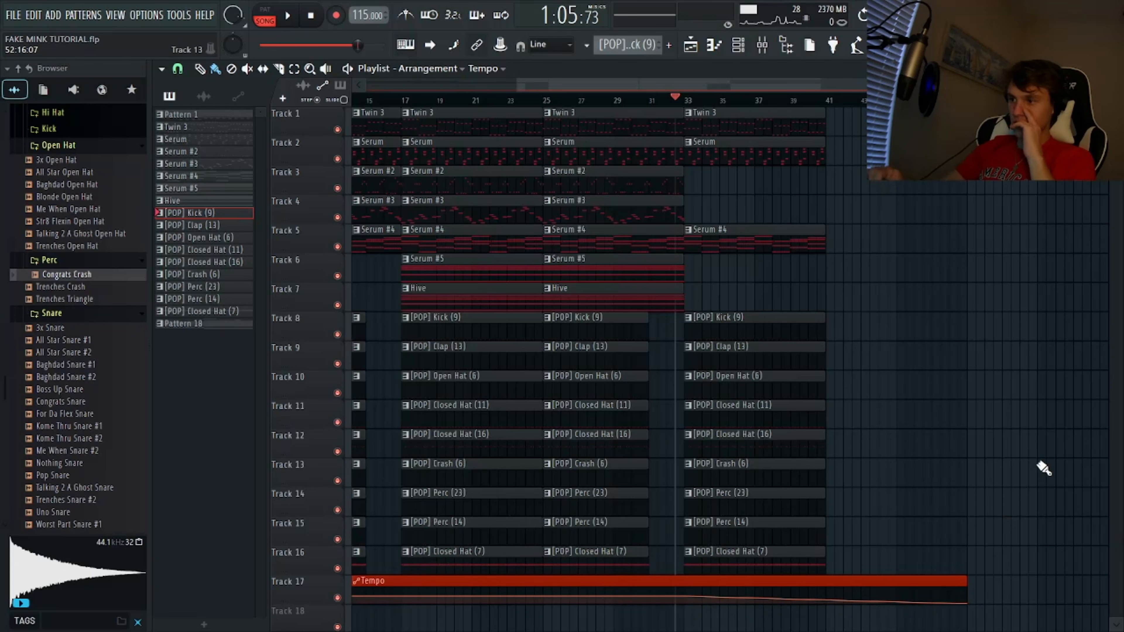
{"action": "scroll", "coordinate": [1044, 469], "scroll_direction": "up", "scroll_amount": 3}
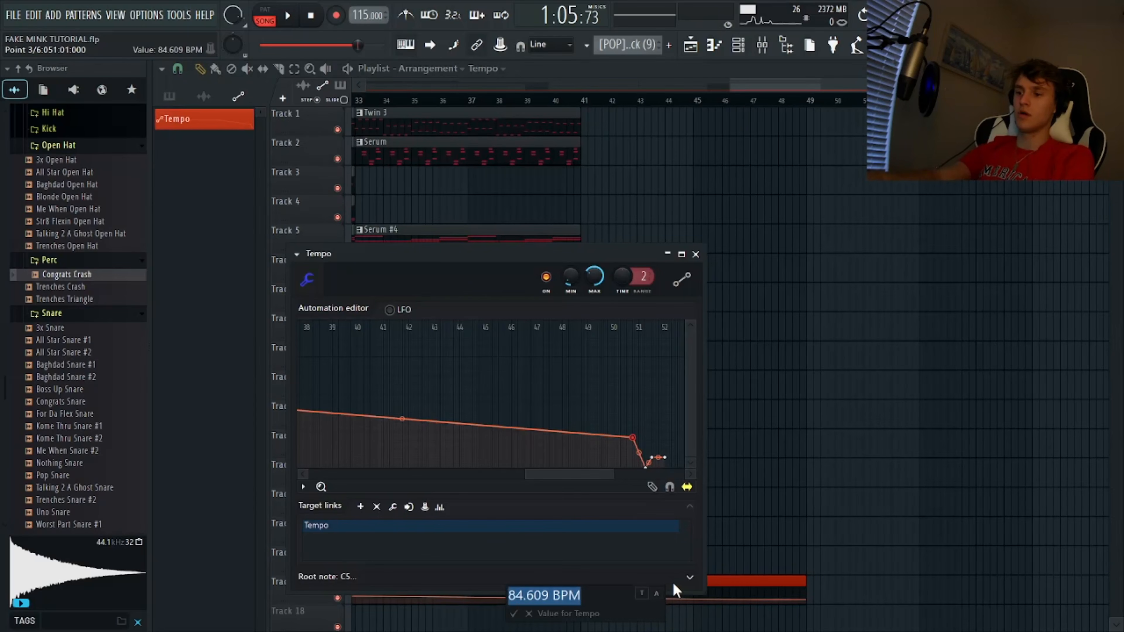
{"action": "type", "text": "180"}
{"action": "key", "text": "Return"}
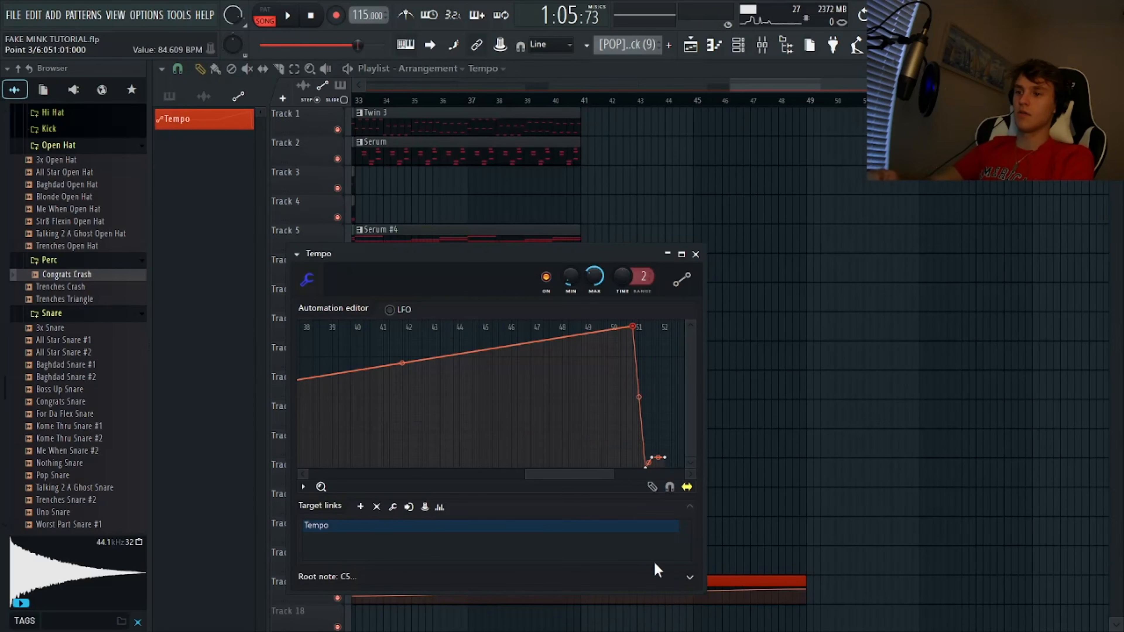
{"action": "left_click", "coordinate": [695, 254]}
Duplicate the Twin 3, Serum and Serum #4 clips from bar 33 to bar 41 without the drums, and listen to the transition.
{"action": "key", "text": "space"}
{"action": "scroll", "coordinate": [707, 259], "scroll_direction": "down", "scroll_amount": 5}
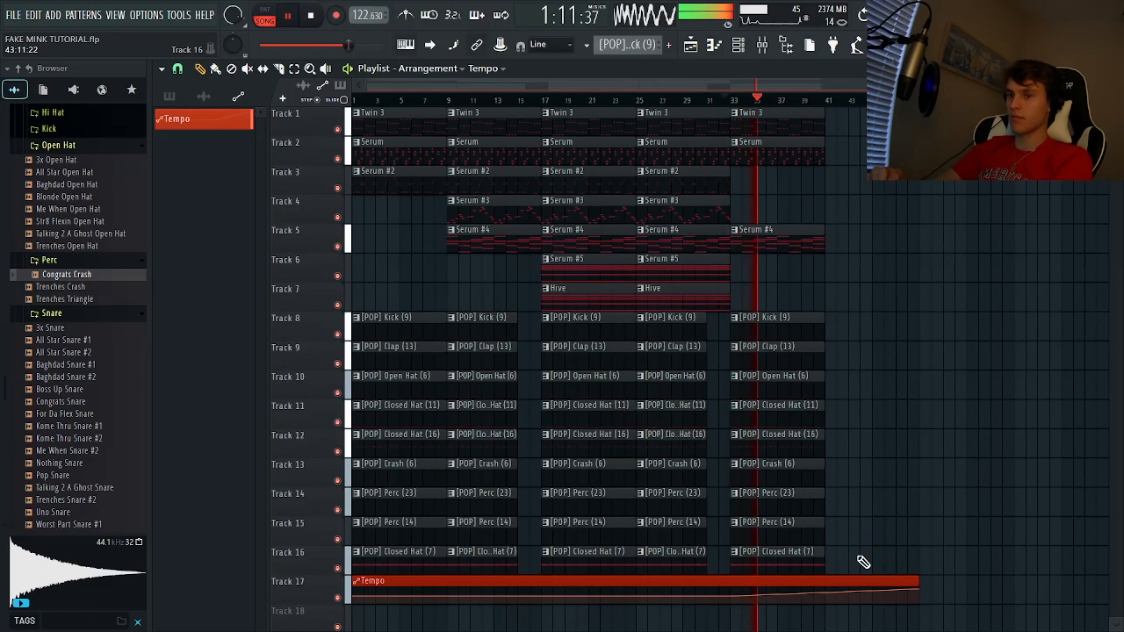
{"action": "left_click_drag", "start_coordinate": [858, 566], "coordinate": [823, 319]}
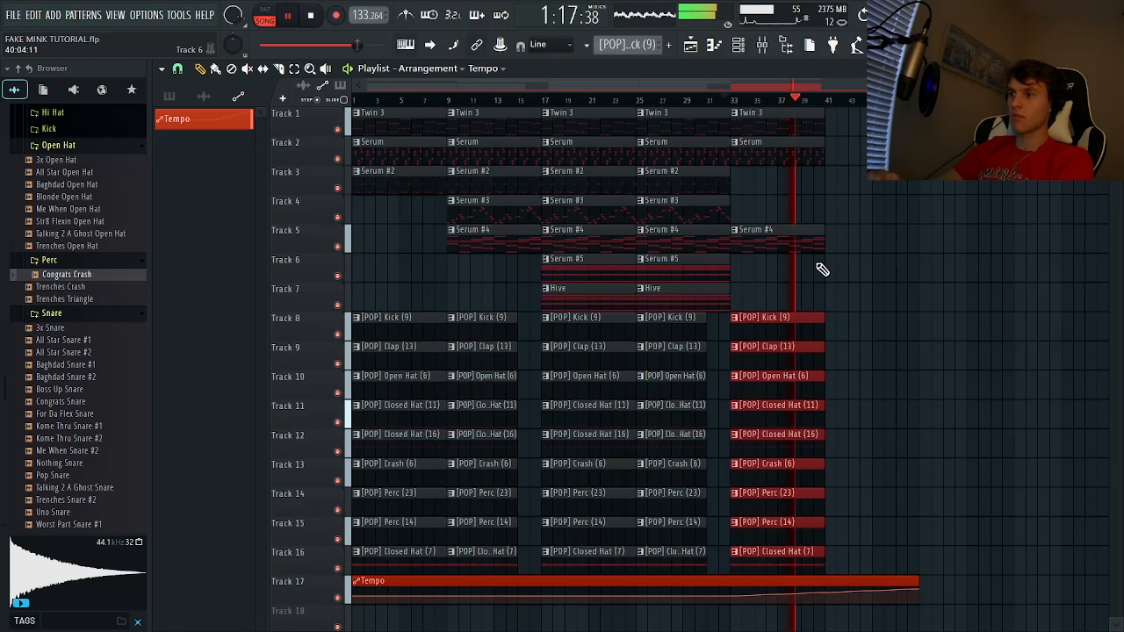
{"action": "left_click_drag", "start_coordinate": [822, 268], "coordinate": [762, 88]}
{"action": "key", "text": "ctrl+b"}
{"action": "scroll", "coordinate": [971, 310], "scroll_direction": "up", "scroll_amount": 3, "text": "ctrl"}
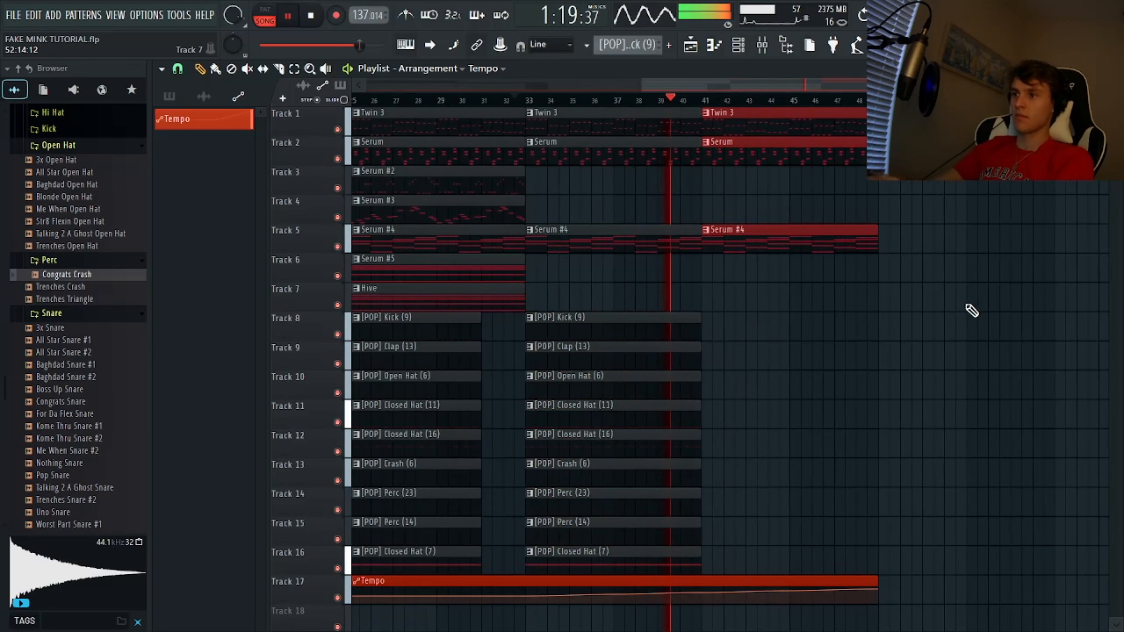
{"action": "scroll", "coordinate": [928, 296], "scroll_direction": "down", "scroll_amount": 2, "text": "ctrl"}
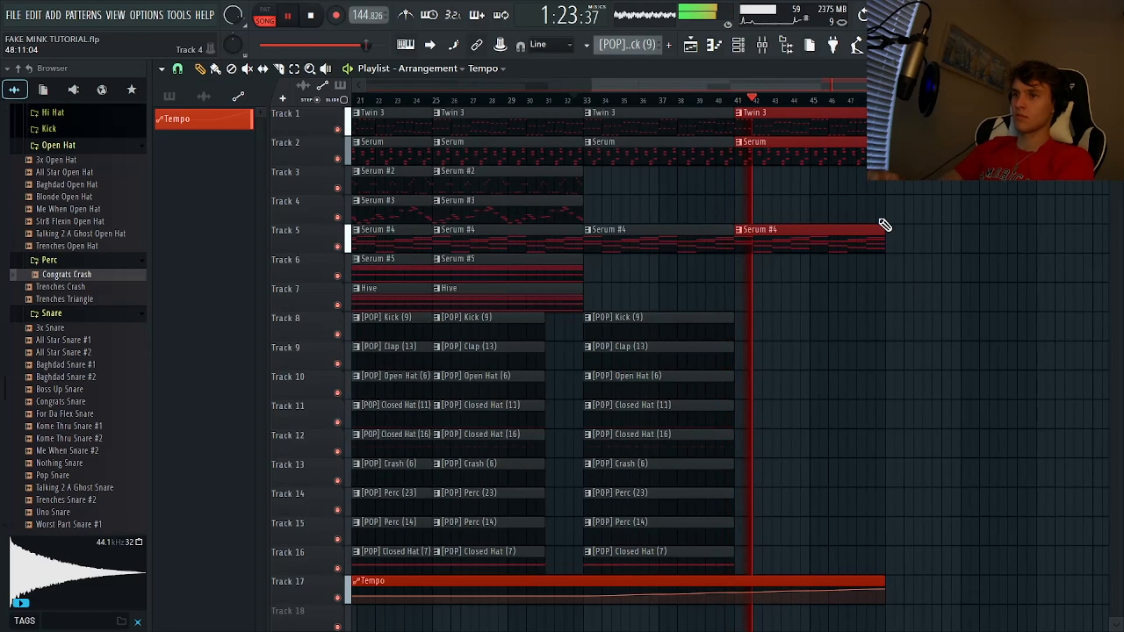
{"action": "scroll", "coordinate": [886, 232], "scroll_direction": "right", "scroll_amount": 2}
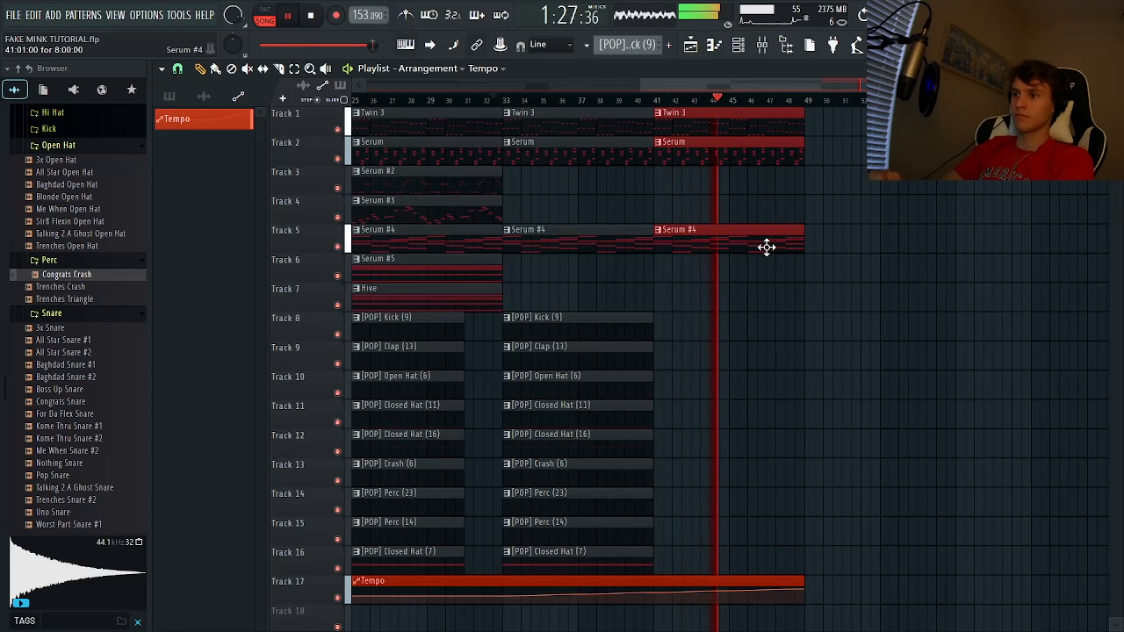
{"action": "key", "text": "space"}
Place the second beat's pattern at bar 49, split into one clip per channel, and duplicate the whole group five times.
{"action": "scroll", "coordinate": [80, 217], "scroll_direction": "up", "scroll_amount": 10}
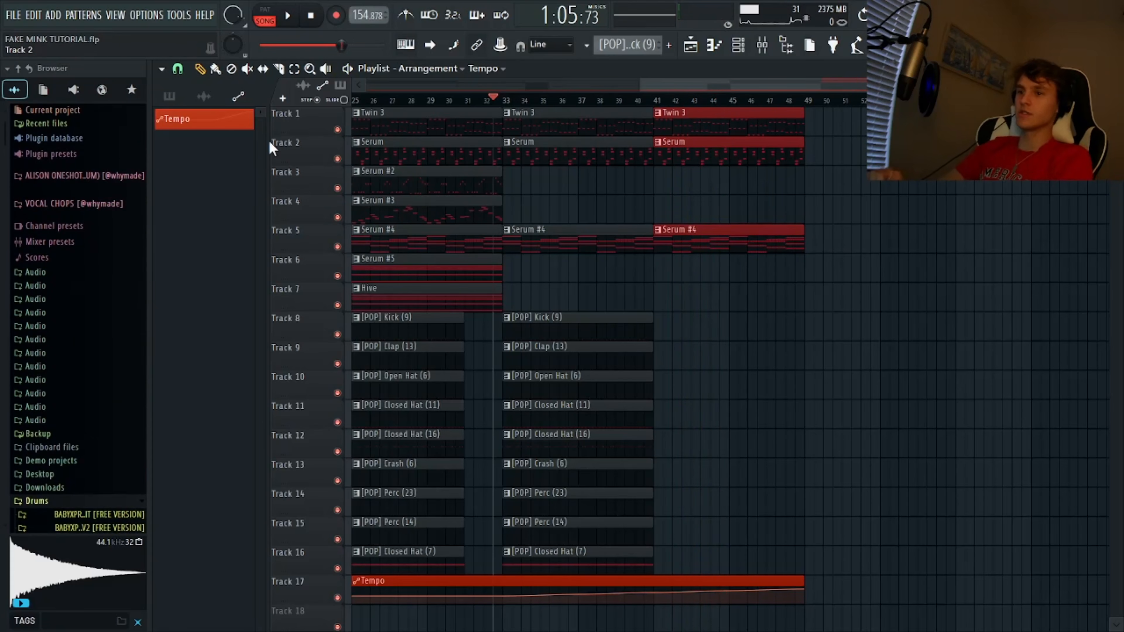
{"action": "left_click", "coordinate": [182, 96]}
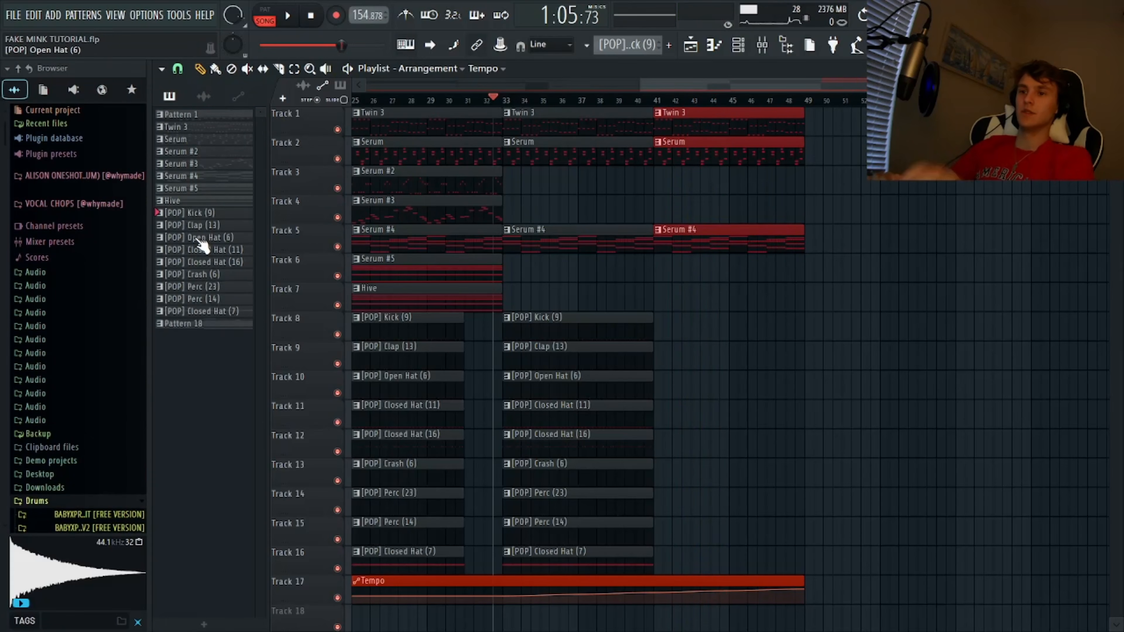
{"action": "left_click_drag", "start_coordinate": [209, 328], "coordinate": [859, 348]}
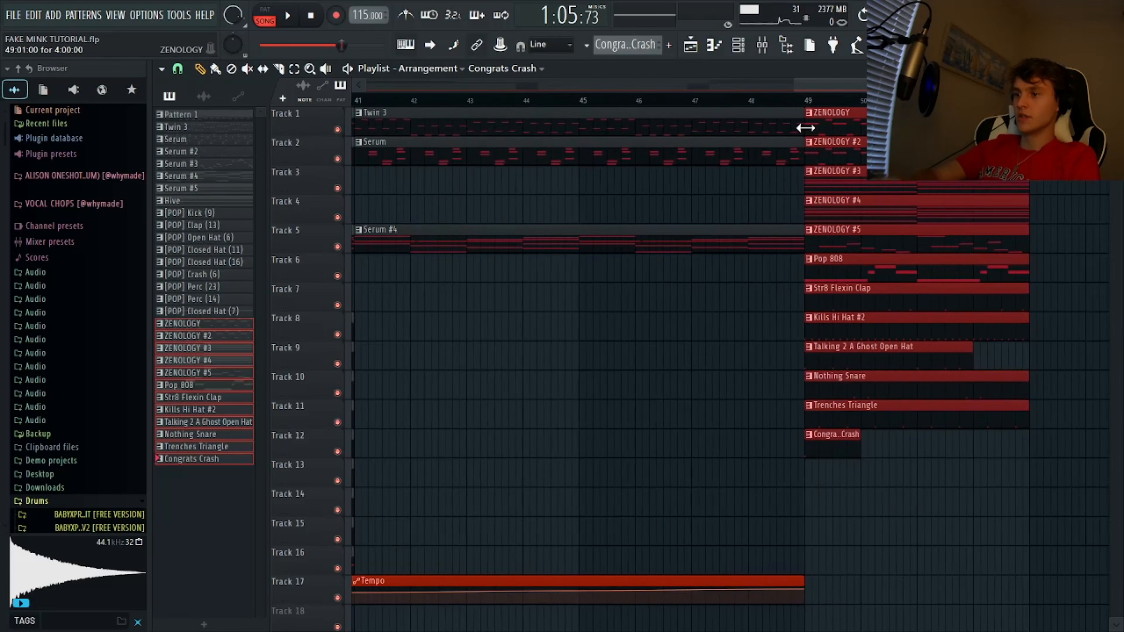
{"action": "key", "text": "ctrl+b"}
{"action": "key", "text": "ctrl+b"}
{"action": "key", "text": "ctrl+b"}
{"action": "key", "text": "ctrl+b"}
{"action": "key", "text": "ctrl+b"}
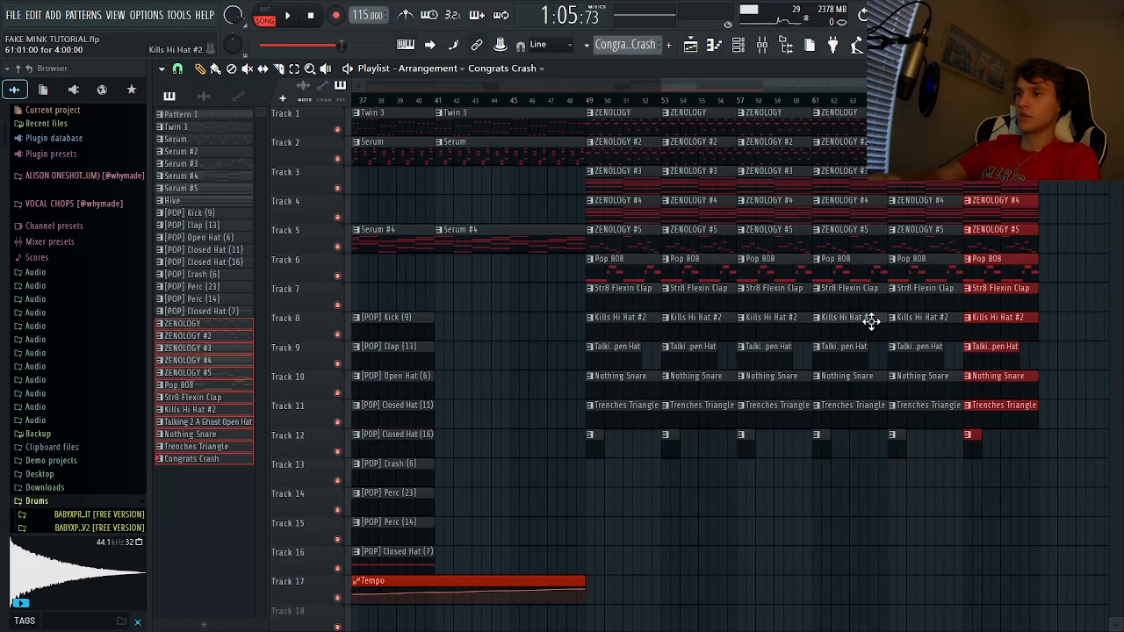
Play the transition from around bar 44 and compare the notes of ZENOLOGY #4 with those of Twin 3.
{"action": "left_click", "coordinate": [494, 99]}
{"action": "key", "text": "space"}
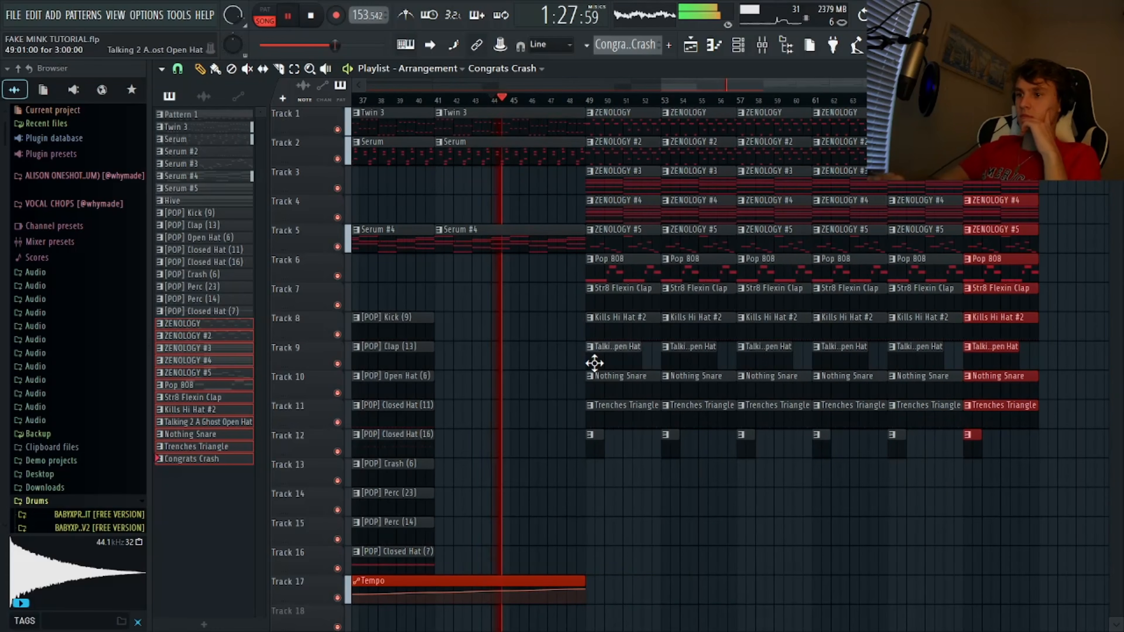
{"action": "scroll", "coordinate": [594, 363], "scroll_direction": "up", "scroll_amount": 4}
{"action": "scroll", "coordinate": [595, 363], "scroll_direction": "down", "scroll_amount": 5}
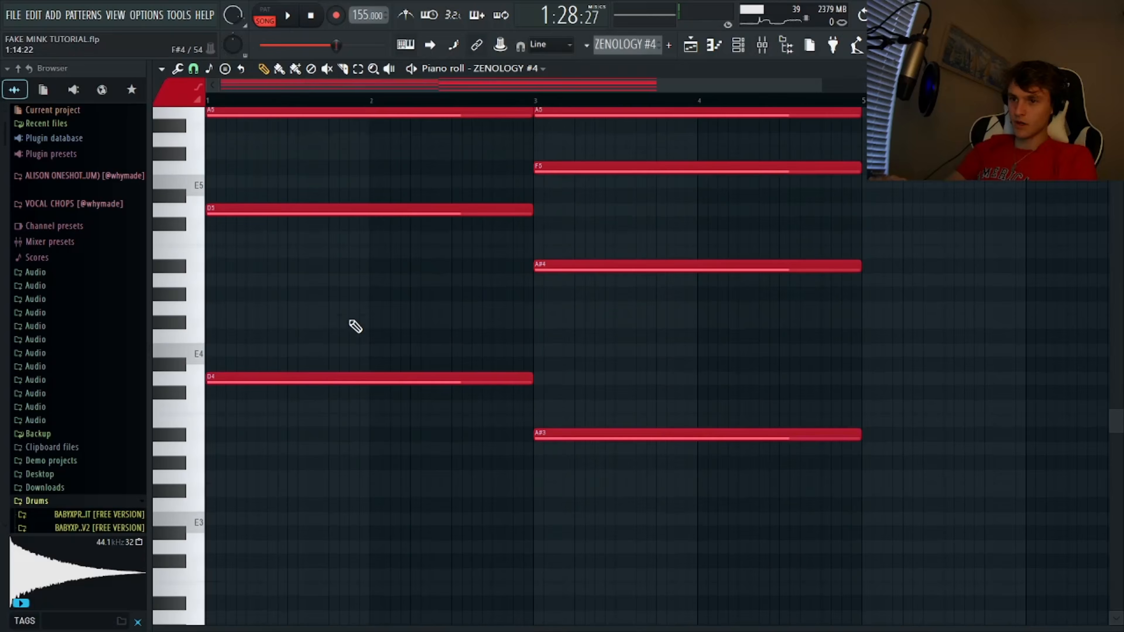
{"action": "scroll", "coordinate": [356, 326], "scroll_direction": "up", "scroll_amount": 1}
{"action": "scroll", "coordinate": [355, 327], "scroll_direction": "down", "scroll_amount": 1}
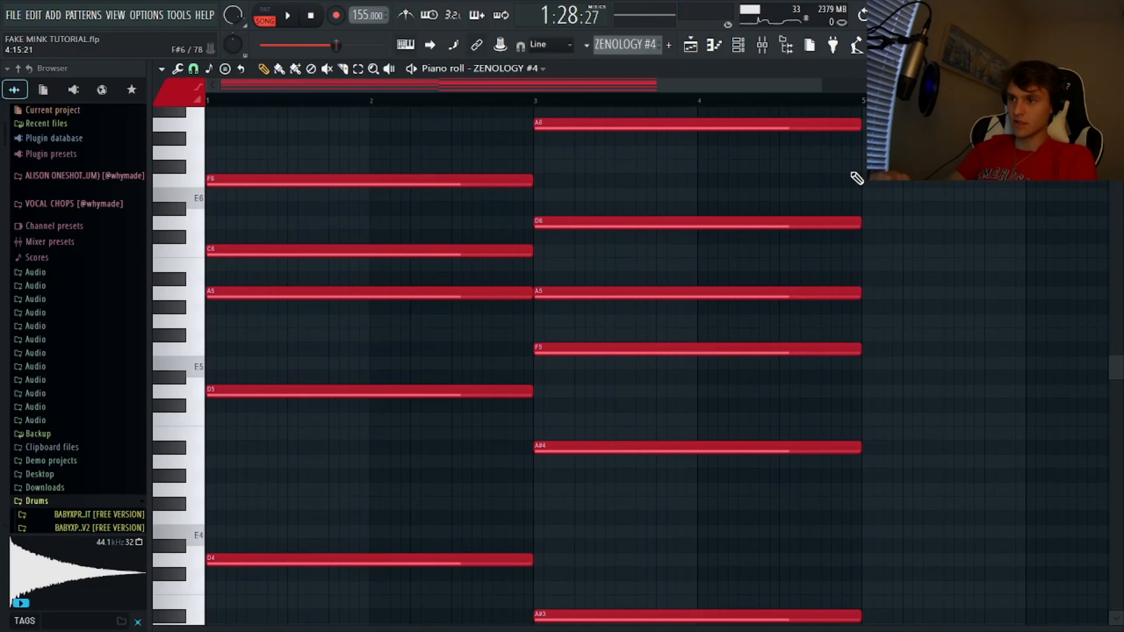
{"action": "left_click", "coordinate": [1117, 69]}
{"action": "double_click", "coordinate": [546, 242]}
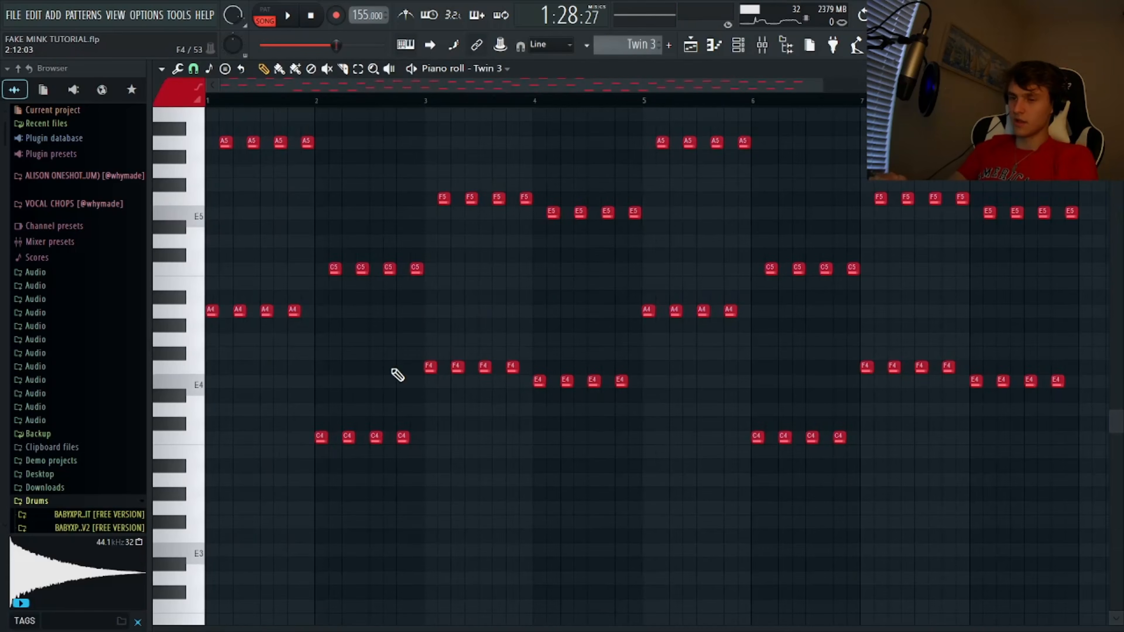
{"action": "scroll", "coordinate": [308, 348], "scroll_direction": "up", "scroll_amount": 2}
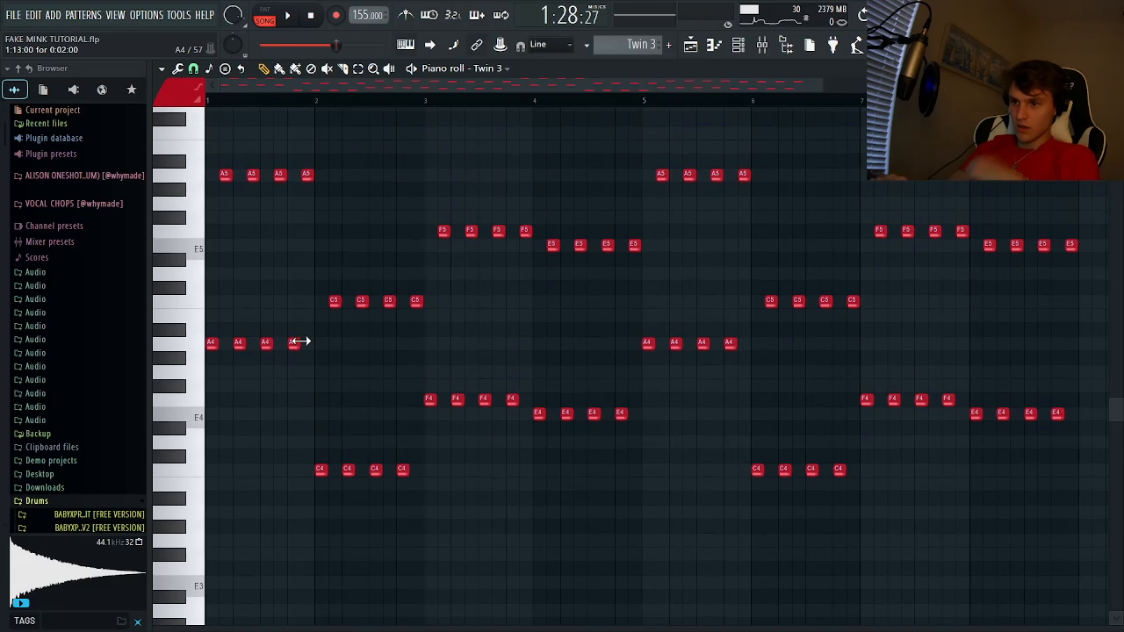
Try a D4 note around bar 3 of Twin 3 and bring up the piano roll's scale highlighting options.
{"action": "left_click", "coordinate": [390, 432]}
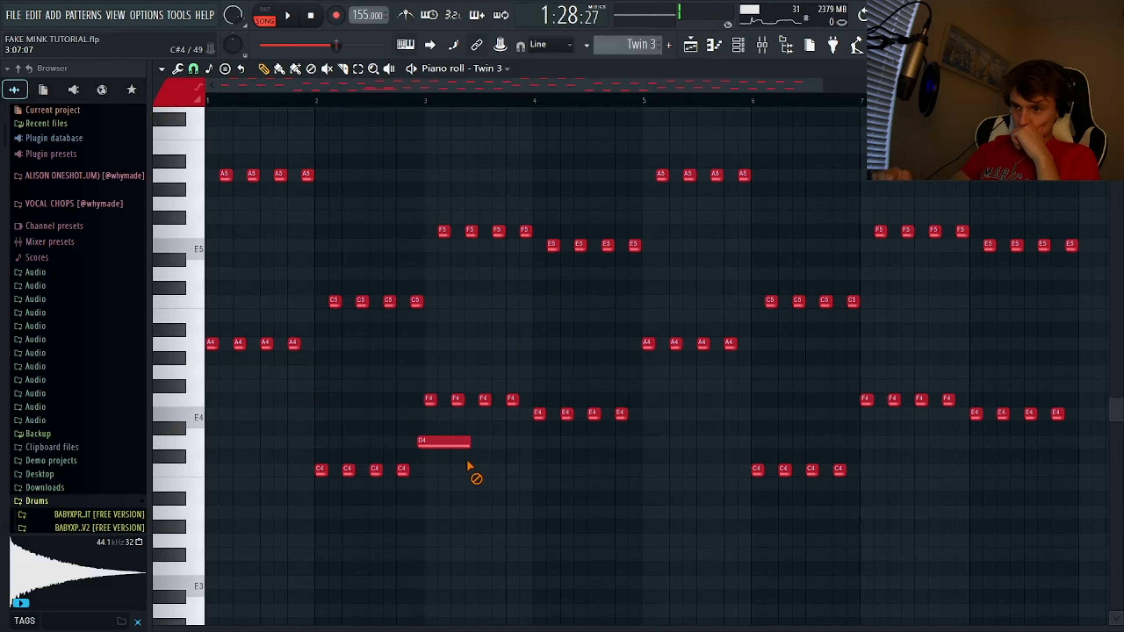
{"action": "left_click", "coordinate": [162, 68]}
{"action": "mouse_move", "coordinate": [186, 136]}
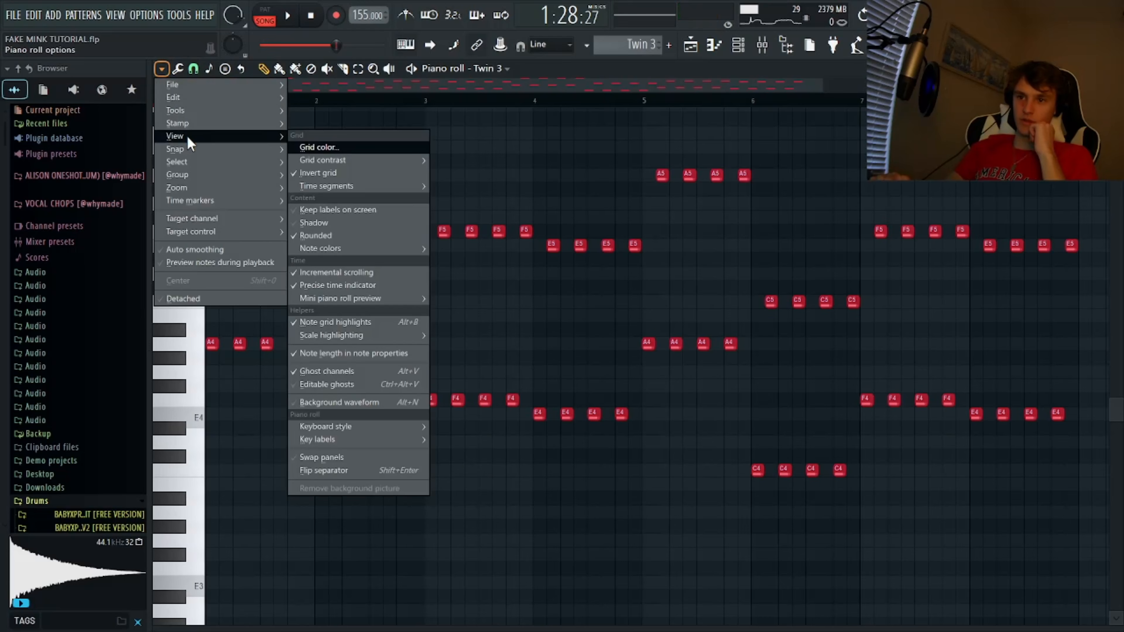
{"action": "mouse_move", "coordinate": [365, 341]}
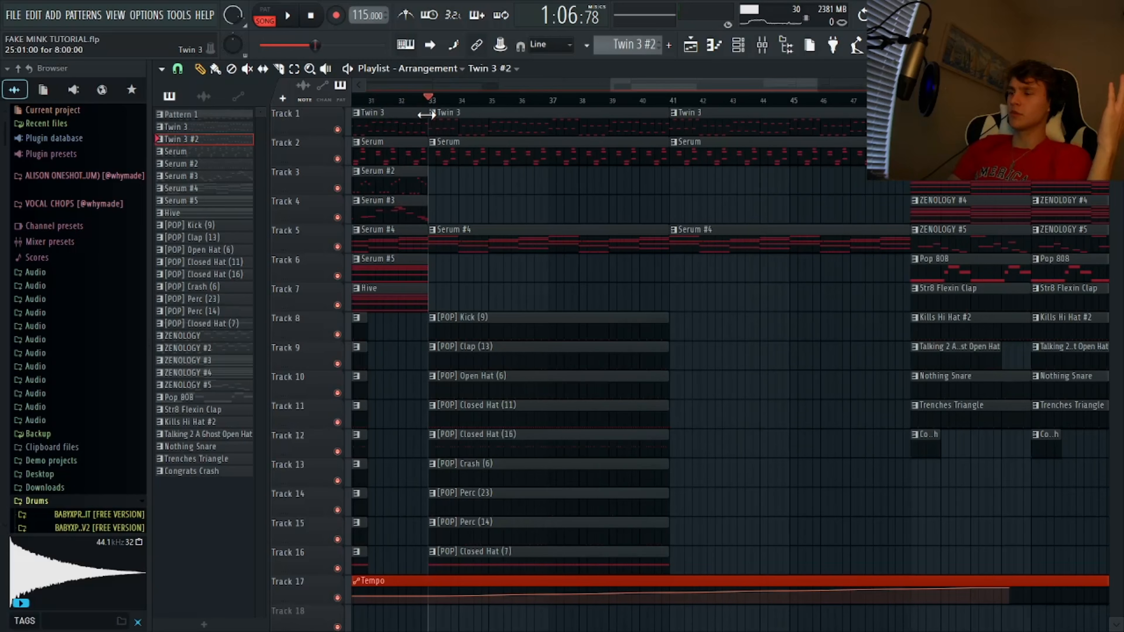
Open the notes of ZENOLOGY #2 and step through the following patterns up to ZENOLOGY #5.
{"action": "scroll", "coordinate": [426, 114], "scroll_direction": "down", "scroll_amount": 3}
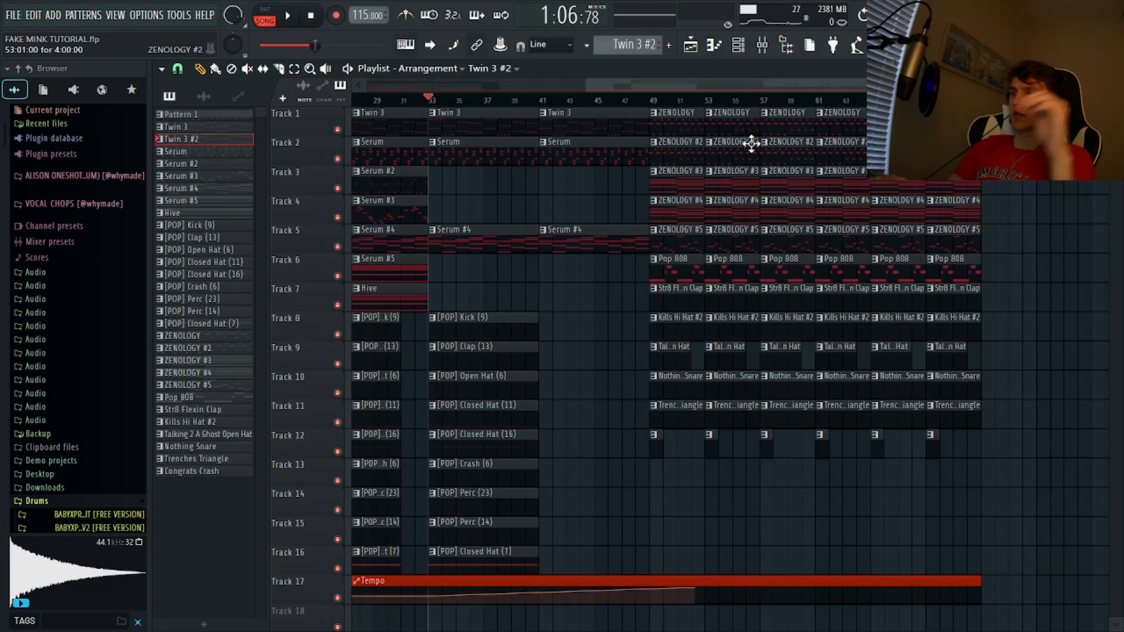
{"action": "left_click", "coordinate": [655, 233]}
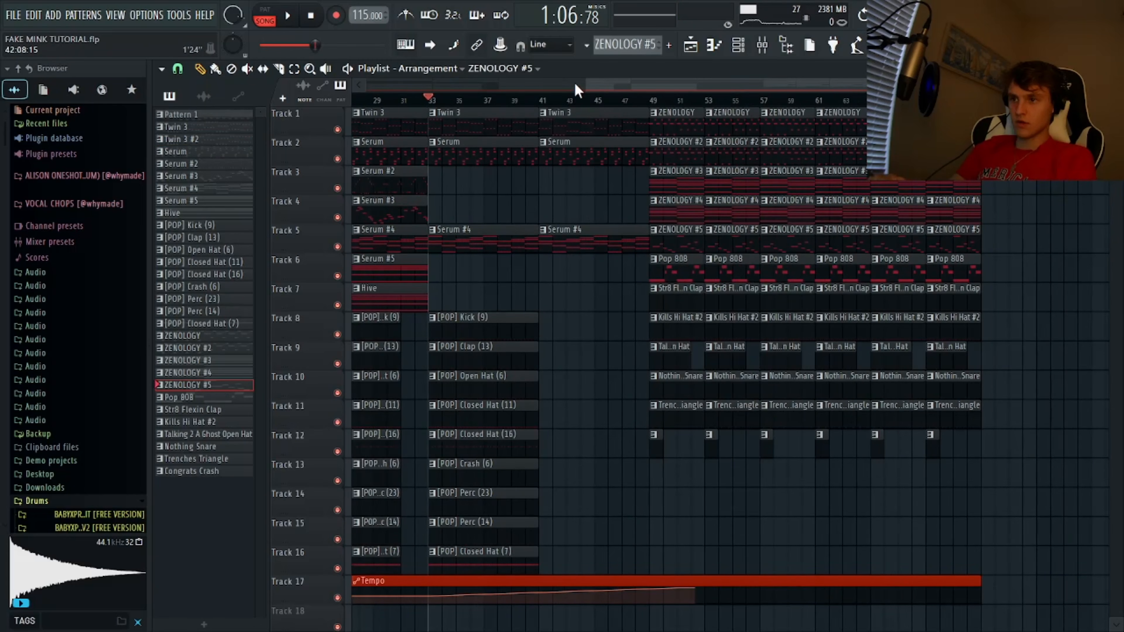
{"action": "double_click", "coordinate": [217, 347]}
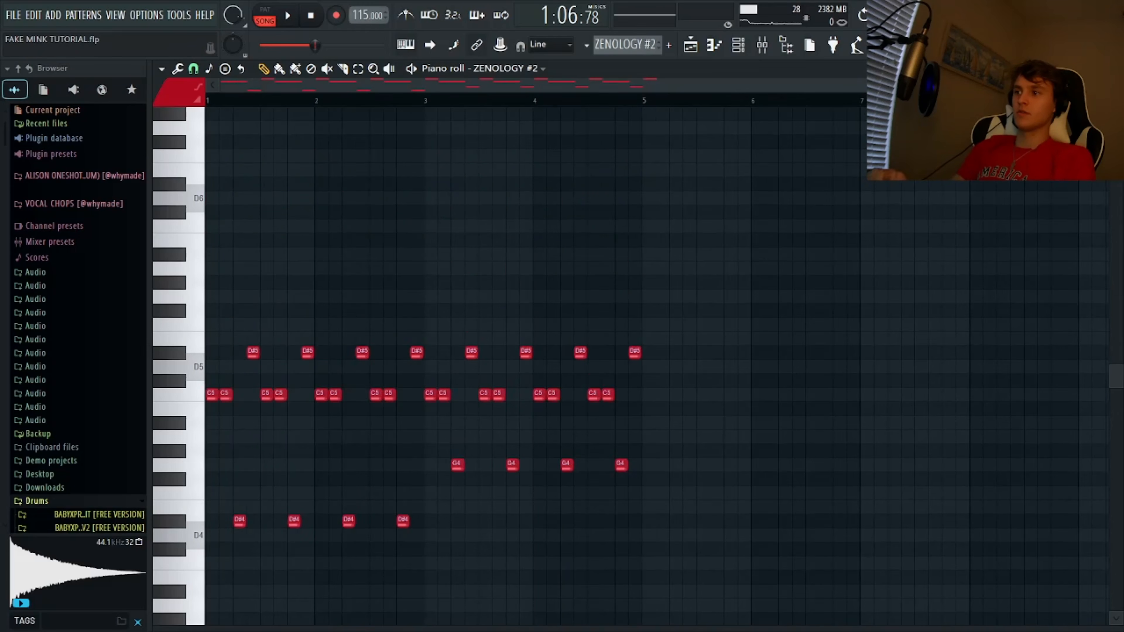
{"action": "key", "text": "KP_Add"}
{"action": "key", "text": "KP_Add"}
{"action": "key", "text": "KP_Add"}
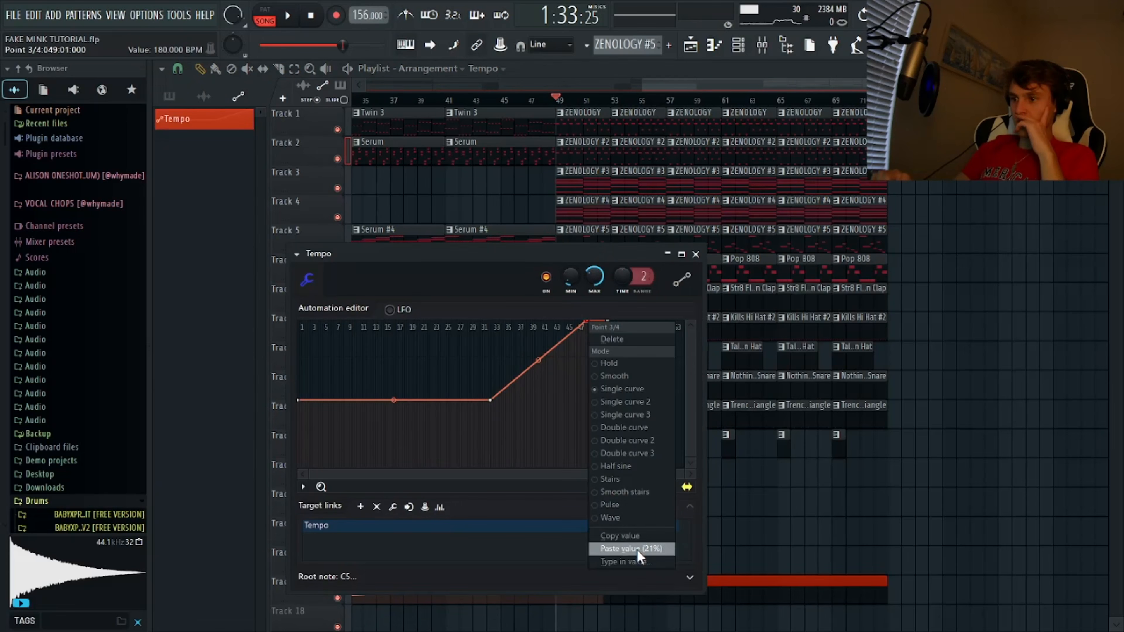
Set the Tempo automation point at bar 49 to 150 BPM.
{"action": "left_click", "coordinate": [637, 551]}
{"action": "type", "text": "150"}
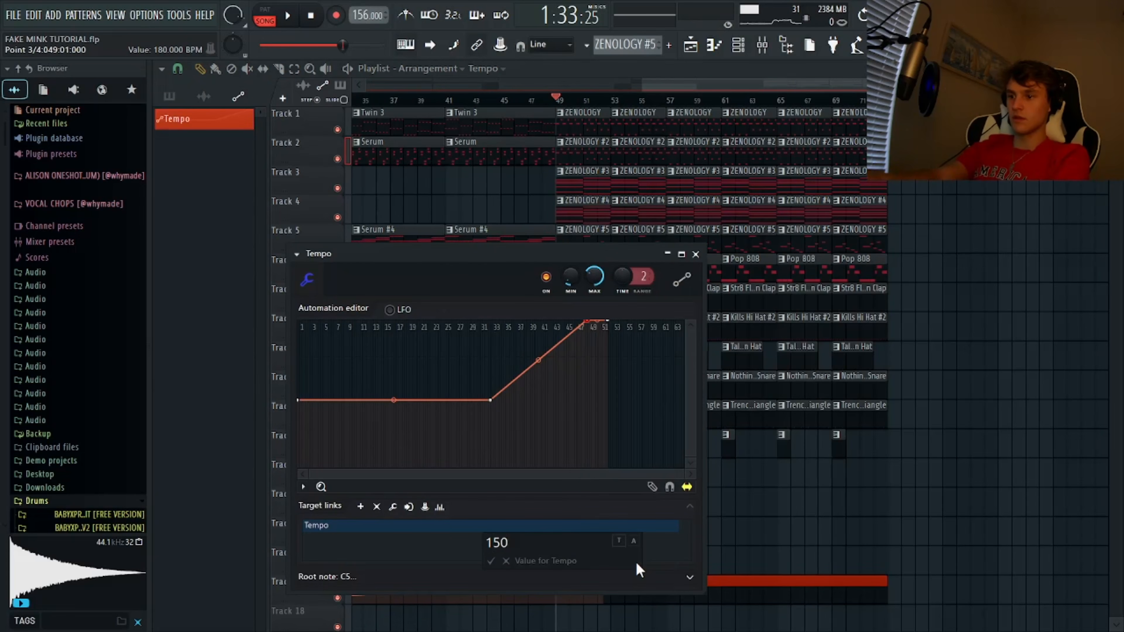
{"action": "key", "text": "Return"}
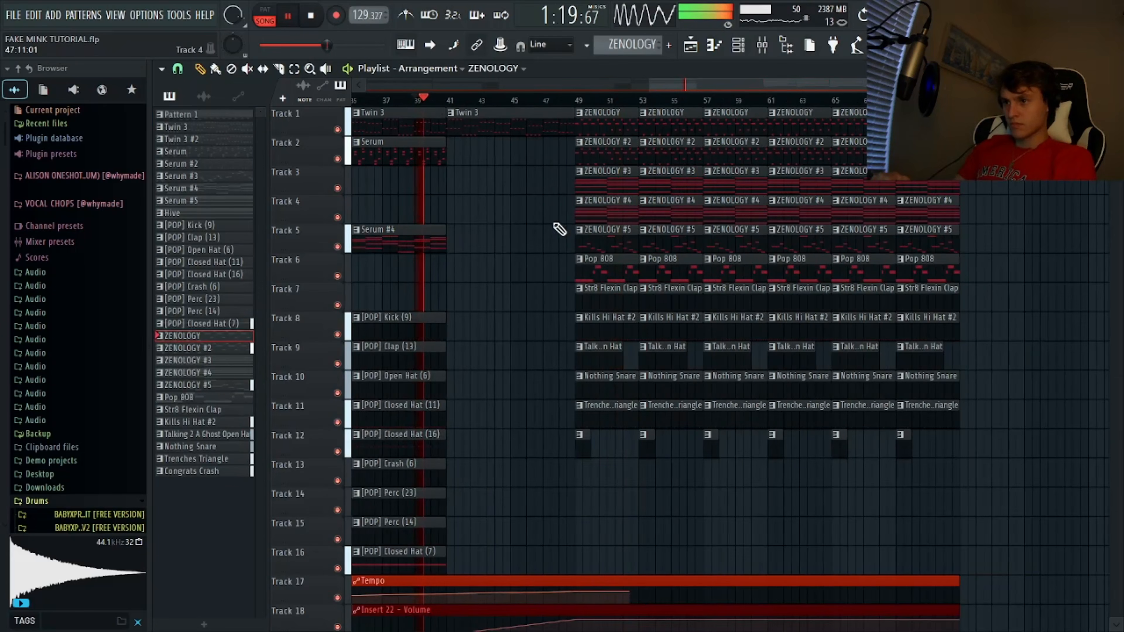
Fill bars 41 to 49 of tracks 3 and 4 with two ZENOLOGY #3 and two ZENOLOGY #4 clips, and listen to the transition.
{"action": "mouse_move", "coordinate": [555, 223]}
{"action": "left_mouse_down"}
{"action": "mouse_move", "coordinate": [648, 193]}
{"action": "mouse_move", "coordinate": [447, 191]}
{"action": "mouse_move", "coordinate": [472, 189]}
{"action": "left_mouse_up"}
{"action": "left_click", "coordinate": [472, 189]}
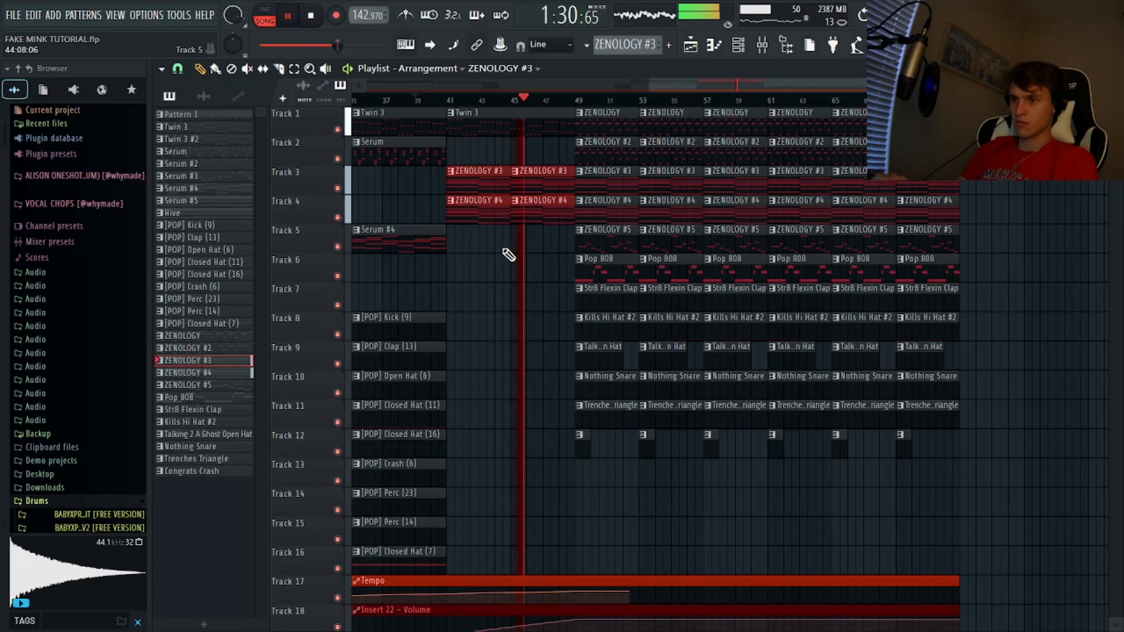
{"action": "scroll", "coordinate": [514, 309], "scroll_direction": "down", "scroll_amount": 3}
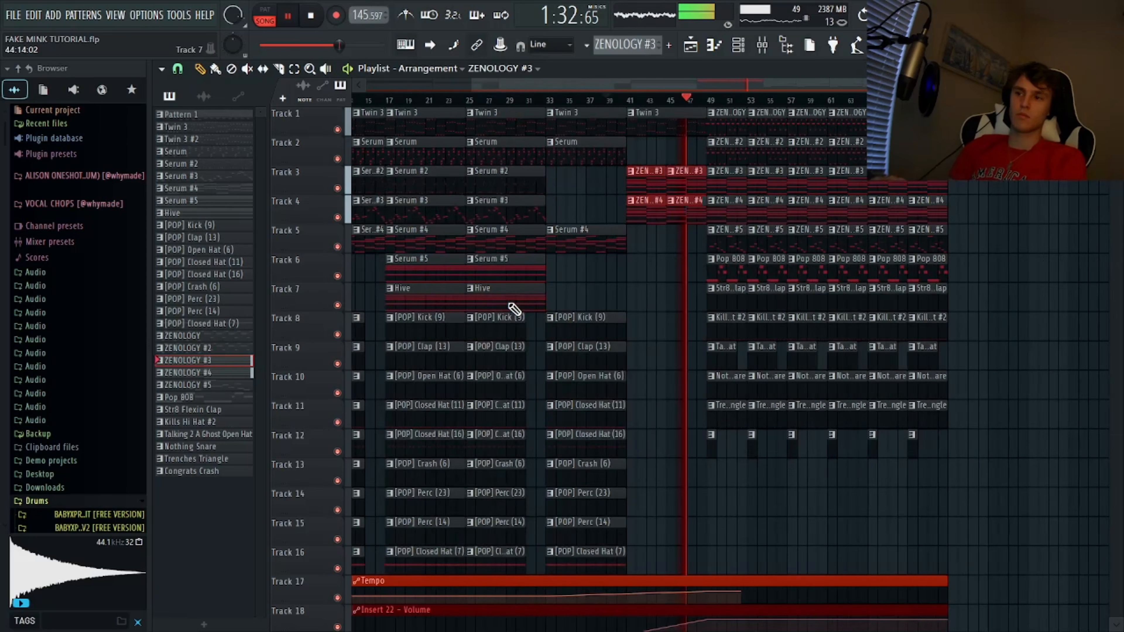
{"action": "scroll", "coordinate": [718, 341], "scroll_direction": "down", "scroll_amount": 2}
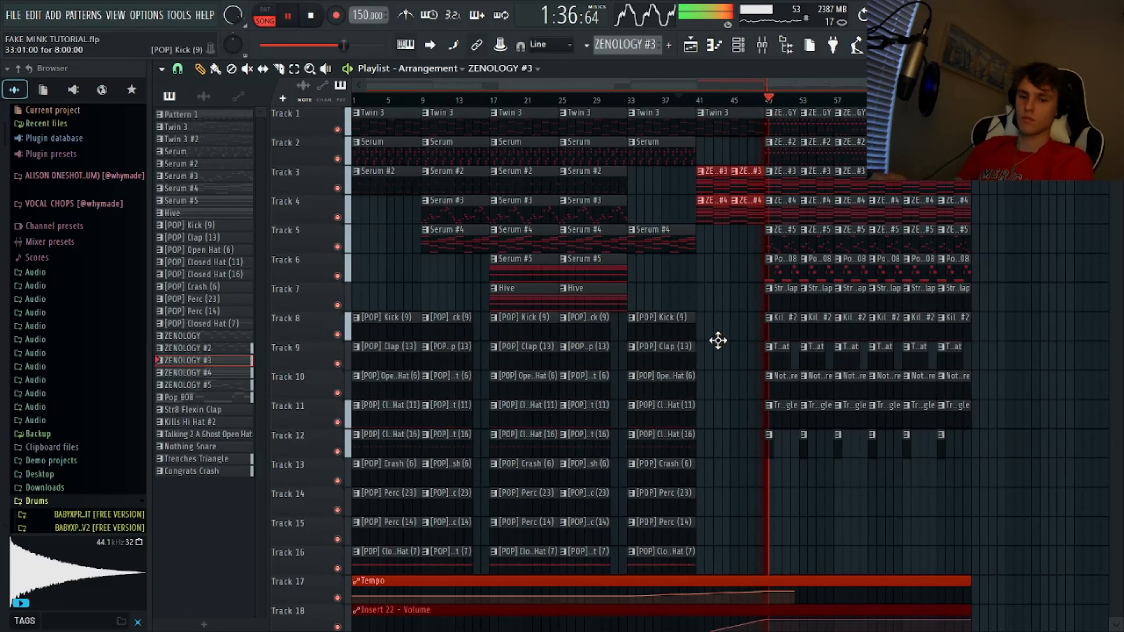
Duplicate all the second beat's pattern clips from bars 65 to 73 so they repeat from bar 73.
{"action": "scroll", "coordinate": [924, 422], "scroll_direction": "up", "scroll_amount": 3}
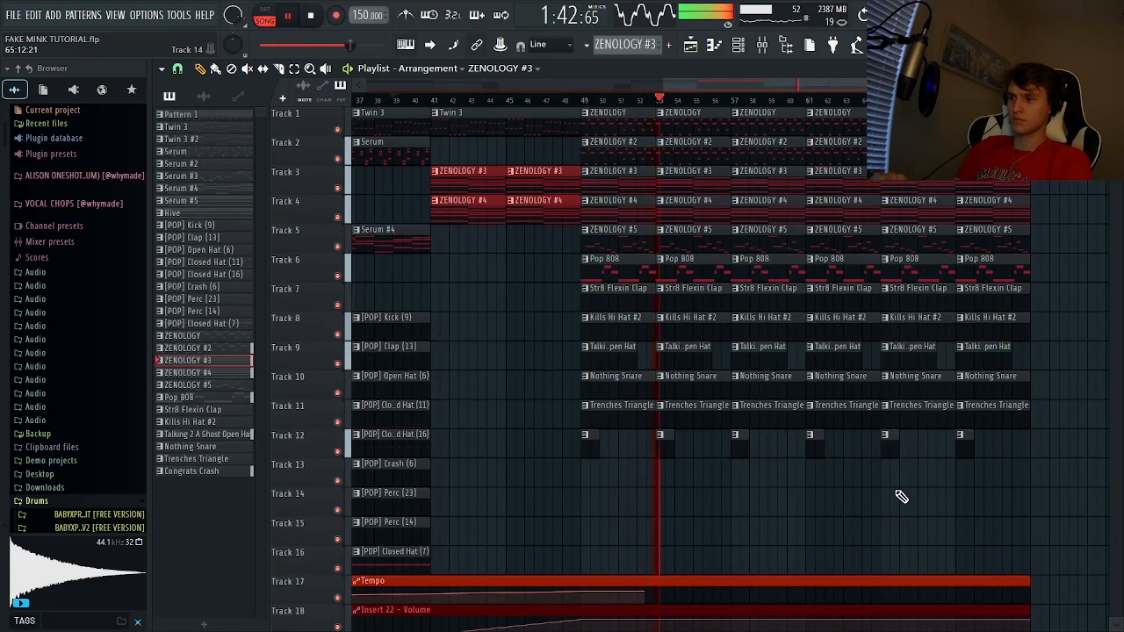
{"action": "left_click_drag", "start_coordinate": [890, 484], "coordinate": [1102, 125]}
{"action": "key", "text": "ctrl+b"}
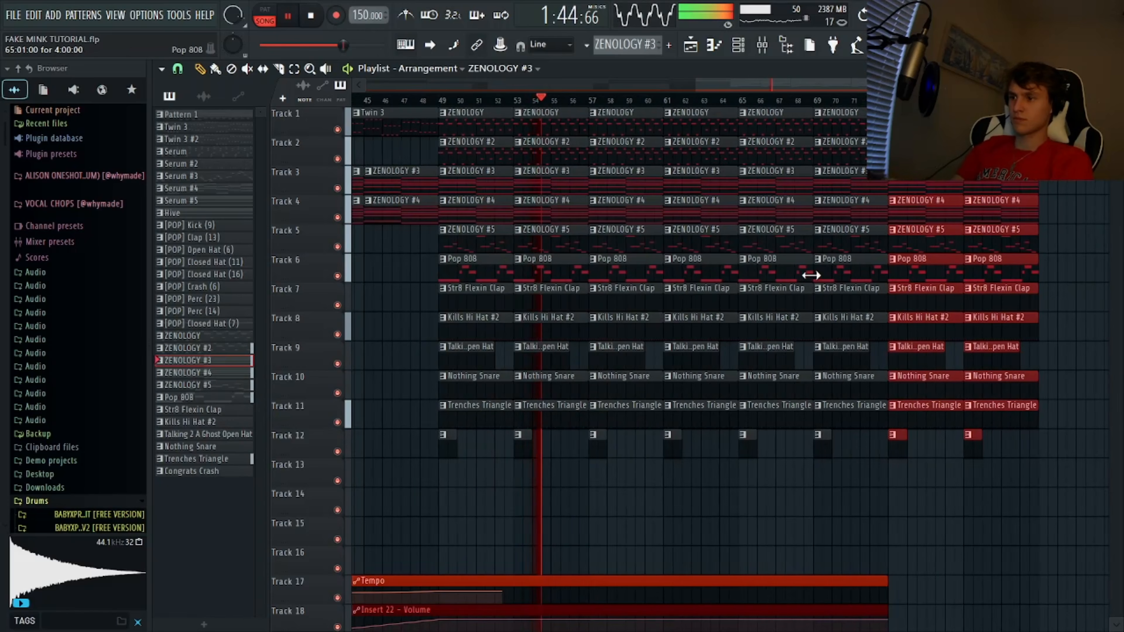
Delete the crash clips on track 12, the ZENOLOGY #5 clips on track 5 and the ZENOLOGY clips on track 1 from bar 65 onward.
{"action": "scroll", "coordinate": [806, 288], "scroll_direction": "down", "scroll_amount": 2}
{"action": "left_click_drag", "start_coordinate": [773, 447], "coordinate": [1081, 480]}
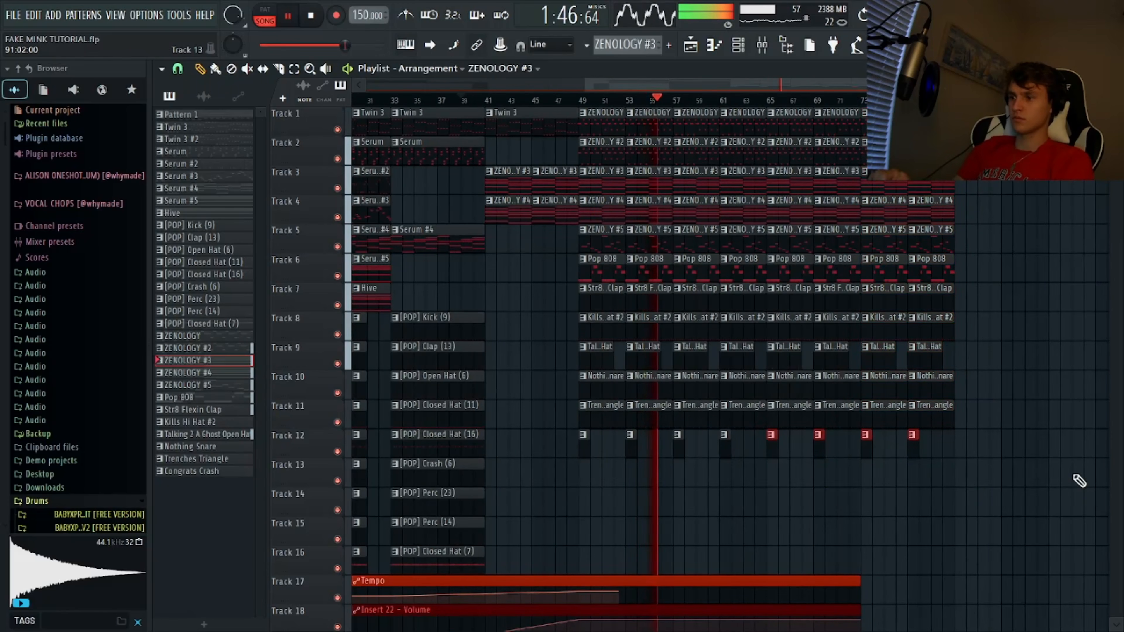
{"action": "key", "text": "Delete"}
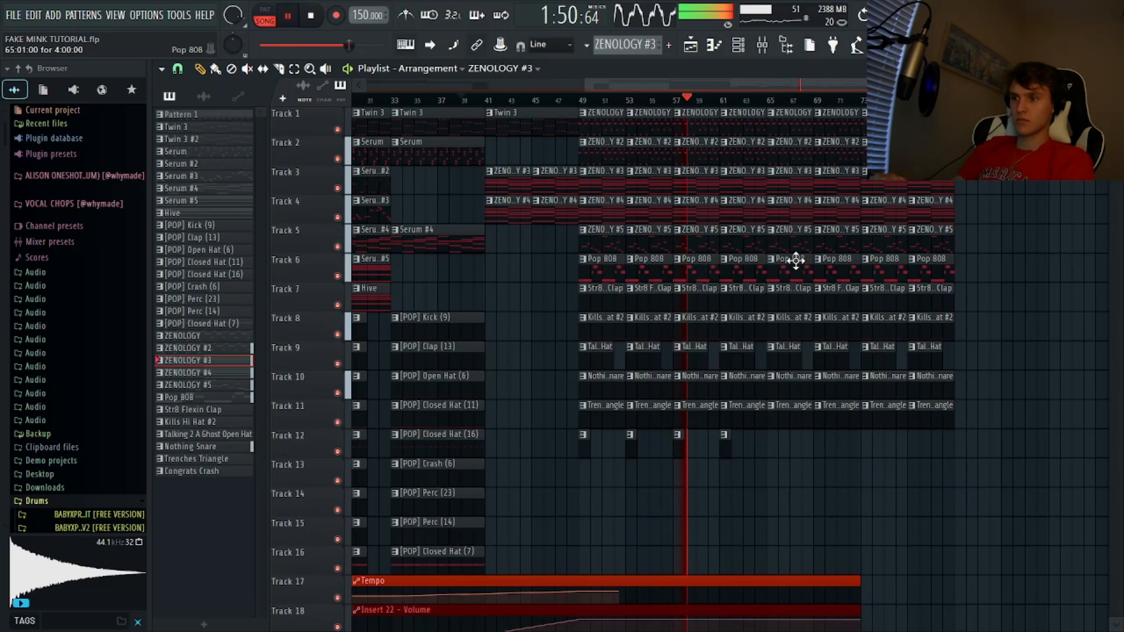
{"action": "left_click_drag", "start_coordinate": [789, 243], "coordinate": [951, 248]}
{"action": "key", "text": "Delete"}
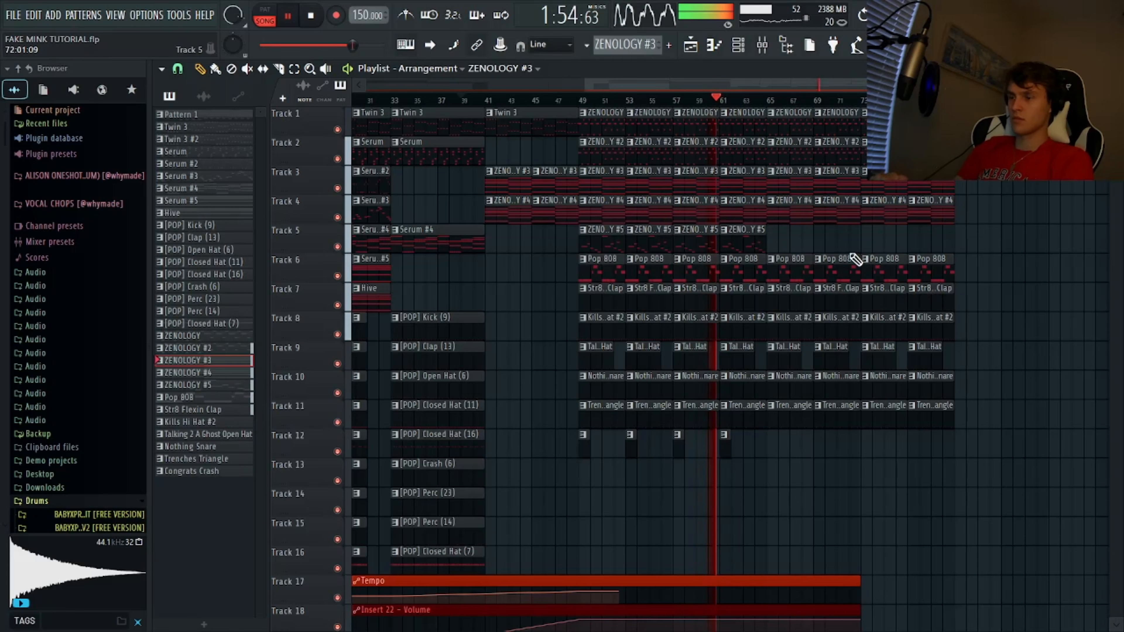
{"action": "left_click_drag", "start_coordinate": [787, 126], "coordinate": [971, 126]}
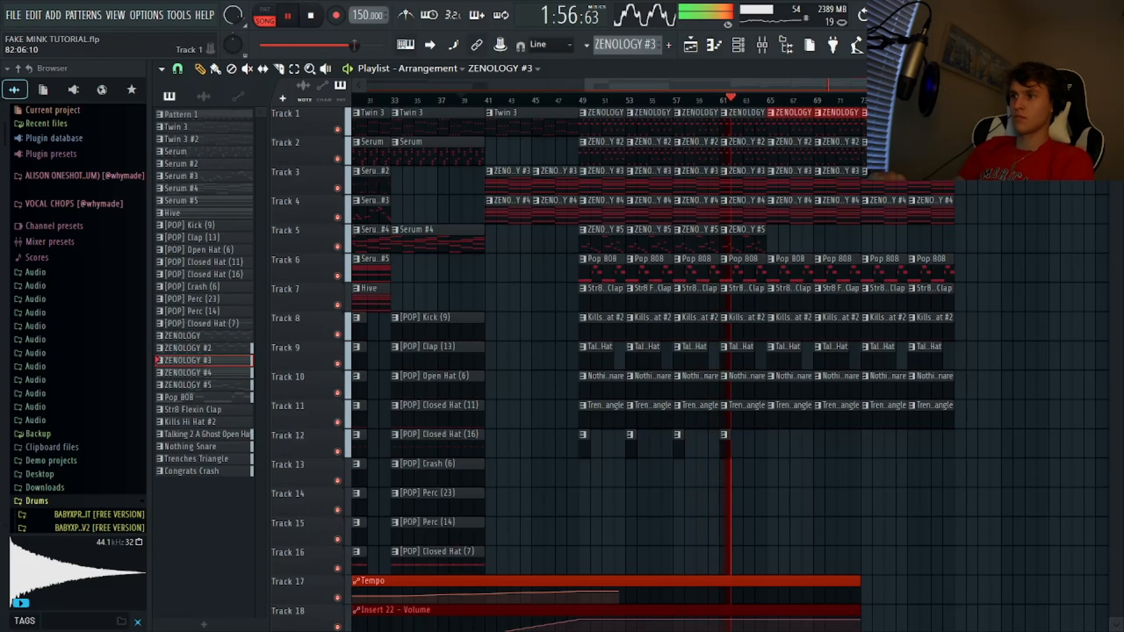
{"action": "key", "text": "Delete"}
Repeat the two ZENOLOGY #5 clips from bars 57 to 65 at bars 73 to 81, leaving bars 65 to 73 of track 5 empty.
{"action": "left_click_drag", "start_coordinate": [804, 239], "coordinate": [698, 238]}
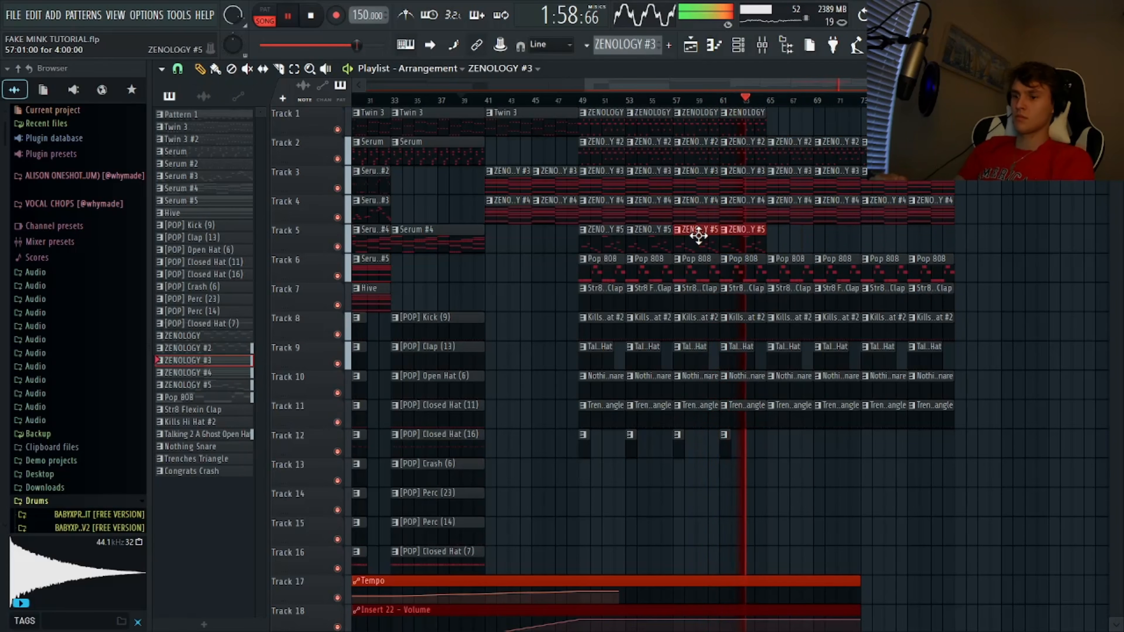
{"action": "key", "text": "ctrl+b"}
{"action": "key", "text": "ctrl+b"}
{"action": "left_click_drag", "start_coordinate": [811, 239], "coordinate": [823, 240]}
{"action": "key", "text": "Delete"}
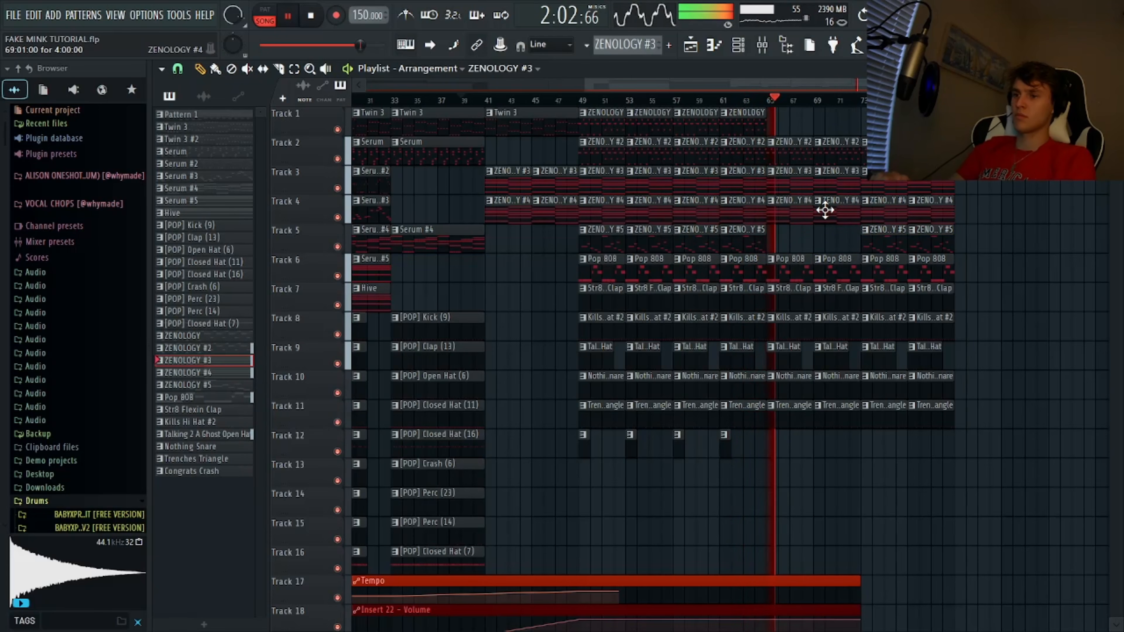
Delete the ZENOLOGY #4 clips from bars 73 to 81 on track 4, and duplicate that section's remaining pattern clips at bar 81.
{"action": "left_click_drag", "start_coordinate": [862, 491], "coordinate": [934, 313]}
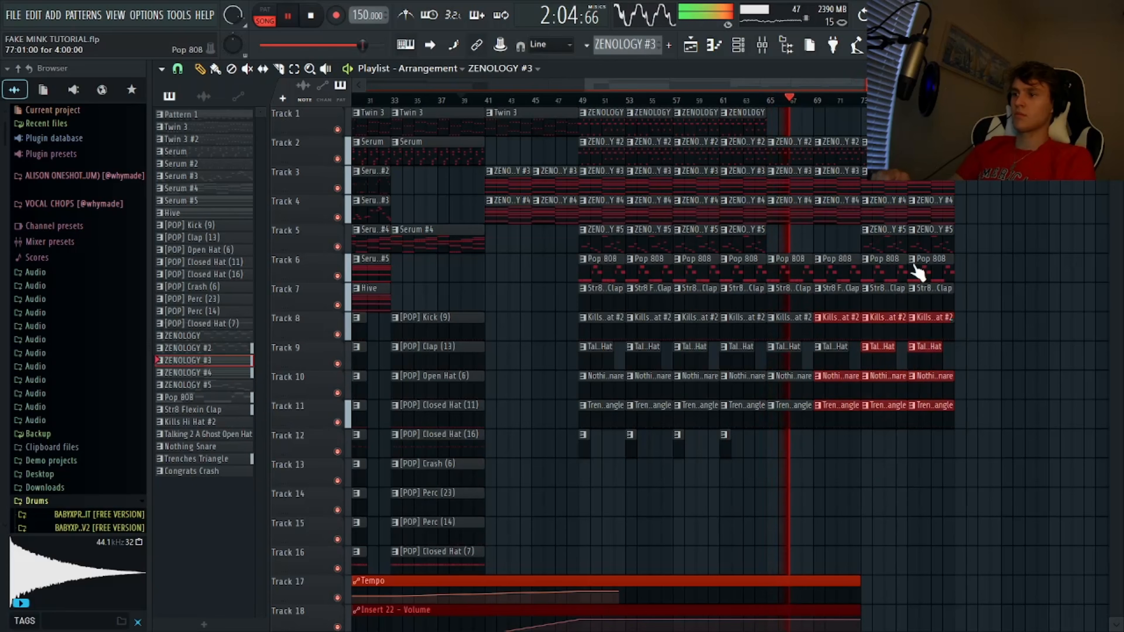
{"action": "left_click_drag", "start_coordinate": [871, 218], "coordinate": [921, 216]}
{"action": "key", "text": "Delete"}
{"action": "left_click_drag", "start_coordinate": [881, 173], "coordinate": [946, 489]}
{"action": "key", "text": "ctrl+b"}
Try to paste copies of the two ZENOLOGY clips from bars 57 to 65 on track 1, and undo the paste.
{"action": "left_click_drag", "start_coordinate": [704, 133], "coordinate": [748, 118]}
{"action": "key", "text": "ctrl+c"}
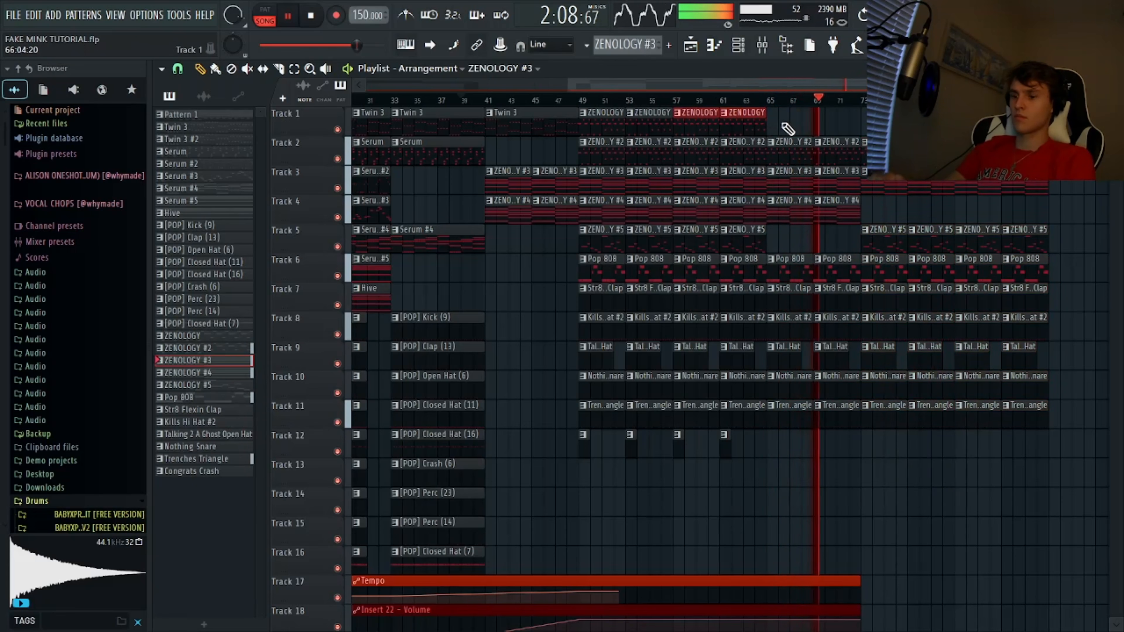
{"action": "key", "text": "ctrl+v"}
{"action": "left_click", "coordinate": [491, 118]}
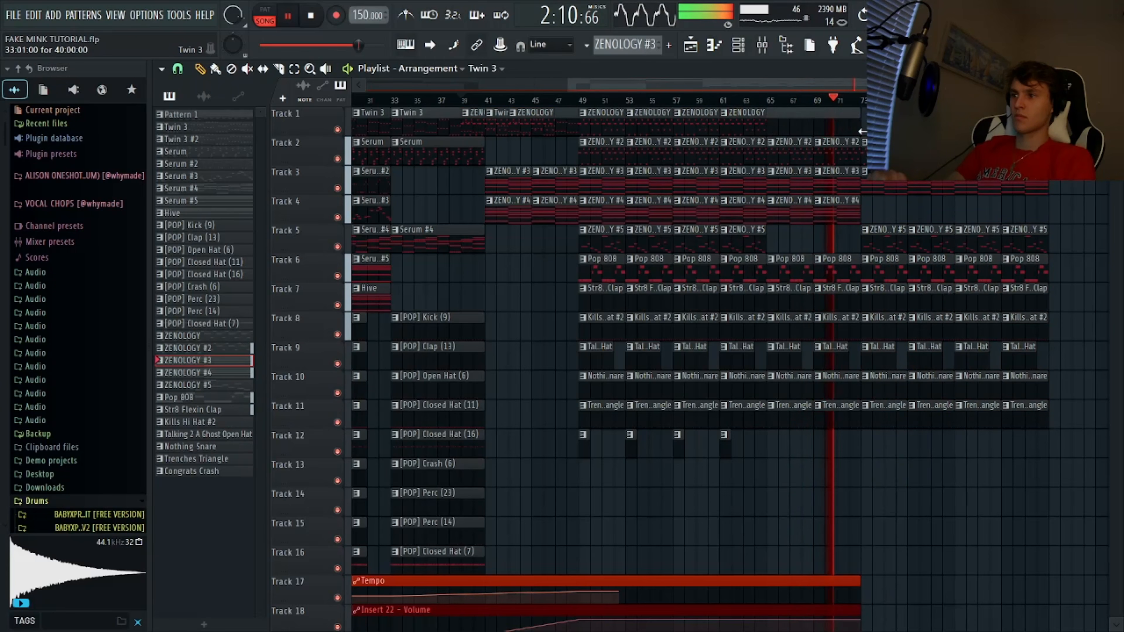
{"action": "key", "text": "ctrl+z"}
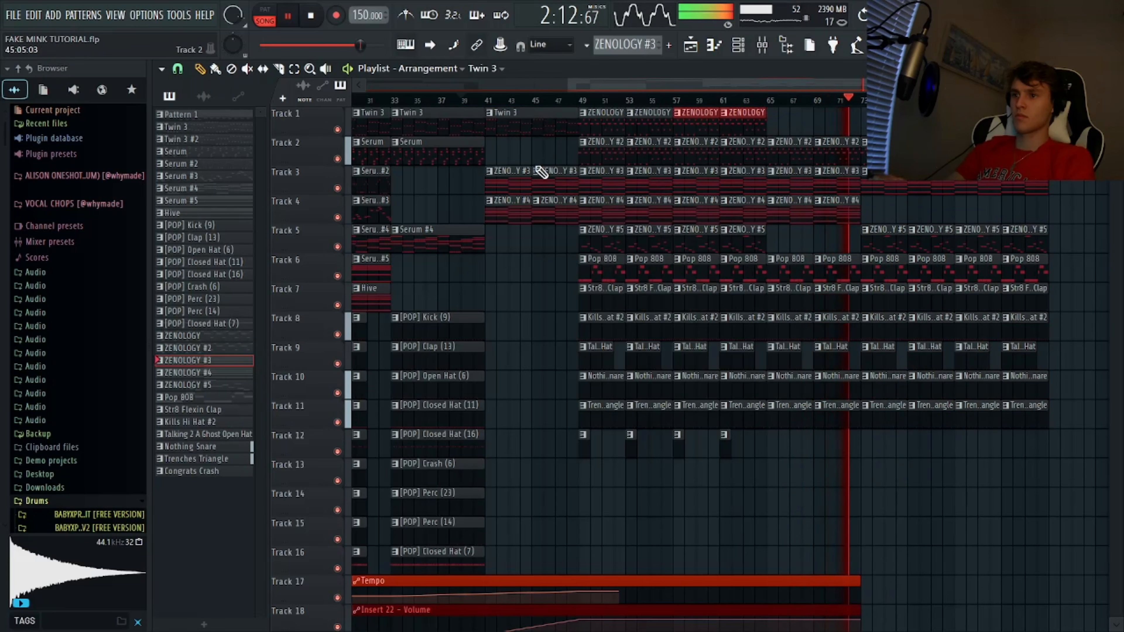
{"action": "key", "text": "ctrl+z"}
Select the two ZENOLOGY clips between bars 57 and 65 on track 1.
{"action": "left_click_drag", "start_coordinate": [743, 128], "coordinate": [698, 125]}
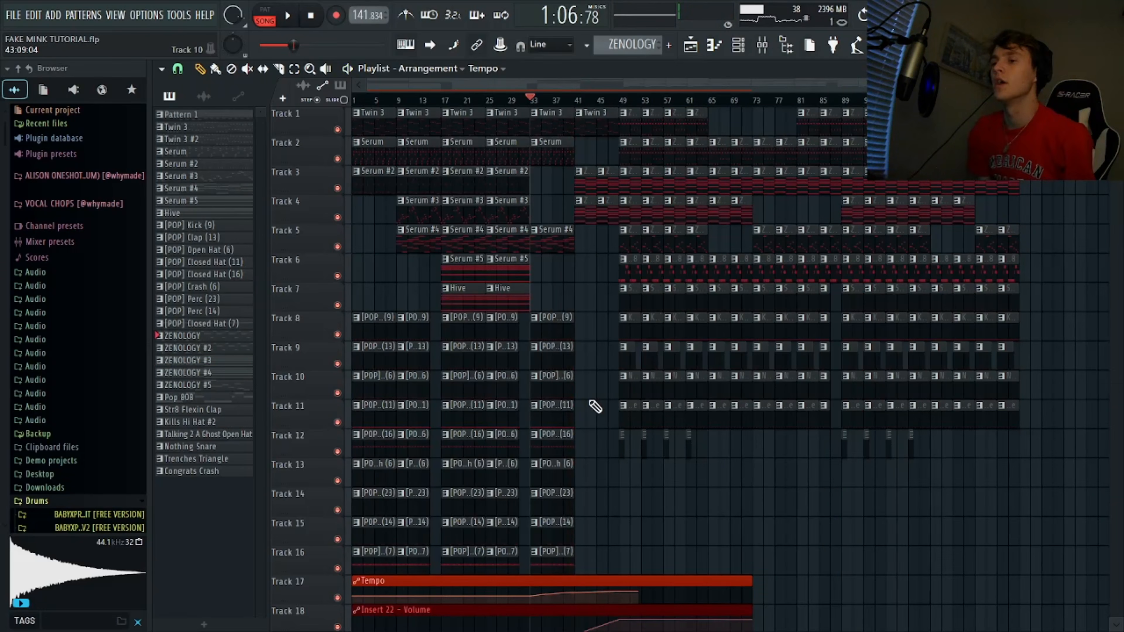